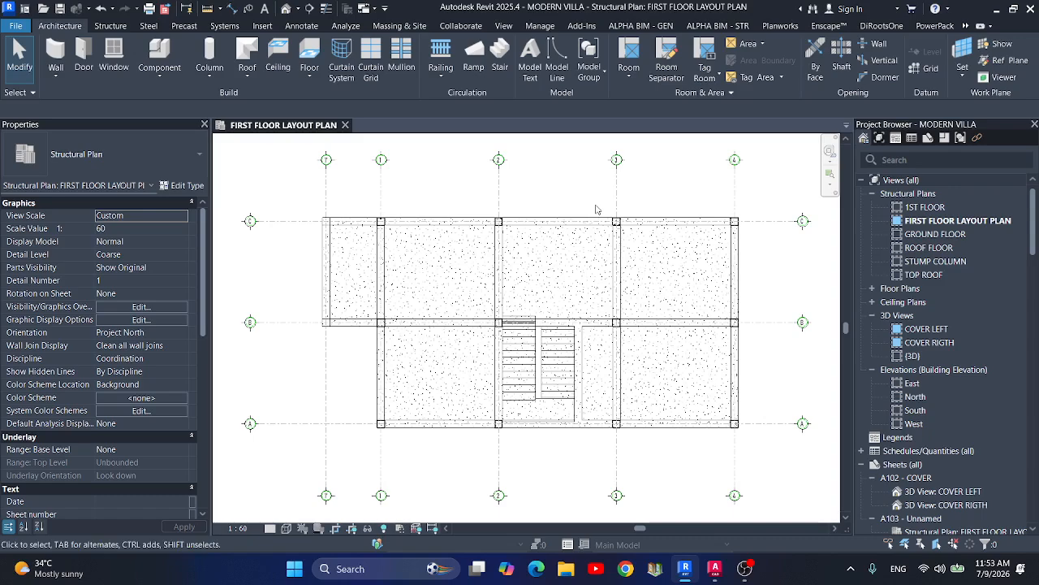
Create a shared parameter named RENAME BEAM with data type Text in the MODERN VILLA parameter group.
left_click(556, 27)
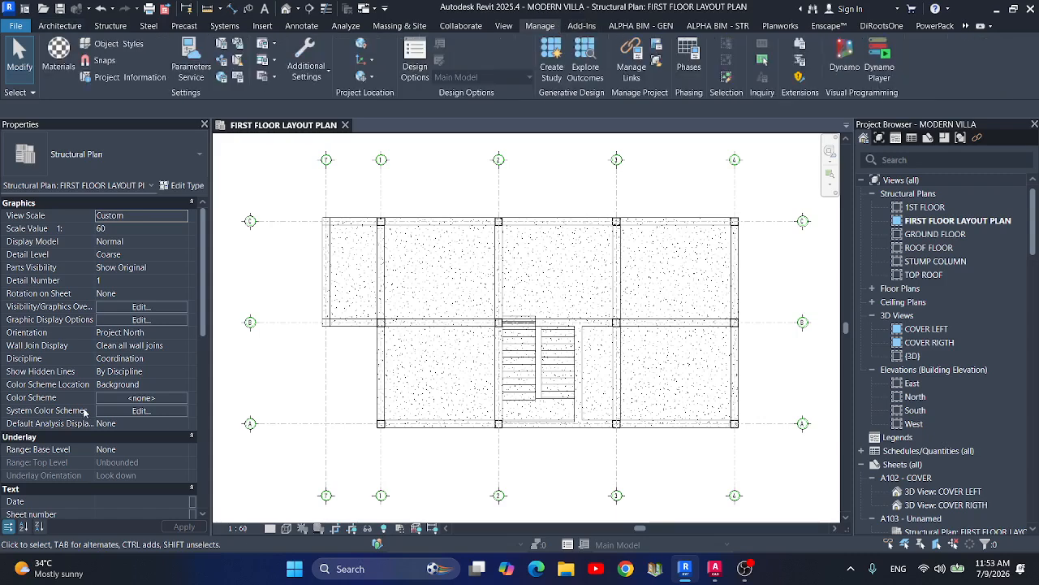
left_click(224, 65)
left_click(455, 264)
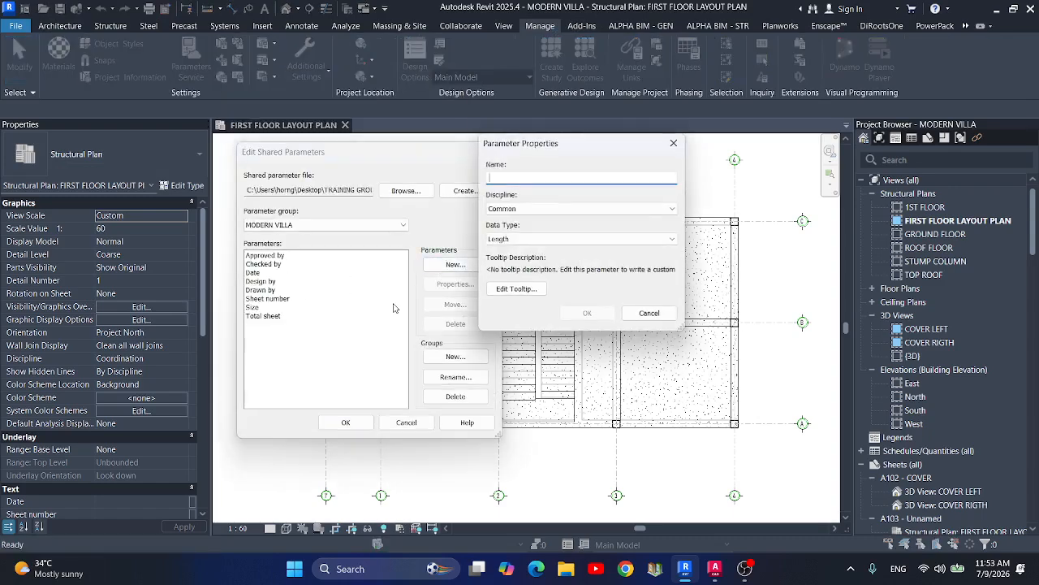
type("RENAME BEAM")
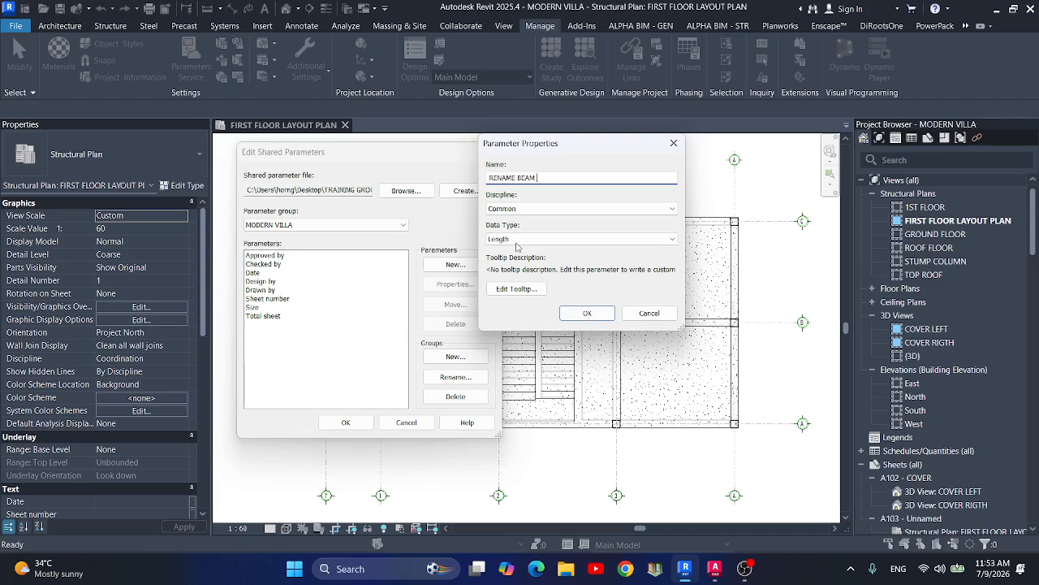
left_click(516, 240)
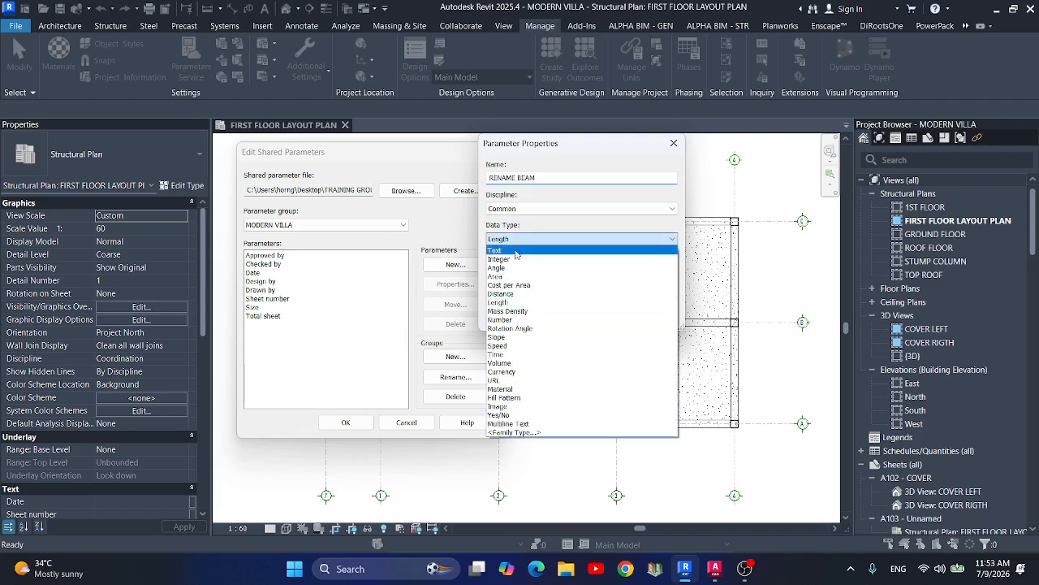
left_click(517, 255)
left_click(587, 313)
Add a shared parameter named RENAME COLUMN with data type Text to the same group.
left_click(454, 264)
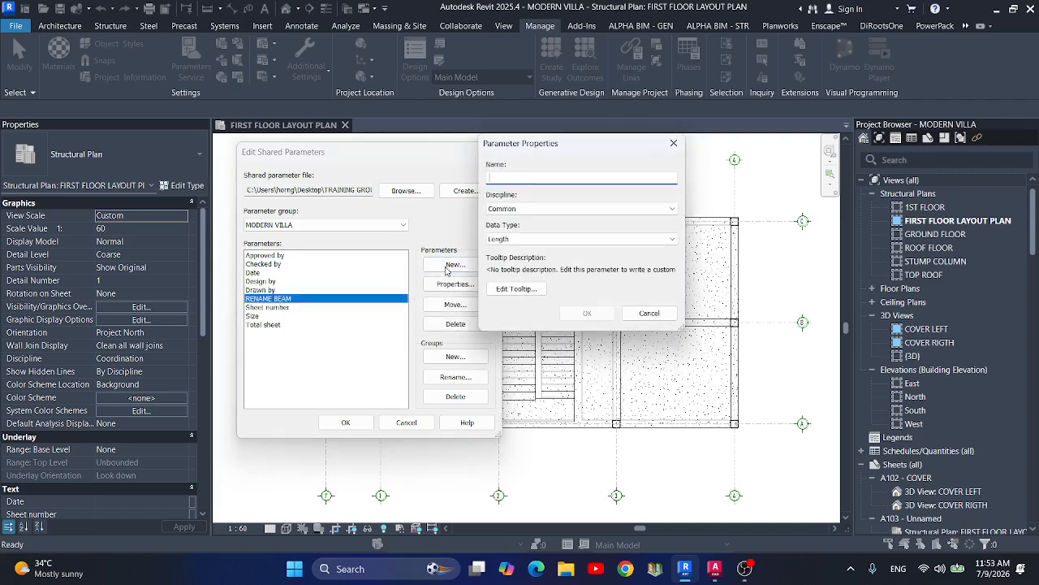
type("RENAME COLUM")
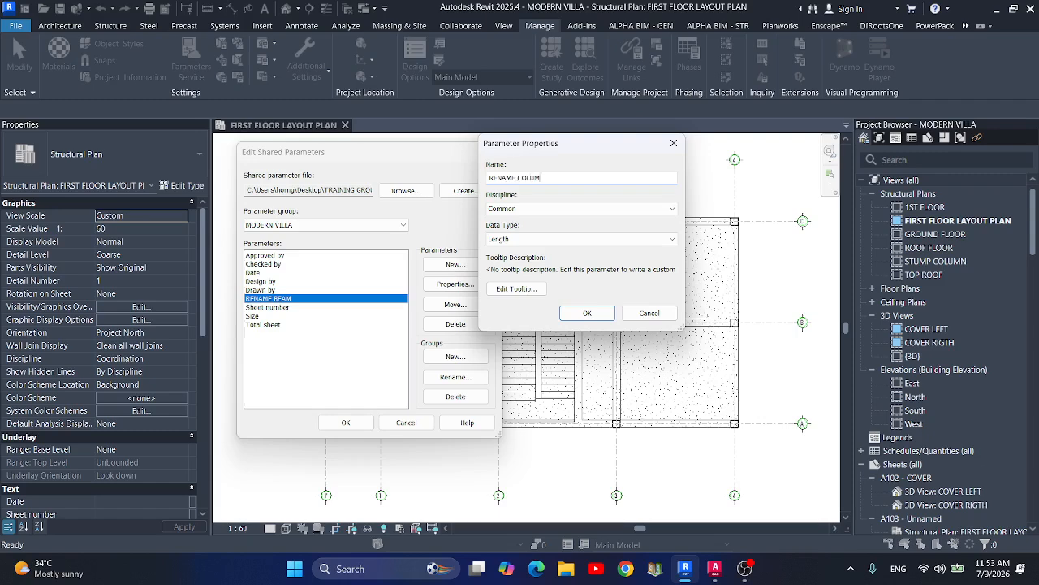
type("N")
left_click(516, 239)
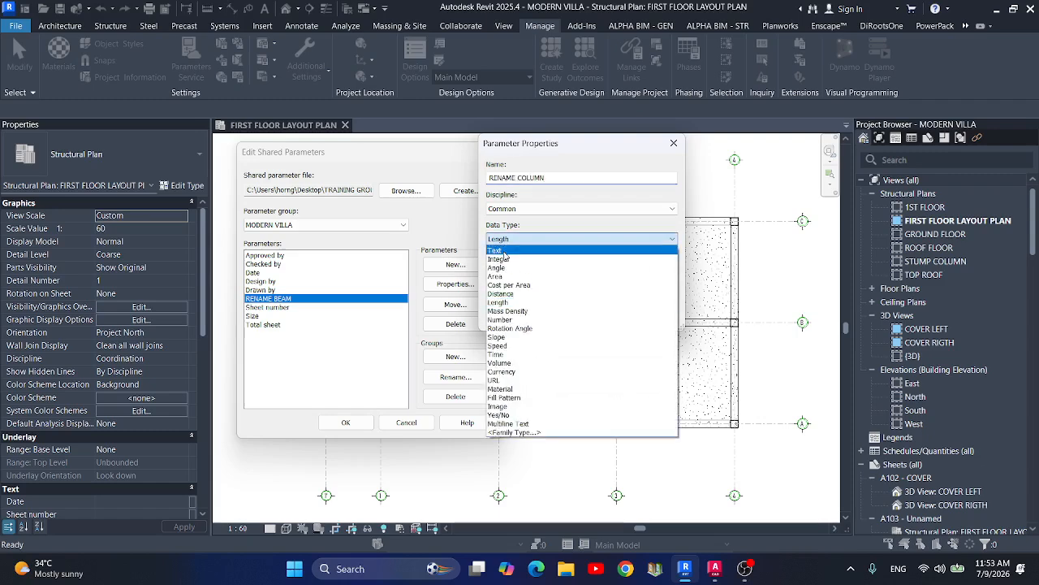
left_click(517, 250)
left_click(587, 312)
Add a shared parameter named RENAME WALL with data type Text to the same group.
left_click(428, 268)
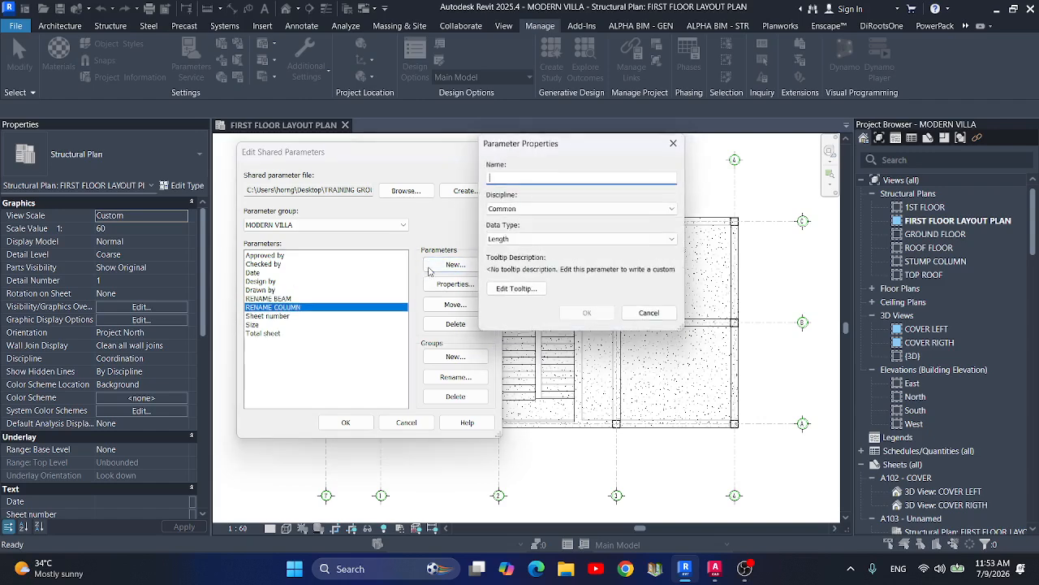
type("RENAME")
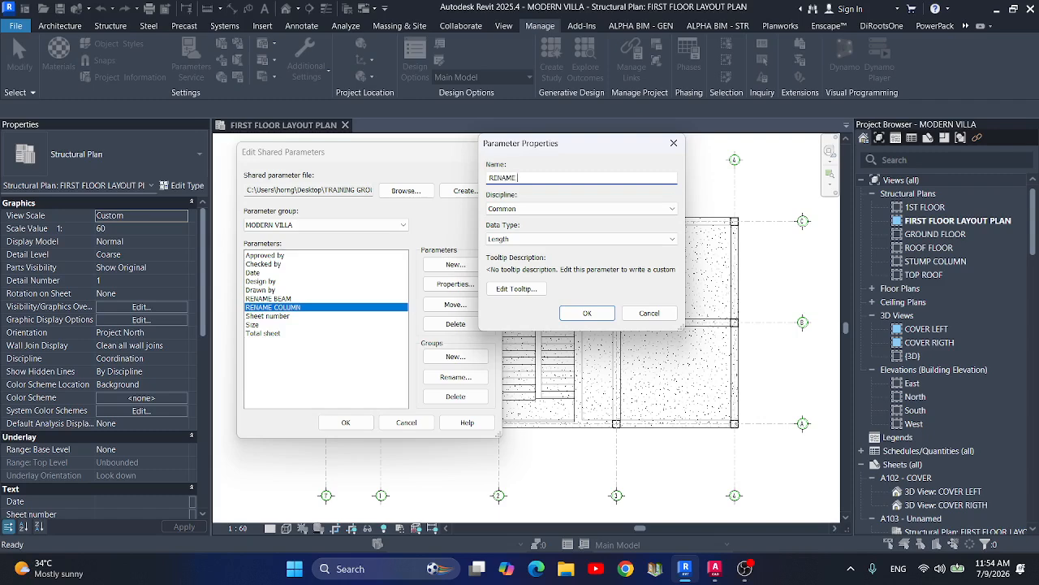
type(" WALL")
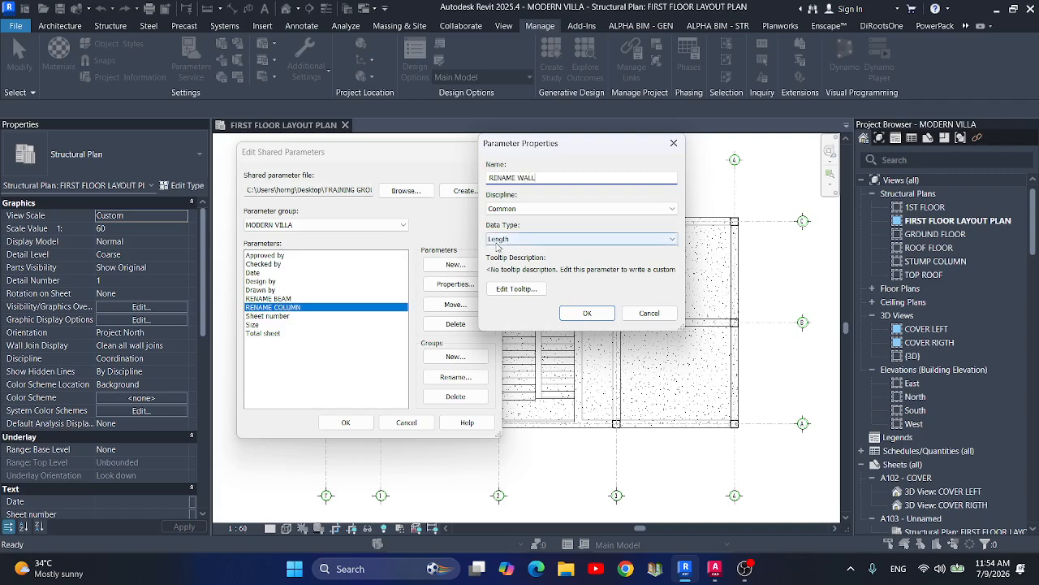
left_click(516, 239)
left_click(517, 250)
left_click(587, 313)
Add a shared parameter named RENAME FLOO with data type Text and accept the edited shared parameters.
left_click(447, 266)
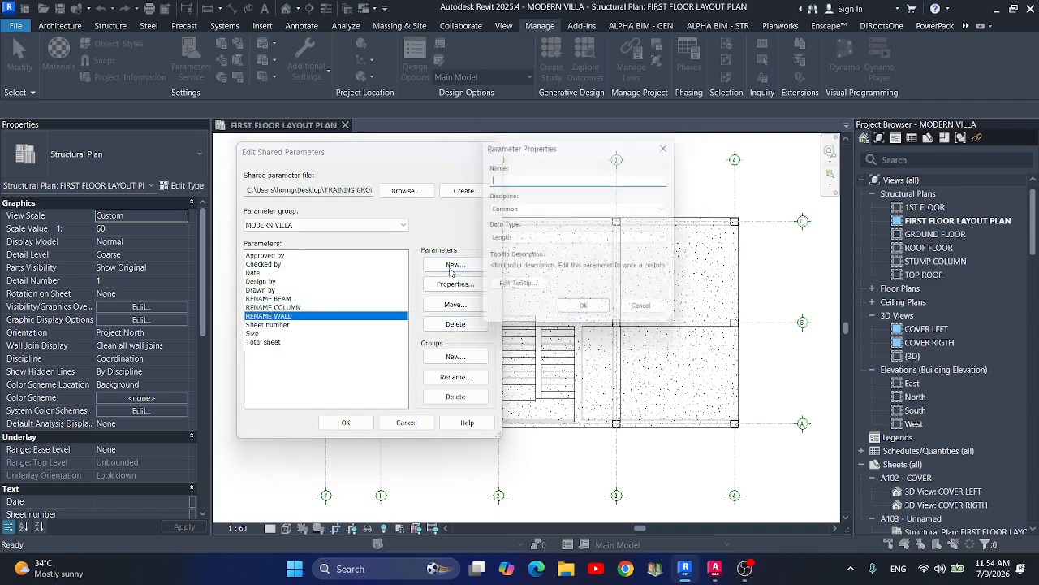
type("RENAM")
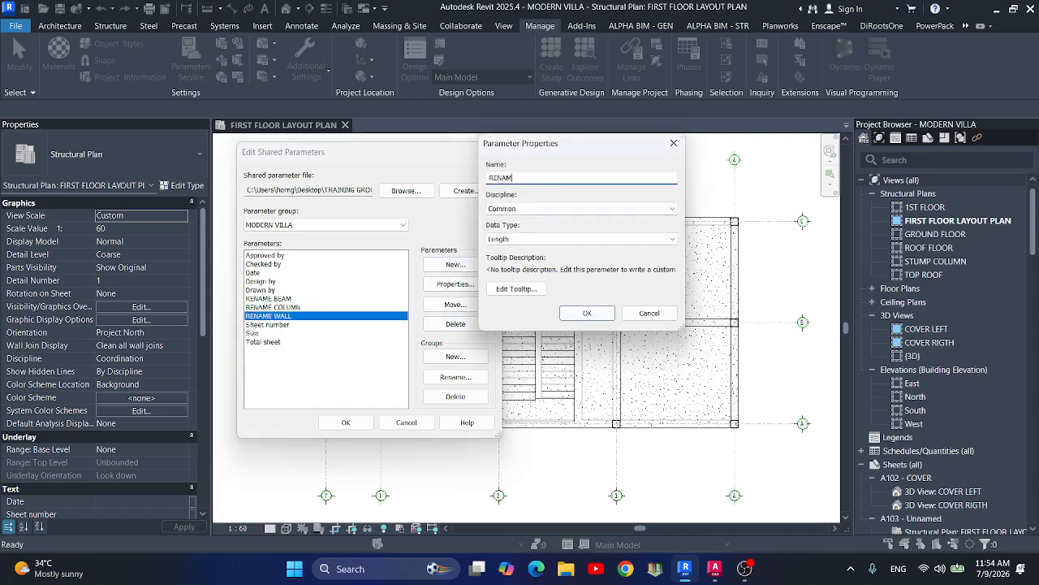
type("E FLOO")
left_click(580, 238)
left_click(568, 251)
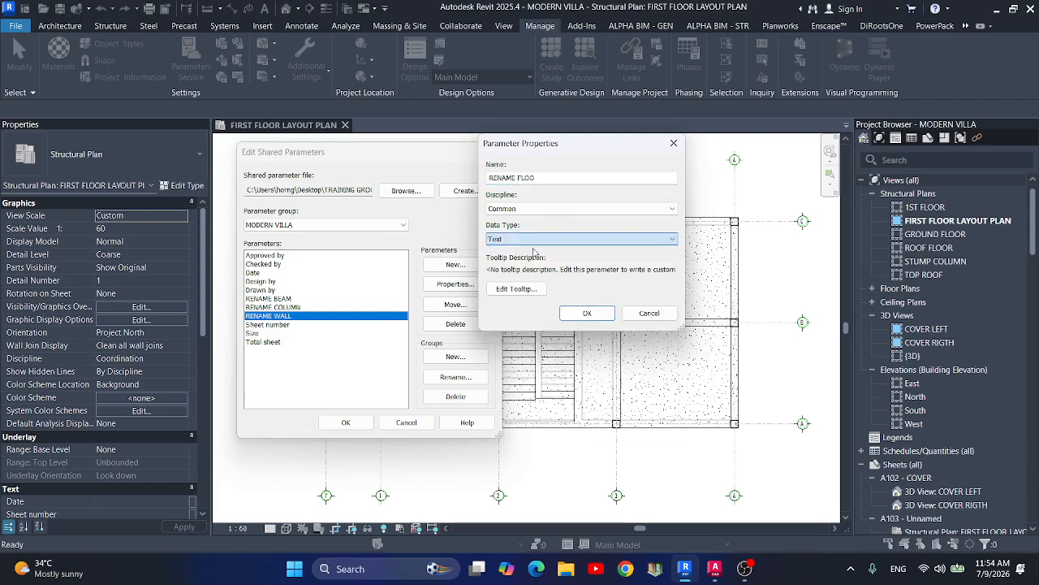
left_click(587, 313)
left_click(346, 423)
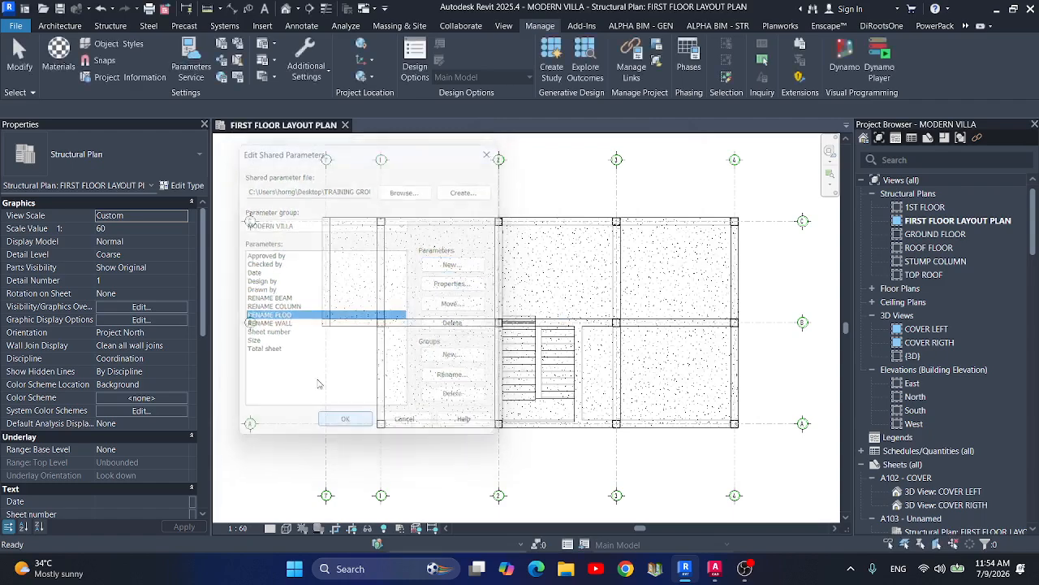
Start a new project parameter based on the shared parameter RENAME BEAM.
left_click(220, 44)
left_click_drag(273, 147, 284, 145)
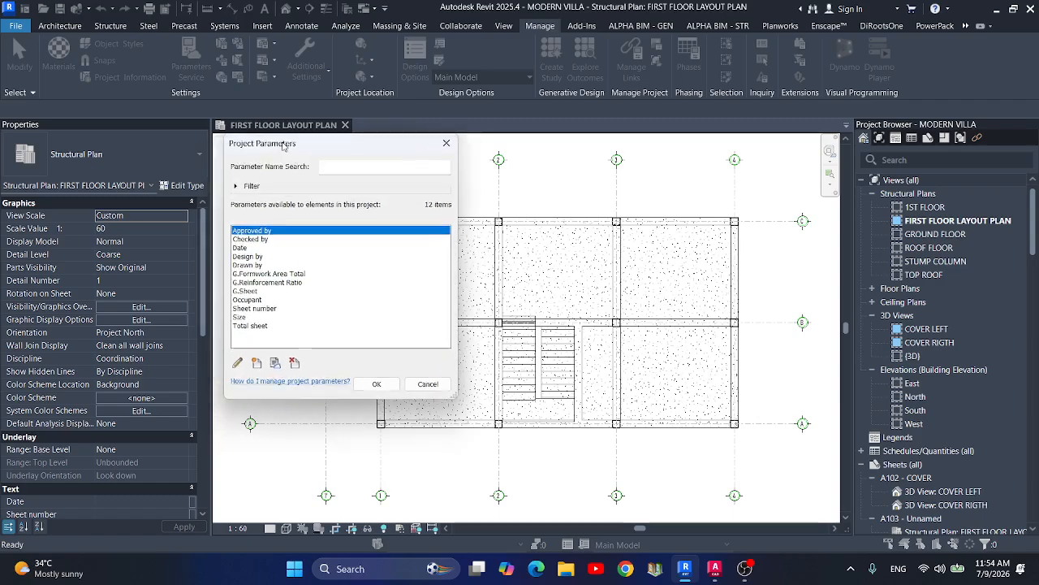
left_click(256, 362)
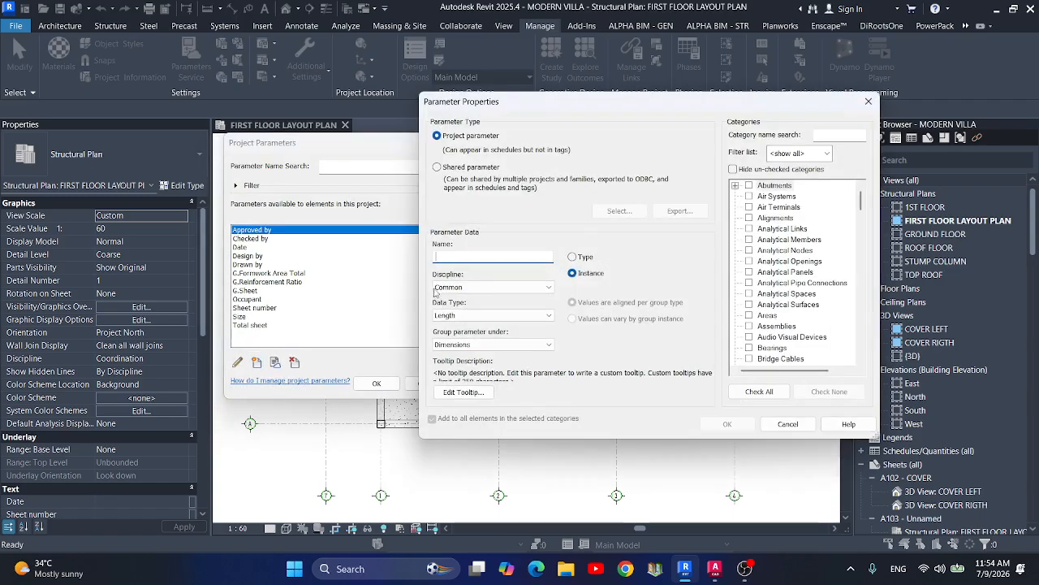
left_click(472, 168)
left_click(619, 210)
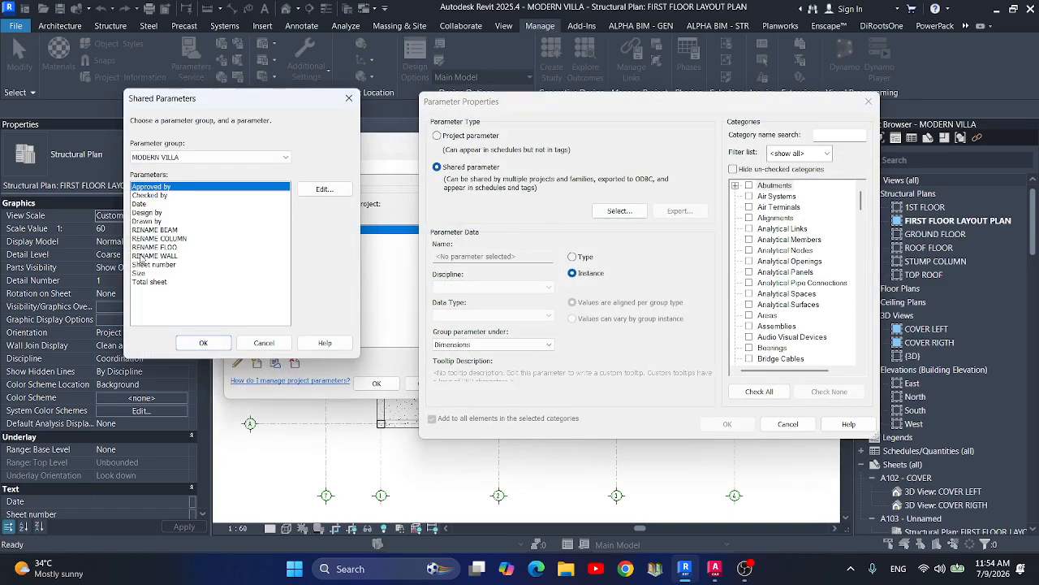
left_click(154, 230)
left_click(203, 343)
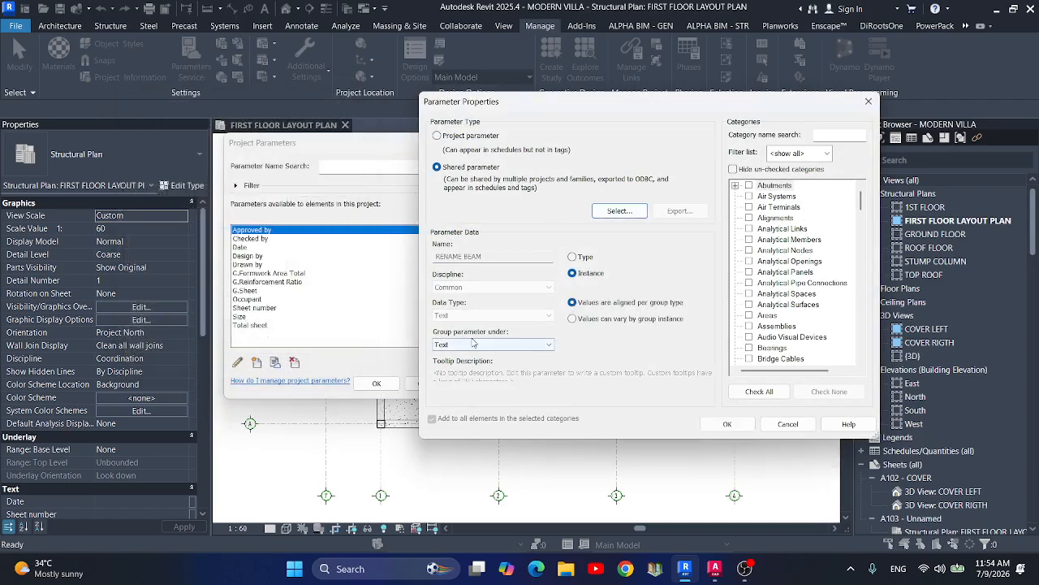
Group RENAME BEAM under Constraints and add it to the Schedules and Structural Framing categories.
left_click(493, 344)
left_click(452, 82)
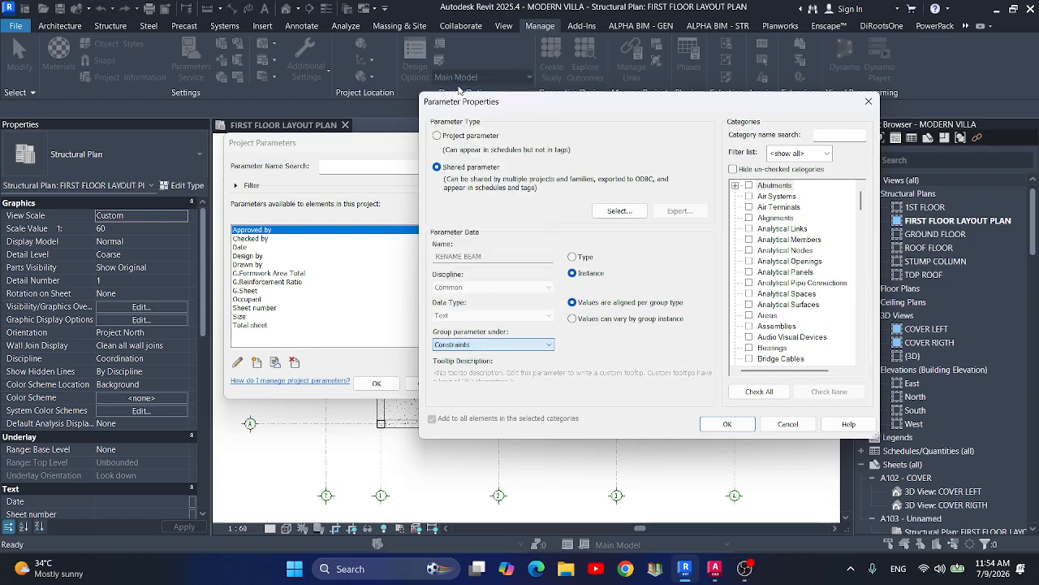
key("s")
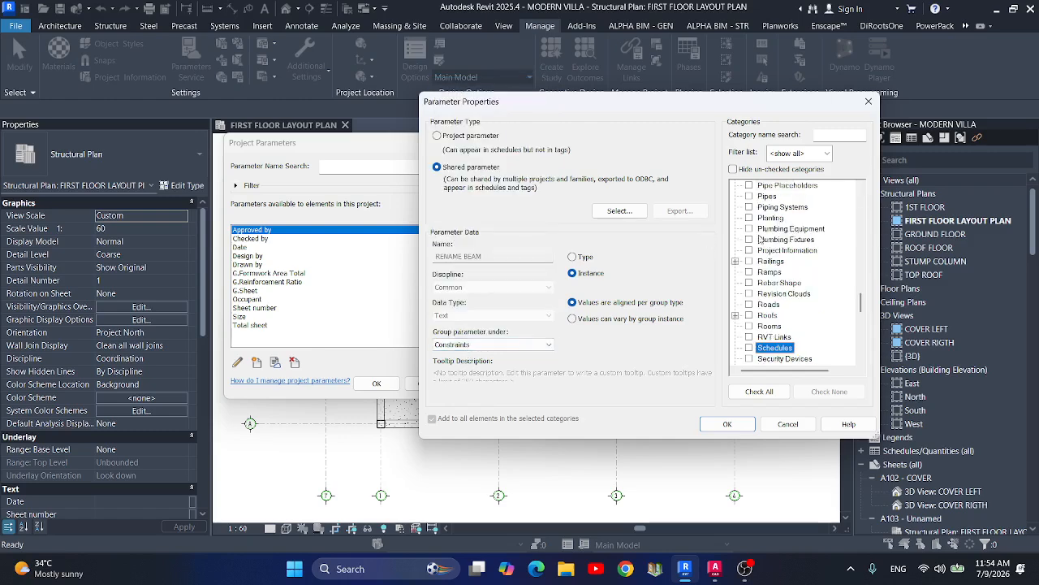
key("s")
key("s")
scroll(772, 345, "down", 3)
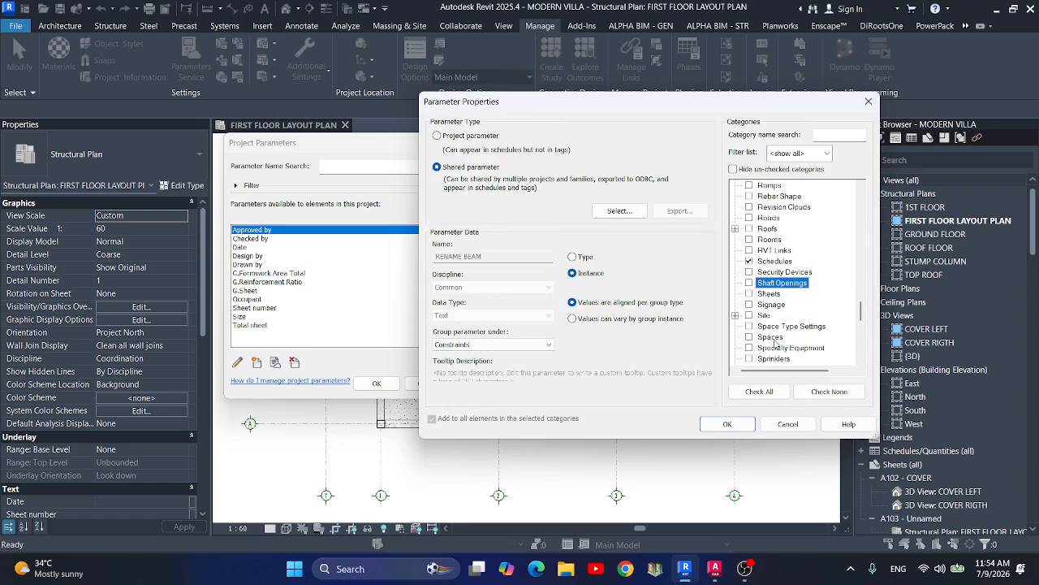
scroll(776, 344, "down", 1)
left_click(748, 337)
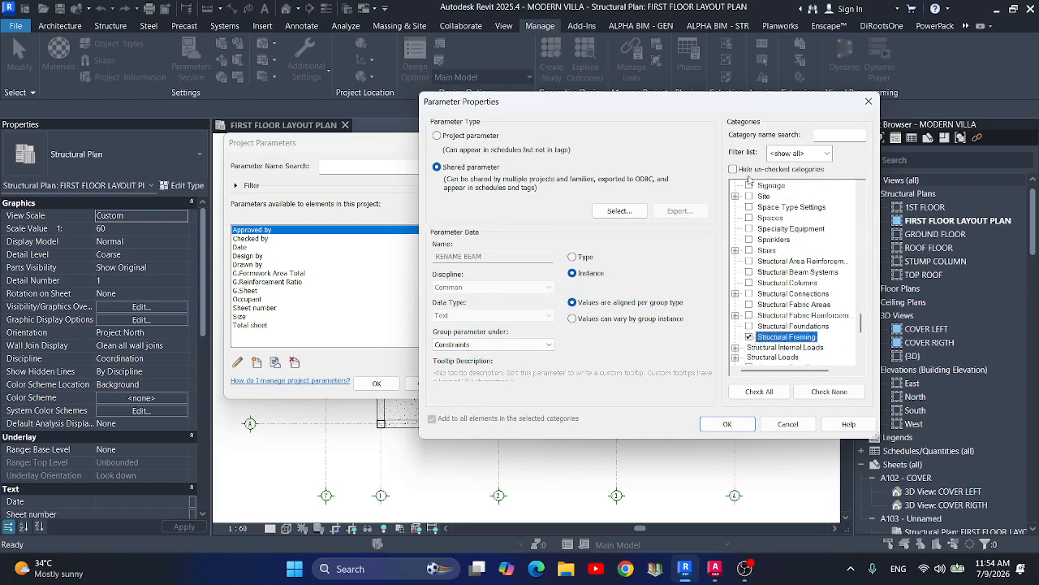
left_click(733, 169)
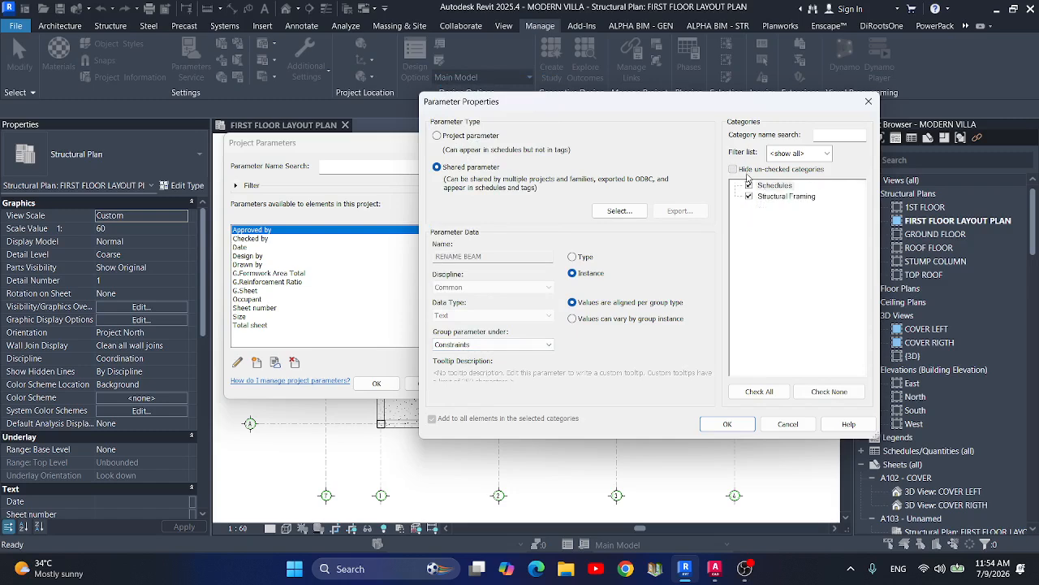
left_click(708, 429)
Start another project parameter based on the shared parameter RENAME COLUMN.
left_click(254, 362)
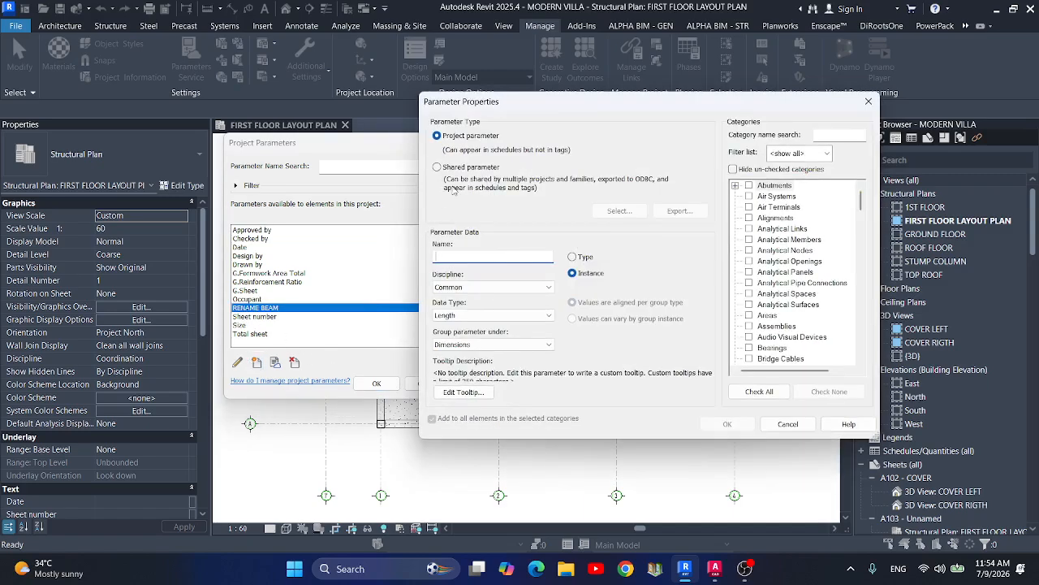
left_click(454, 169)
left_click(620, 210)
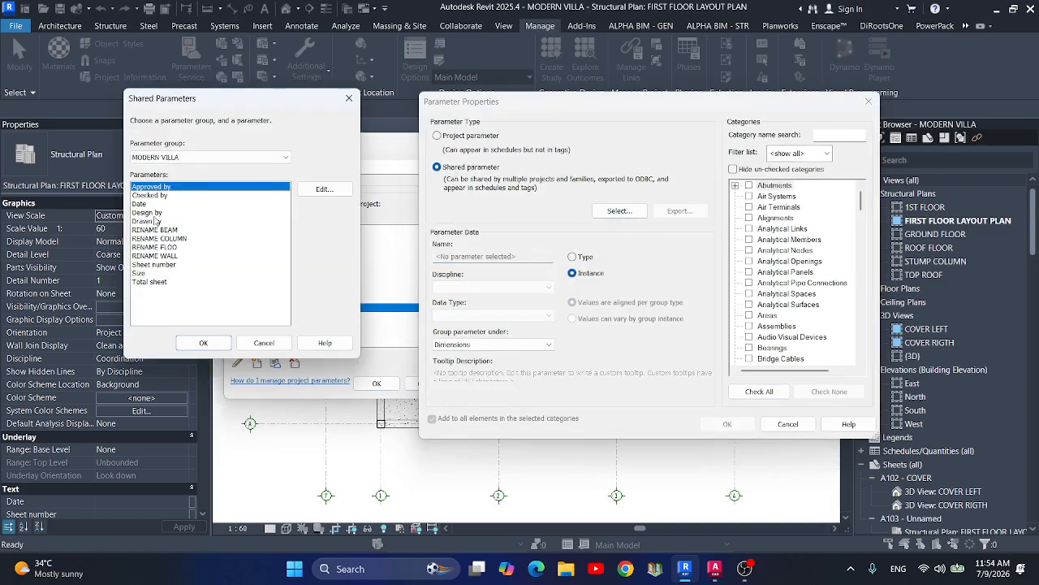
left_click(155, 239)
left_click(203, 341)
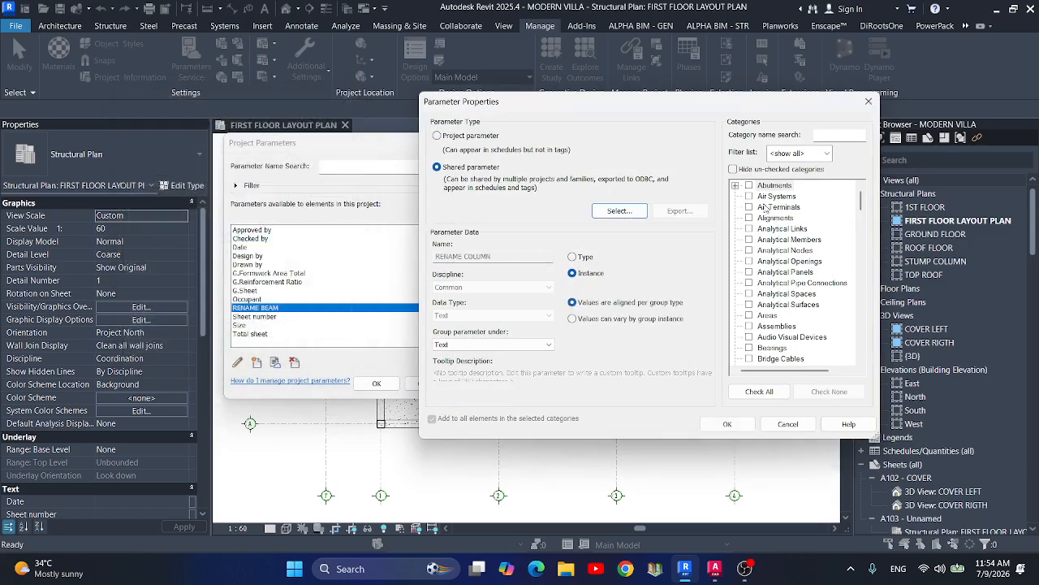
Assign RENAME COLUMN to the Schedules and Structural Columns categories and group it under Constraints.
key("s")
scroll(759, 353, "down", 5)
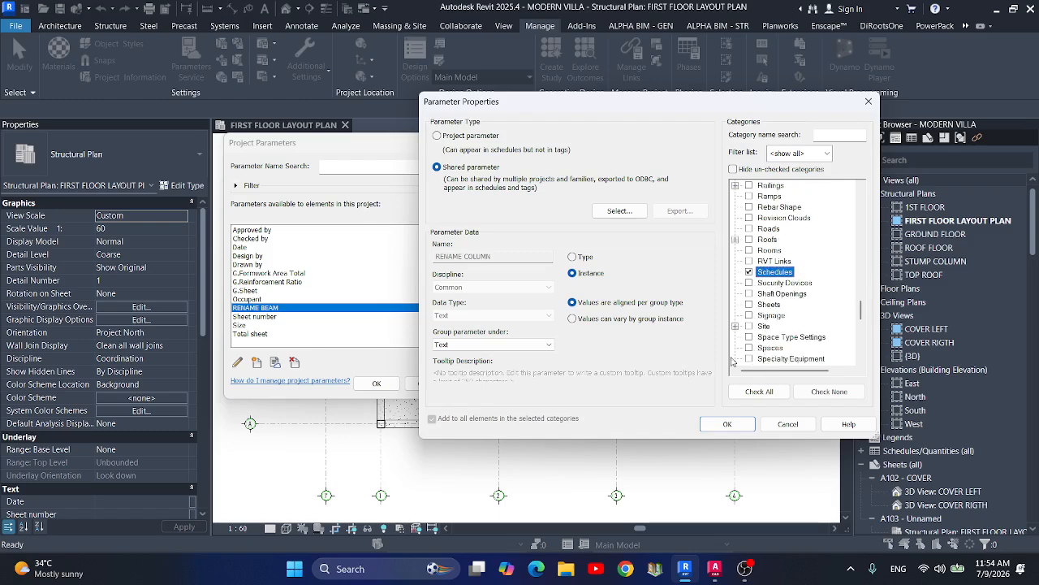
left_click(782, 347)
scroll(782, 352, "down", 2)
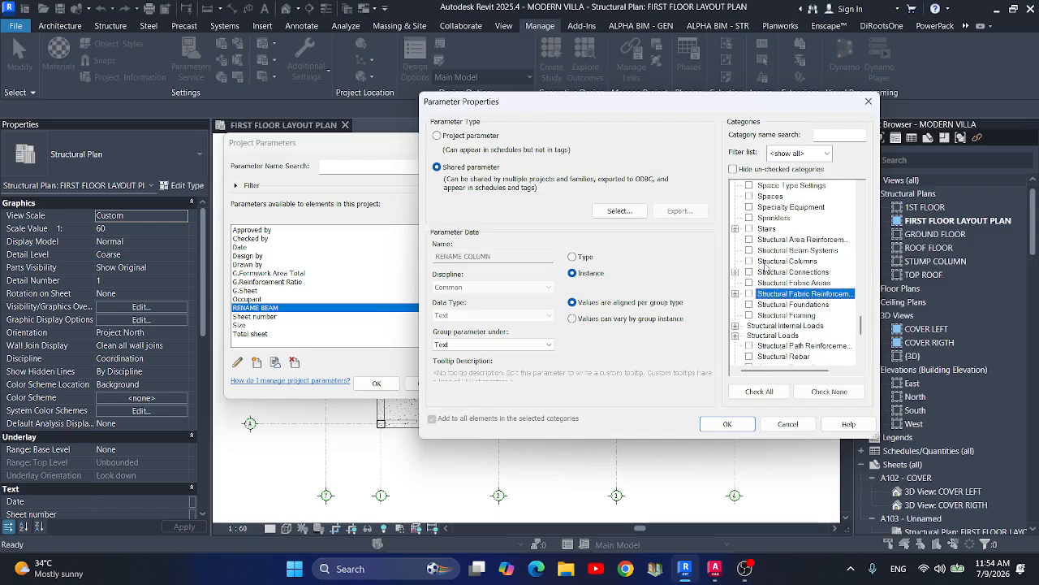
left_click(763, 263)
left_click(526, 345)
scroll(487, 162, "up", 5)
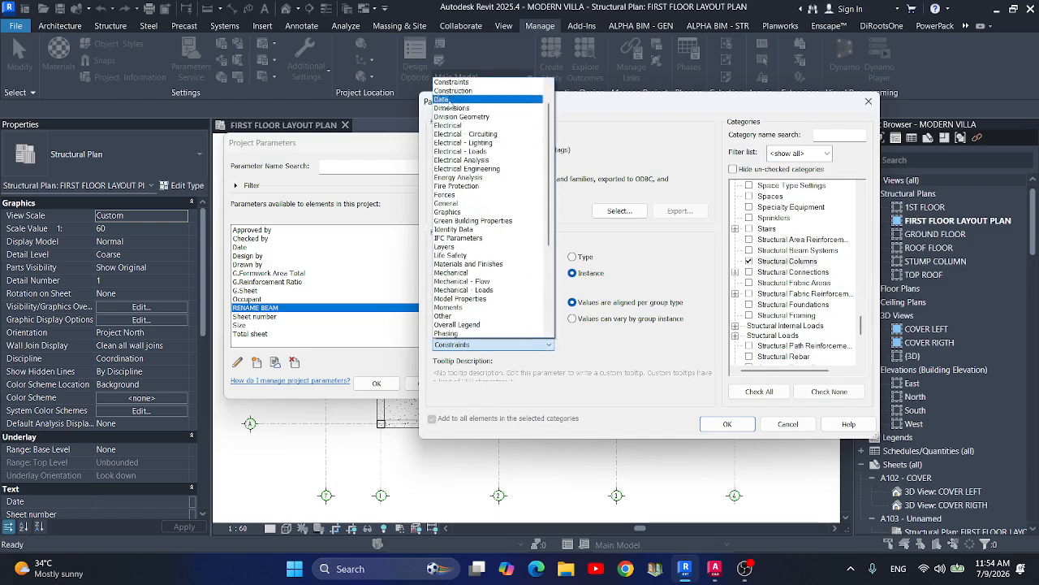
left_click(450, 91)
left_click(728, 423)
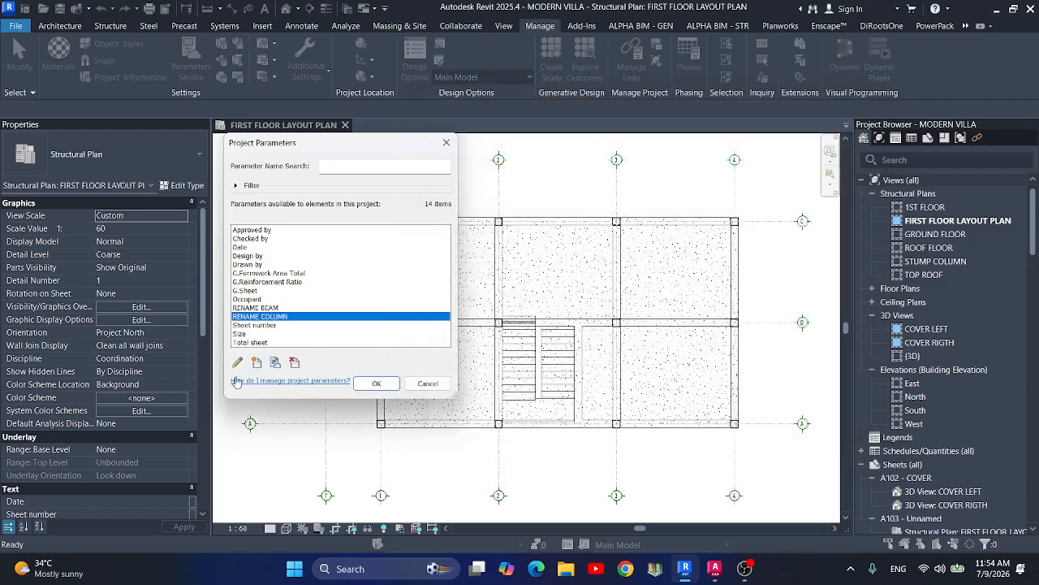
Start another project parameter based on the shared parameter RENAME WALL.
left_click(256, 362)
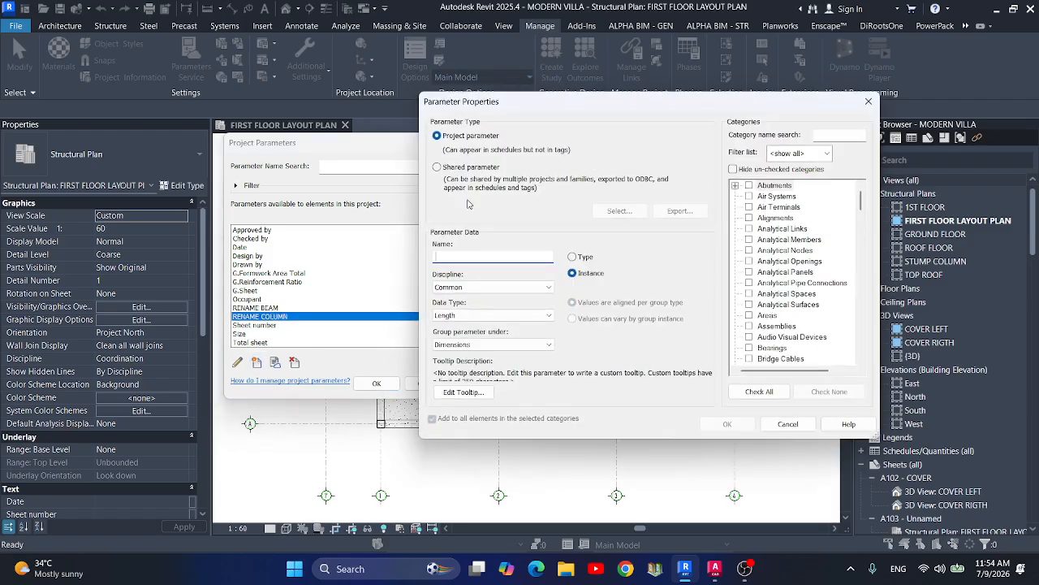
left_click(437, 167)
left_click(620, 210)
left_click(171, 256)
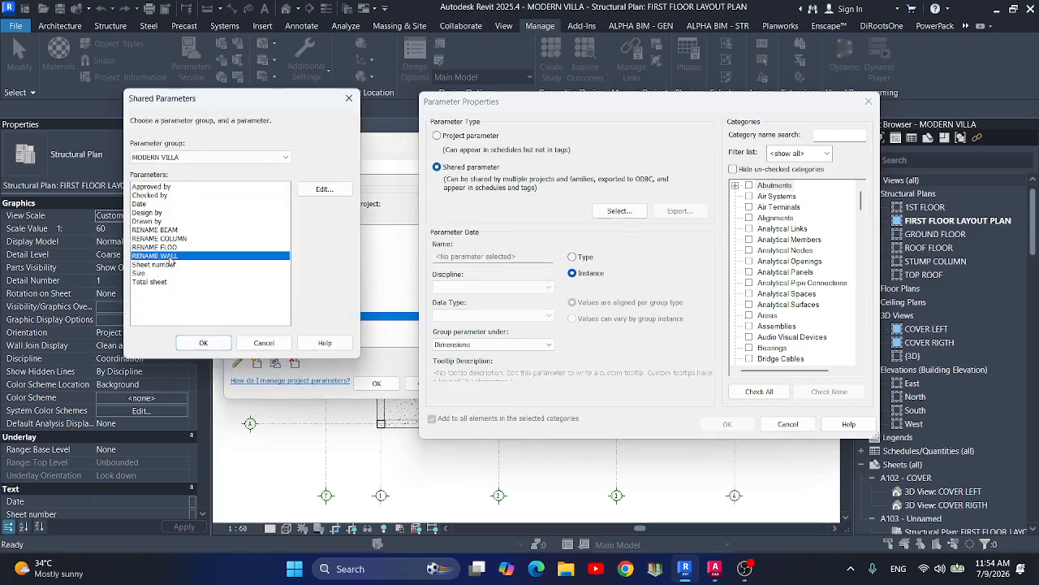
left_click(202, 342)
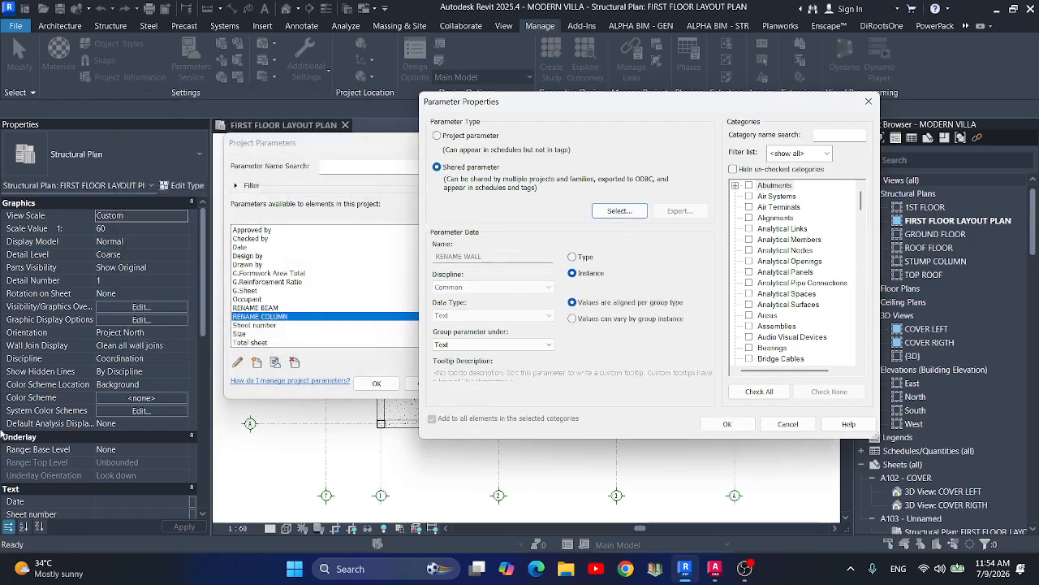
Group RENAME WALL under Constraints and assign it to the Schedules category.
left_click(493, 344)
scroll(488, 203, "up", 10)
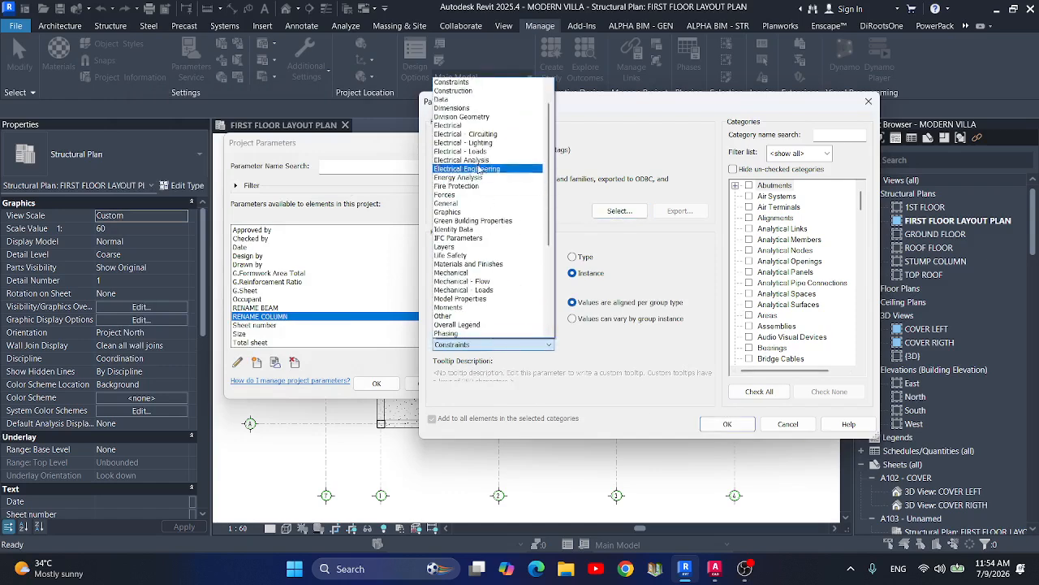
left_click(460, 85)
scroll(763, 289, "down", 2)
left_click(769, 283)
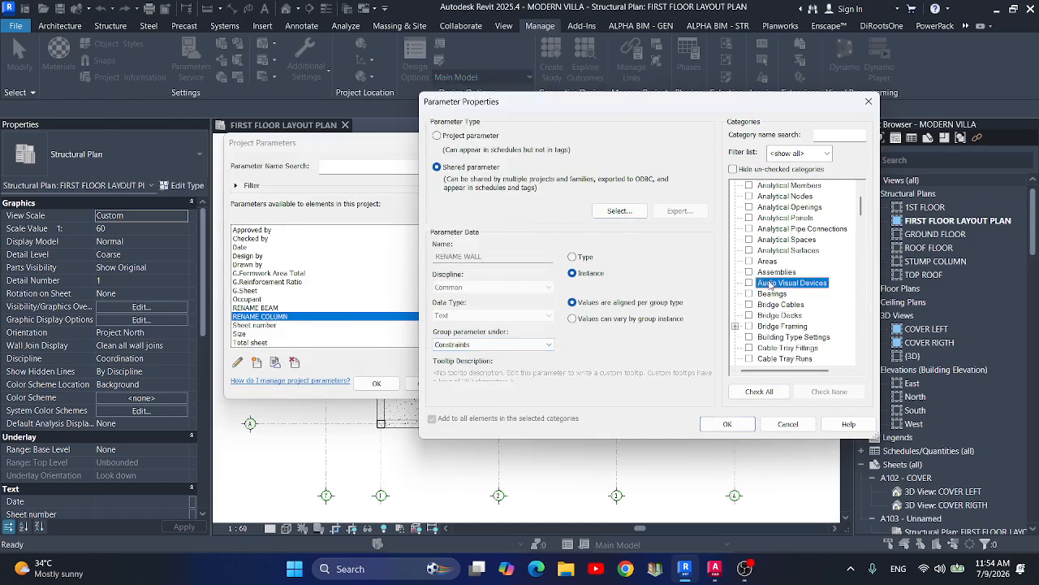
key("s")
left_click(750, 347)
Add the Walls category to RENAME WALL, hide the un-checked categories and accept the parameter.
scroll(761, 349, "down", 4)
scroll(772, 350, "up", 4)
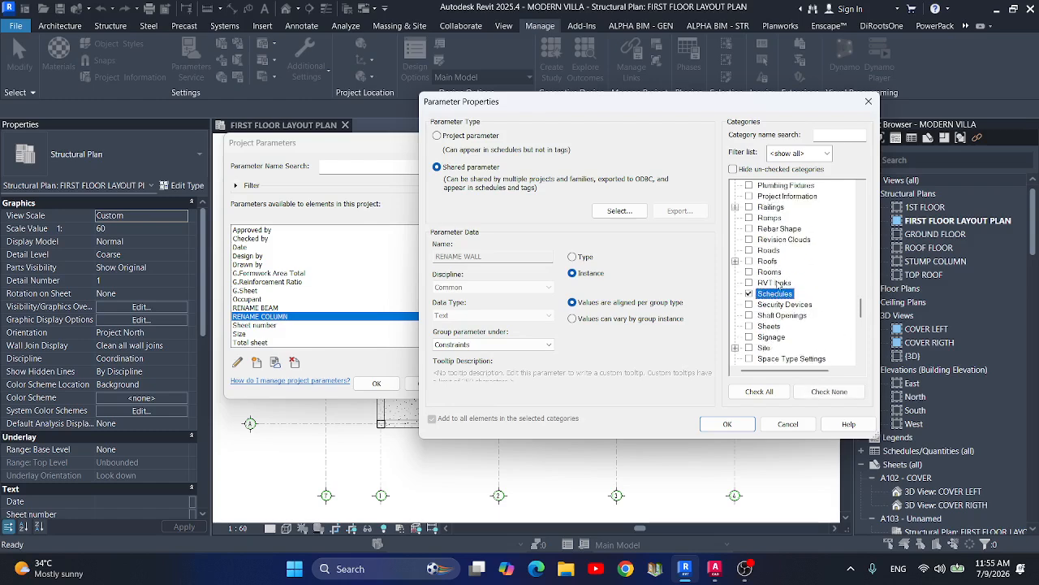
left_click(778, 284)
key("f")
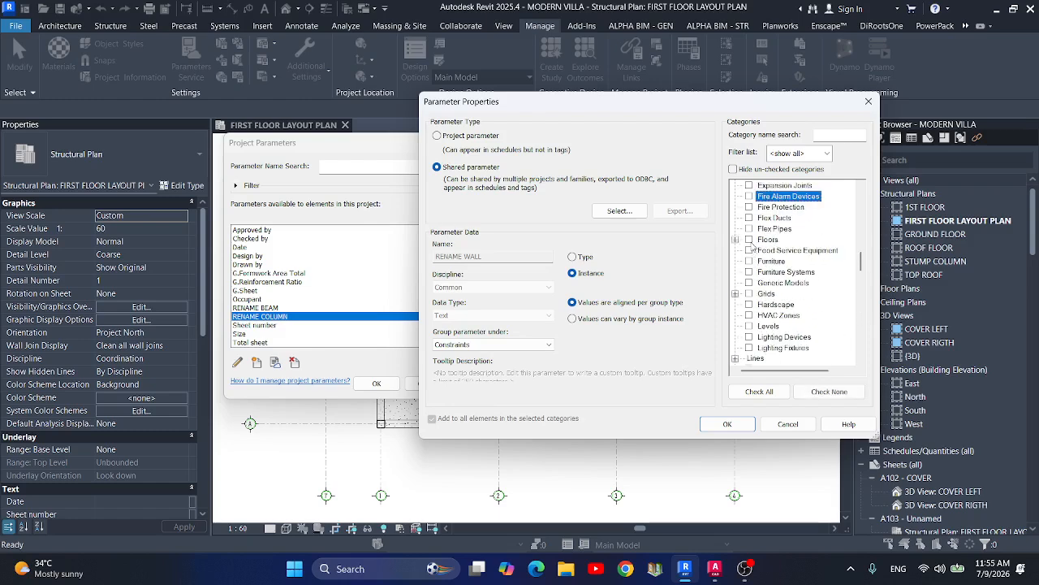
scroll(796, 325, "down", 5)
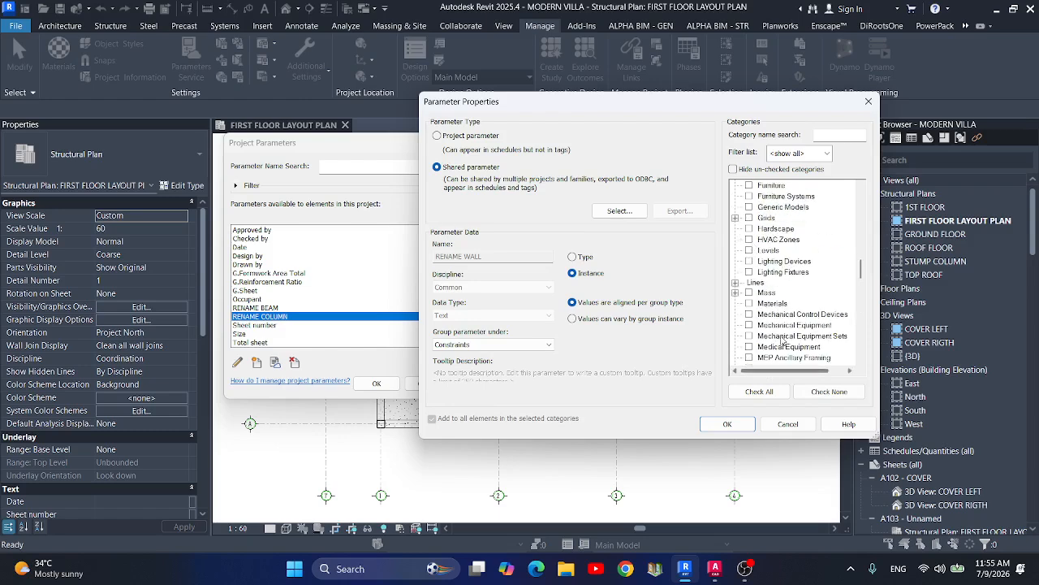
scroll(853, 286, "down", 10)
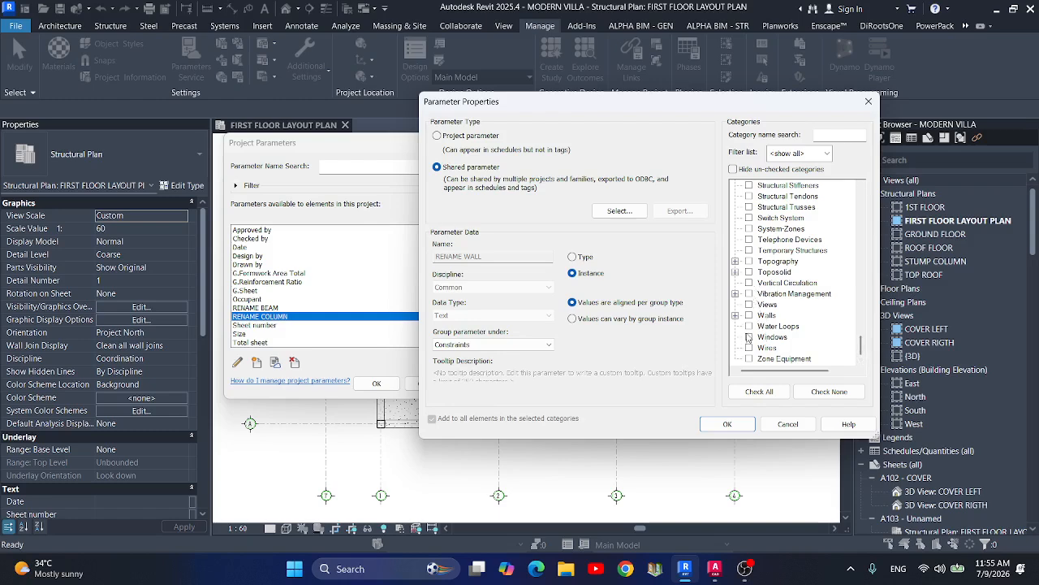
left_click(748, 315)
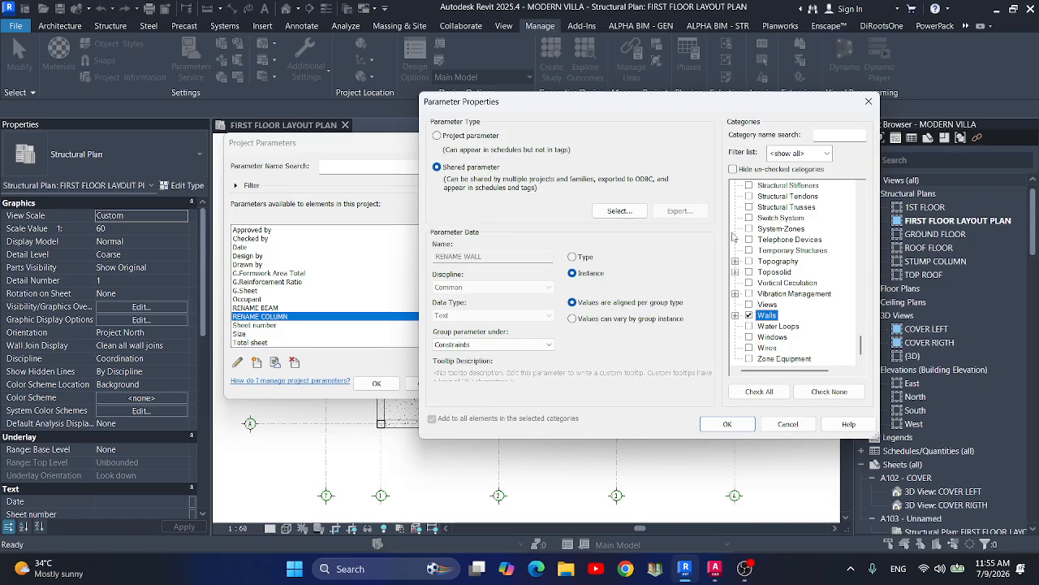
left_click(739, 170)
left_click(725, 426)
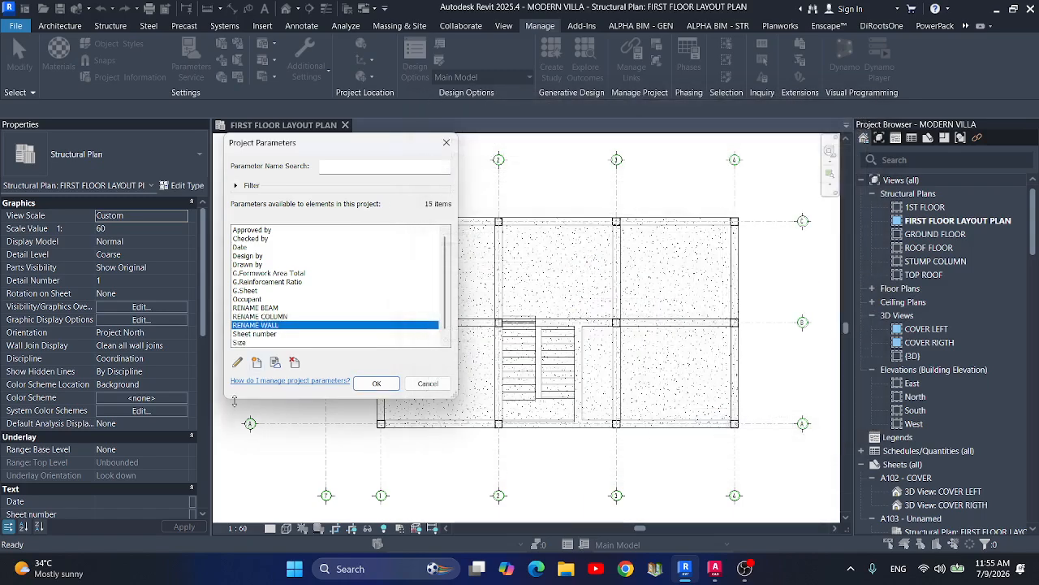
left_click(257, 362)
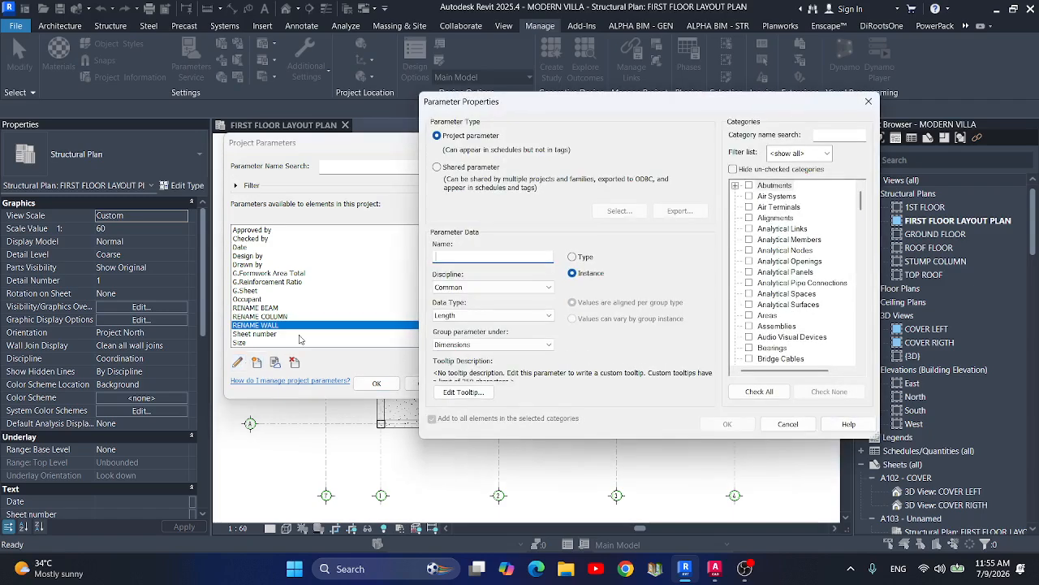
left_click(455, 168)
left_click(619, 211)
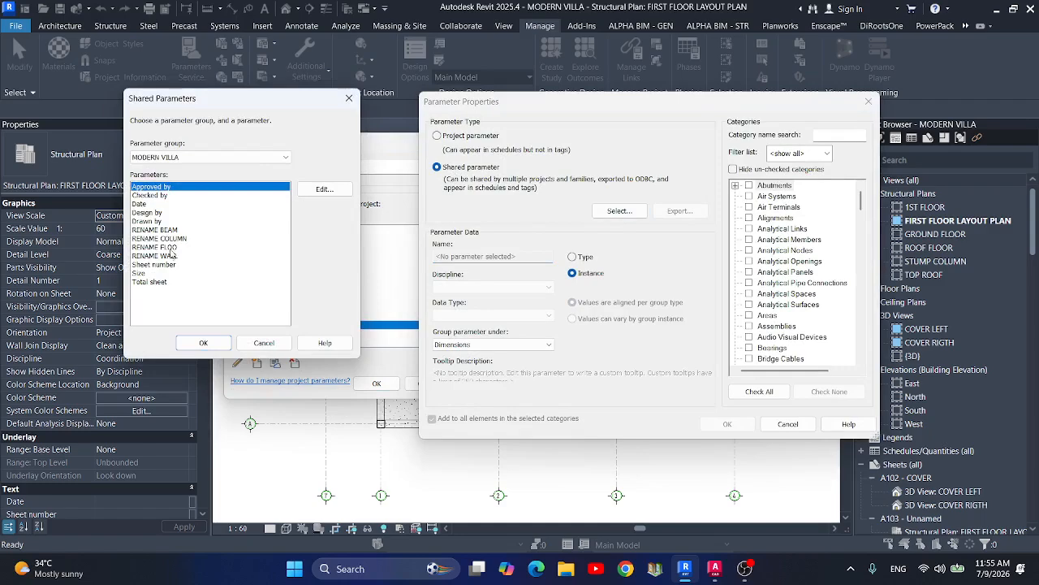
left_click(349, 98)
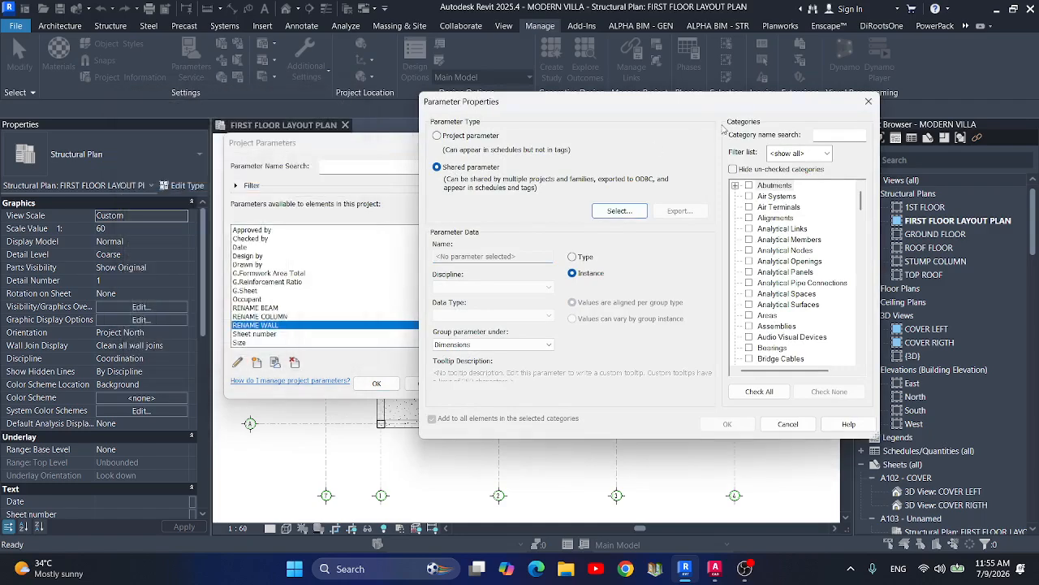
left_click(868, 102)
left_click(397, 385)
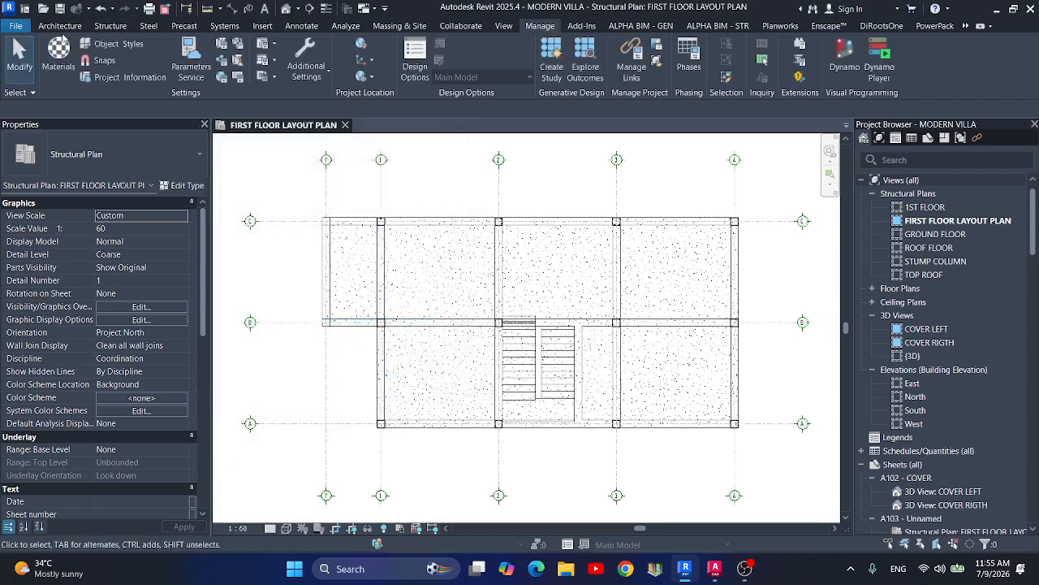
Delete the misspelled shared parameter RENAME FLOO from the MODERN VILLA group.
left_click(222, 59)
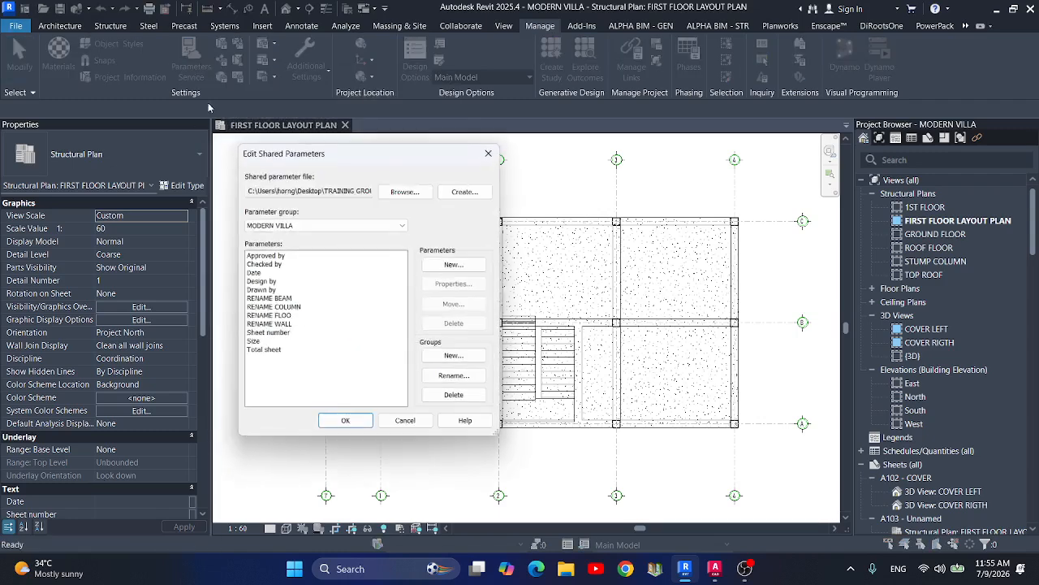
left_click(268, 316)
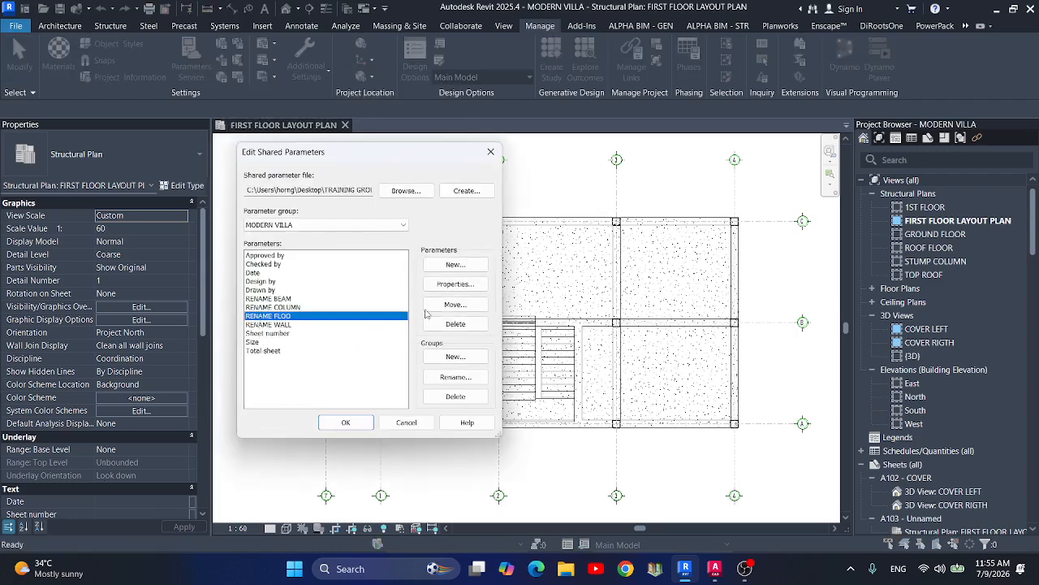
left_click(456, 323)
left_click(549, 340)
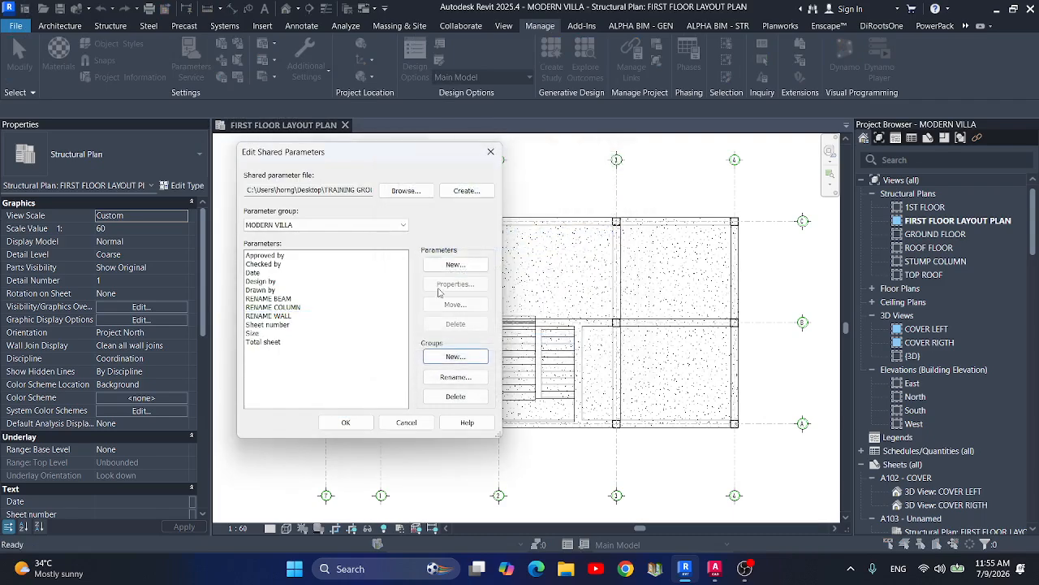
Create a shared parameter named RENAME FLOOR with data type Text in the MODERN VILLA group.
left_click(455, 264)
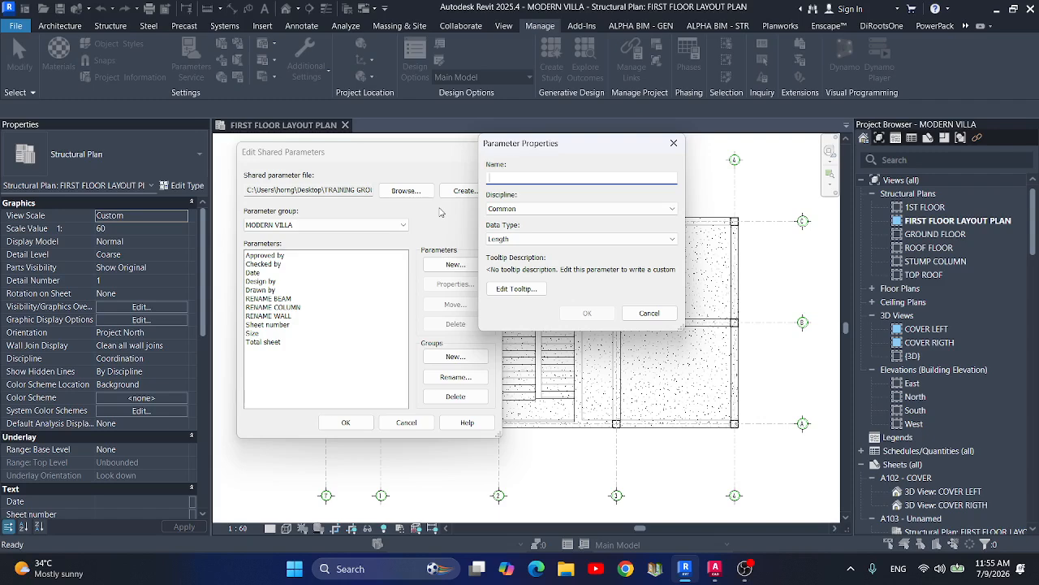
type("RENAME FLOOR")
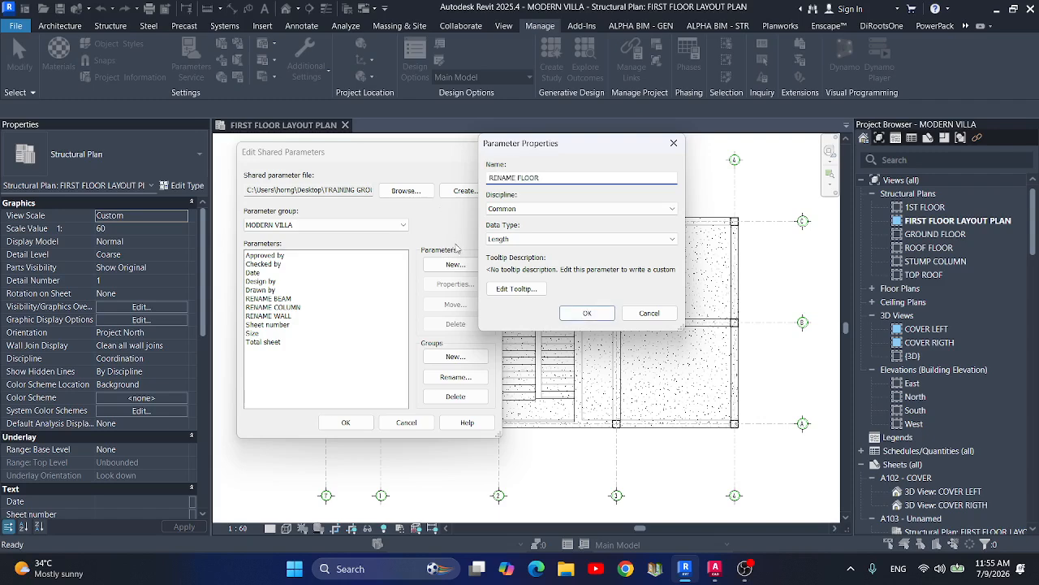
left_click(513, 239)
left_click(509, 250)
left_click(586, 314)
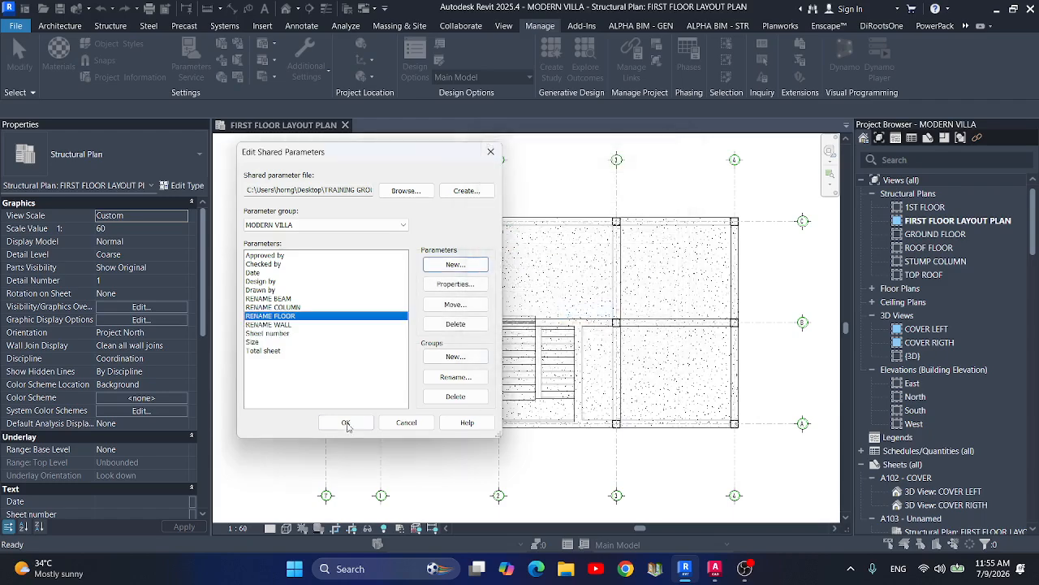
left_click(346, 423)
Start a new project parameter based on the shared parameter RENAME FLOOR.
left_click(222, 46)
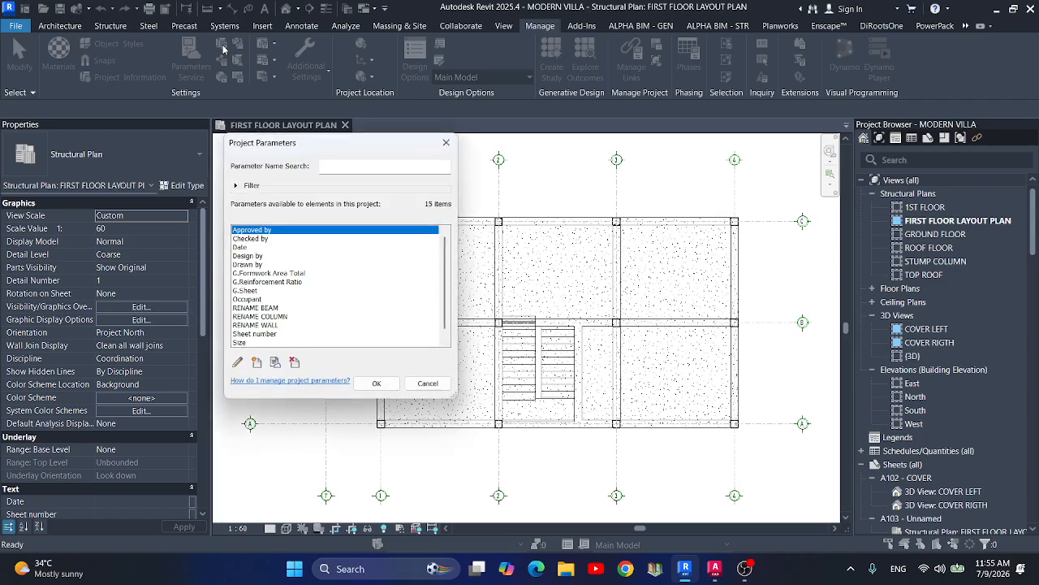
left_click(258, 362)
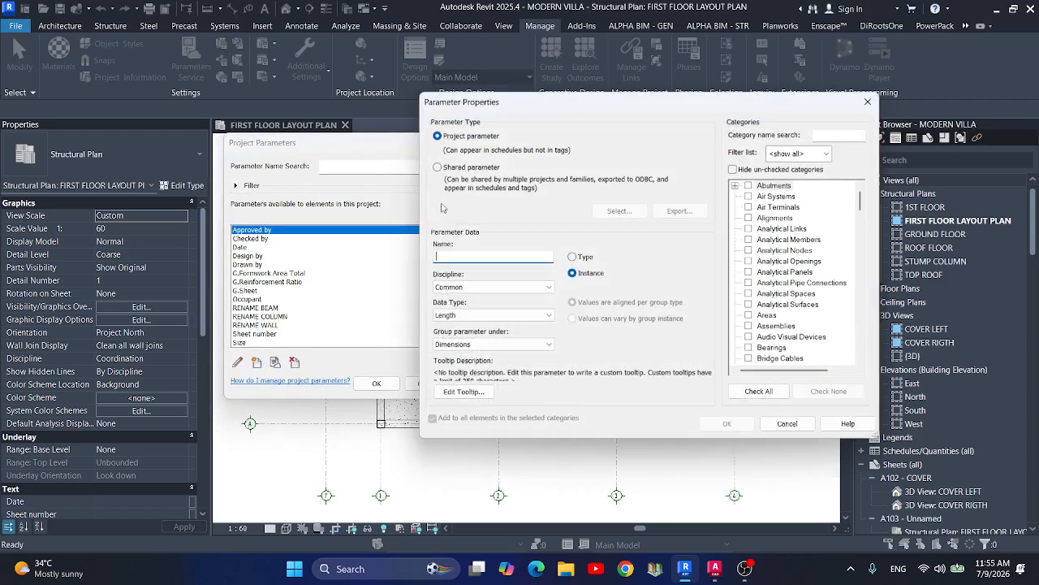
left_click(437, 166)
left_click(619, 211)
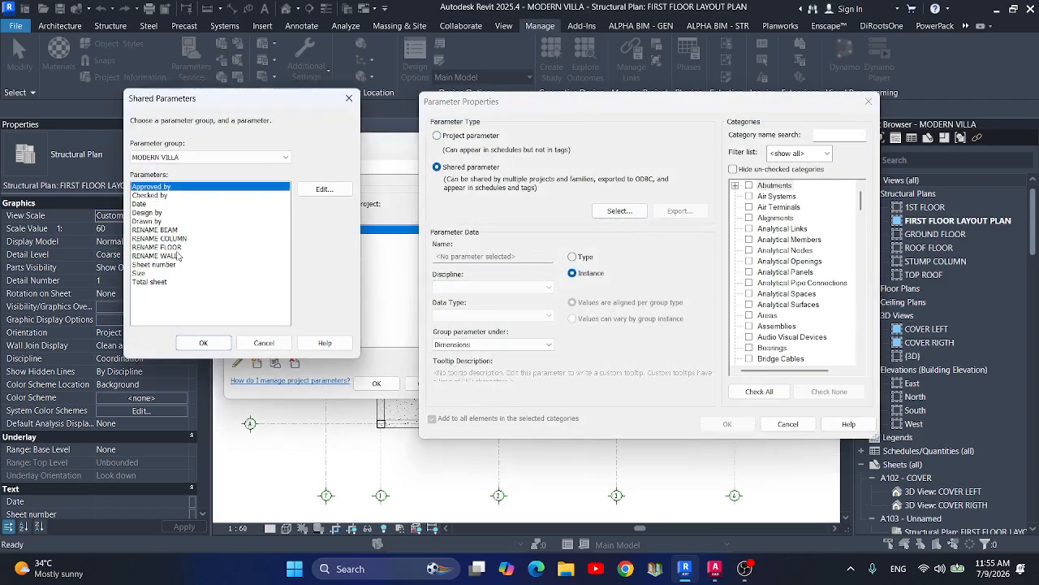
left_click(168, 247)
left_click(203, 343)
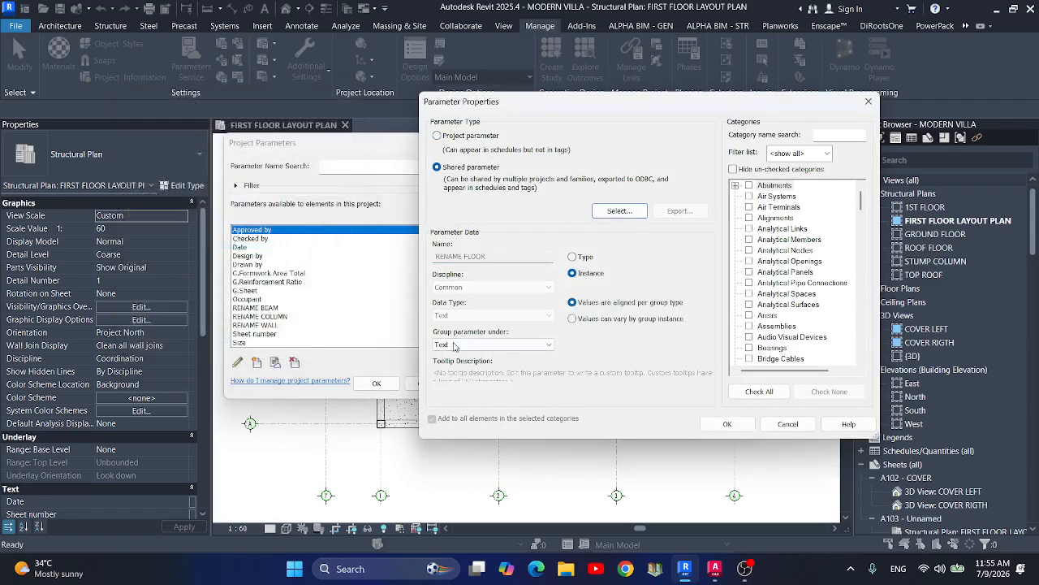
Group RENAME FLOOR under Constraints and assign it to the Schedules category.
left_click(492, 344)
left_click(451, 82)
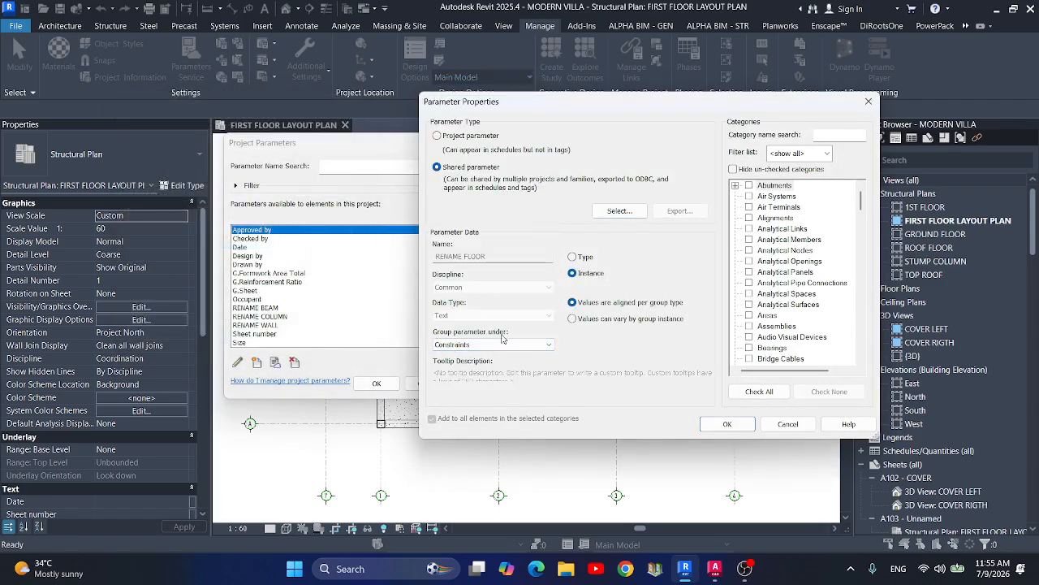
scroll(792, 242, "down", 1)
left_click(792, 241)
scroll(792, 241, "down", 3)
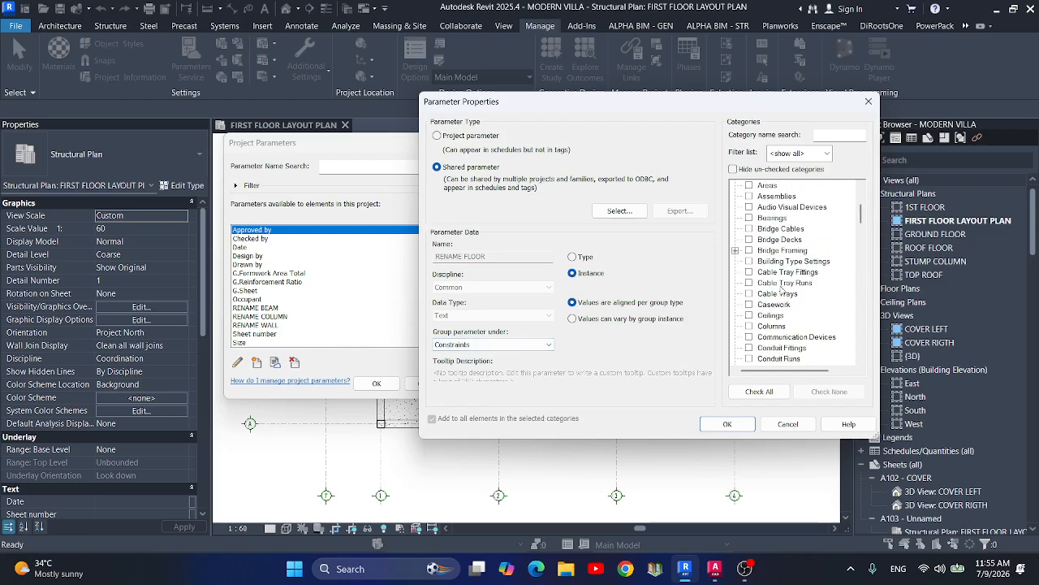
left_click(777, 283)
key("s")
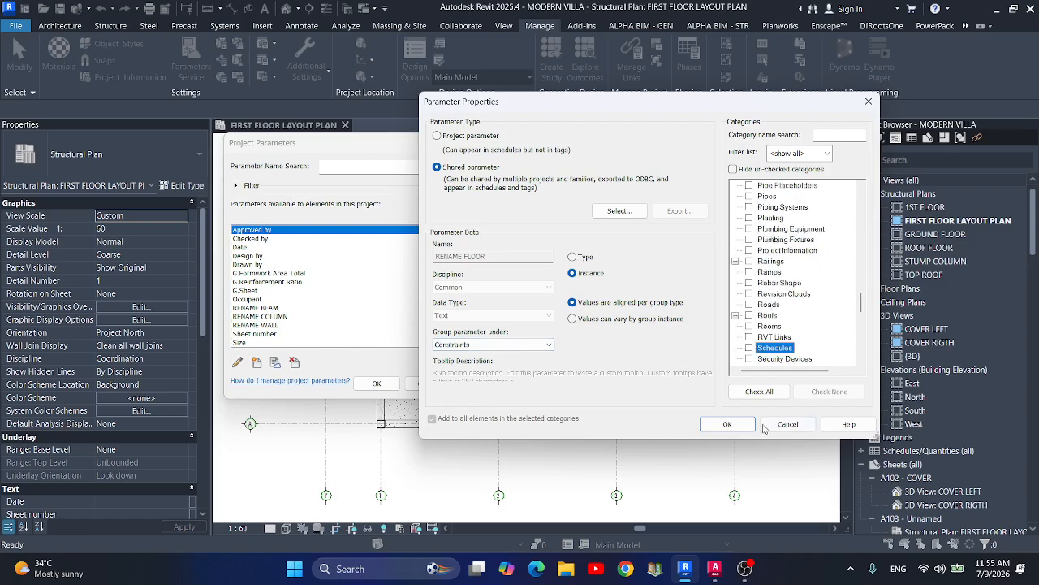
left_click(748, 349)
Add the Floors category to RENAME FLOOR, hide the un-checked categories and accept the parameter.
scroll(763, 252, "down", 3)
key("f")
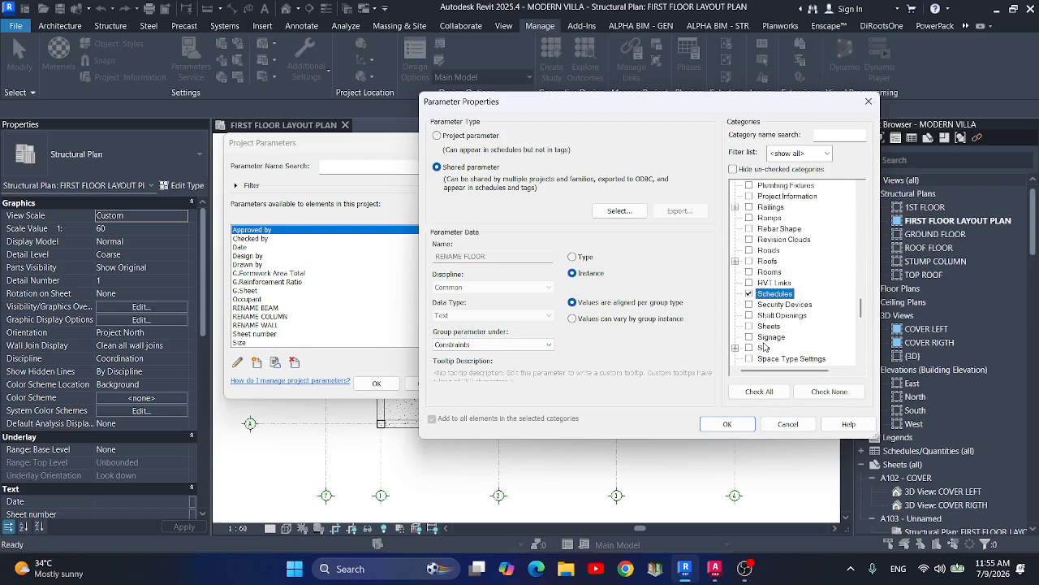
left_click(748, 239)
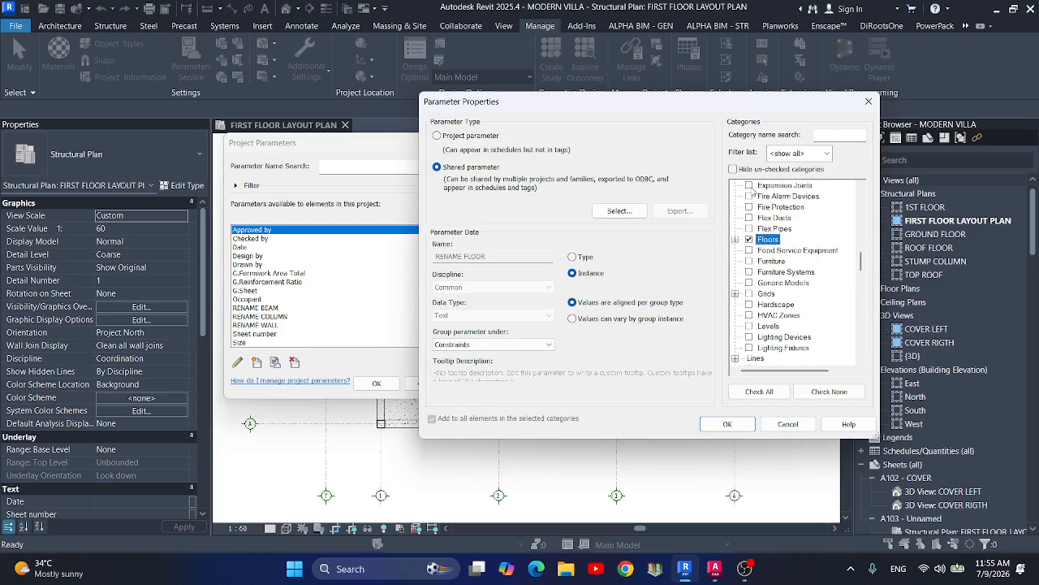
left_click(733, 168)
left_click(727, 424)
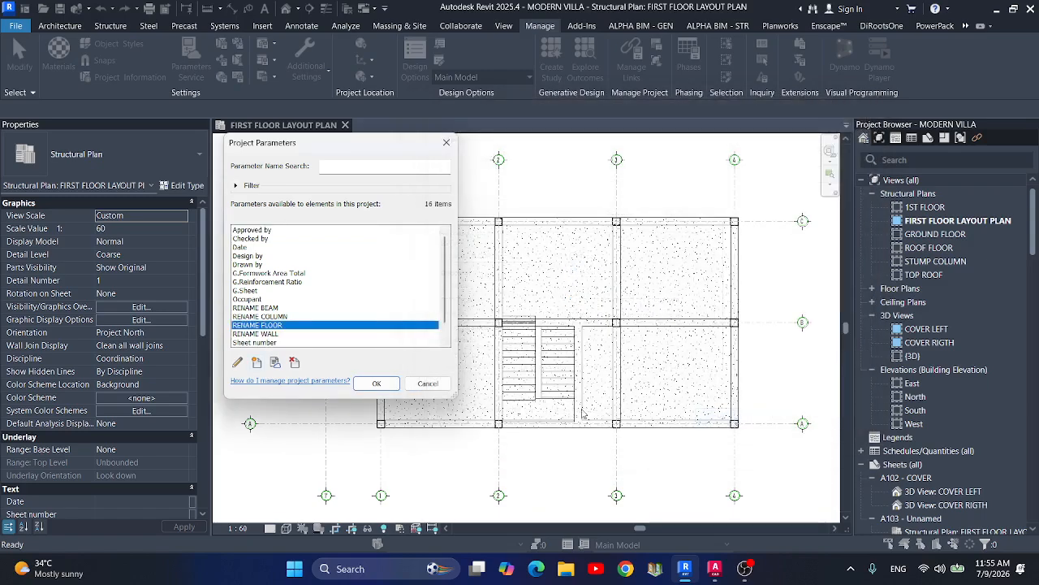
Review the assigned categories of RENAME BEAM, RENAME COLUMN and RENAME FLOOR with un-checked categories hidden.
left_click(268, 308)
left_click(238, 362)
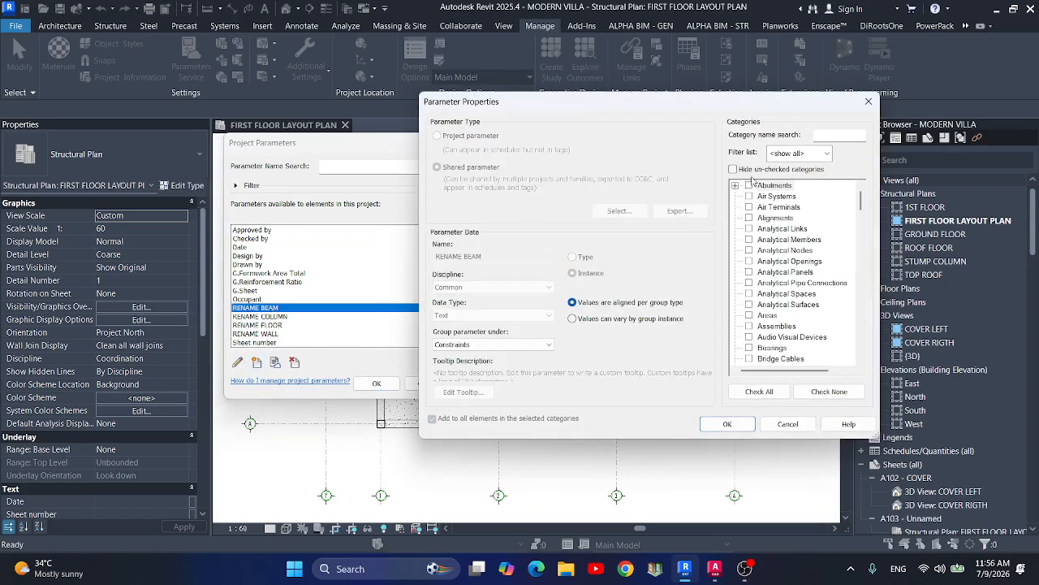
left_click(751, 170)
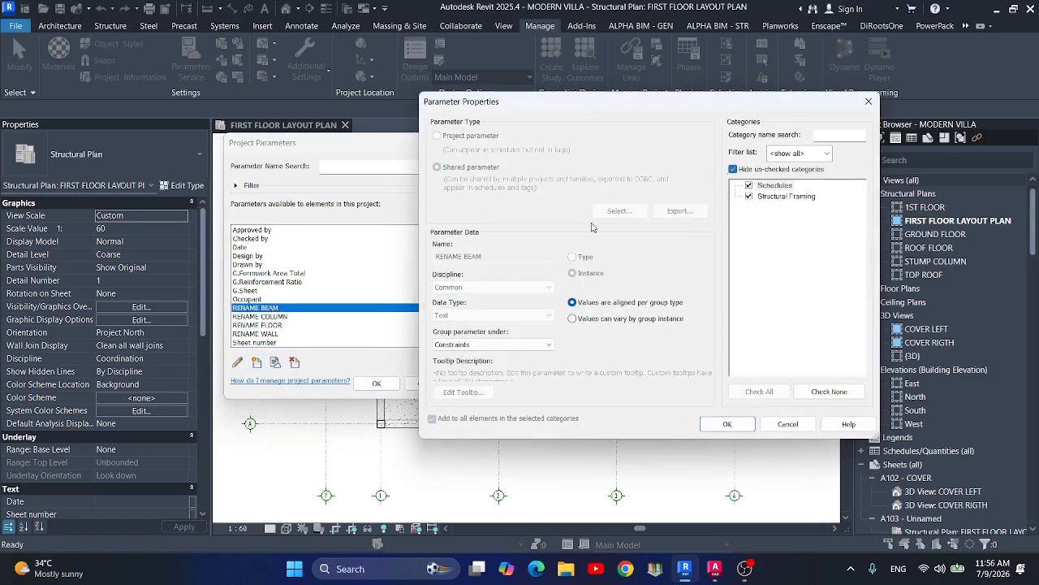
left_click(728, 424)
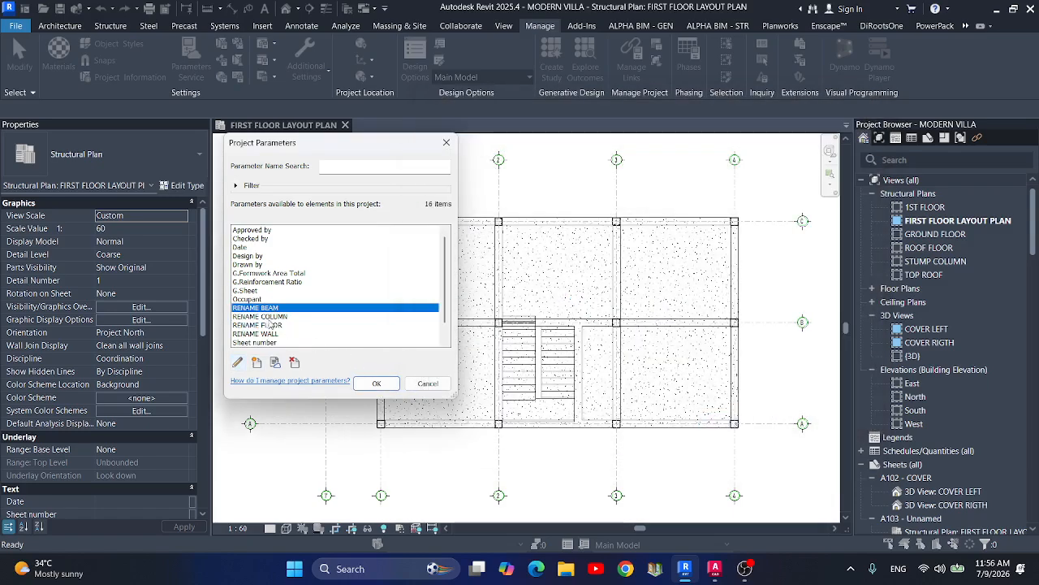
left_click(268, 316)
left_click(238, 361)
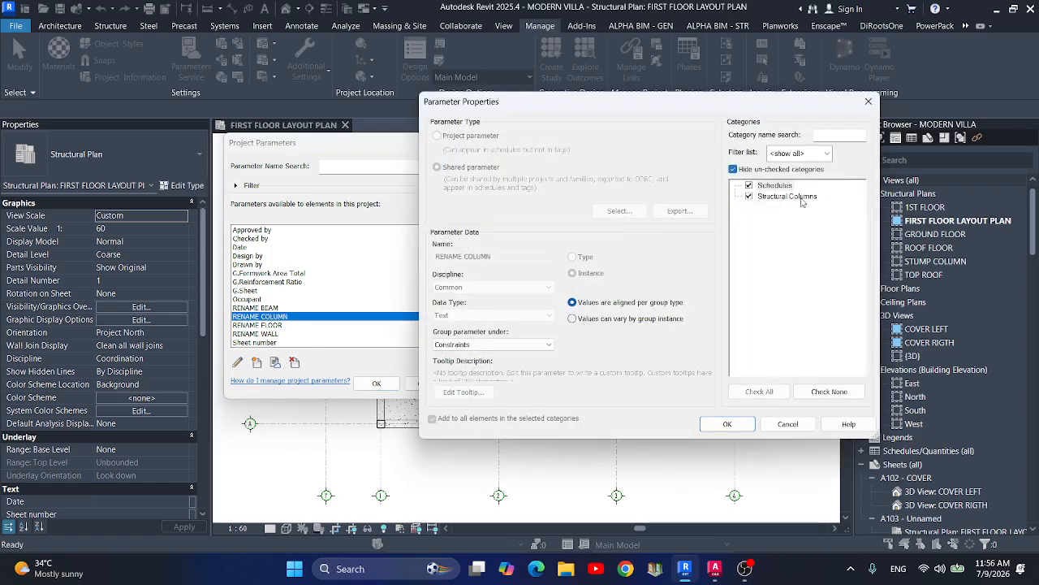
left_click(707, 425)
left_click(261, 325)
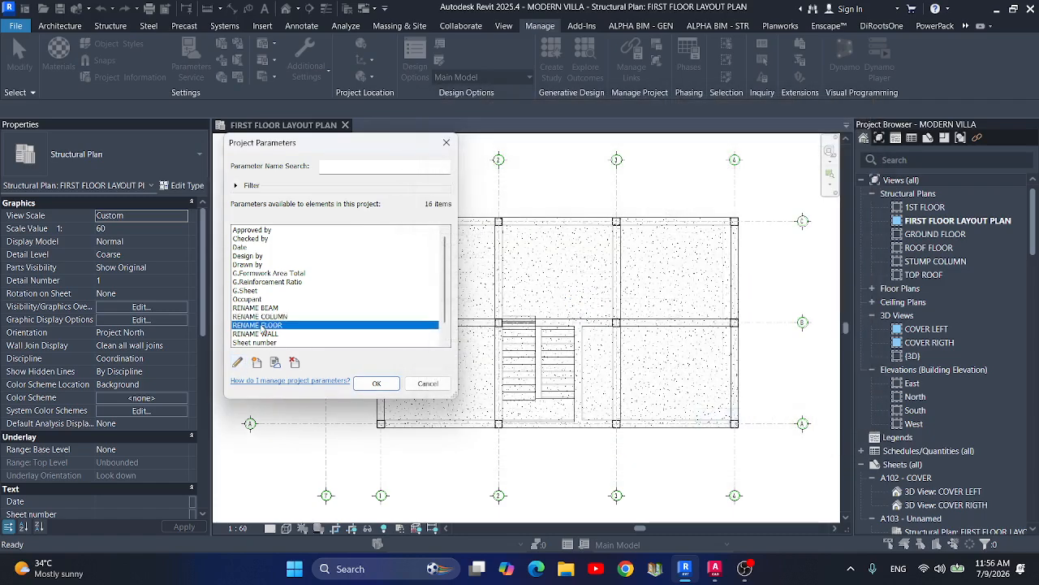
left_click(237, 364)
left_click(733, 169)
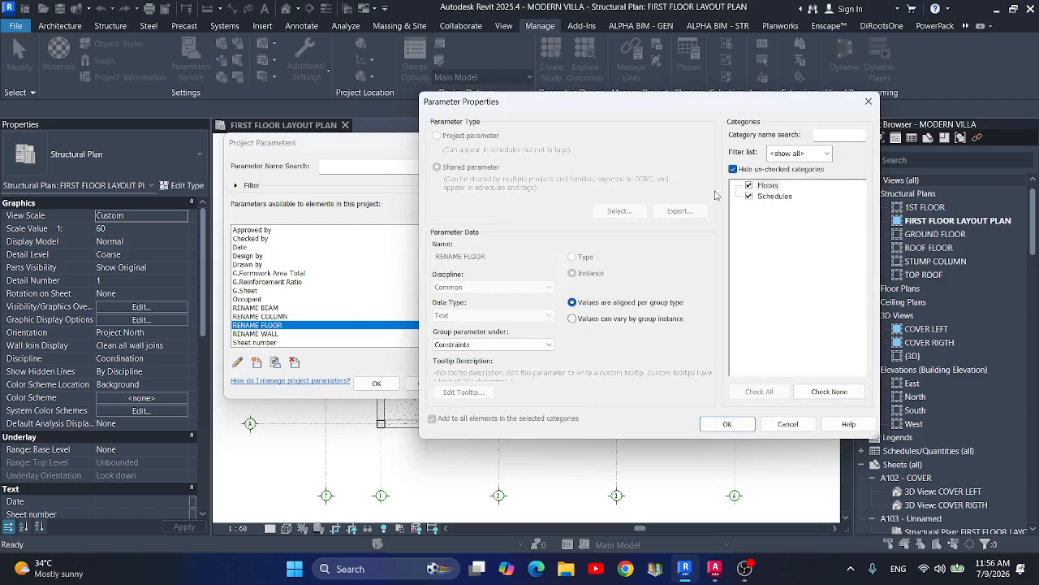
left_click(727, 424)
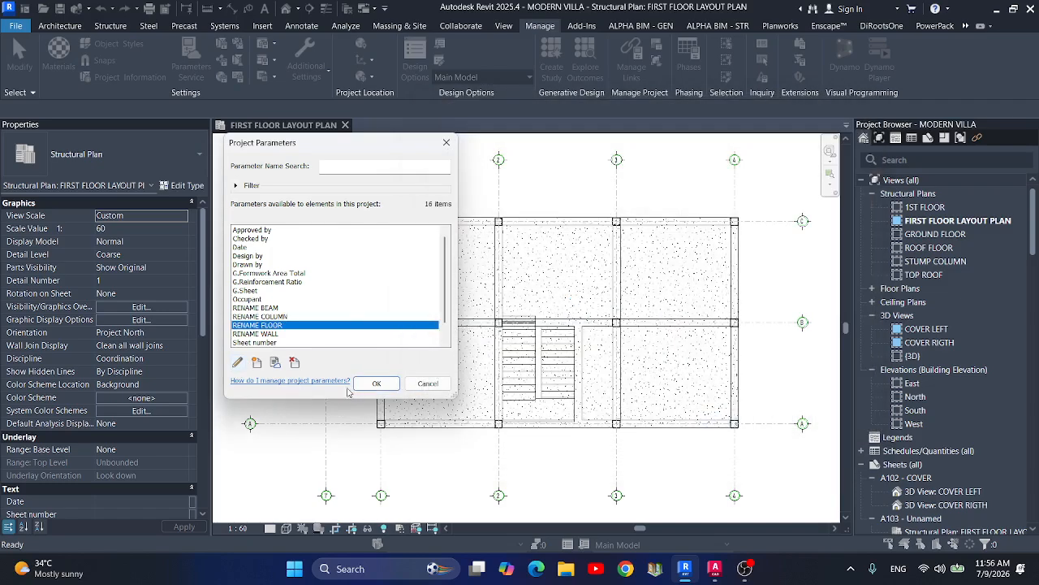
Check the categories assigned to RENAME WALL with un-checked categories hidden, and accept the project parameters.
left_click(262, 333)
left_click(237, 362)
left_click(754, 170)
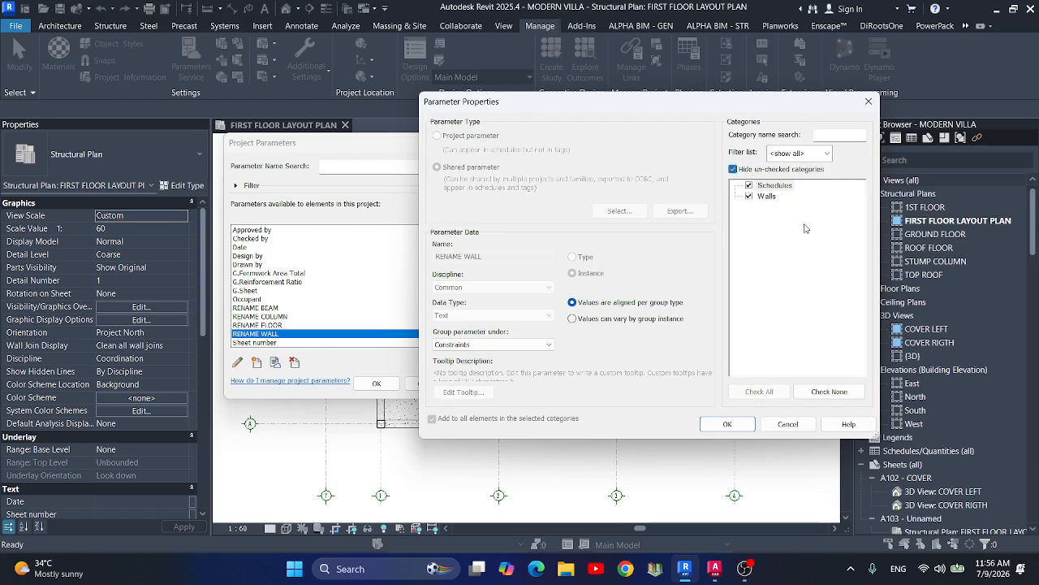
left_click(728, 424)
left_click(376, 383)
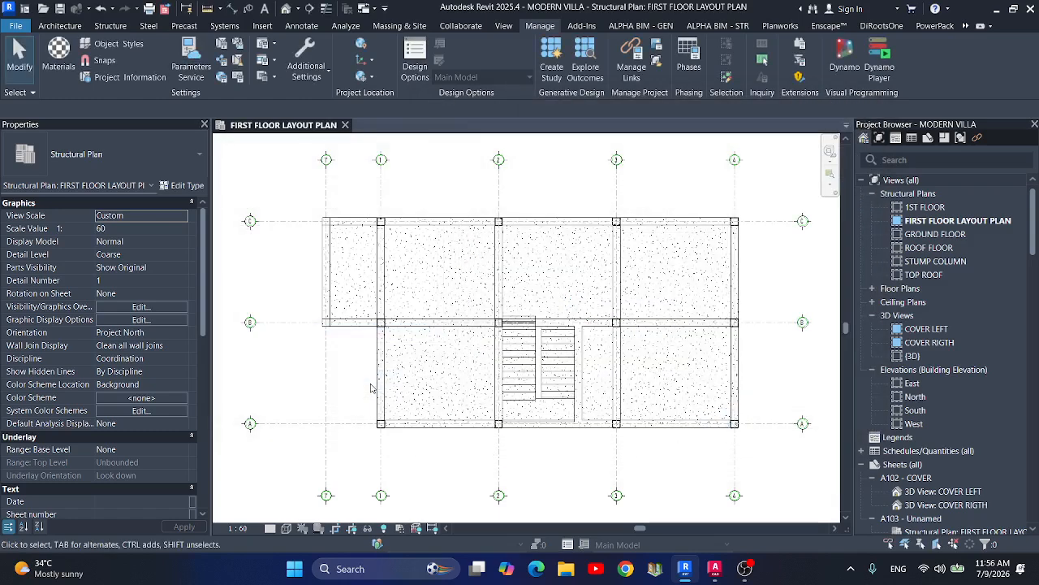
Create a new family from the Metric Generic Tag template in the English Annotations folder.
left_click(15, 25)
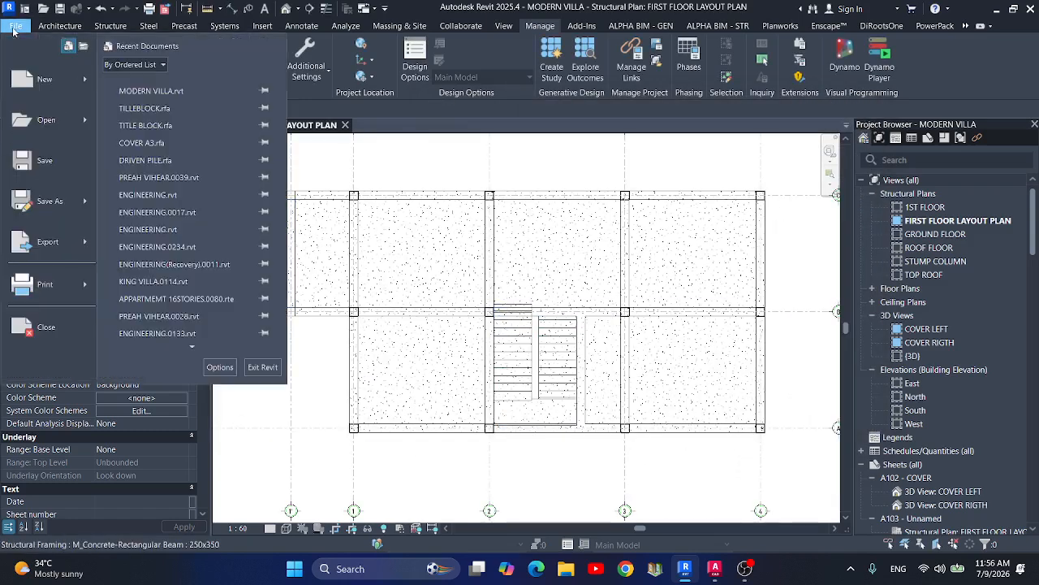
mouse_move(41, 79)
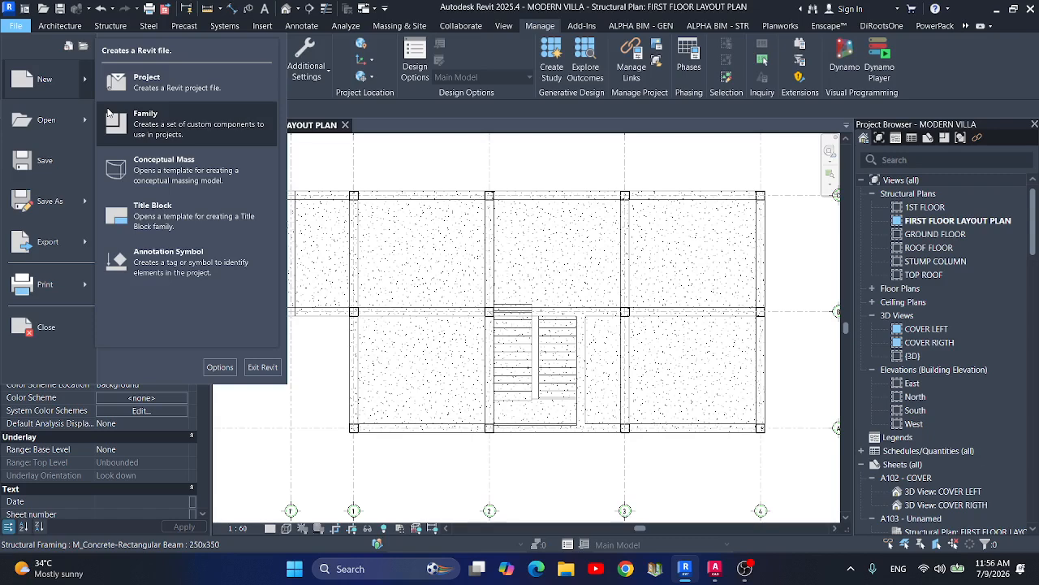
left_click(138, 117)
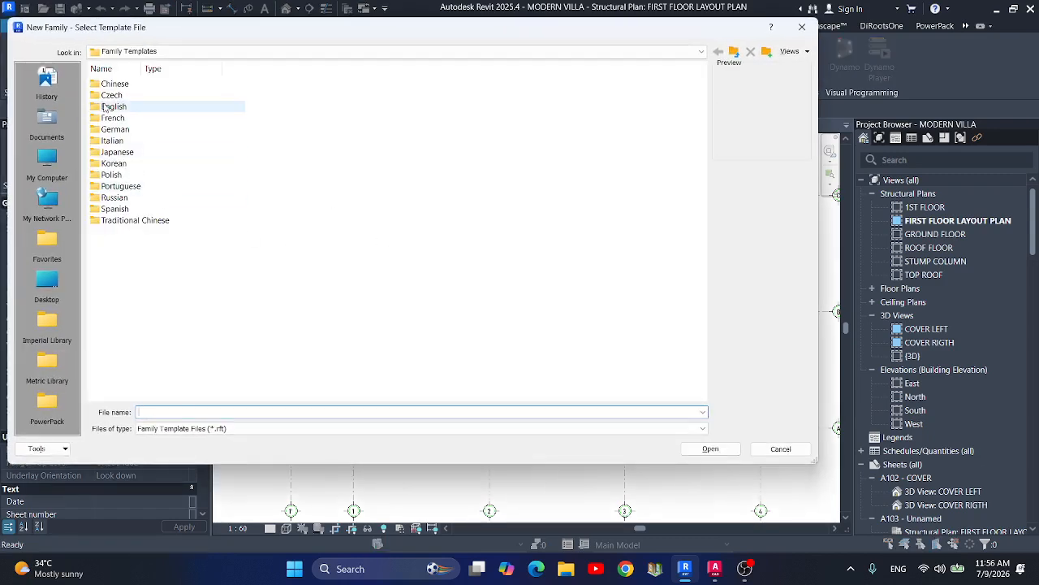
double_click(112, 107)
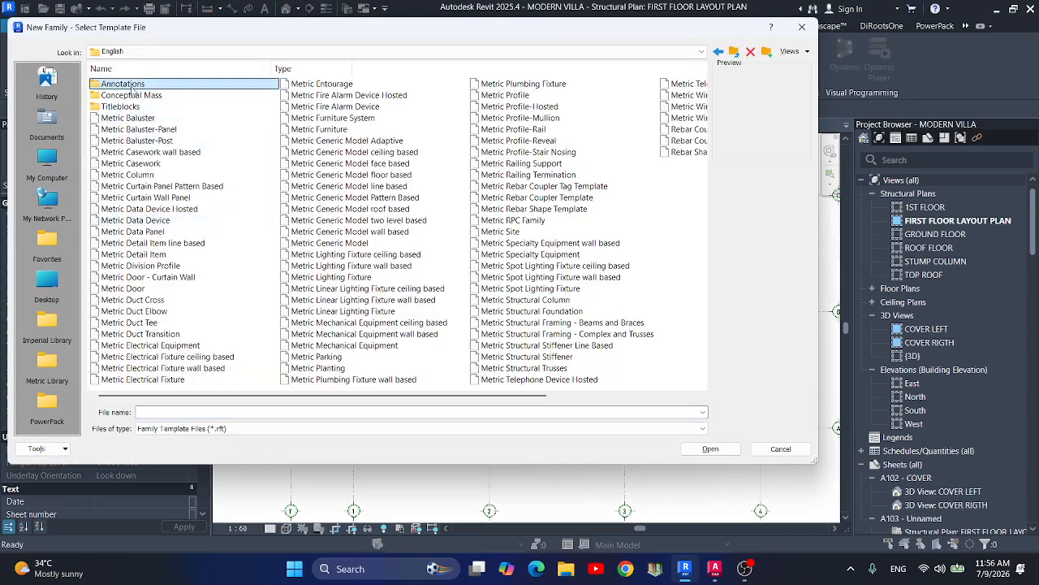
double_click(126, 84)
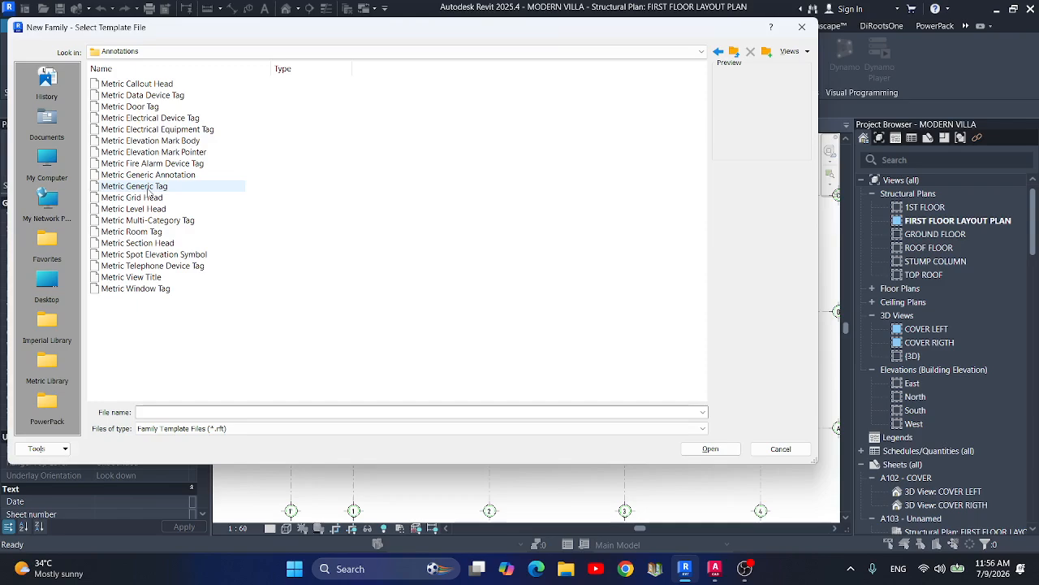
left_click(149, 188)
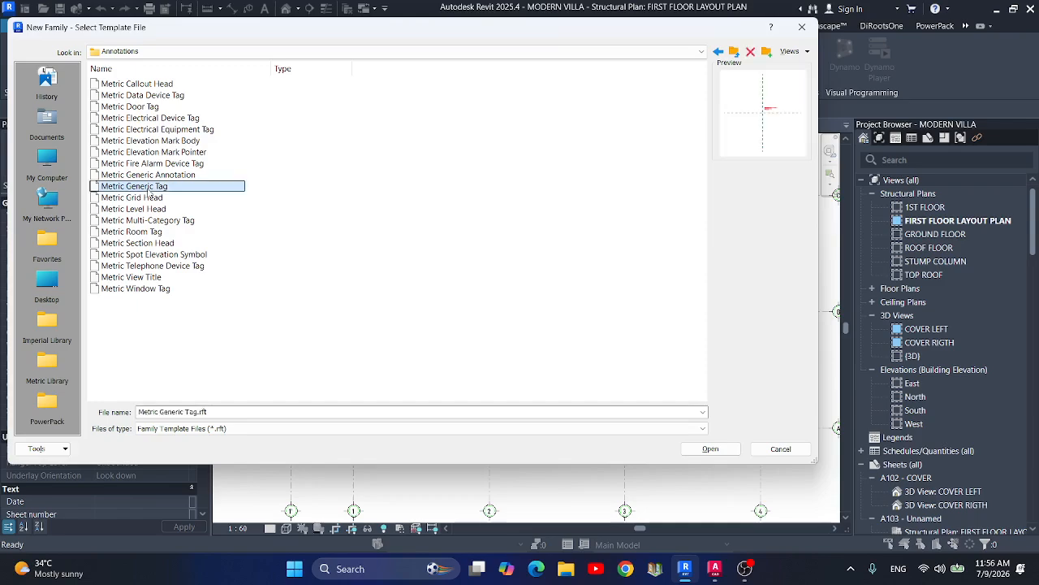
left_click(700, 452)
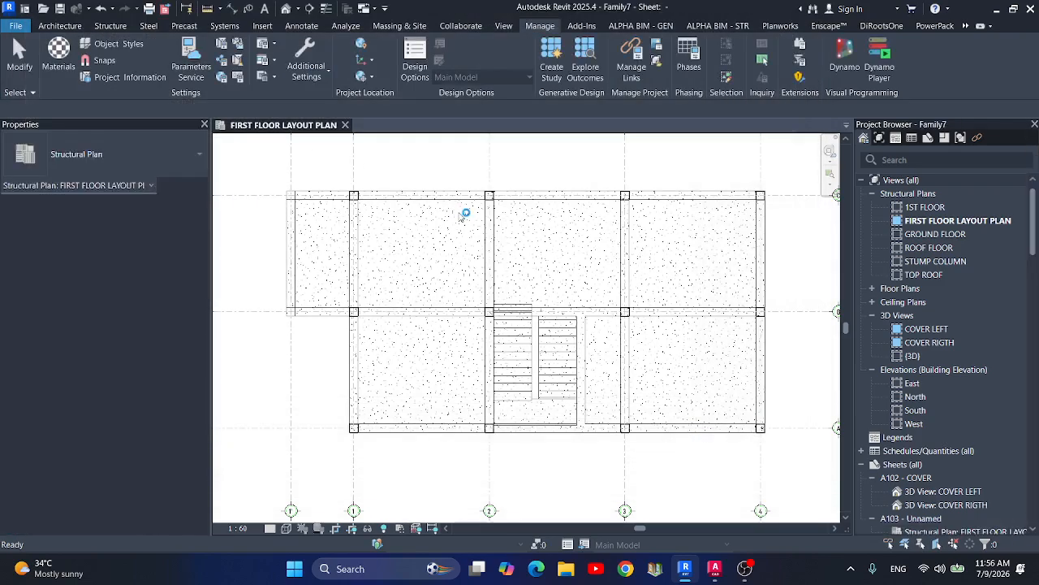
Delete the instruction text note from the new tag family.
scroll(560, 313, "up", 3)
left_click(553, 309)
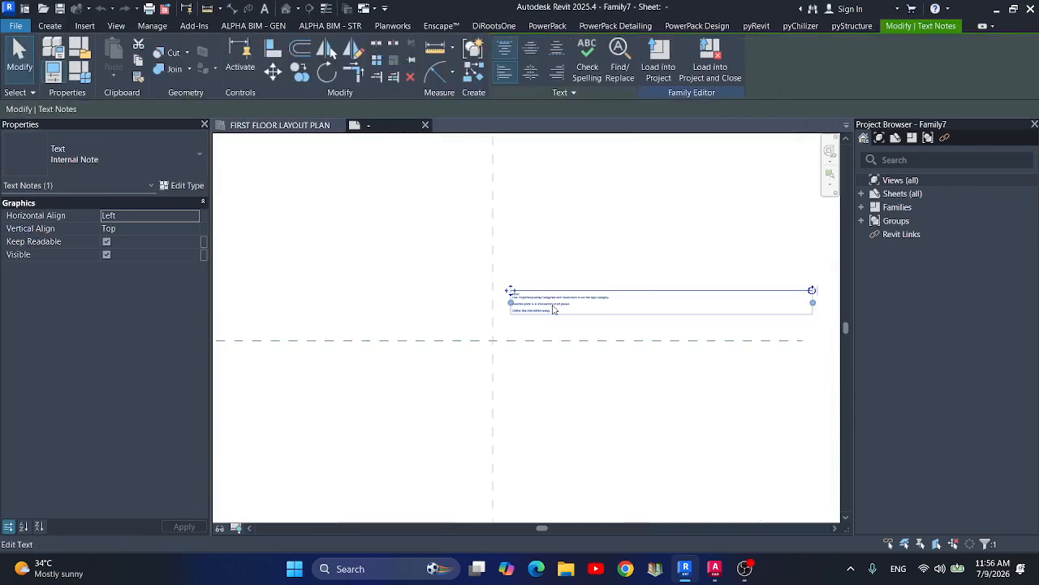
key("Delete")
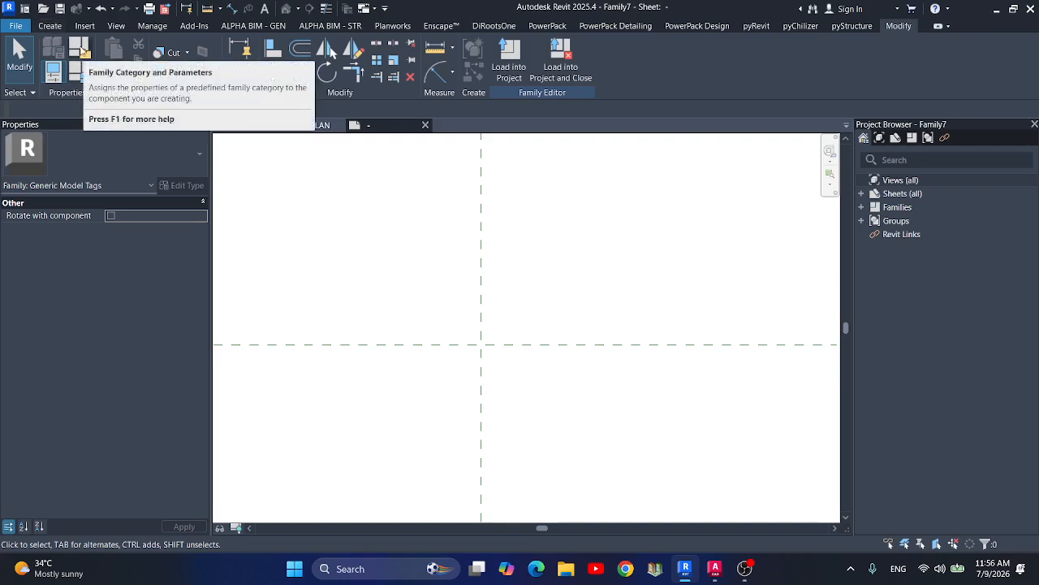
Set the family category to Structural Framing Tags and enable Rotate with component.
left_click(81, 52)
scroll(369, 183, "up", 10)
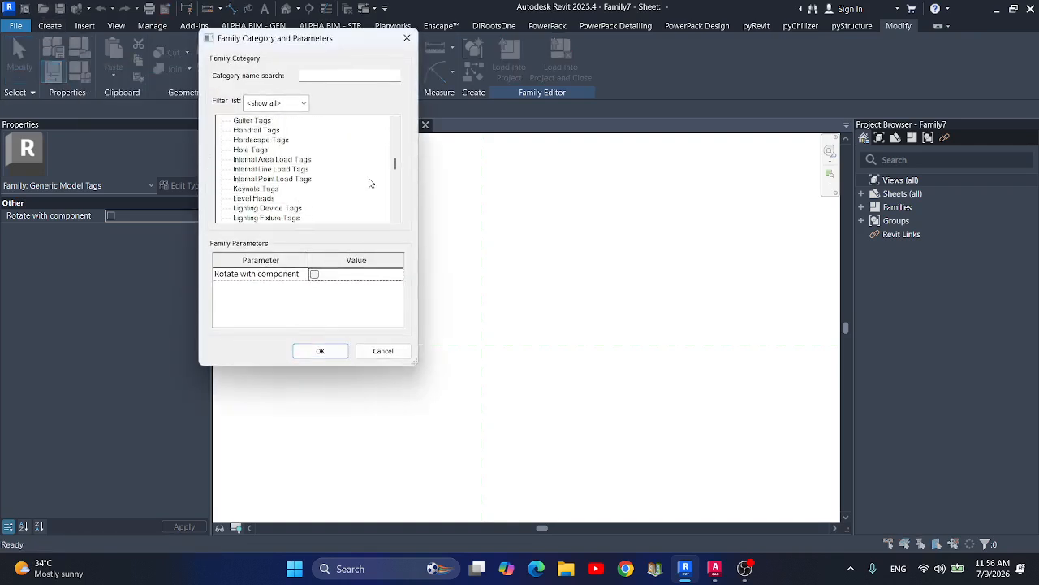
scroll(370, 183, "down", 15)
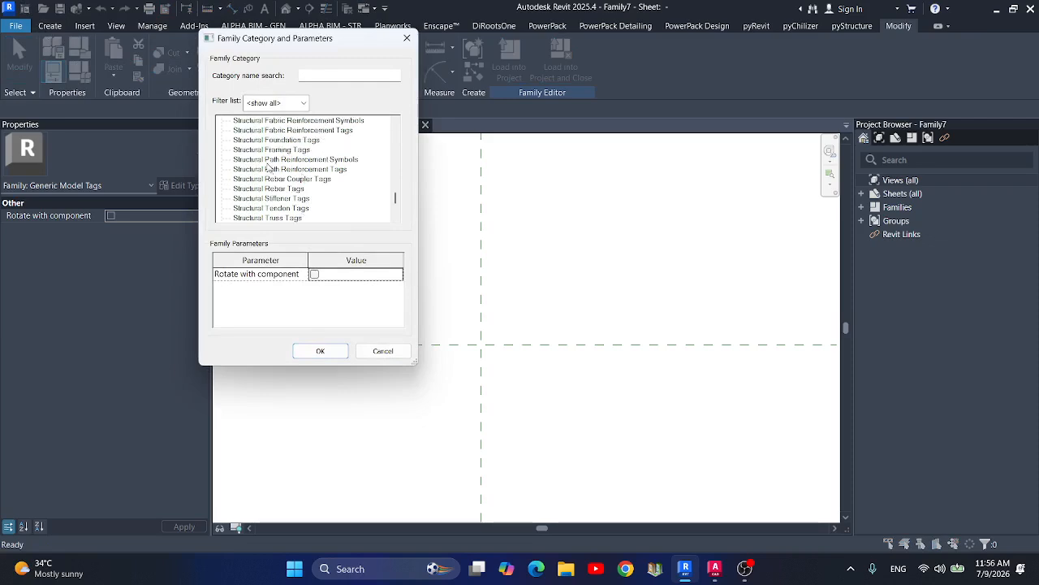
scroll(266, 166, "up", 1)
left_click(234, 160)
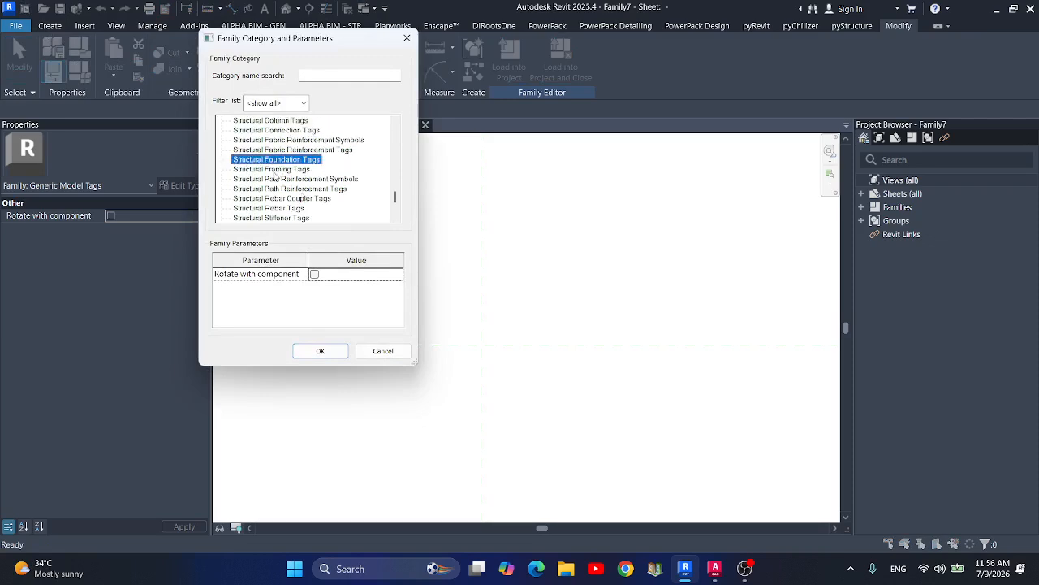
left_click(274, 170)
left_click(314, 274)
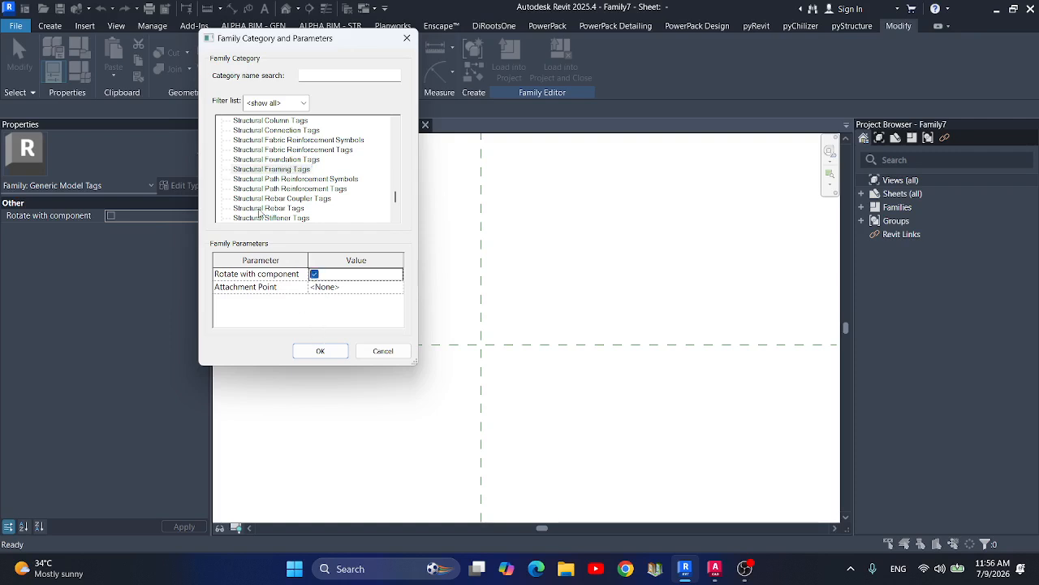
left_click(323, 351)
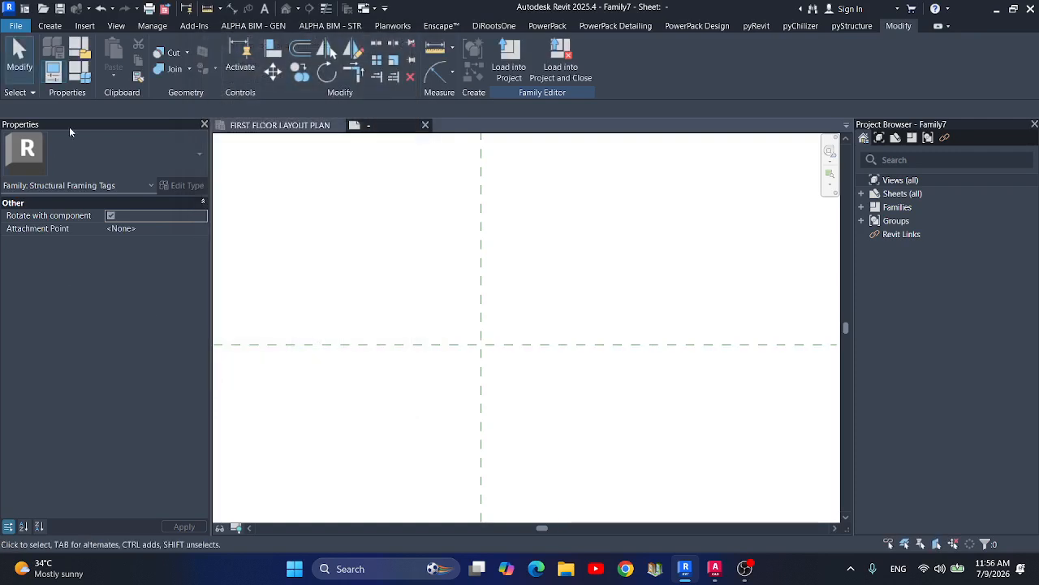
Start a new label and set the text font of its 3mm type to Bahnschrift.
left_click(50, 25)
left_click(482, 65)
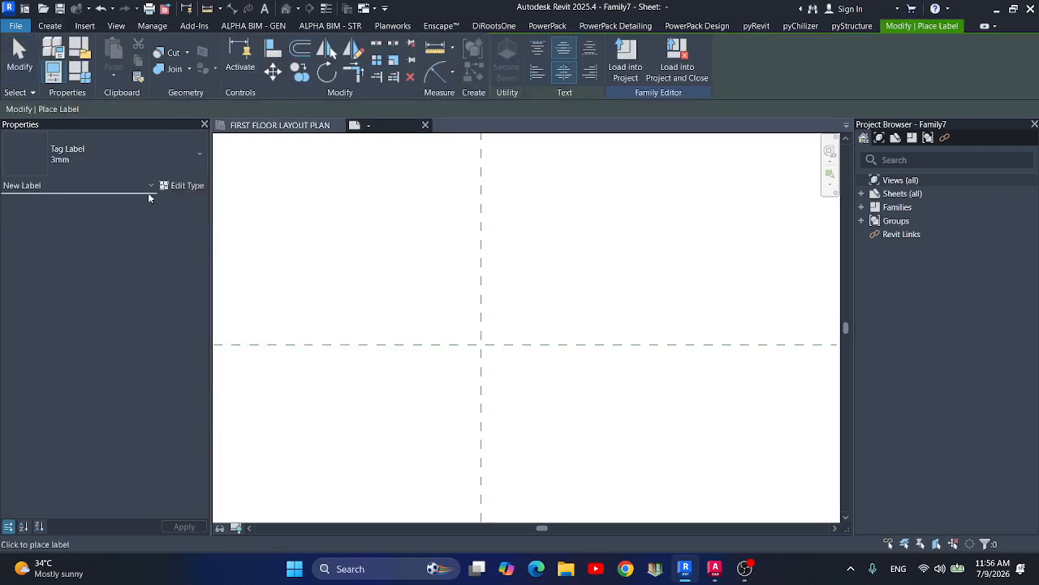
left_click(185, 189)
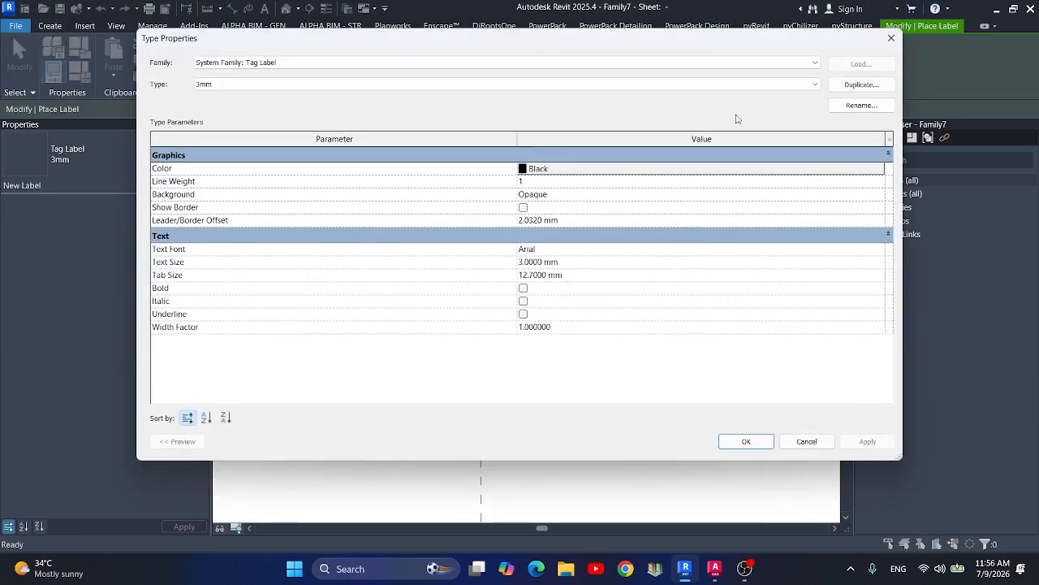
left_click(593, 249)
type("Bahnschrift")
key("Return")
key("ctrl+c")
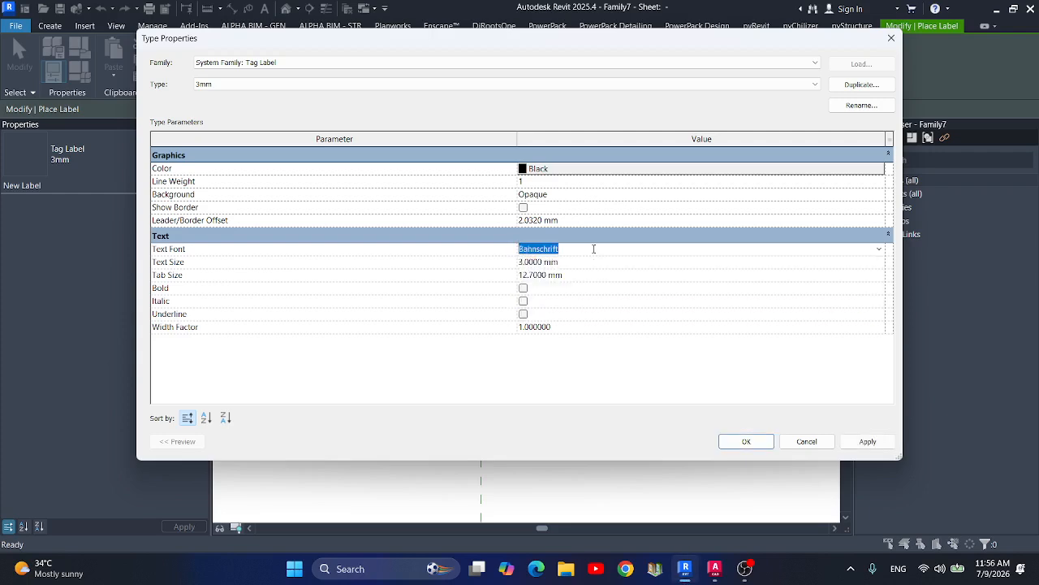
Duplicate the label type as Bahnschrift 2MM and set its text size to 2 mm.
left_click(869, 84)
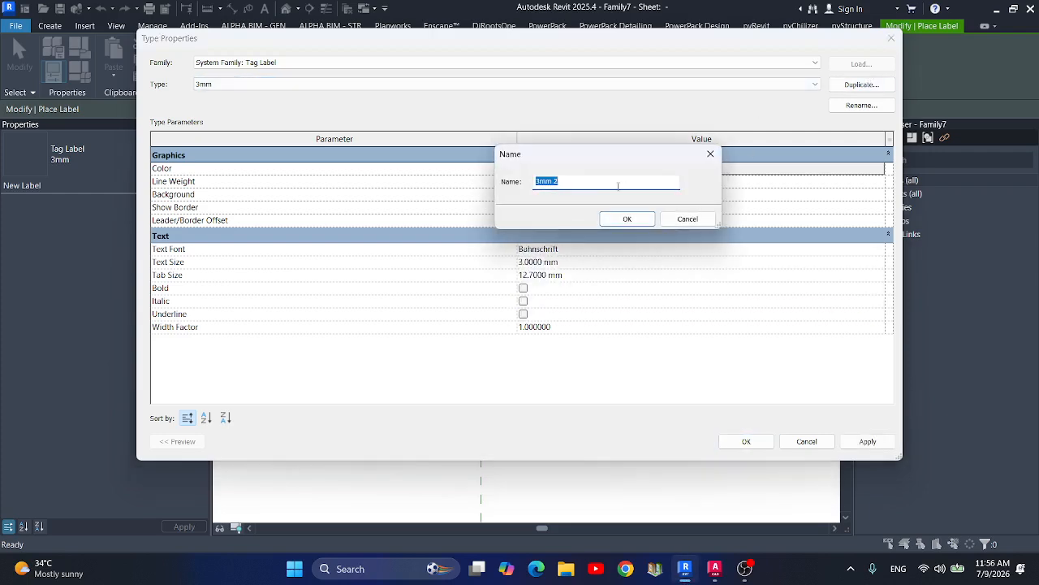
key("ctrl+v")
left_click(627, 217)
left_click(568, 261)
left_click(569, 261)
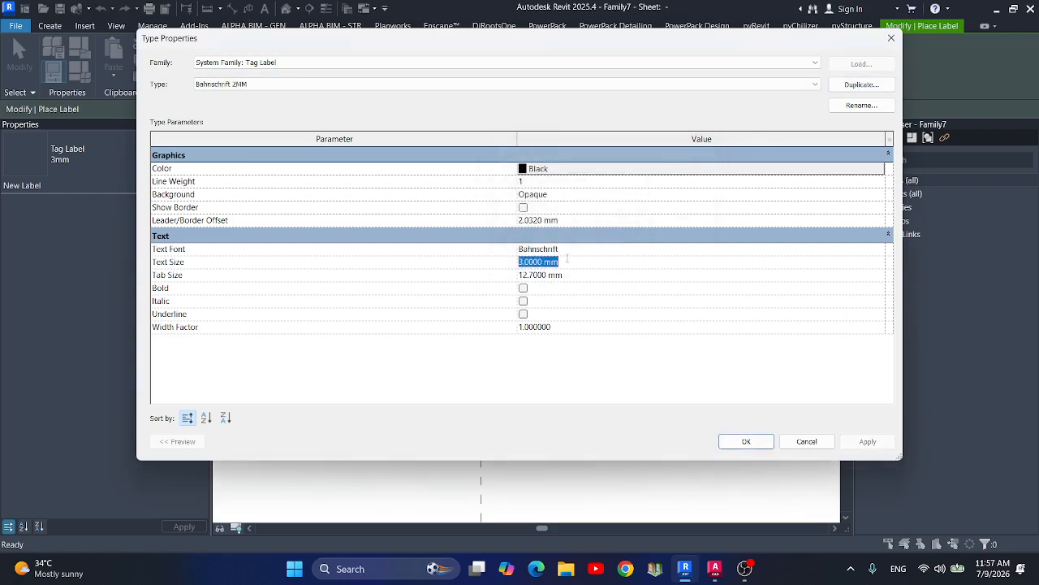
type("2")
Set the Bahnschrift 2MM label type's background to Transparent and its width factor to 0.8, and accept the type.
left_click(568, 198)
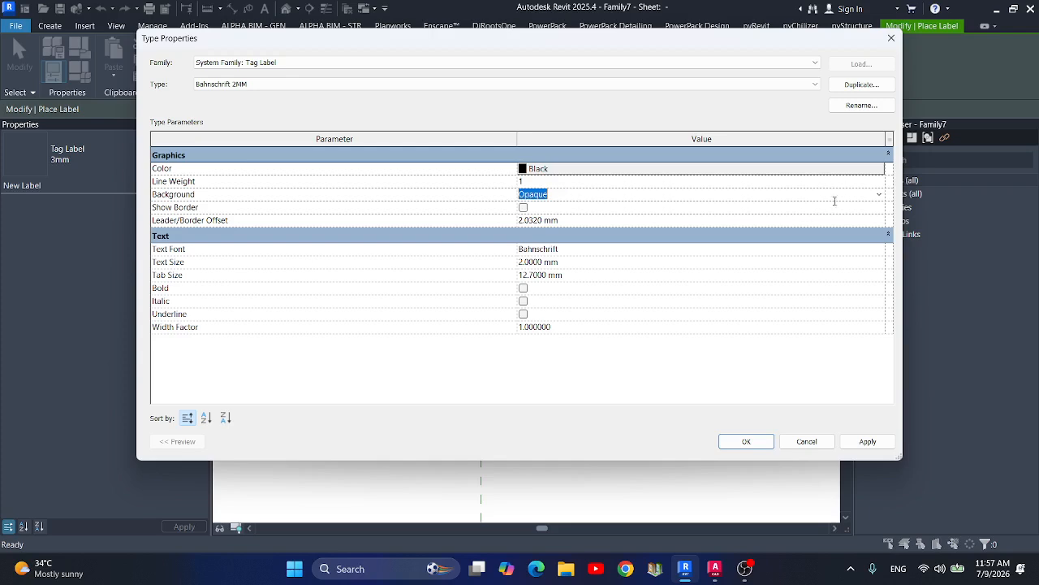
left_click(878, 197)
left_click(539, 219)
left_click(564, 327)
type("0.8")
left_click(865, 441)
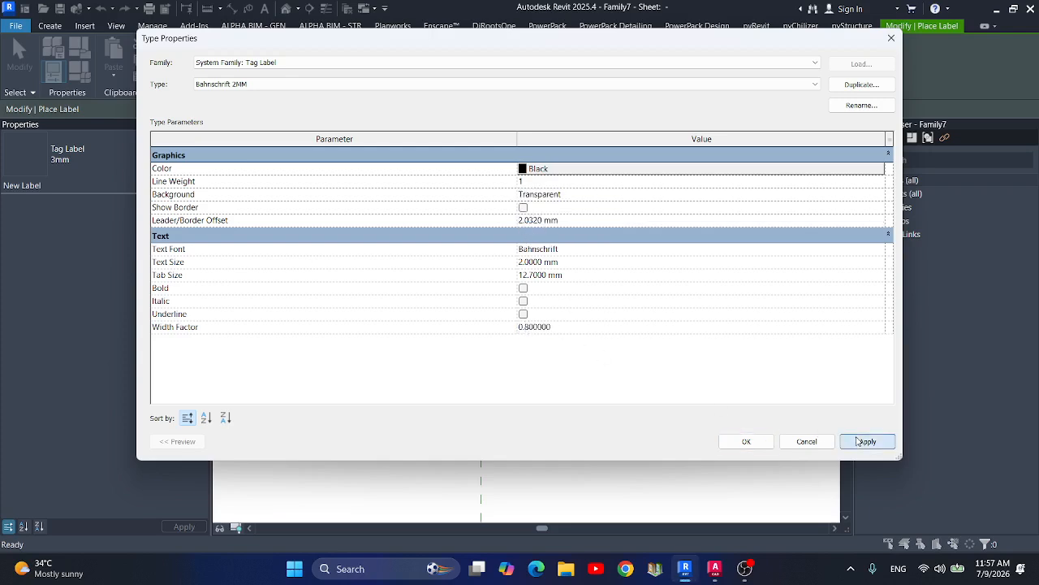
left_click(746, 440)
Place the label near the reference plane intersection and add the shared parameter RENAME BEAM to it.
left_click(509, 360)
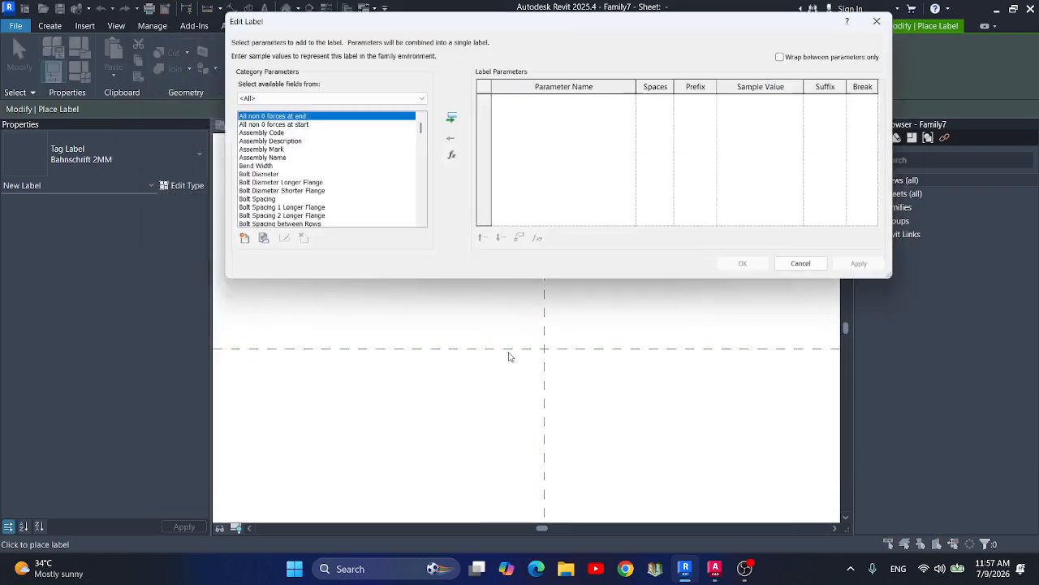
scroll(317, 186, "down", 5)
left_click(233, 242)
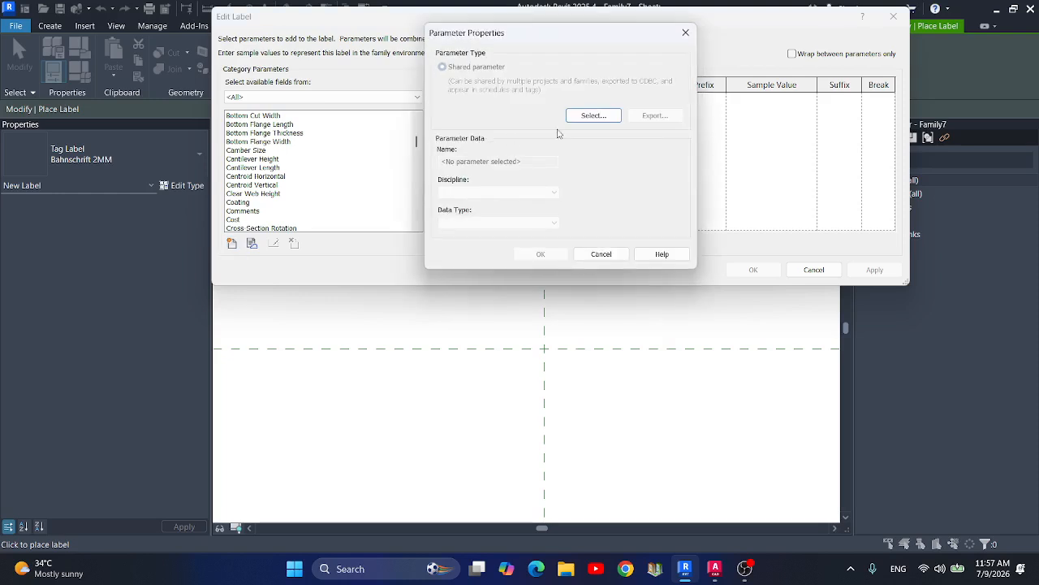
left_click(592, 116)
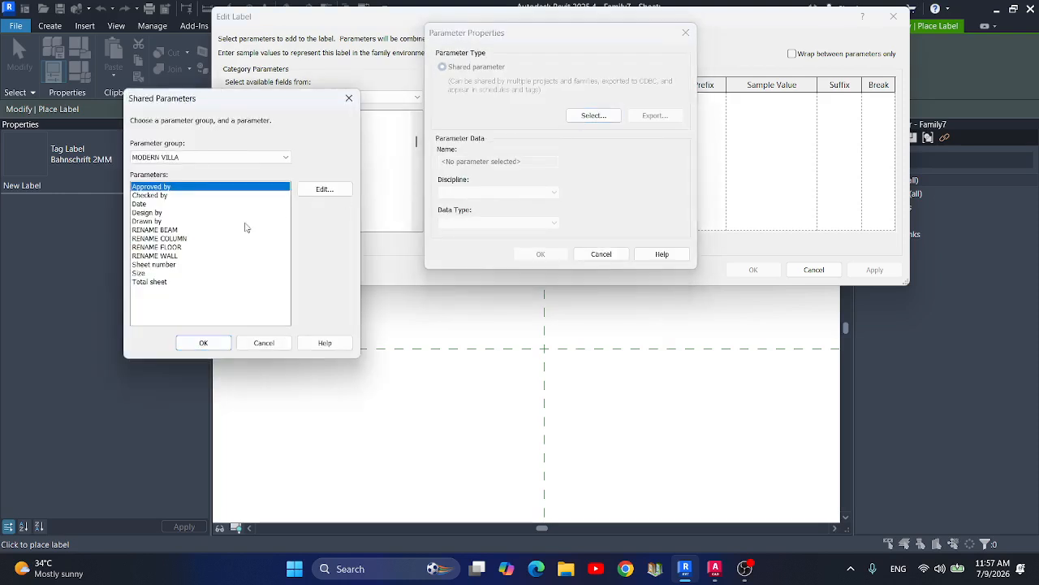
left_click(163, 231)
left_click(203, 342)
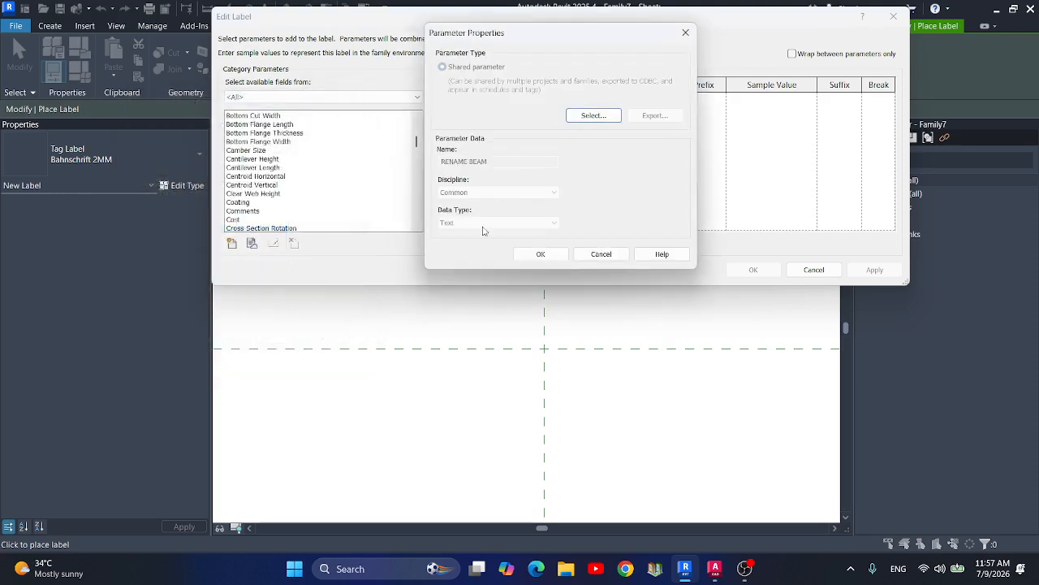
left_click(540, 254)
left_click(448, 115)
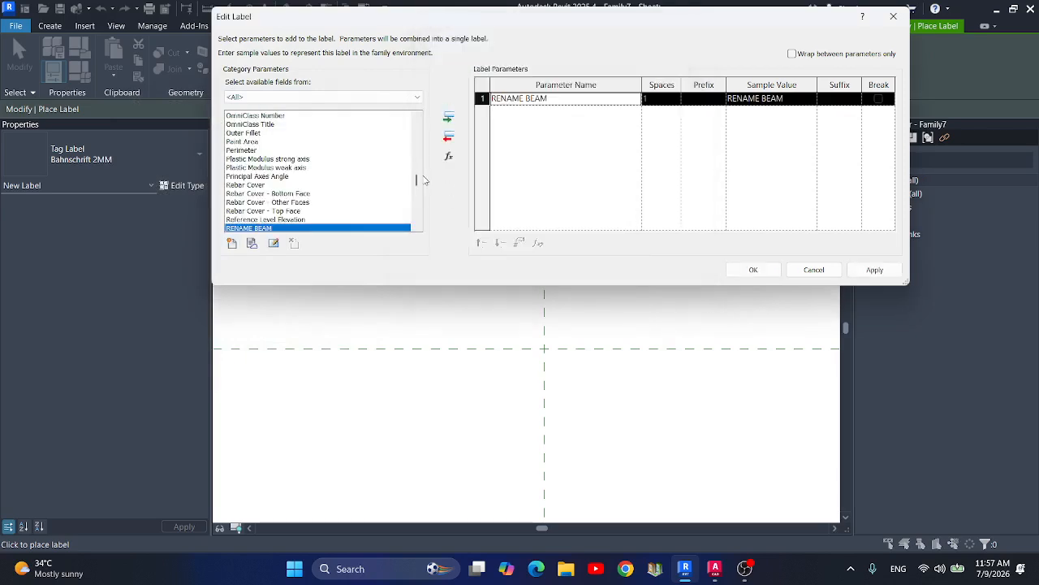
Add the Type Name parameter to the label as the second entry.
scroll(325, 187, "down", 15)
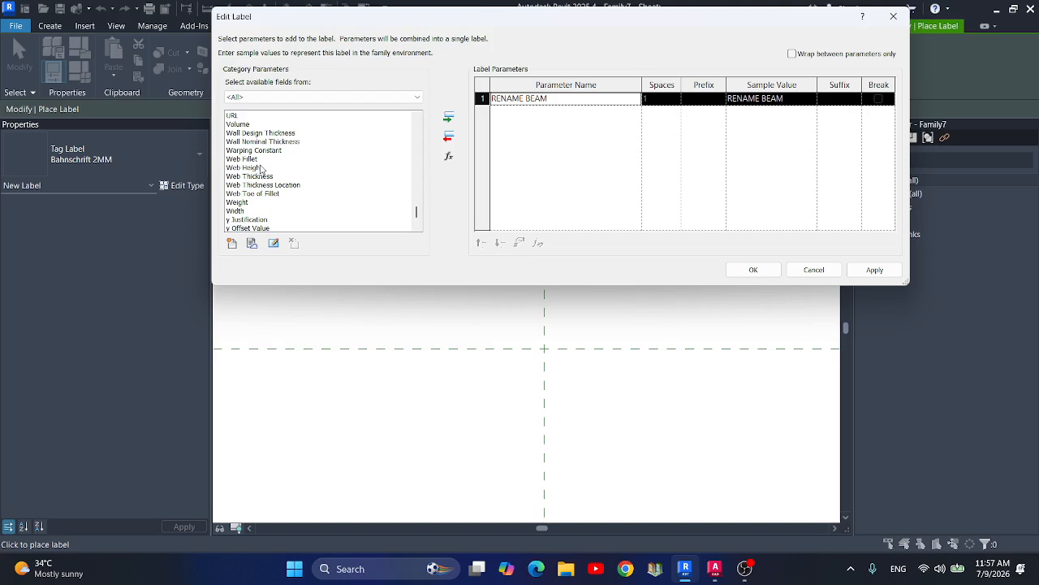
scroll(261, 169, "up", 3)
left_click(251, 139)
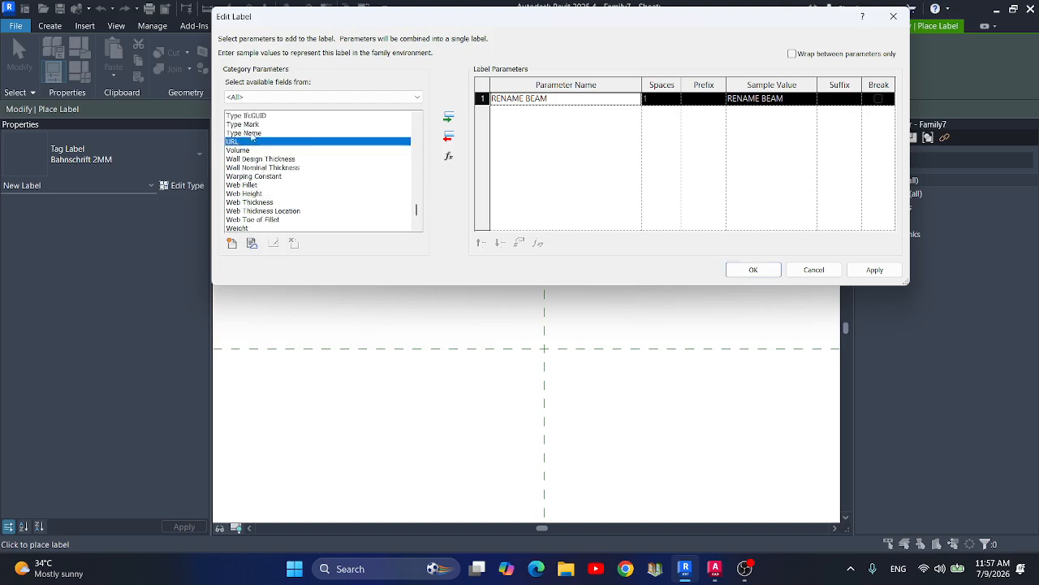
left_click(252, 133)
left_click(447, 117)
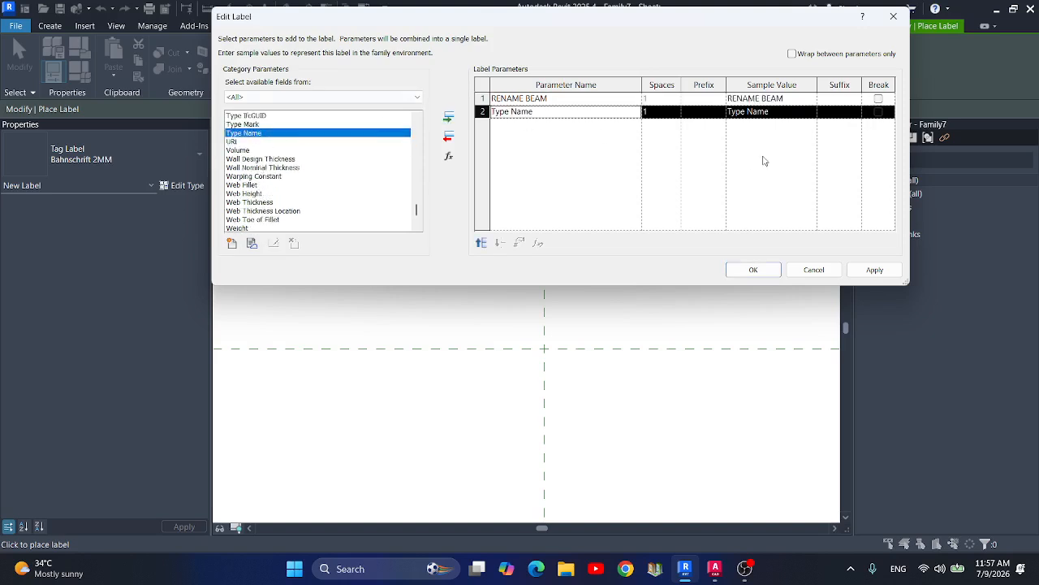
Set the sample values to B for RENAME BEAM and 200X400 for Type Name, enclosing Type Name in parentheses with its prefix and suffix.
left_click(796, 100)
type("0")
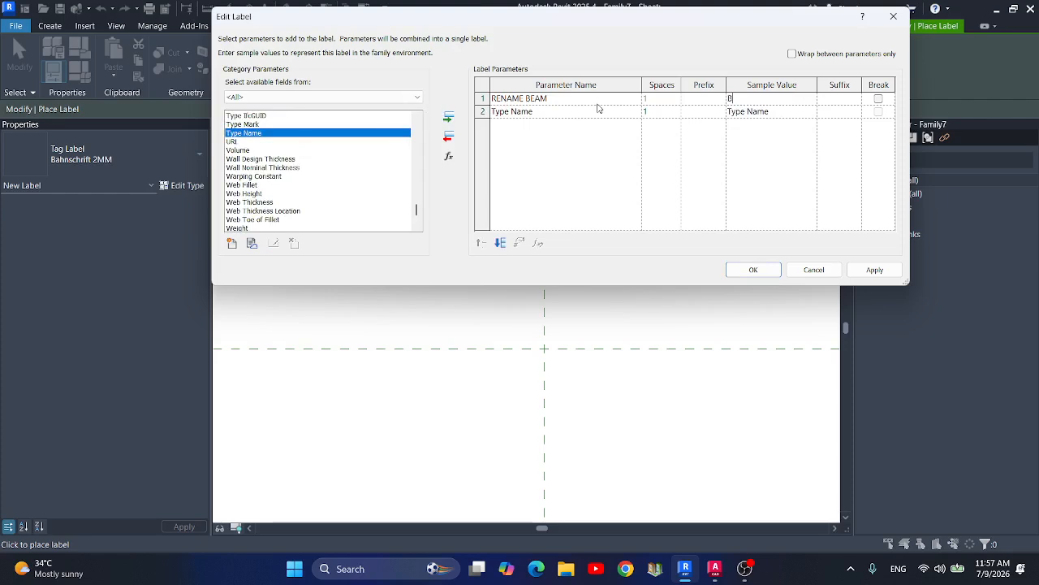
left_click(687, 113)
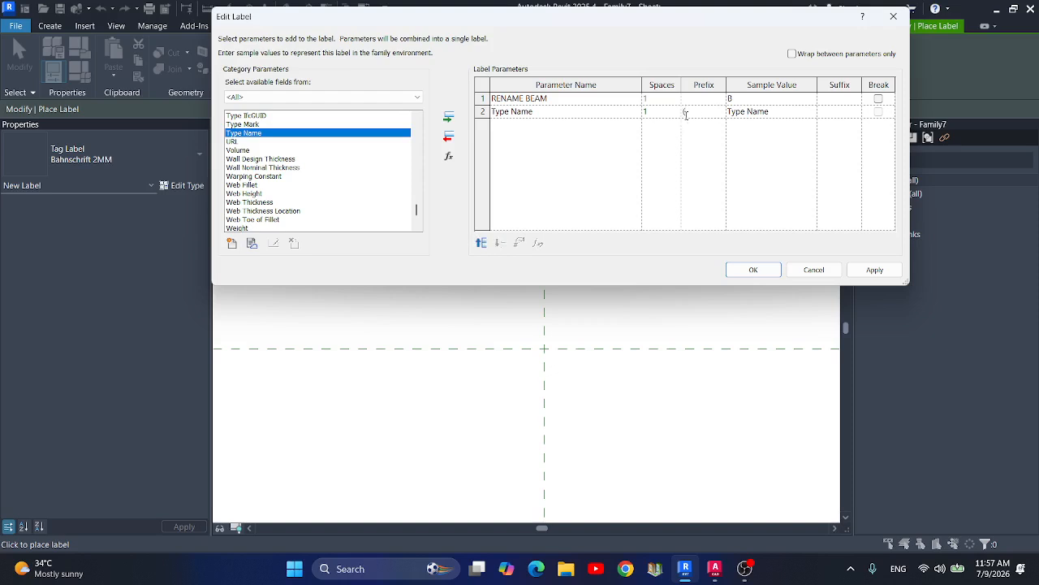
left_click(805, 114)
type("200X400")
Give RENAME BEAM a hyphen suffix, remove the space between it and Type Name, and accept the label.
left_click(844, 101)
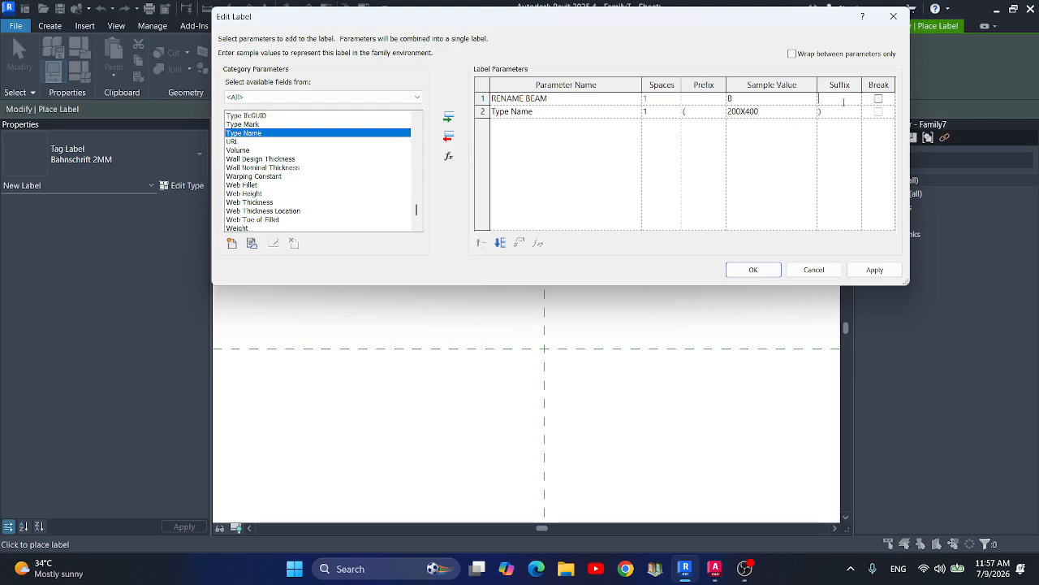
left_click(674, 114)
left_click(752, 270)
scroll(543, 394, "up", 3)
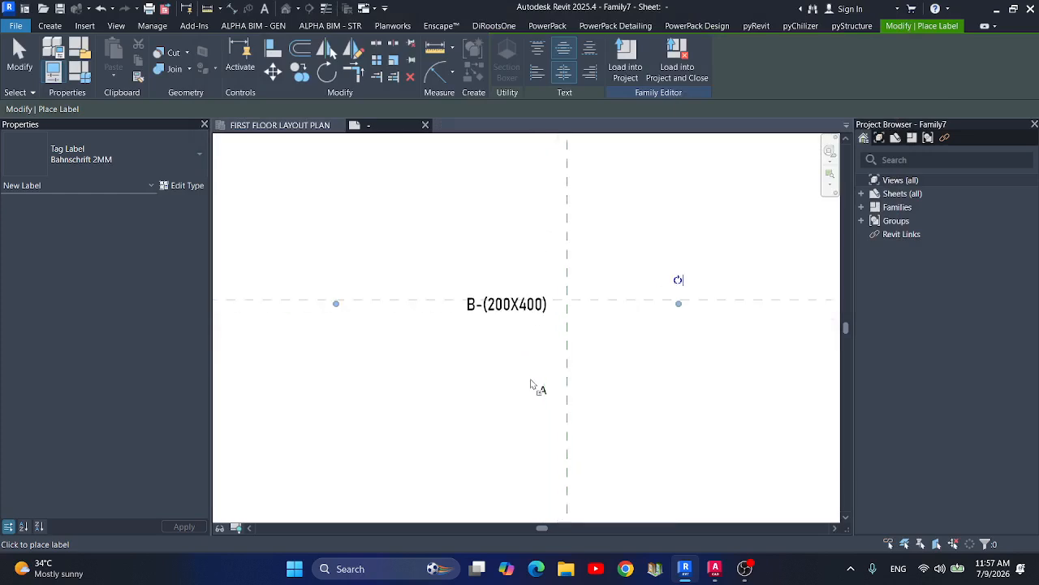
Centre the beam label on the intersection of the reference planes and narrow its text box to fit the text.
left_click(502, 318)
left_click_drag(502, 318, 563, 317)
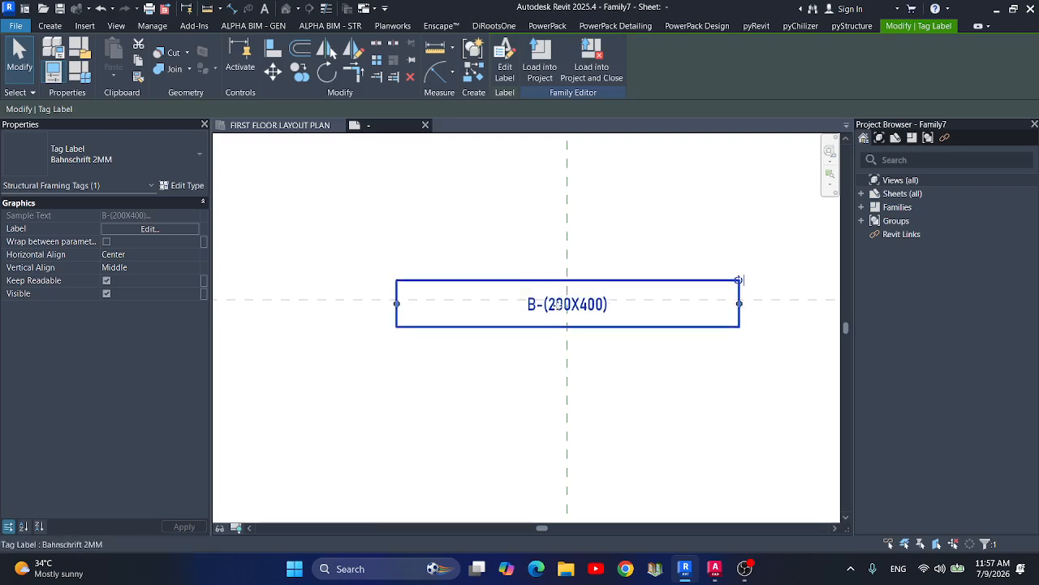
scroll(564, 333, "up", 2)
scroll(555, 341, "up", 1)
scroll(552, 337, "down", 2)
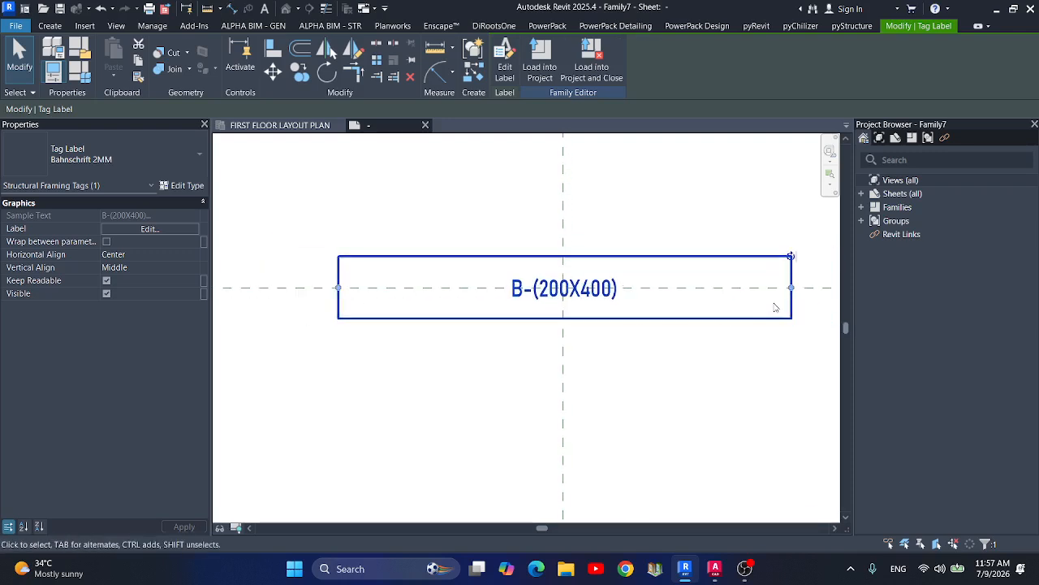
left_click_drag(791, 289, 649, 295)
left_click(643, 365)
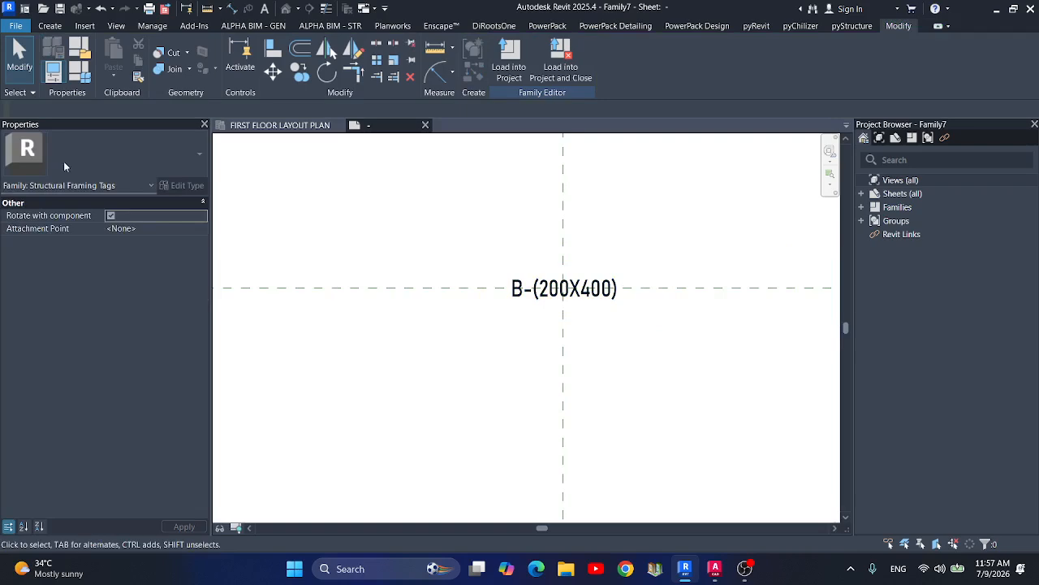
Save the tag family as BEAM TAG in the TITLEBLOCK folder, dismissing the unrelated download manager warning and its browser page.
left_click(27, 25)
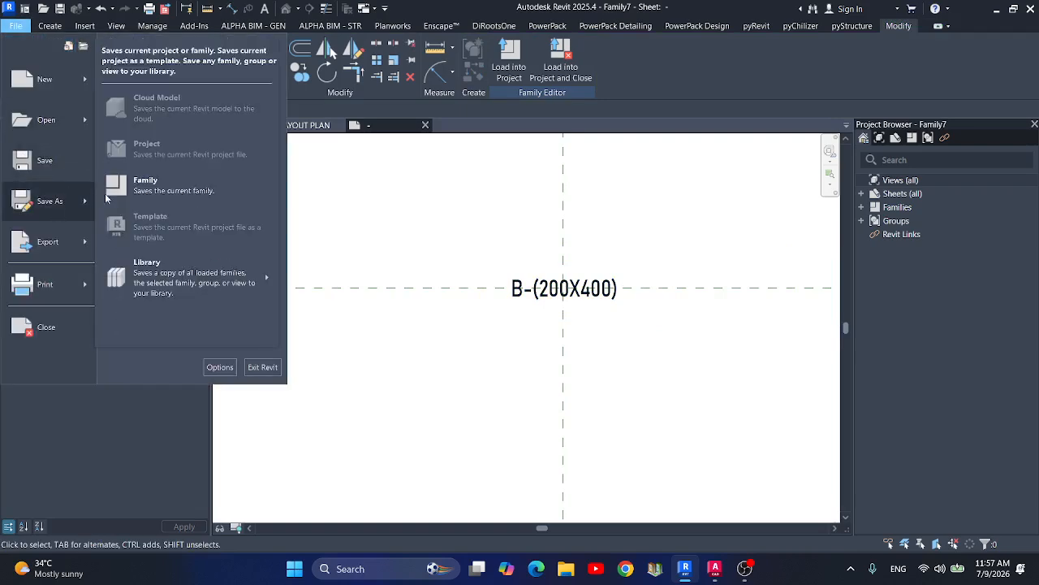
left_click(45, 160)
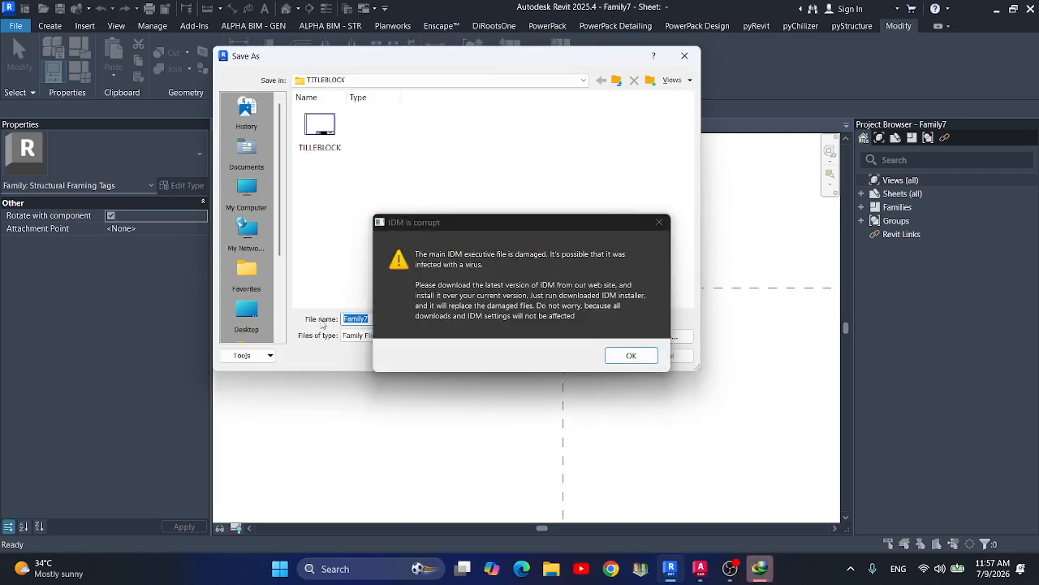
left_click(631, 355)
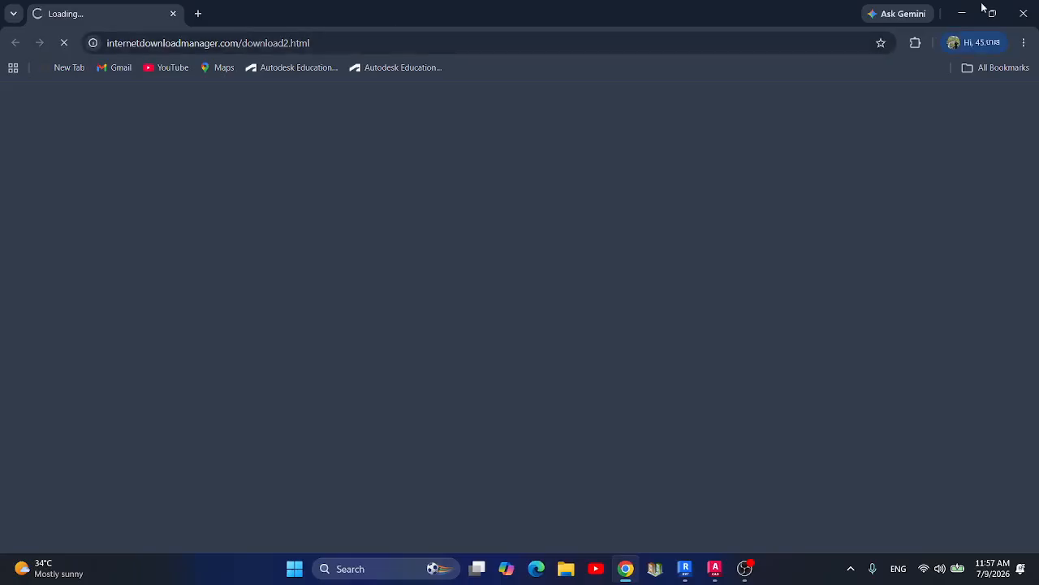
left_click(1023, 13)
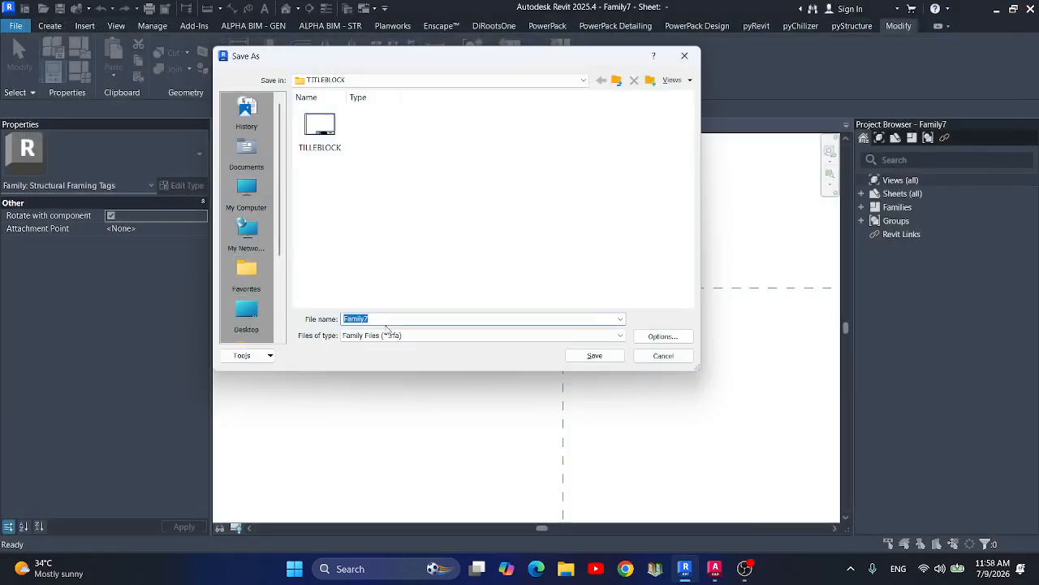
type("BEAM TAG")
left_click(662, 336)
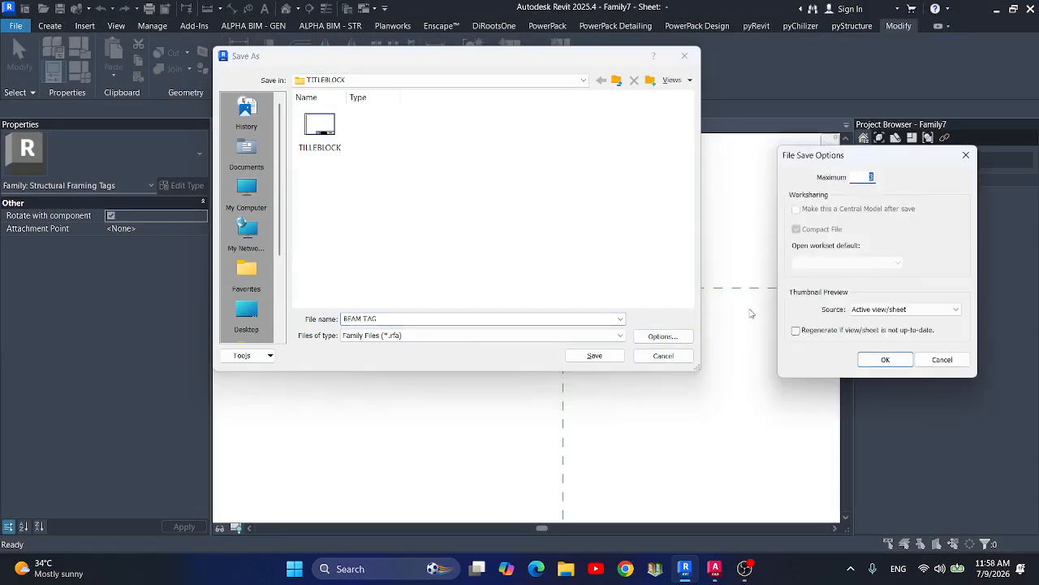
left_click(866, 359)
left_click(593, 356)
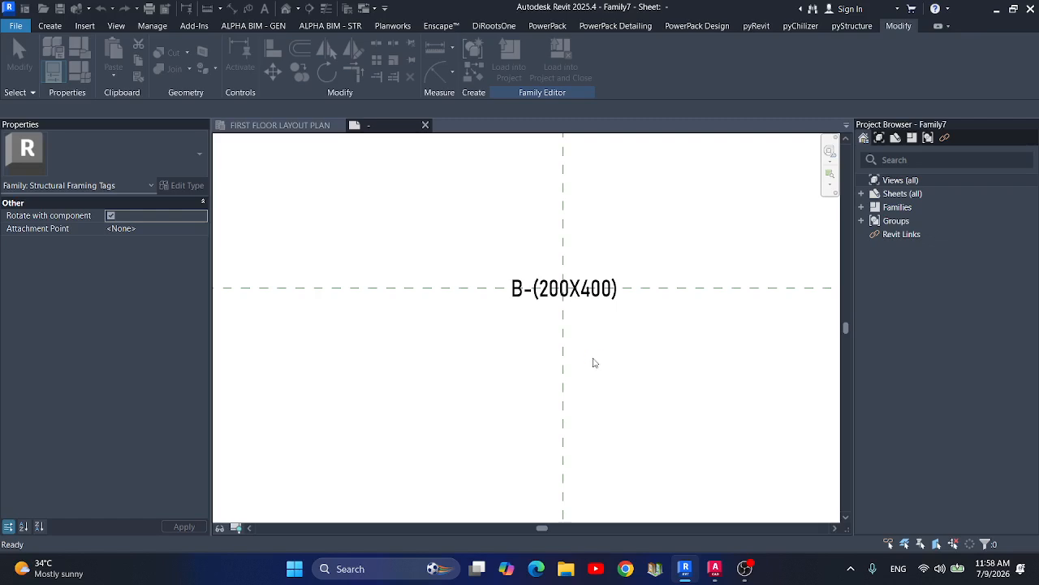
Load BEAM TAG into the MODERN VILLA project and tag the lower edge beam between grids 1 and 2 with a leader.
left_click(515, 64)
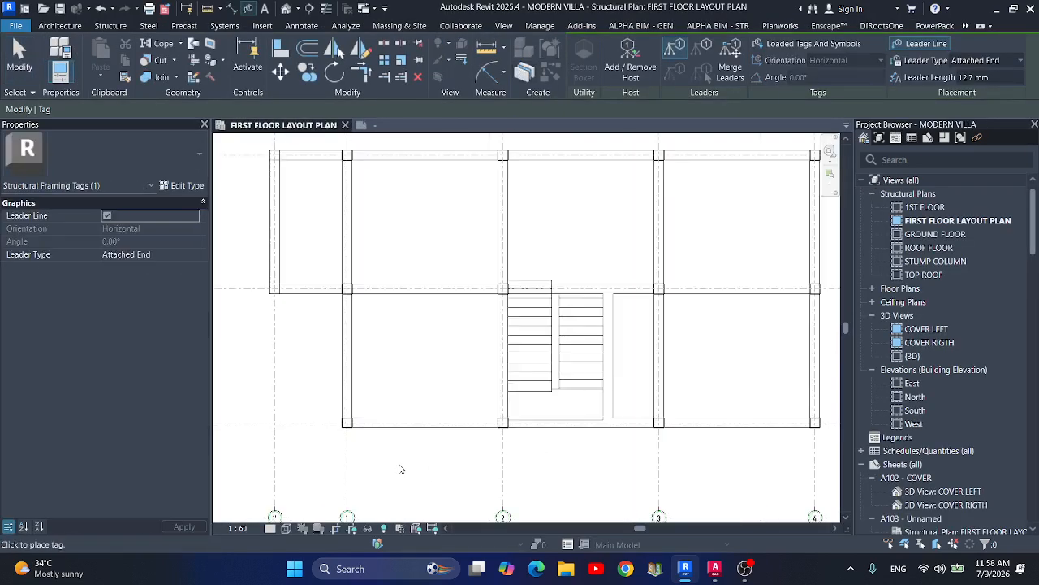
scroll(399, 468, "up", 2)
left_click(423, 409)
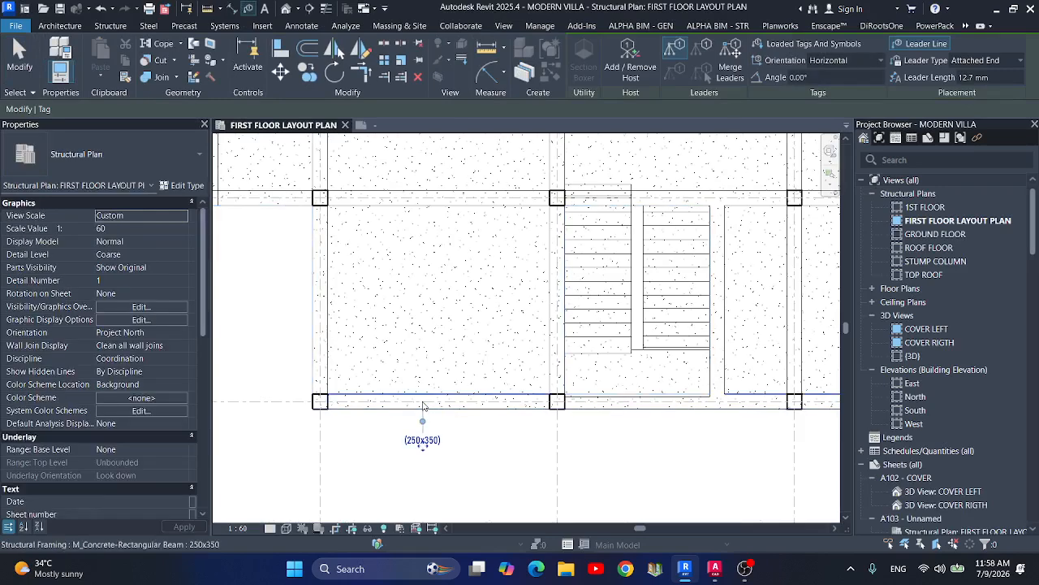
scroll(545, 432, "down", 3)
key("Escape")
key("Escape")
Set the RENAME BEAM value of the tagged lower edge beam to B1.
scroll(416, 423, "up", 4)
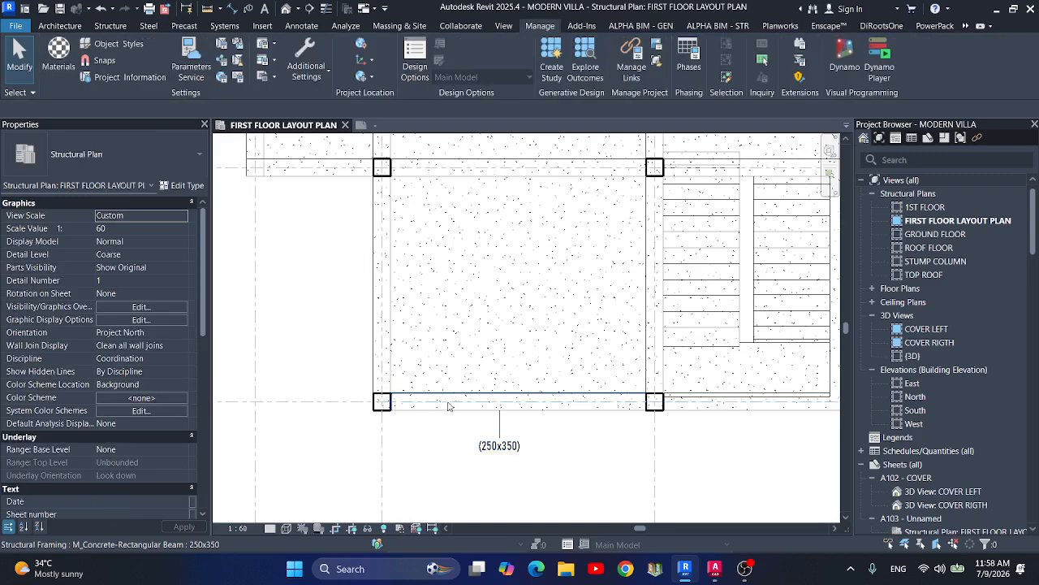
left_click(424, 401)
left_click(114, 268)
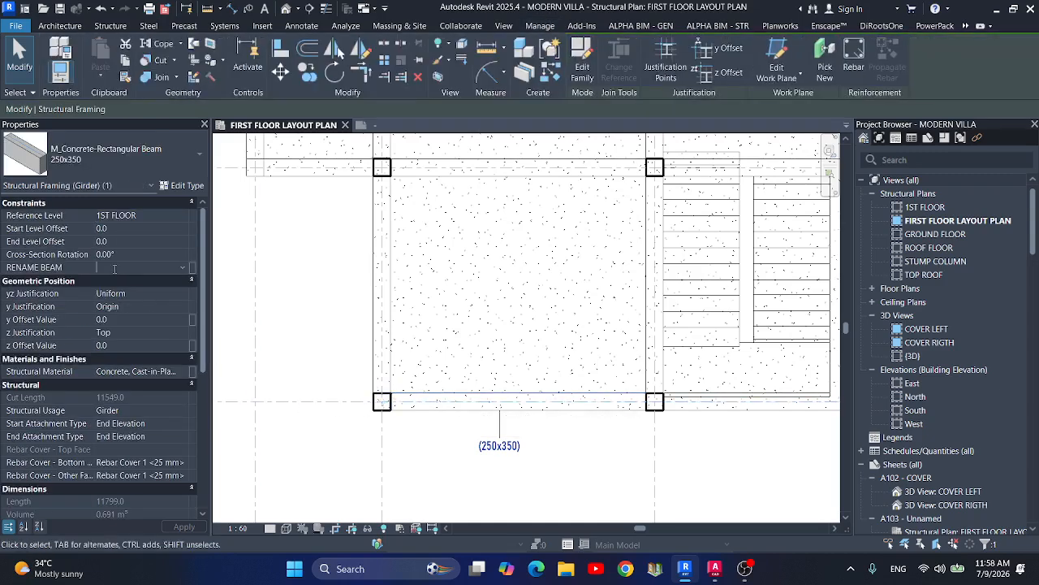
type("B1")
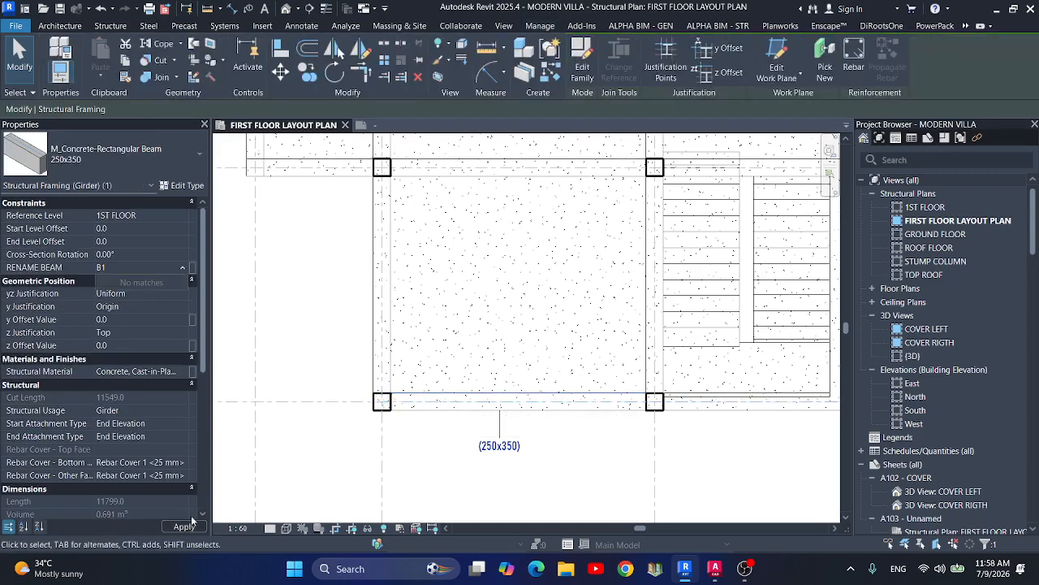
left_click(193, 526)
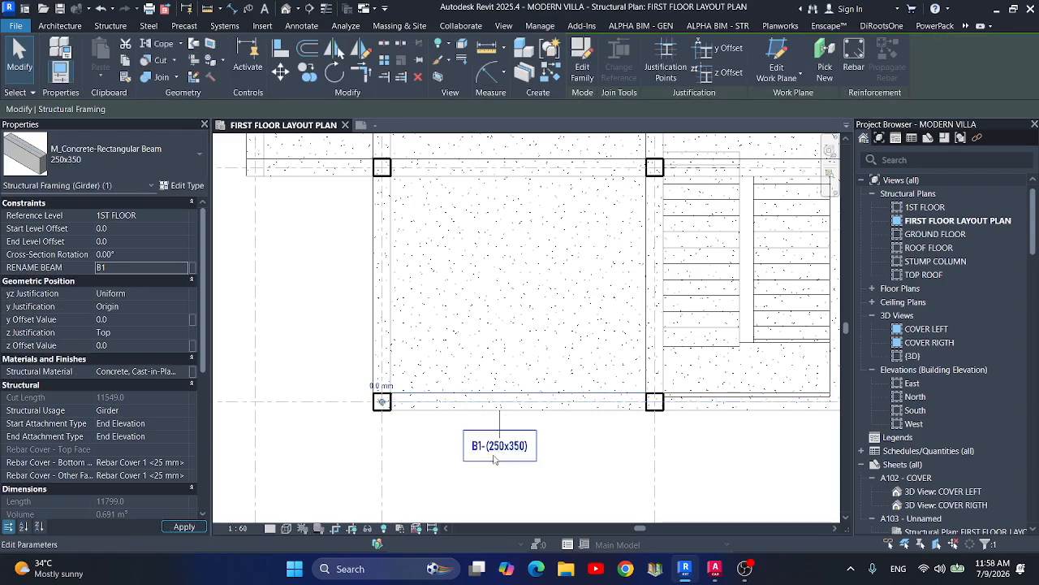
Examine the text of the tag below the lower edge beam up close.
scroll(495, 458, "up", 3)
left_click(489, 382)
scroll(514, 378, "down", 2)
scroll(550, 415, "up", 2)
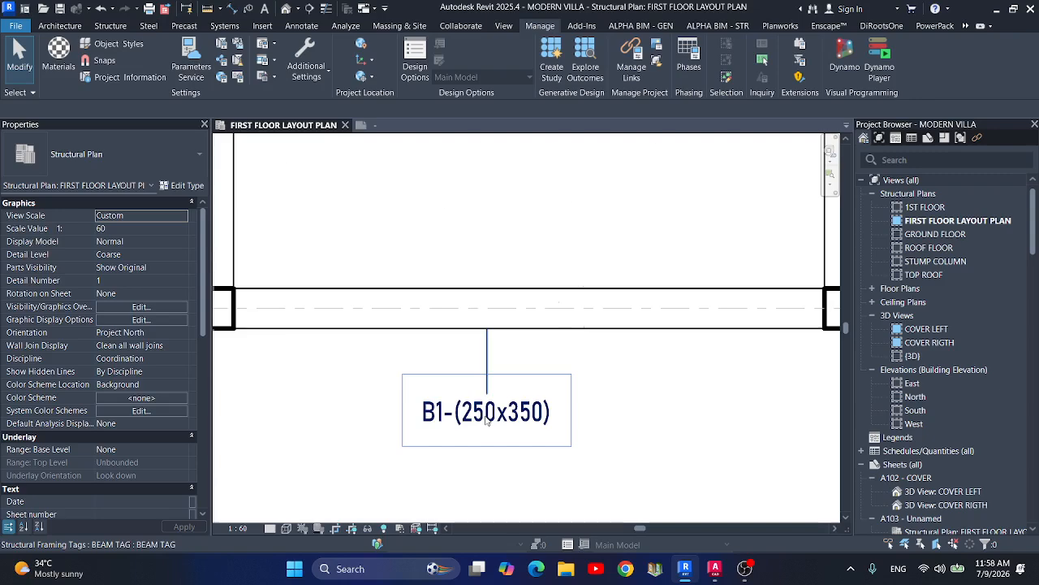
left_click(492, 413)
left_click(590, 376)
scroll(434, 373, "down", 2)
Open the BEAM TAG family for editing from the tag placed on the beam.
left_click(473, 394)
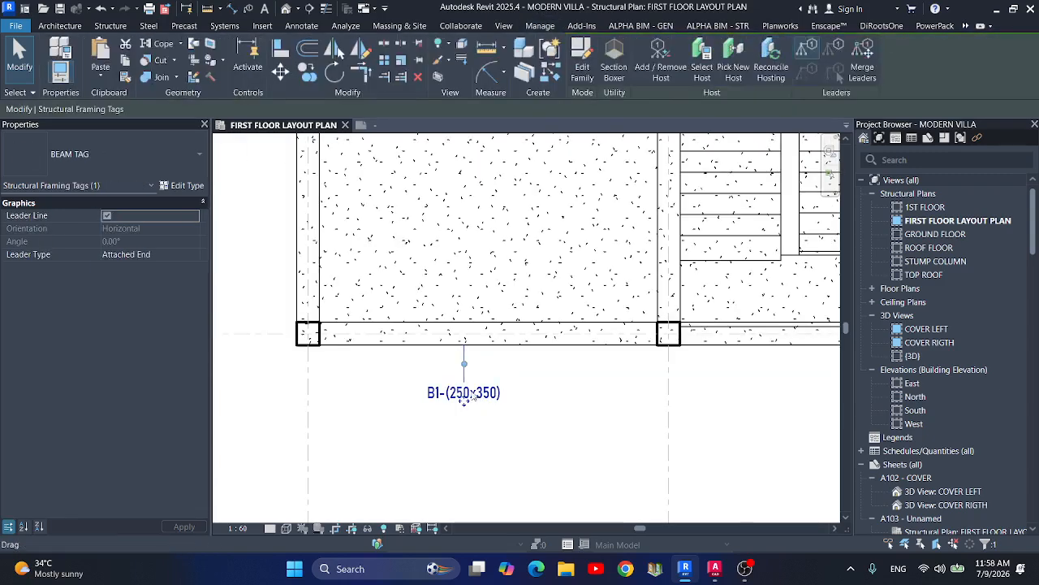
left_click(583, 64)
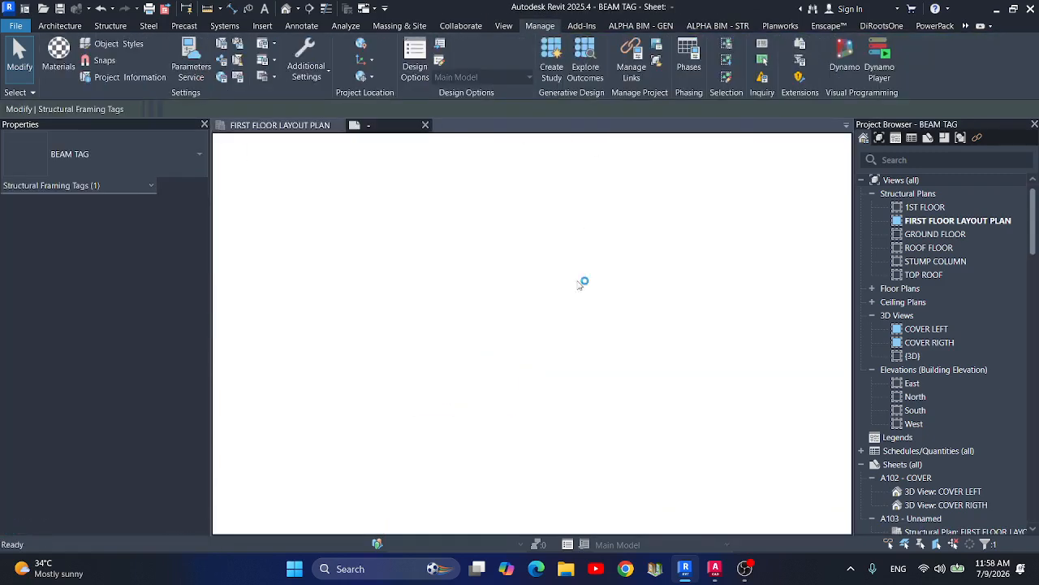
left_click(549, 300)
left_click(309, 193)
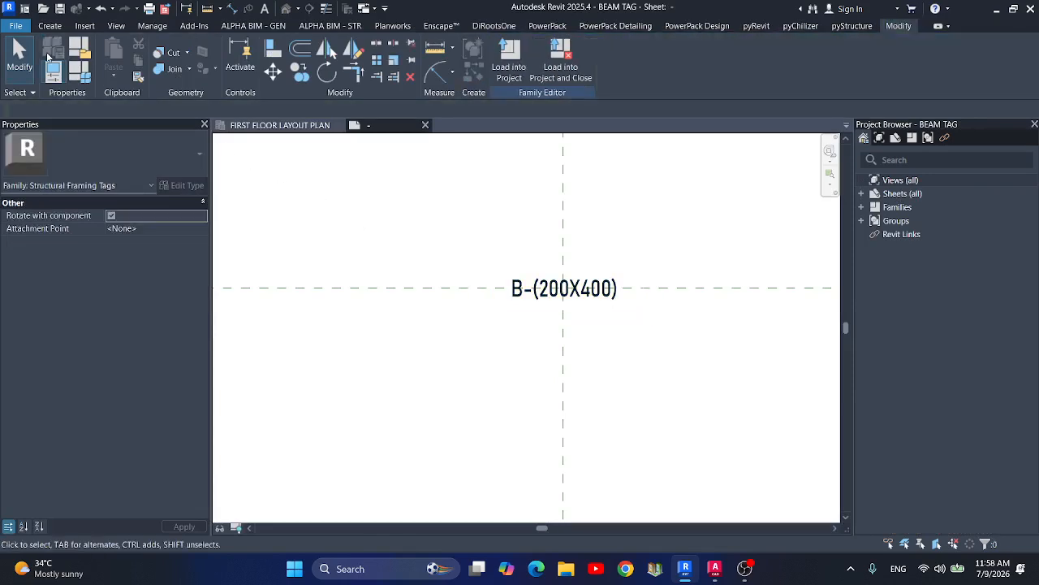
Save a copy of the beam tag family as COLUMN TAG in the same folder.
left_click(16, 25)
mouse_move(49, 200)
left_click(151, 185)
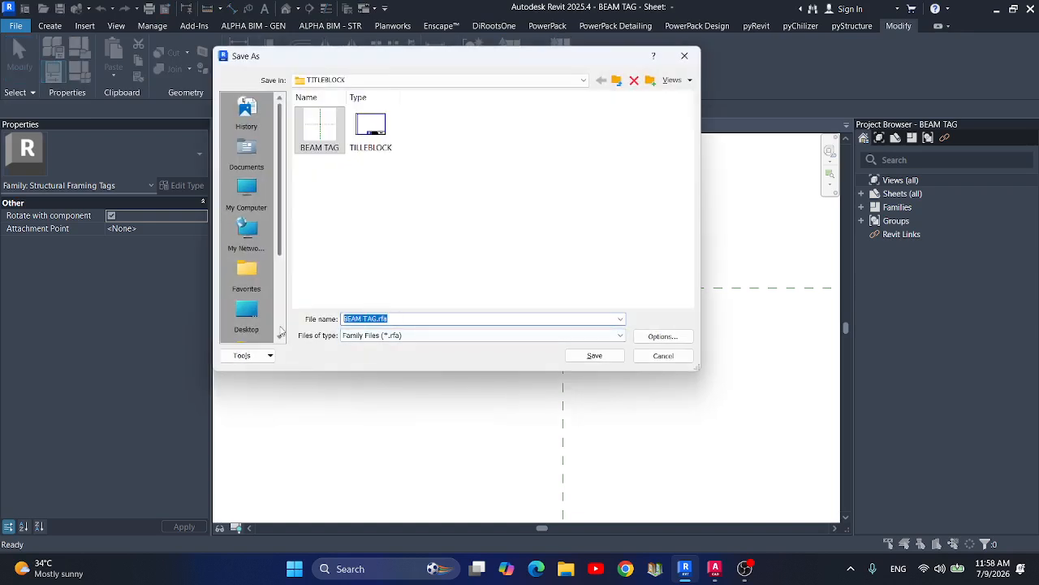
type("COLUMN TAG")
left_click(664, 336)
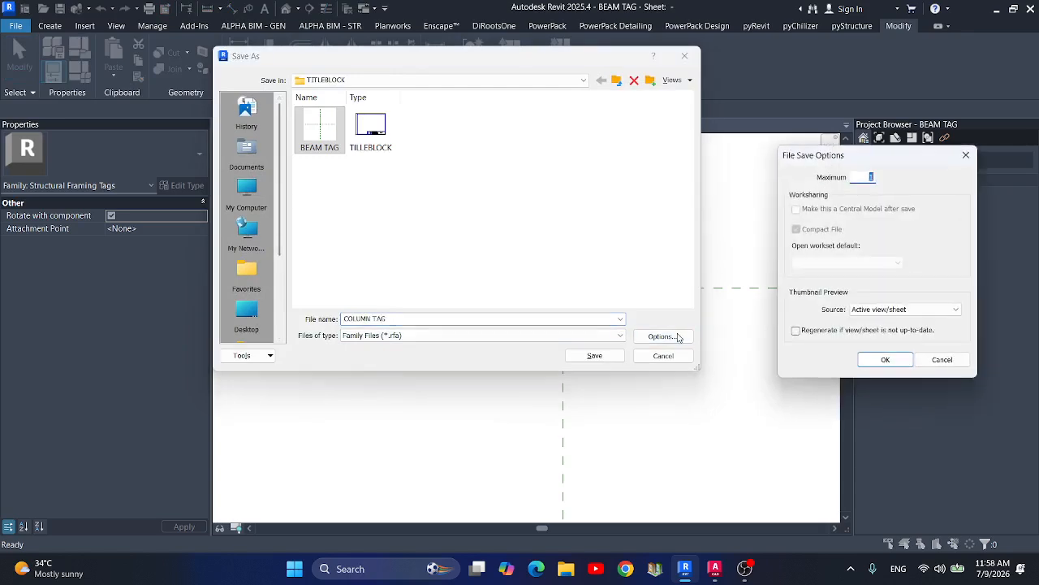
left_click(882, 358)
left_click(593, 356)
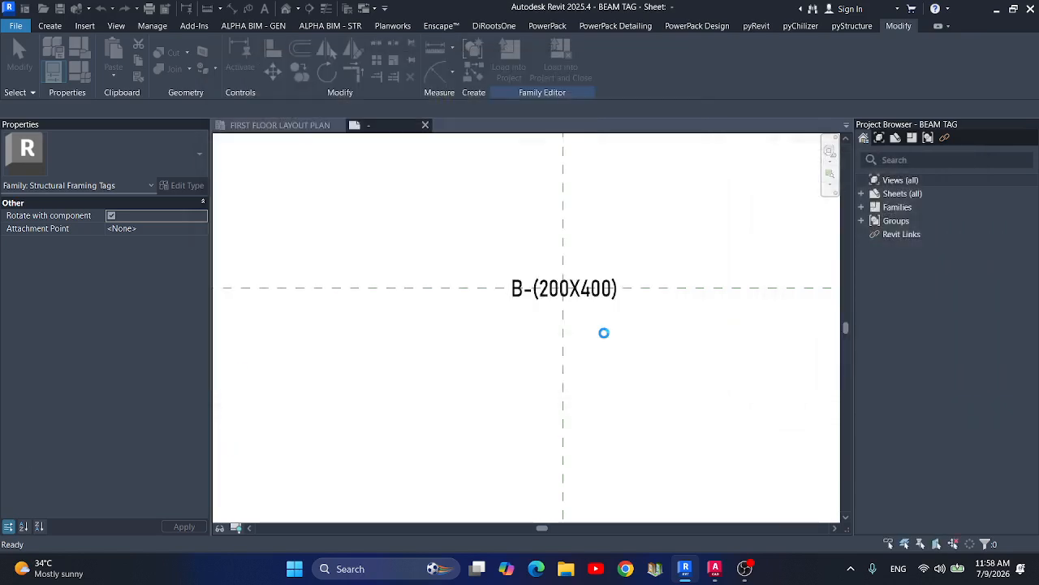
Change the family category to Structural Column Tags with Rotate with component turned off.
left_click(560, 297)
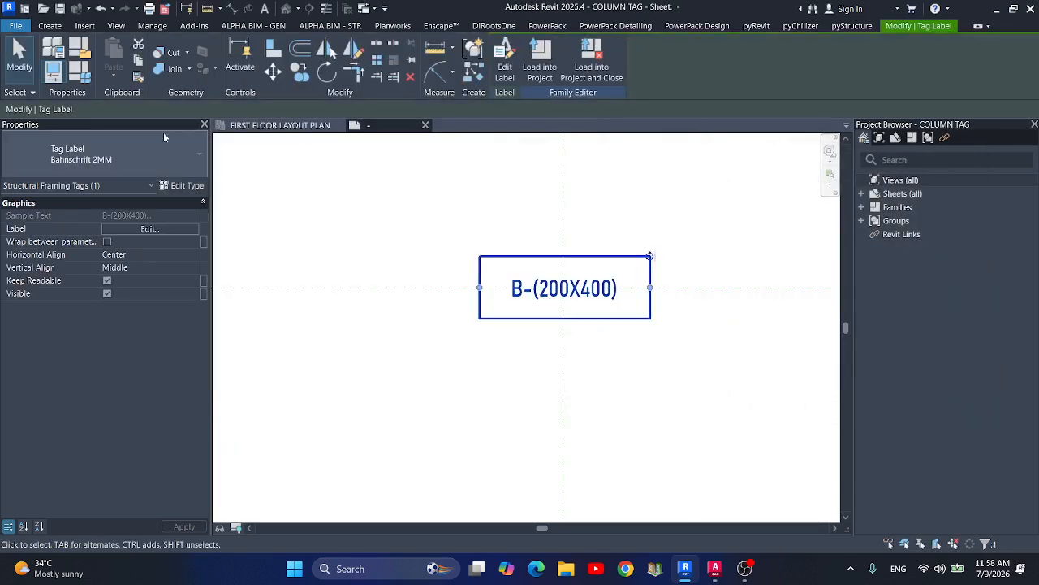
left_click(81, 52)
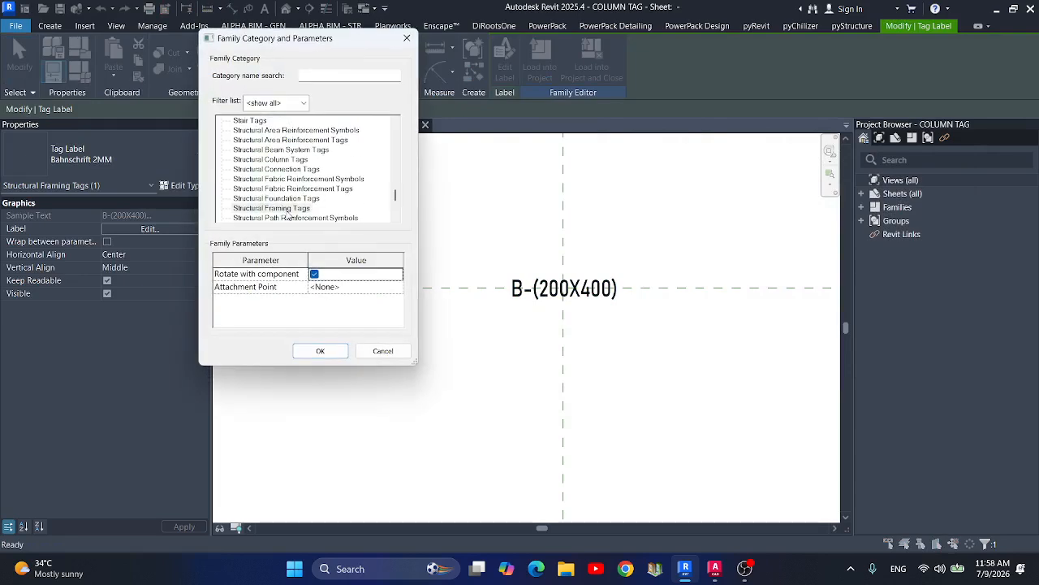
scroll(280, 177, "up", 2)
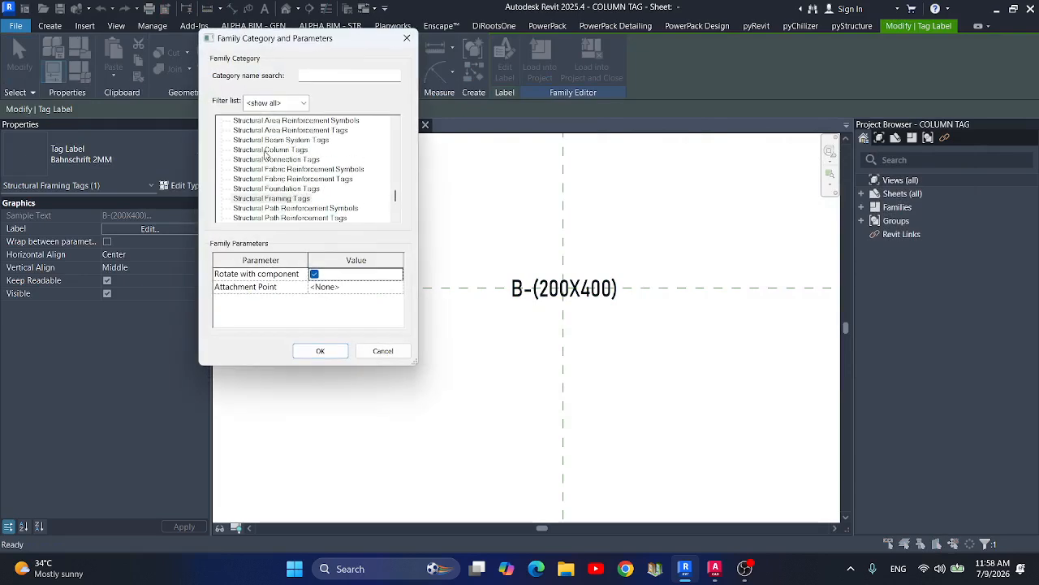
left_click(268, 149)
left_click(314, 273)
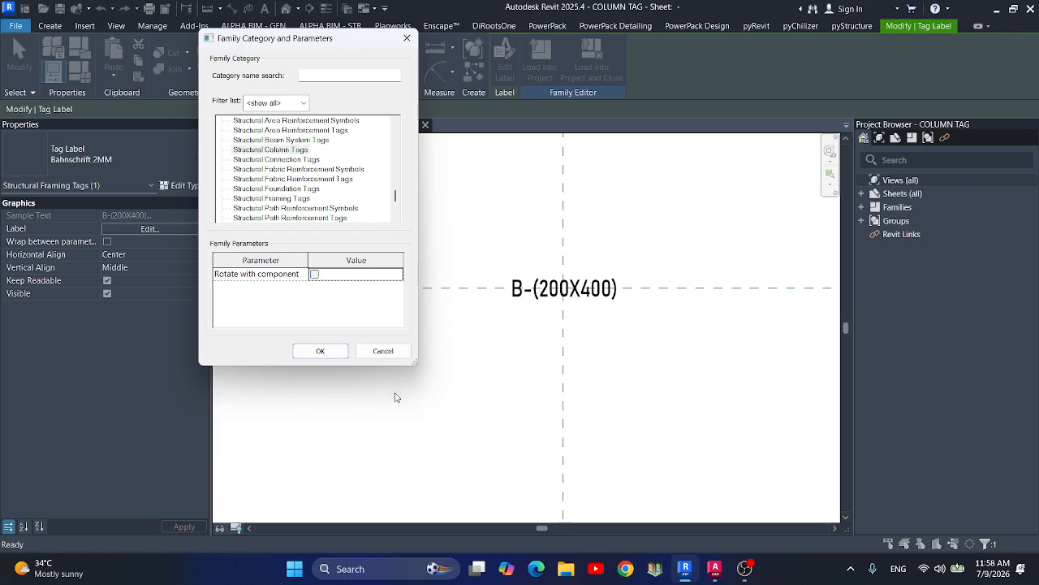
left_click(321, 351)
Edit the label and add the shared parameter RENAME COLUMN from the MODERN VILLA group to its available fields.
left_click(564, 293)
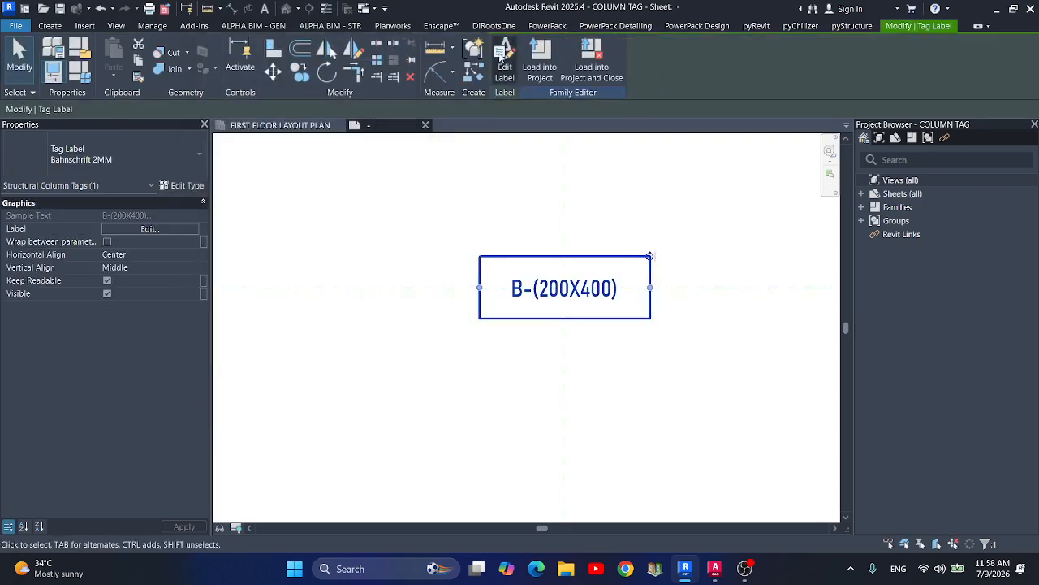
left_click(149, 228)
left_click(232, 244)
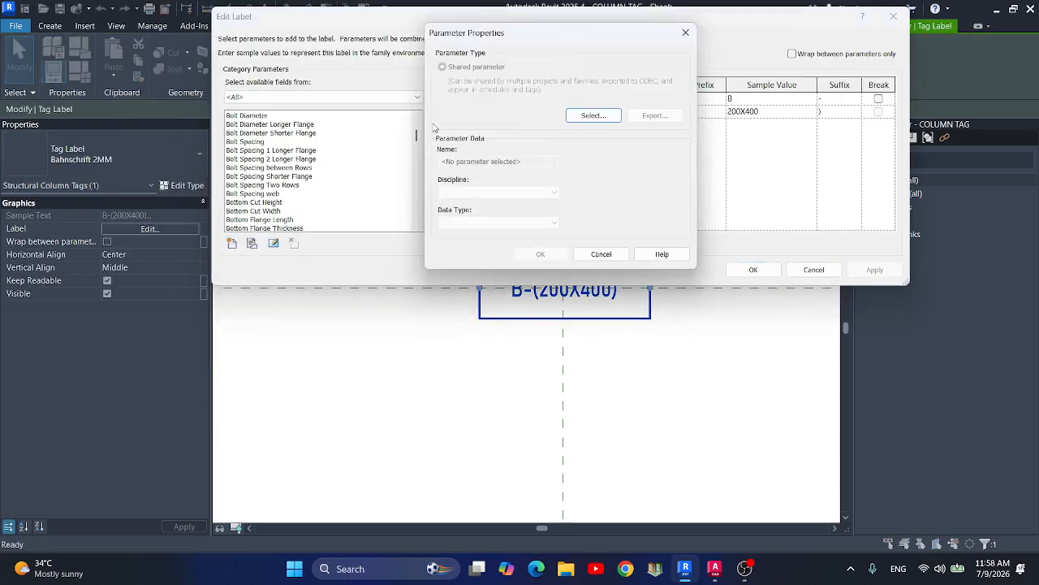
left_click(591, 116)
left_click(159, 238)
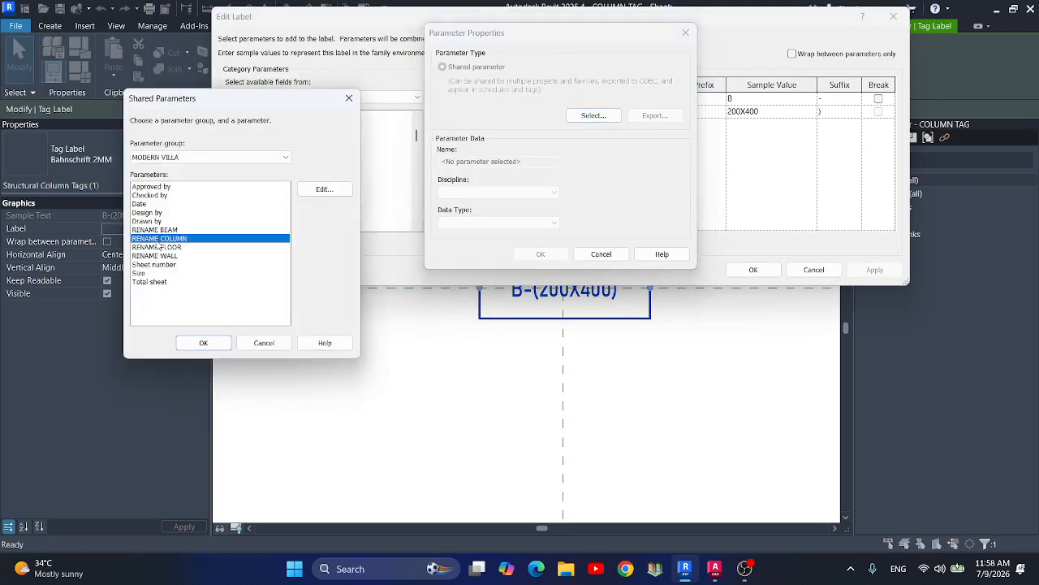
left_click(197, 341)
left_click(540, 255)
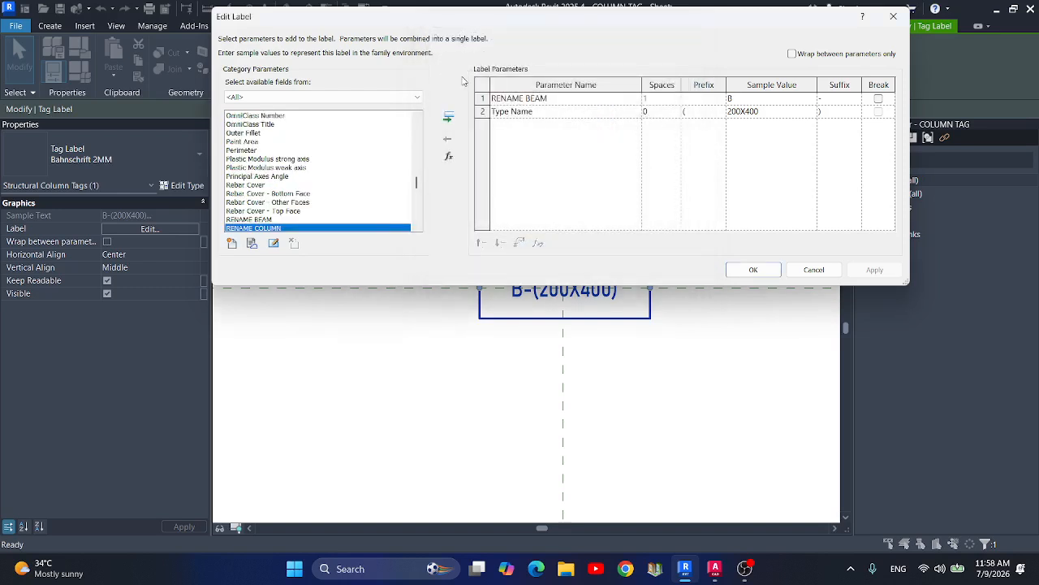
Replace RENAME BEAM in the label with RENAME COLUMN and move it above Type Name.
left_click(448, 117)
left_click(544, 100)
left_click(448, 137)
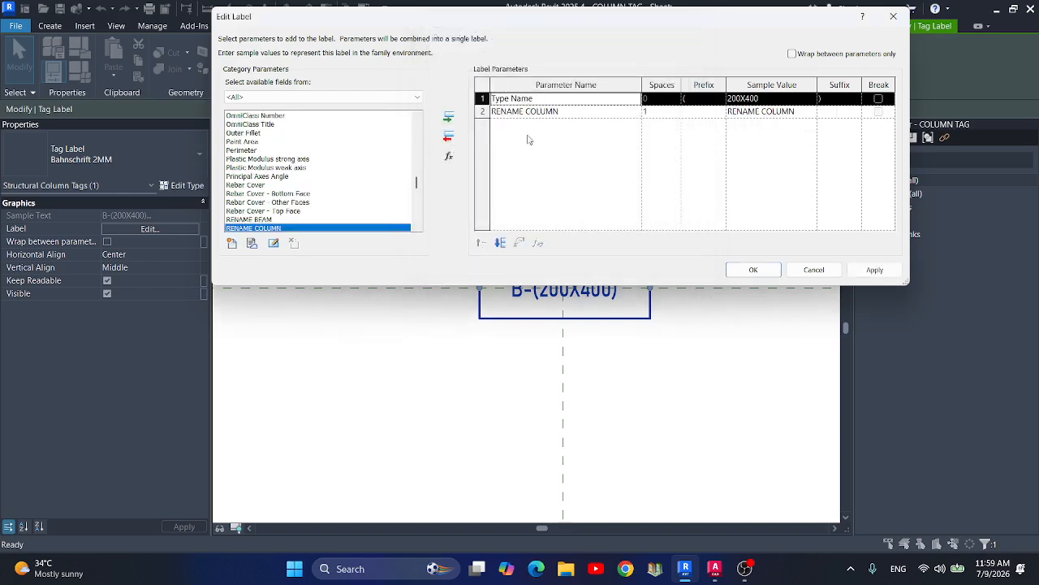
left_click(556, 114)
left_click(480, 242)
Give RENAME COLUMN the sample value C1 and a hyphen suffix.
left_click(761, 98)
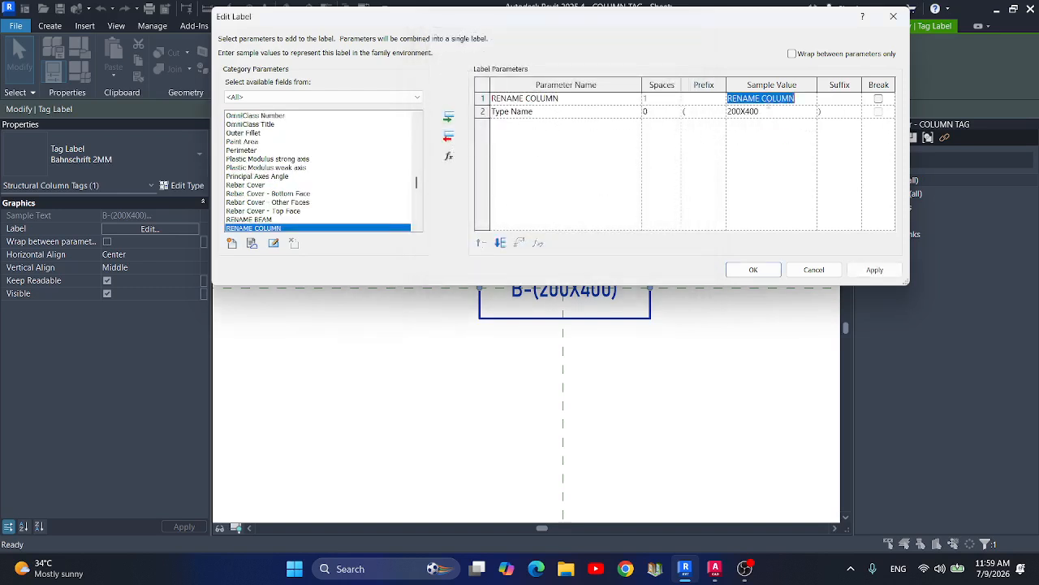
type("C")
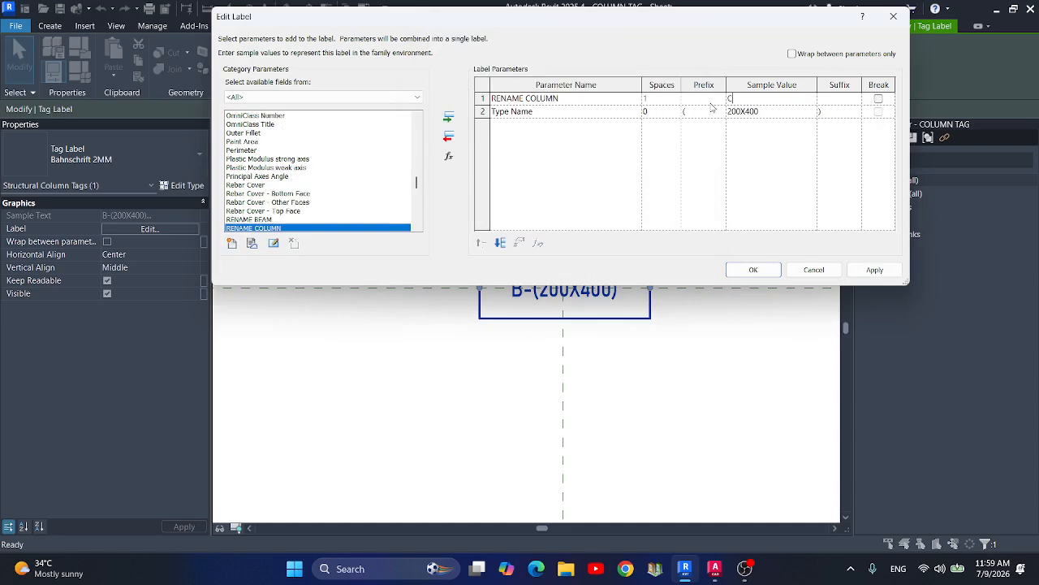
type("1")
left_click(836, 98)
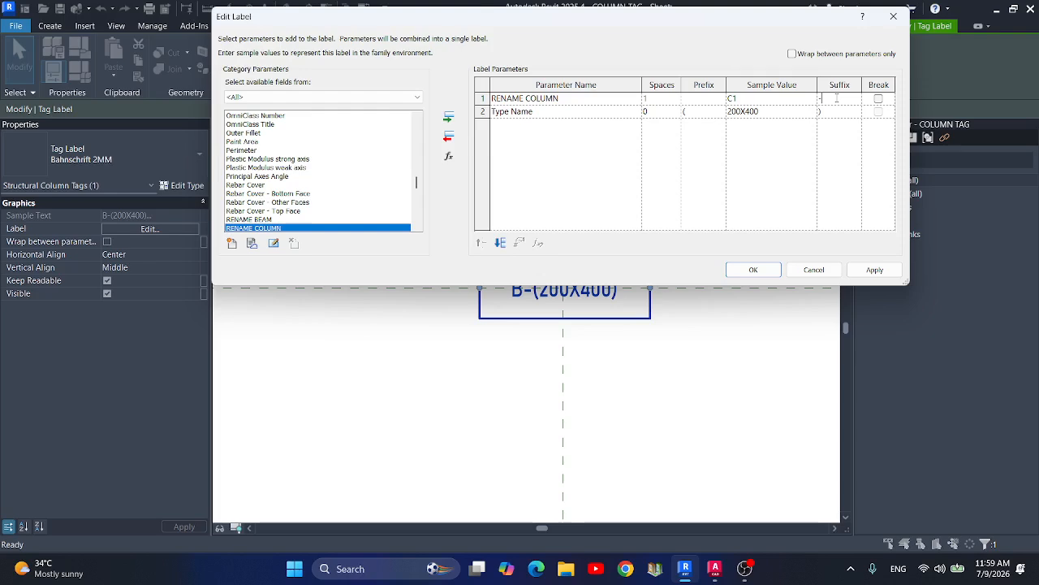
left_click(798, 112)
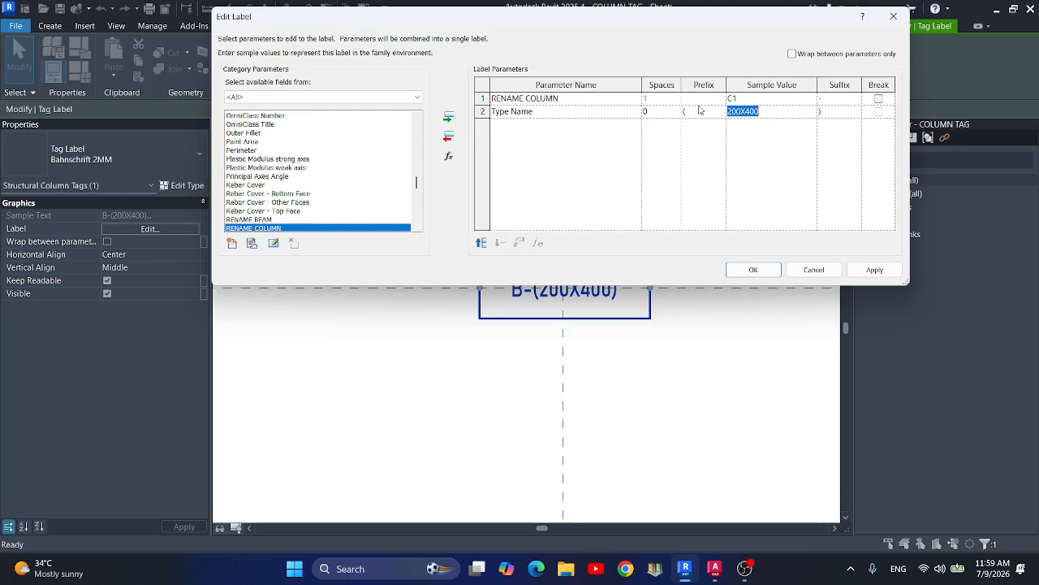
Accept the label edits, save the column tag family and load it into the MODERN VILLA project.
left_click(756, 276)
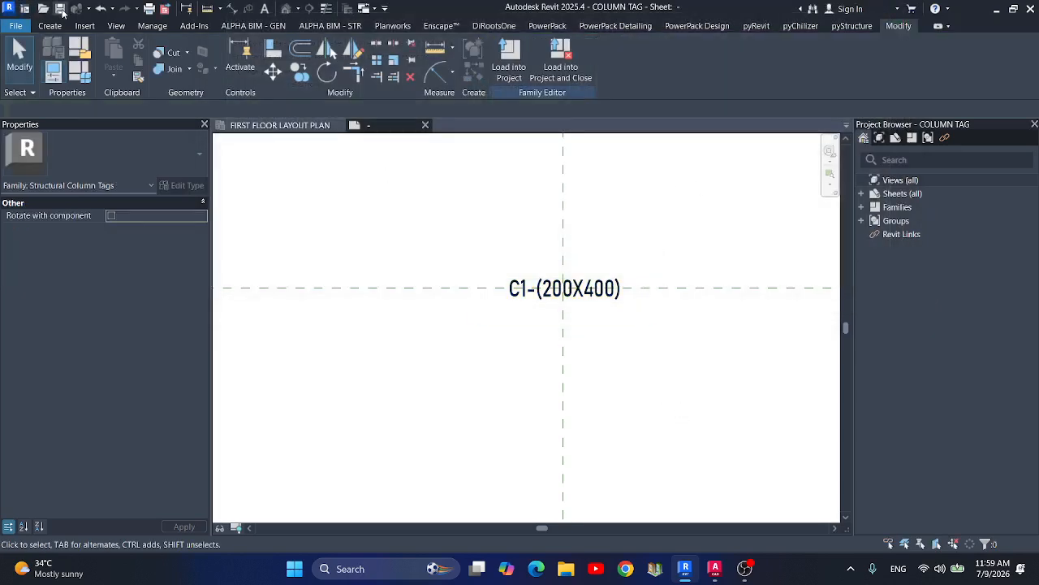
left_click(62, 11)
left_click(508, 58)
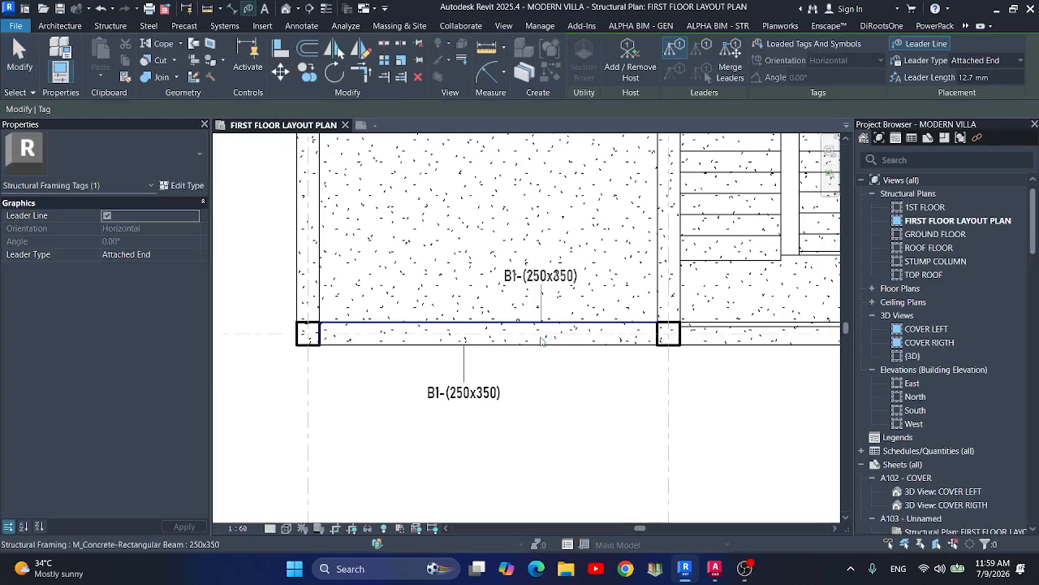
Place a column tag with a leader below the 250x250 column at the intersection of grids A and 2.
left_click(664, 416)
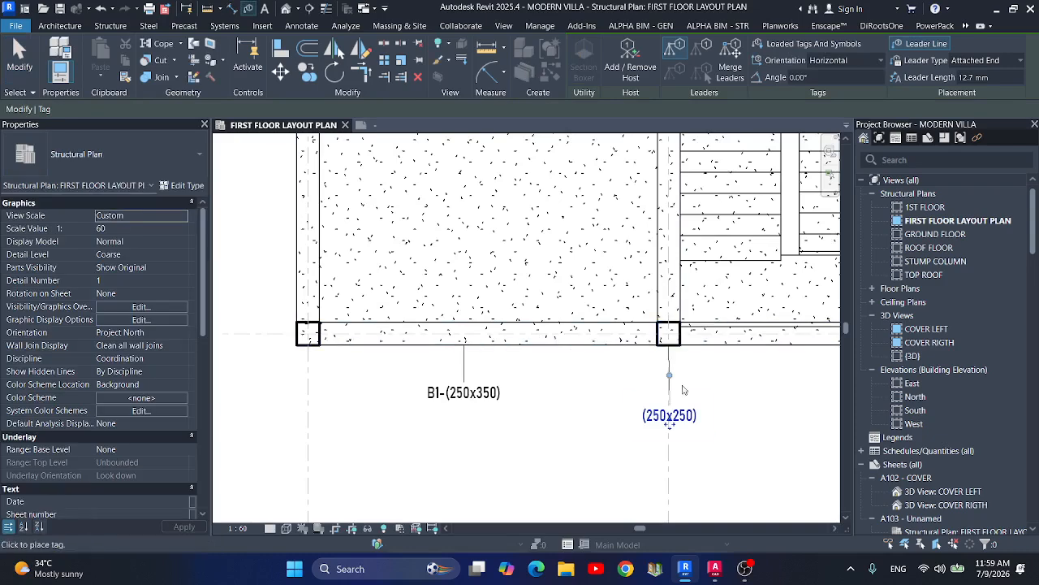
scroll(663, 415, "up", 2)
key("Escape")
left_click(663, 415)
key("Escape")
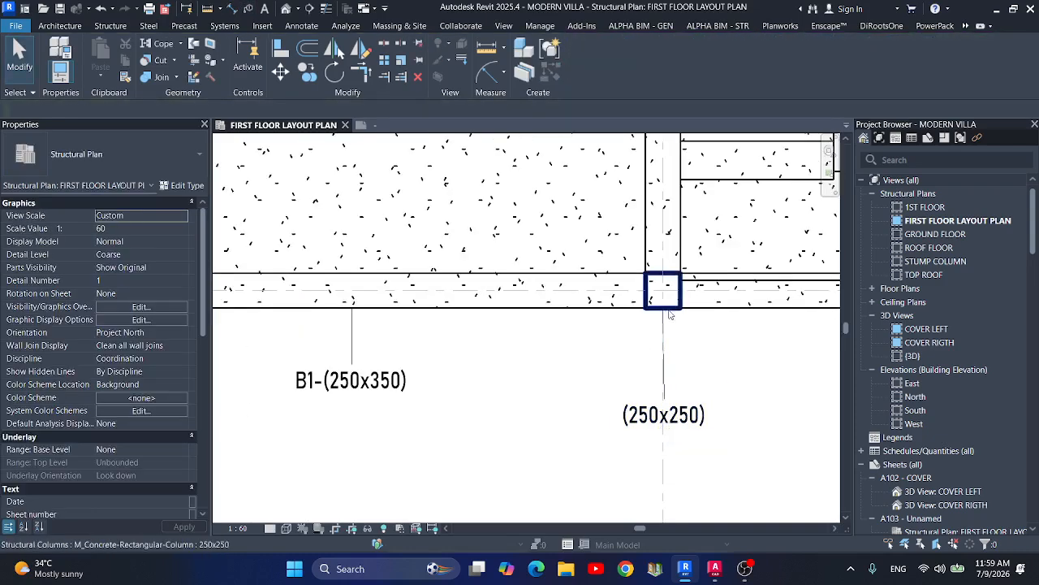
Set the tagged column's RENAME COLUMN parameter to C1.
left_click(652, 305)
left_click(123, 324)
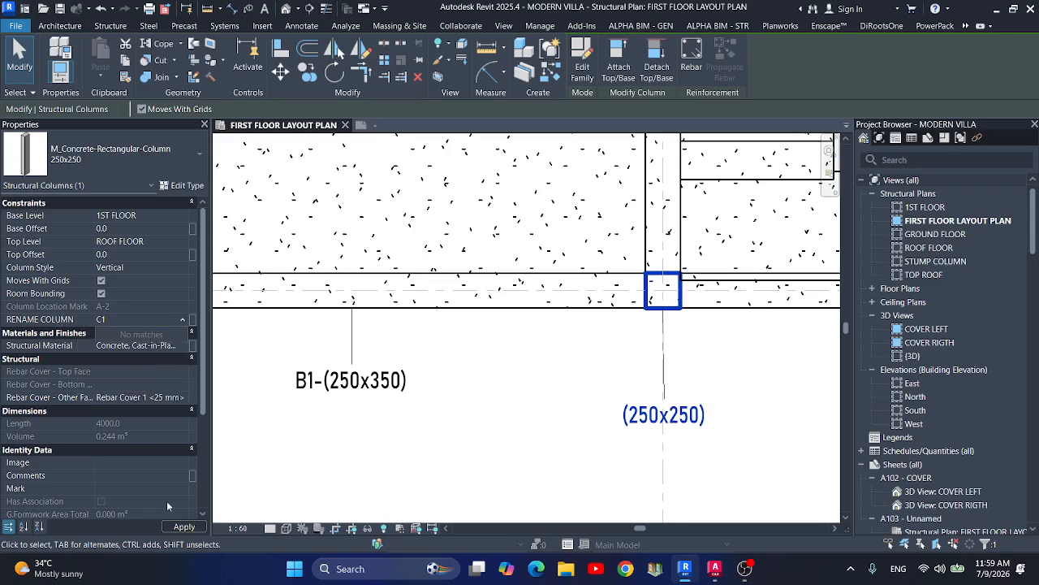
left_click(185, 527)
scroll(549, 355, "down", 2)
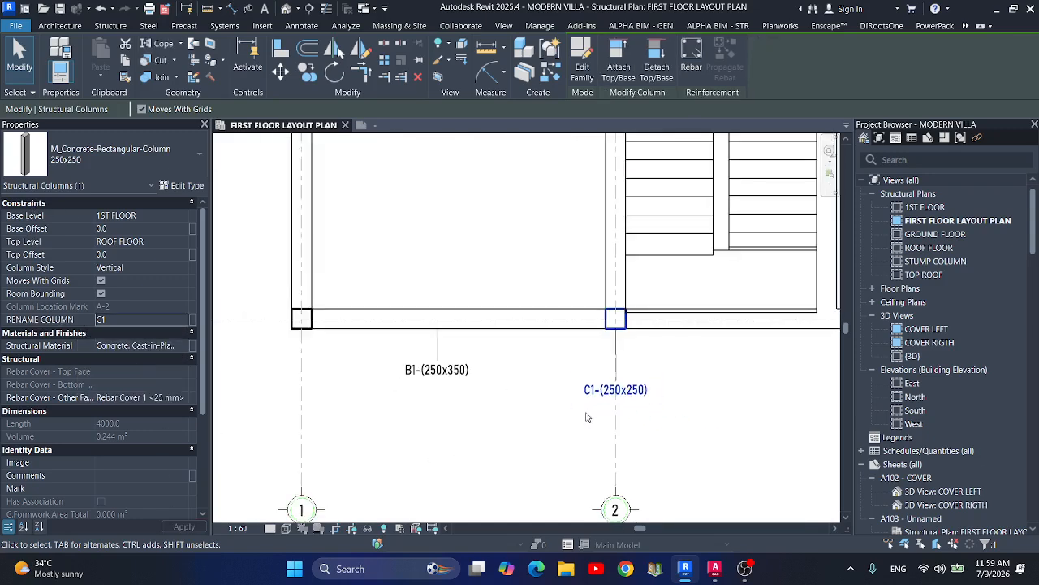
Nudge the column tag slightly so that it lines up with its column.
scroll(591, 410, "up", 2)
left_click(610, 384)
key("Escape")
key("Escape")
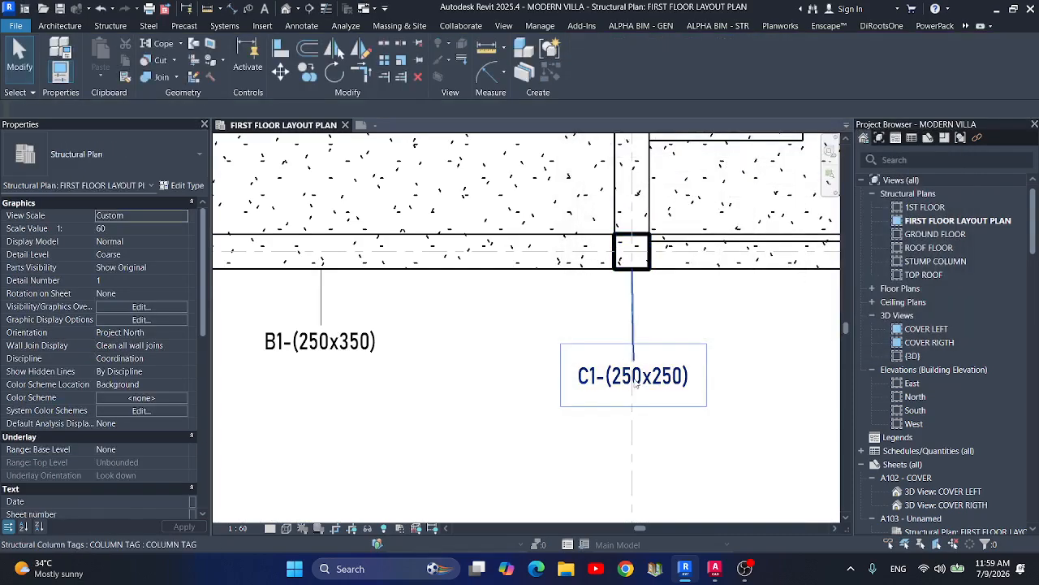
left_click(634, 384)
left_click_drag(633, 388, 632, 389)
left_click(550, 420)
scroll(504, 278, "down", 5)
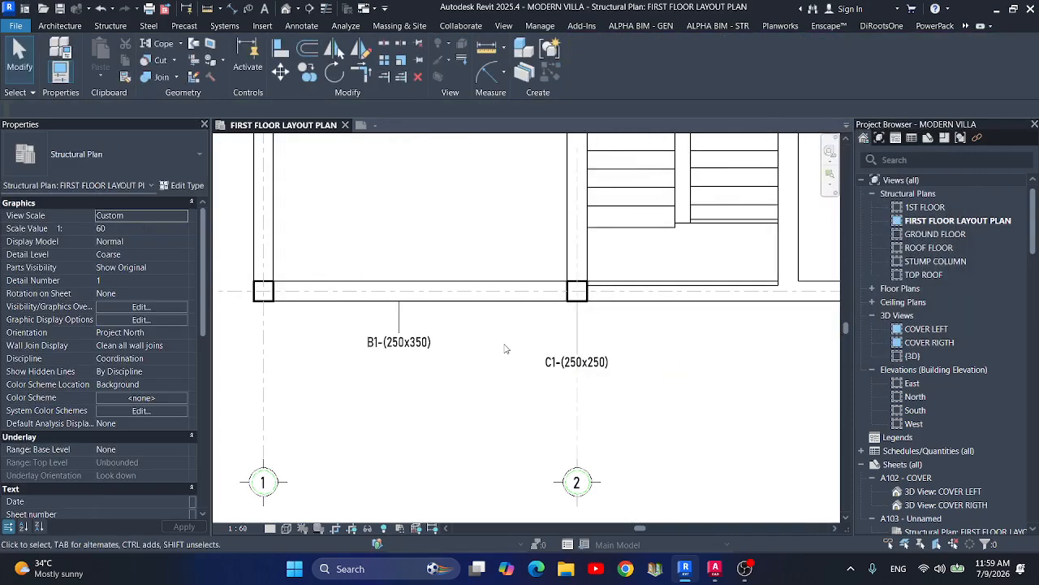
scroll(391, 298, "up", 2)
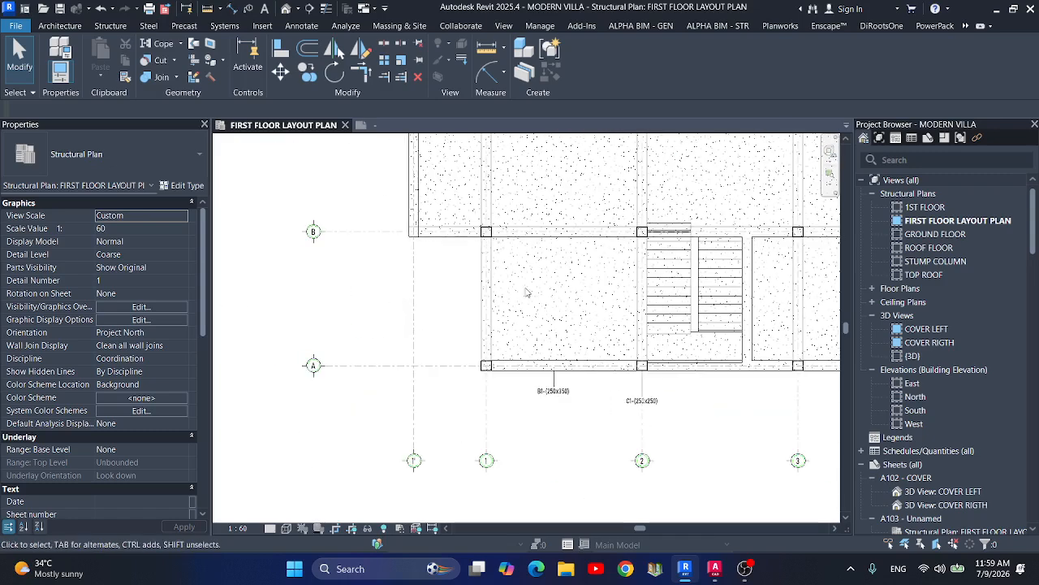
scroll(578, 339, "up", 3)
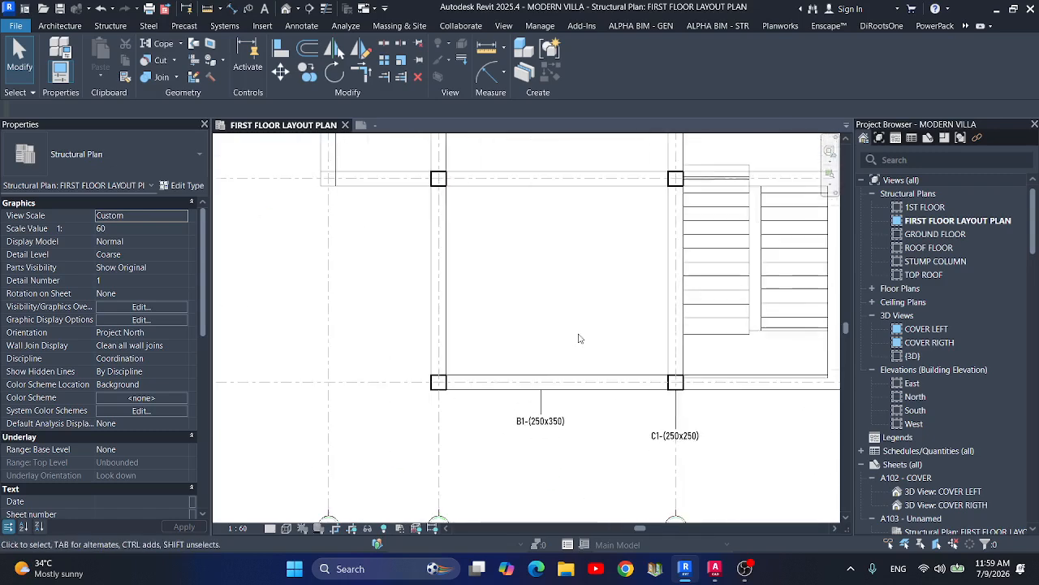
Close the column tag family view and open the placed beam tag's family for editing.
left_click(540, 421)
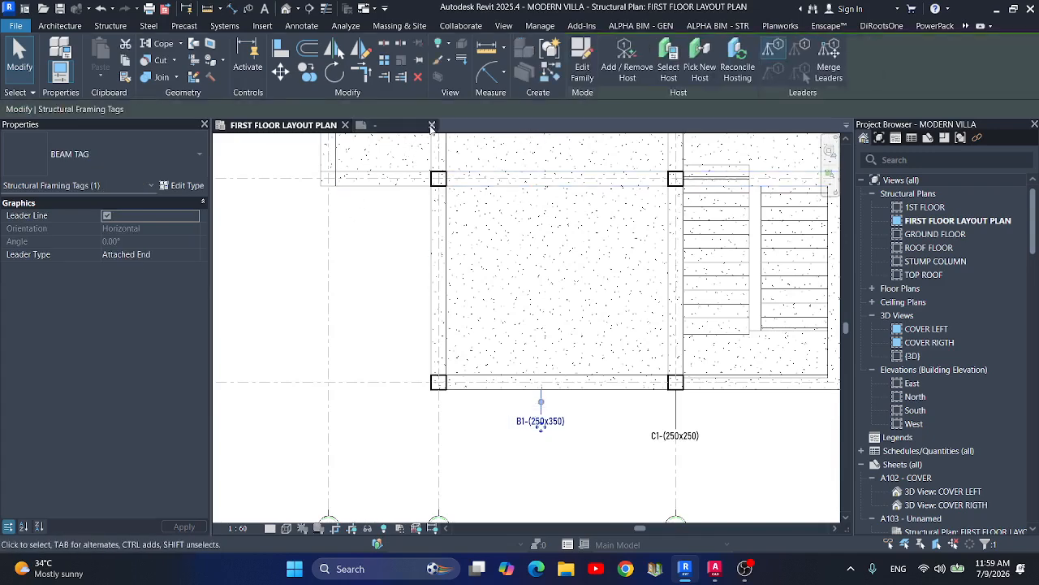
left_click(432, 127)
left_click(418, 347)
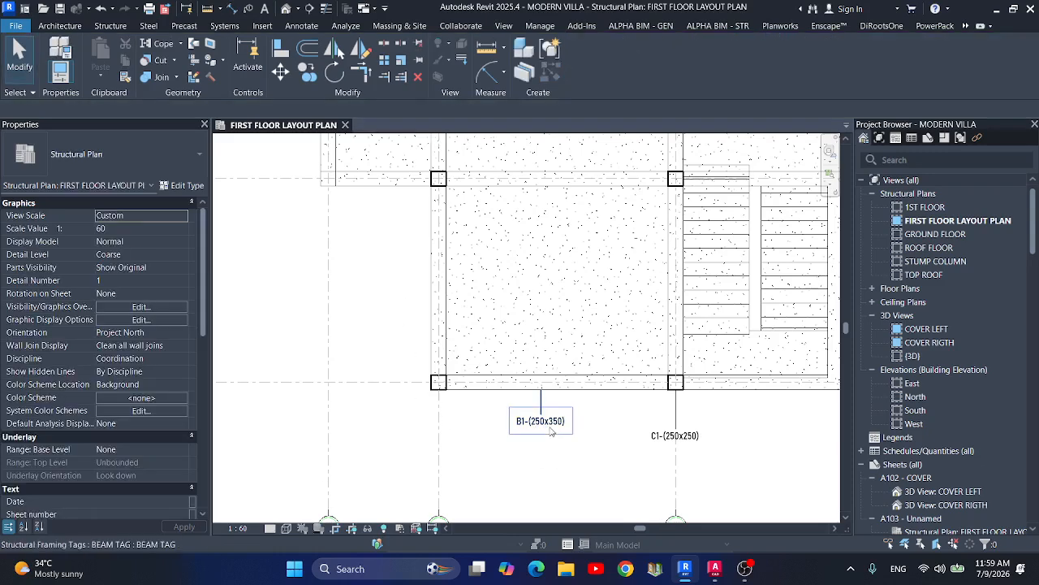
left_click(552, 426)
left_click(582, 70)
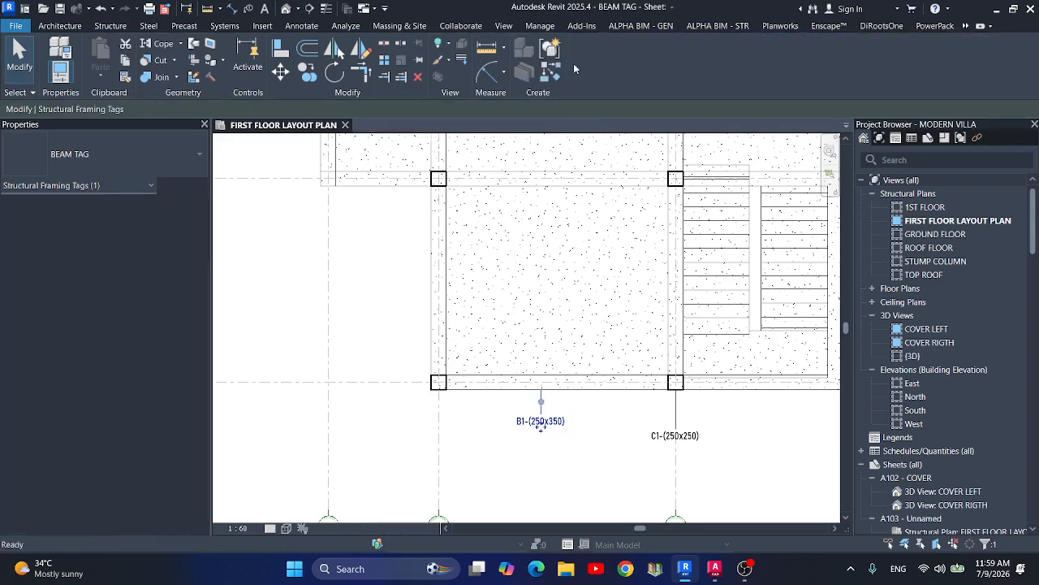
scroll(543, 436, "up", 3)
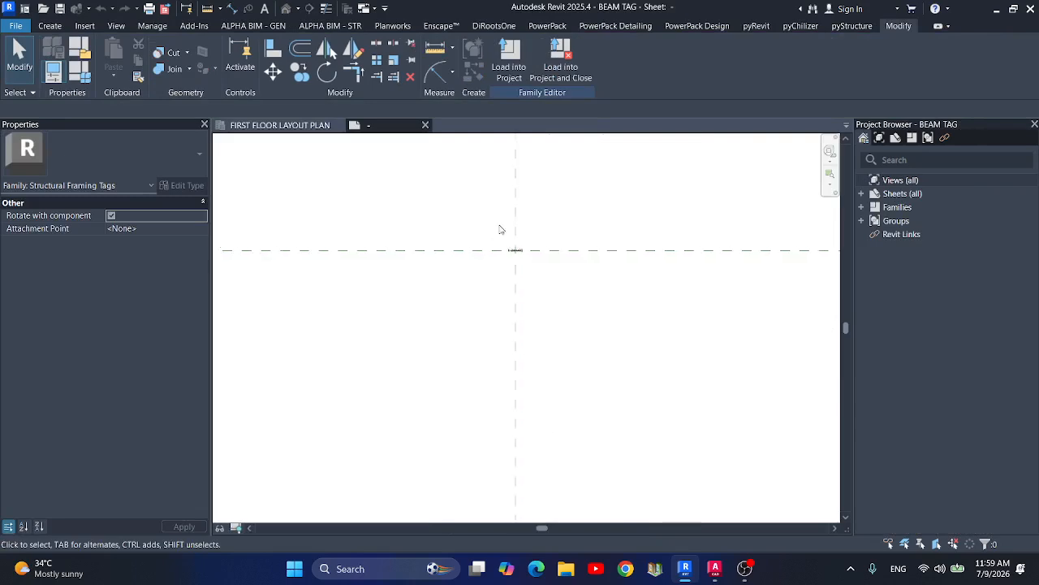
scroll(504, 229, "up", 5)
left_click(509, 301)
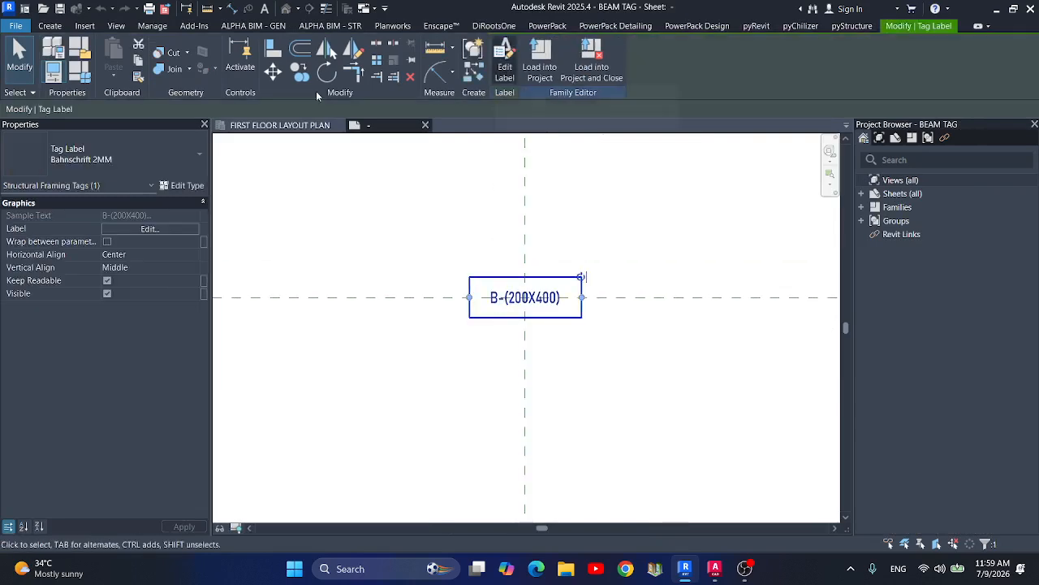
Save a copy of the beam tag family under the file name WALL TAG.
left_click(16, 26)
mouse_move(53, 197)
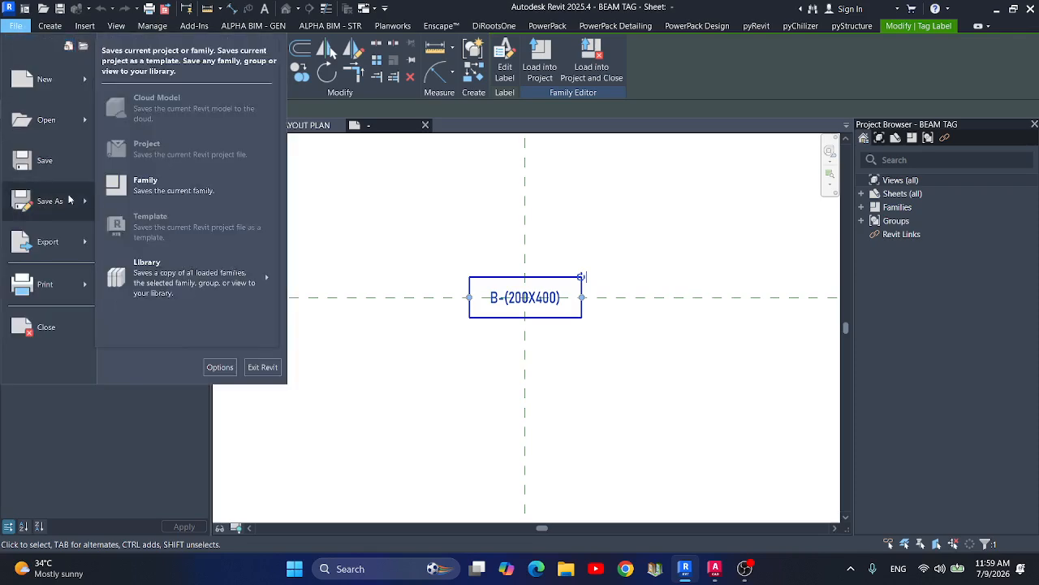
left_click(121, 188)
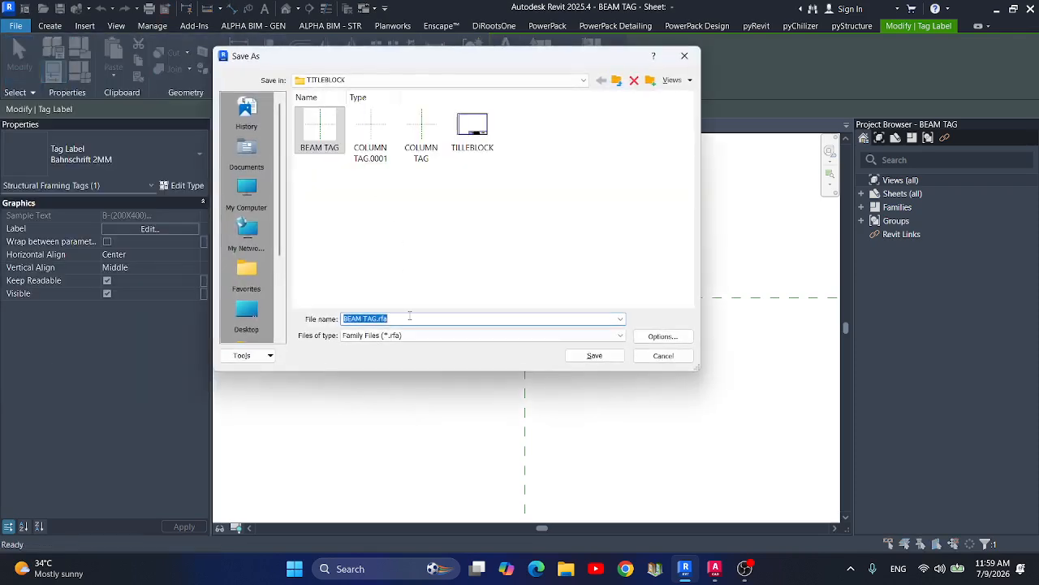
type("WALL TAG")
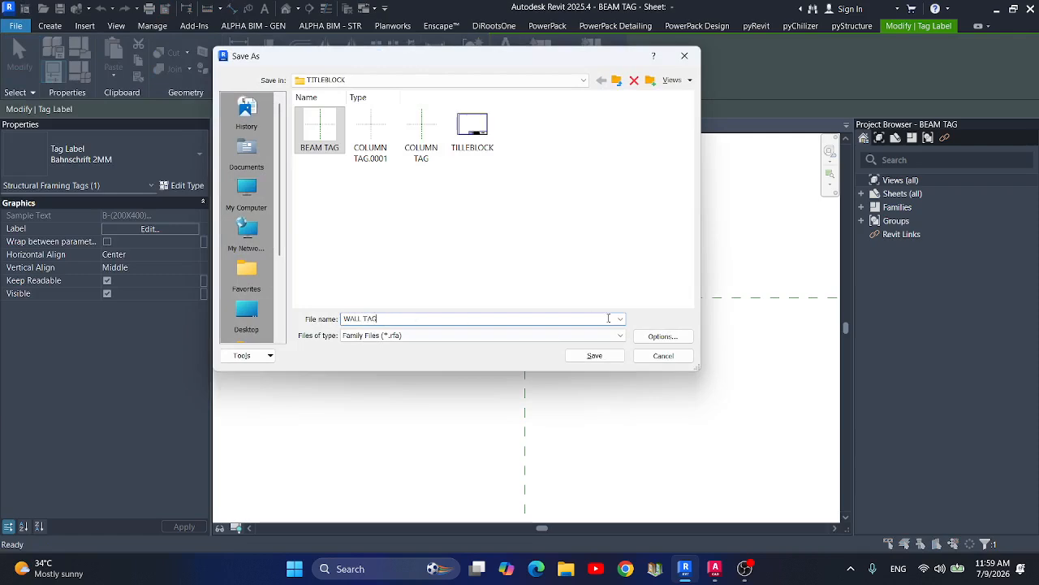
left_click(655, 337)
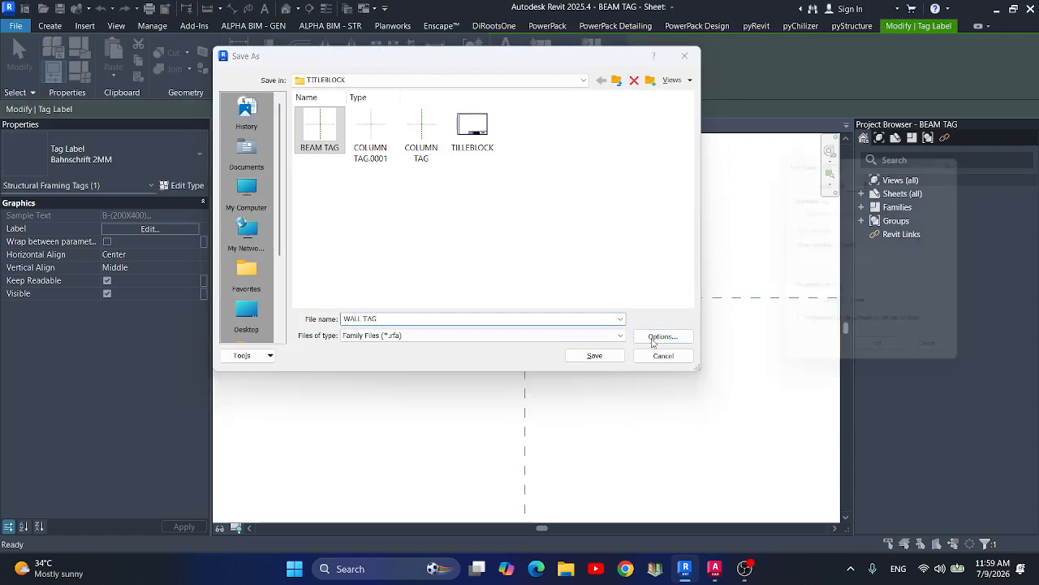
left_click(885, 360)
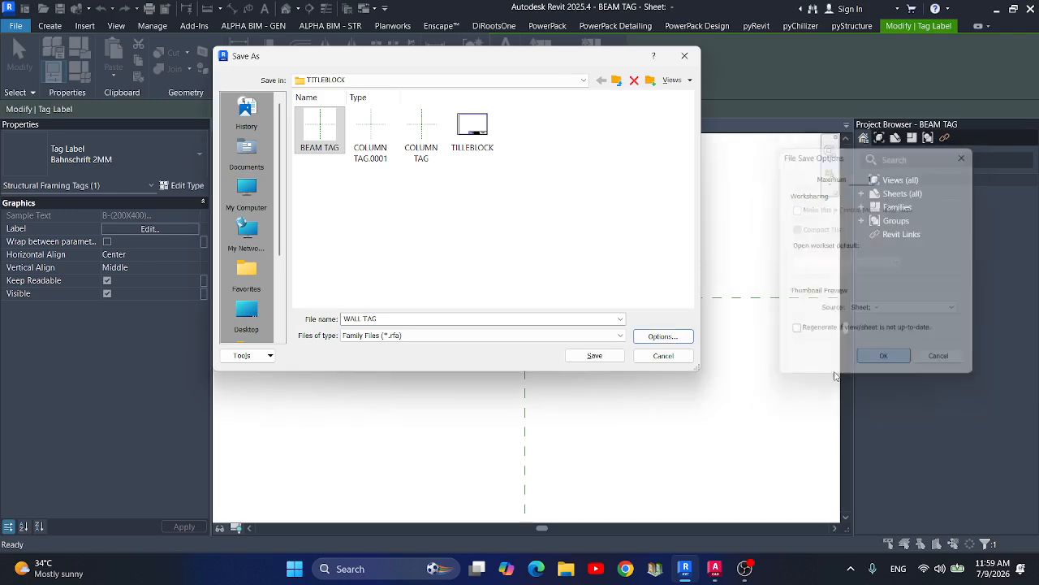
left_click(595, 354)
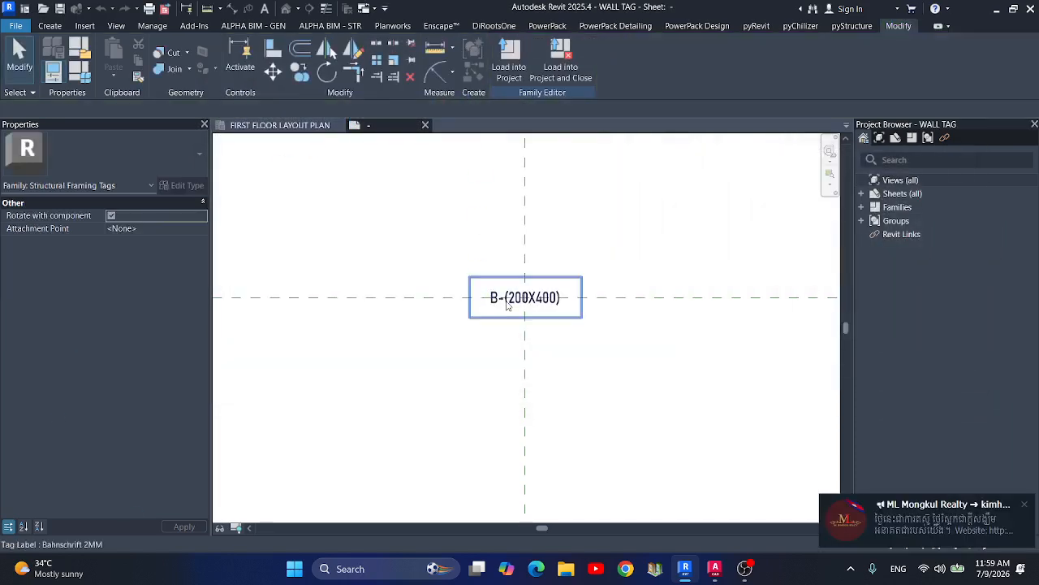
Edit the label and add the shared parameter RENAME WALL from the MODERN VILLA group to its available fields.
left_click(505, 63)
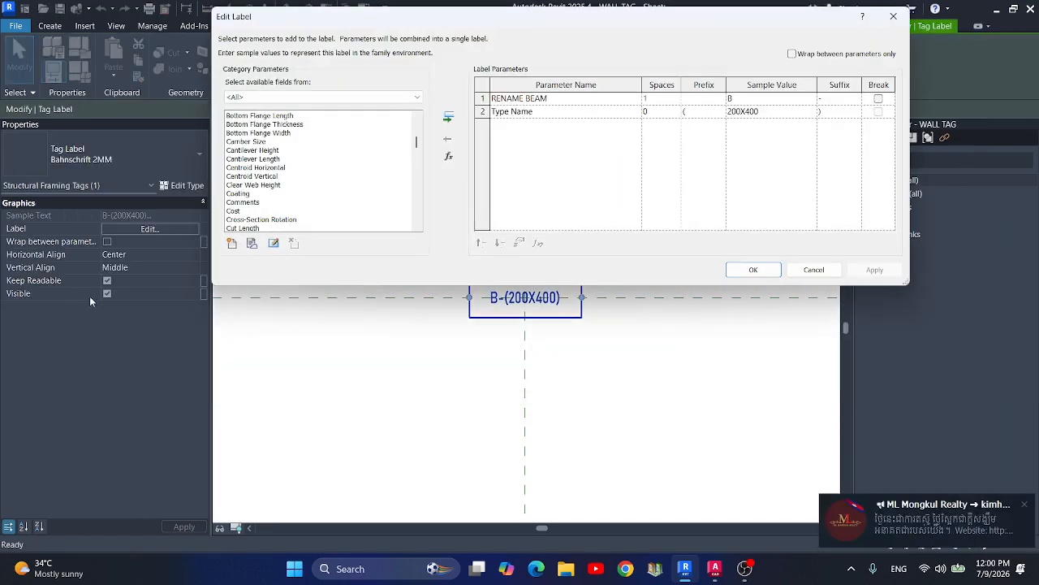
left_click(252, 244)
left_click(578, 116)
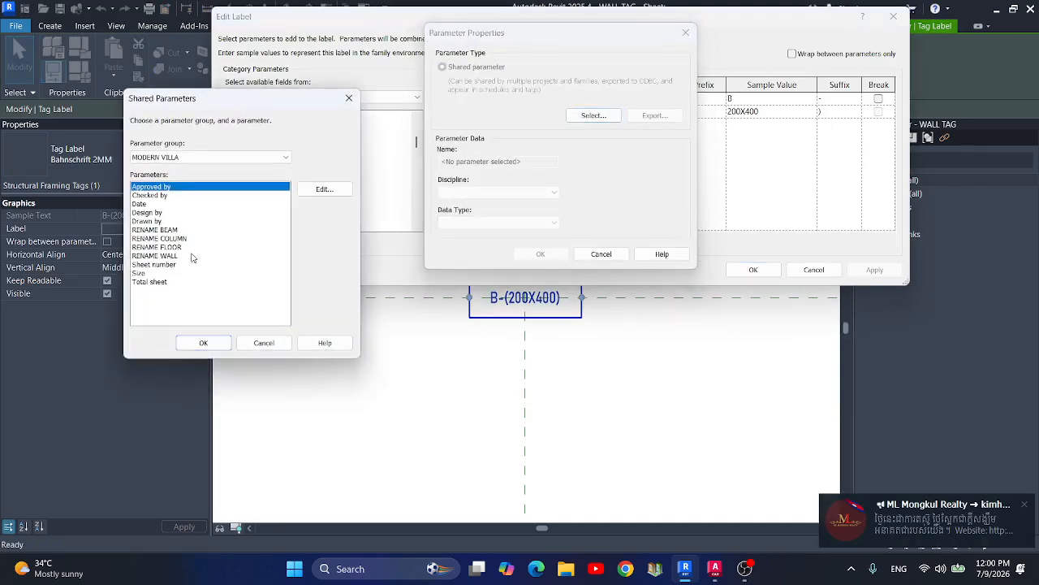
left_click(166, 256)
left_click(203, 342)
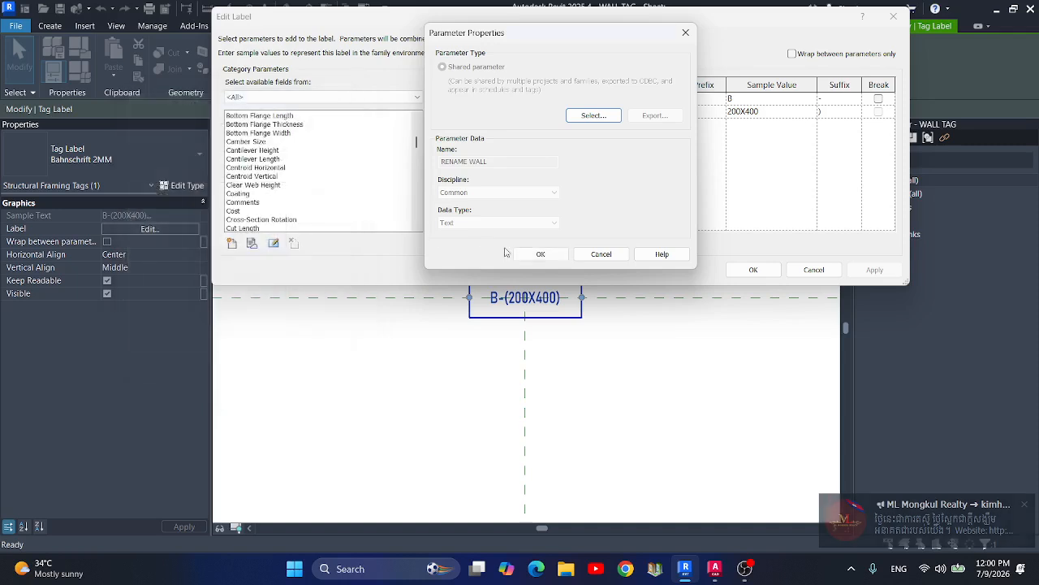
left_click(540, 253)
Add RENAME WALL to the label and remove RENAME BEAM and Type Name from it.
left_click(449, 117)
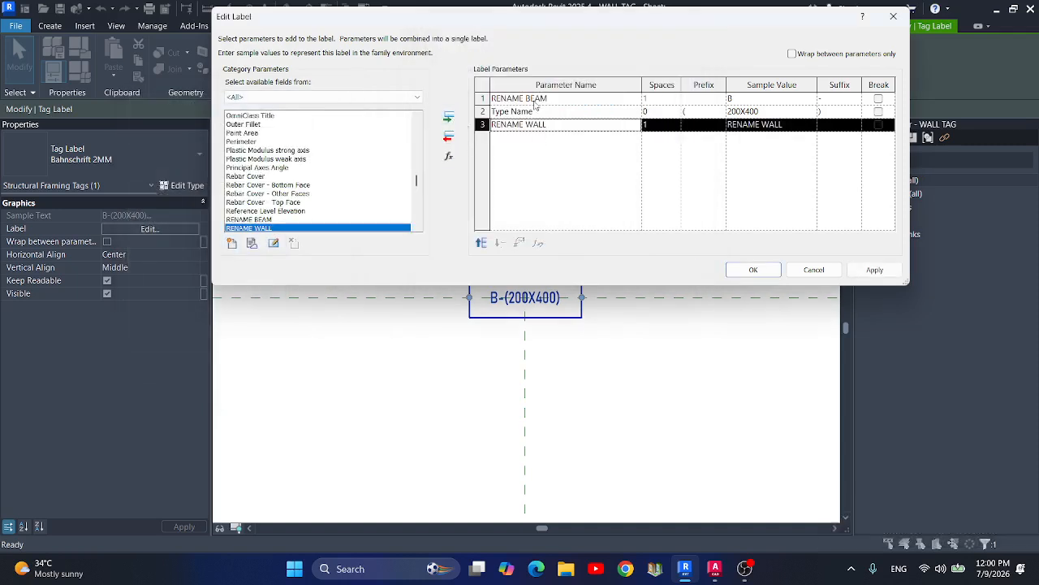
left_click(536, 101)
left_click(449, 138)
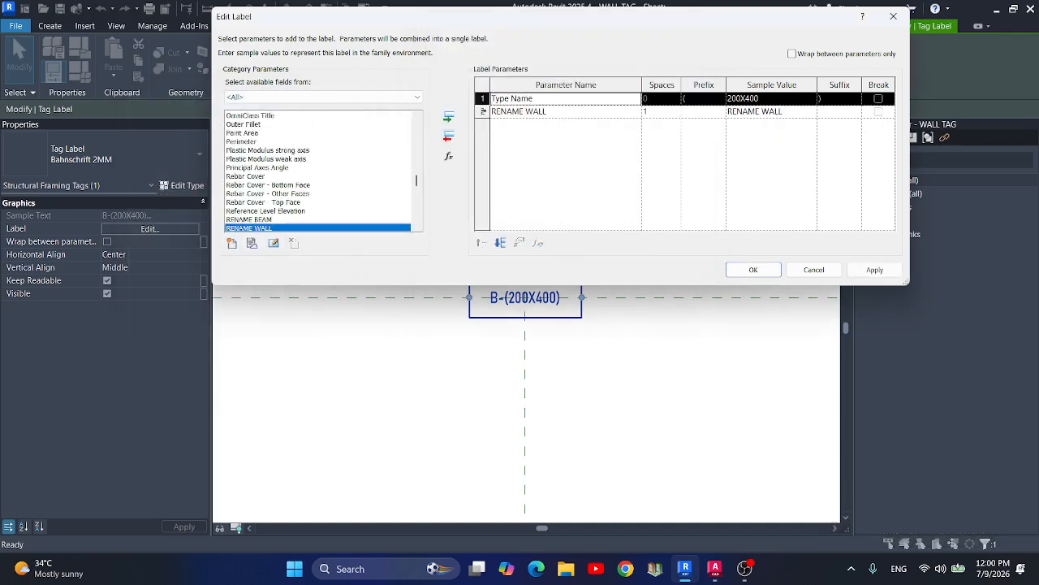
left_click(449, 138)
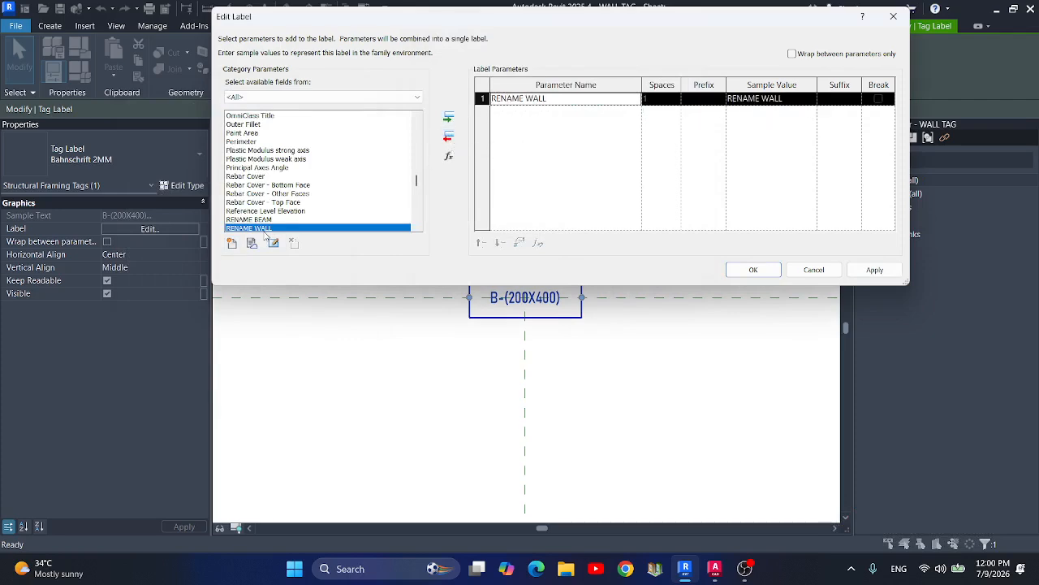
Add Width to the label with sample value 200, 0 spaces, and parentheses as prefix and suffix.
scroll(275, 221, "down", 4)
scroll(243, 226, "down", 4)
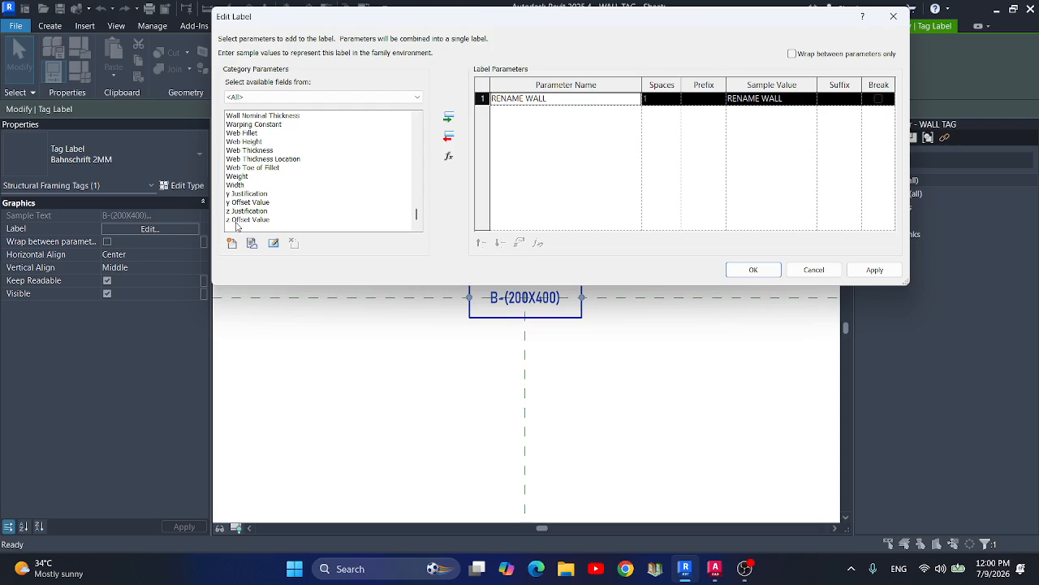
left_click(236, 185)
left_click(449, 119)
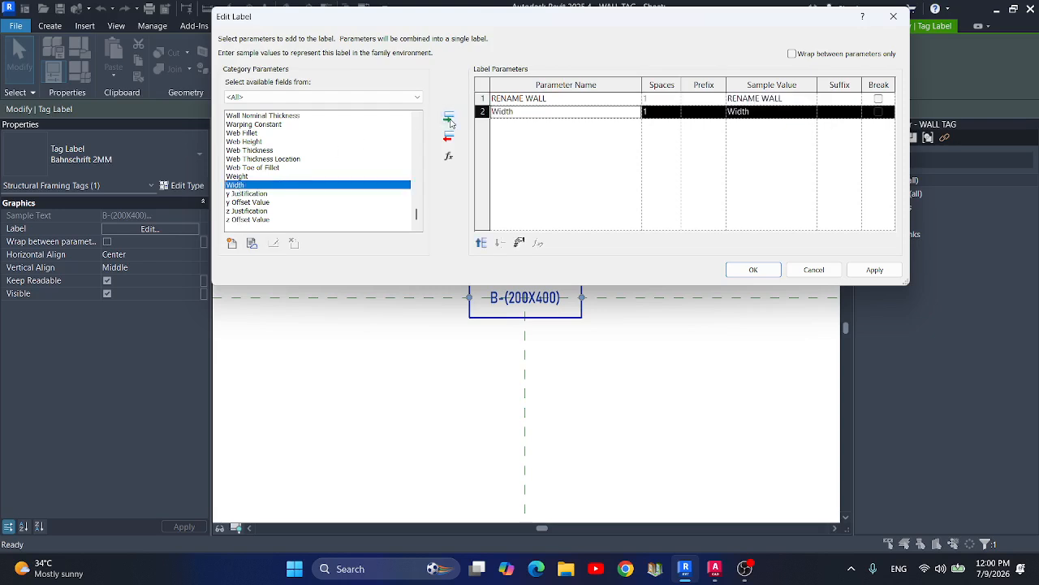
left_click(776, 115)
type("200")
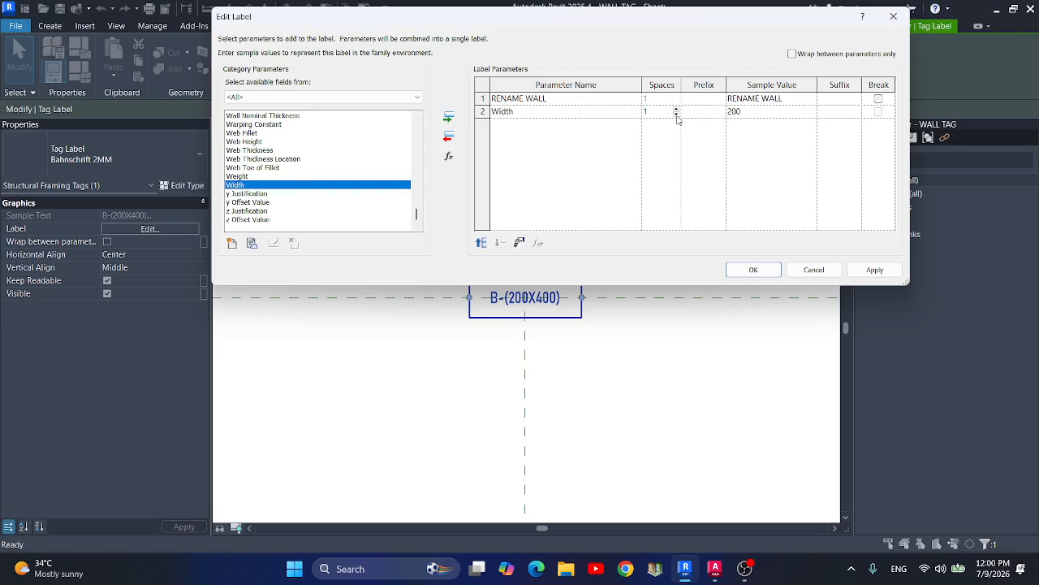
left_click(676, 114)
Give RENAME WALL the sample value W1 and a hyphen suffix, and accept the label.
left_click(825, 99)
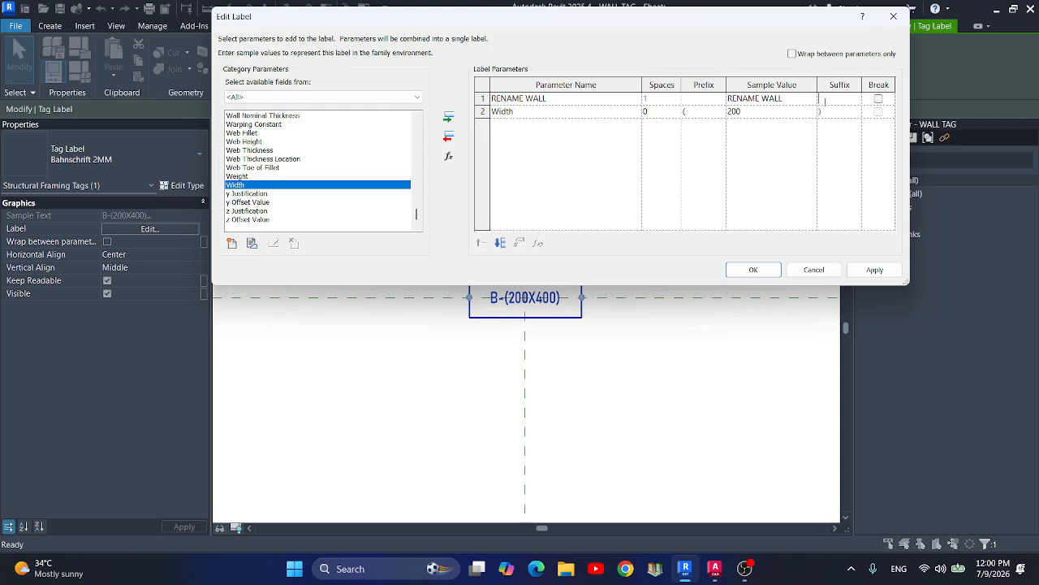
left_click(782, 101)
type("W1")
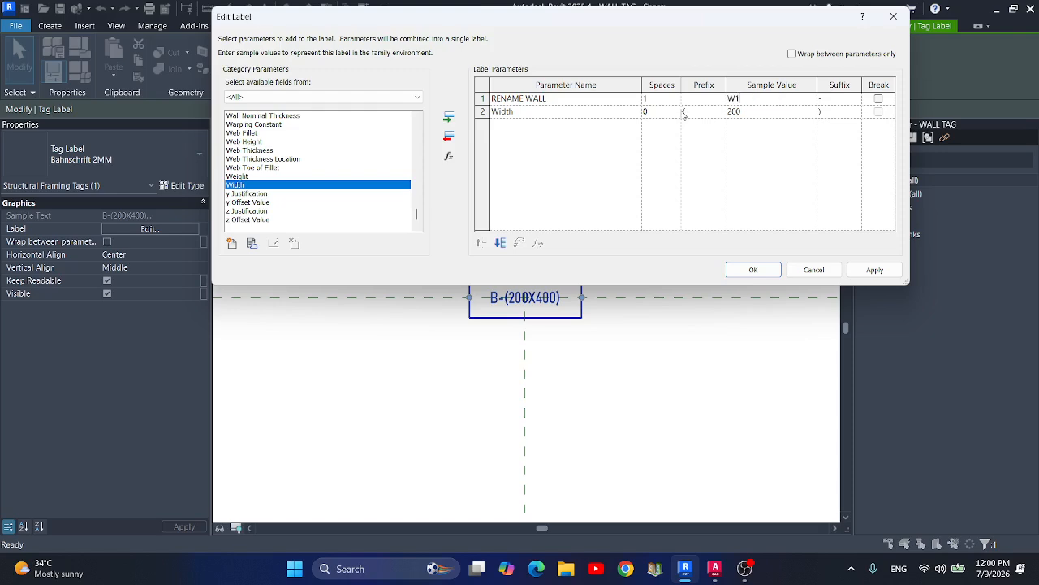
left_click(747, 268)
Save the wall tag family and try to load it into the MODERN VILLA project.
left_click(619, 364)
scroll(531, 298, "up", 4)
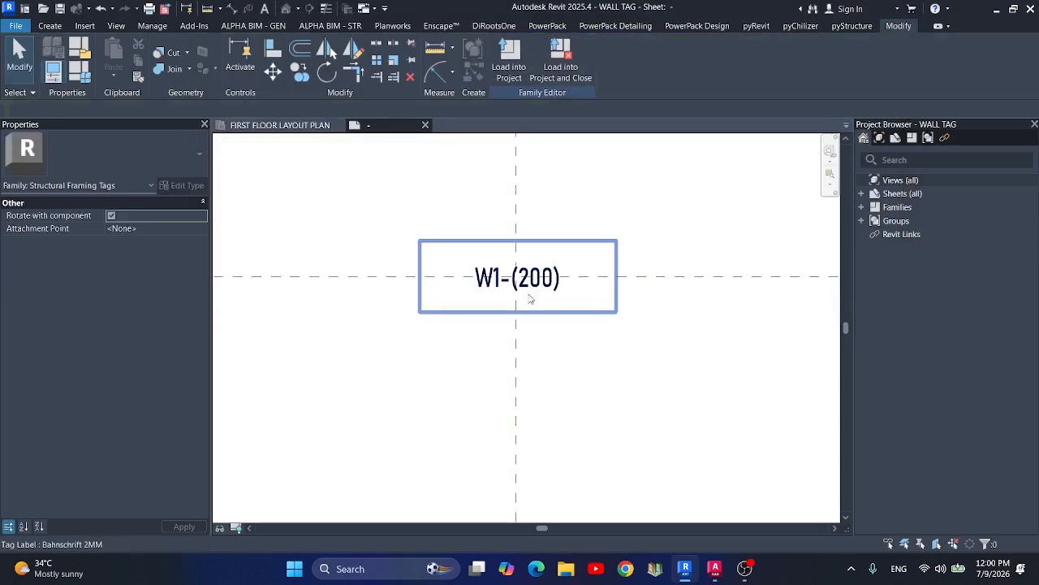
left_click(531, 297)
left_click(577, 176)
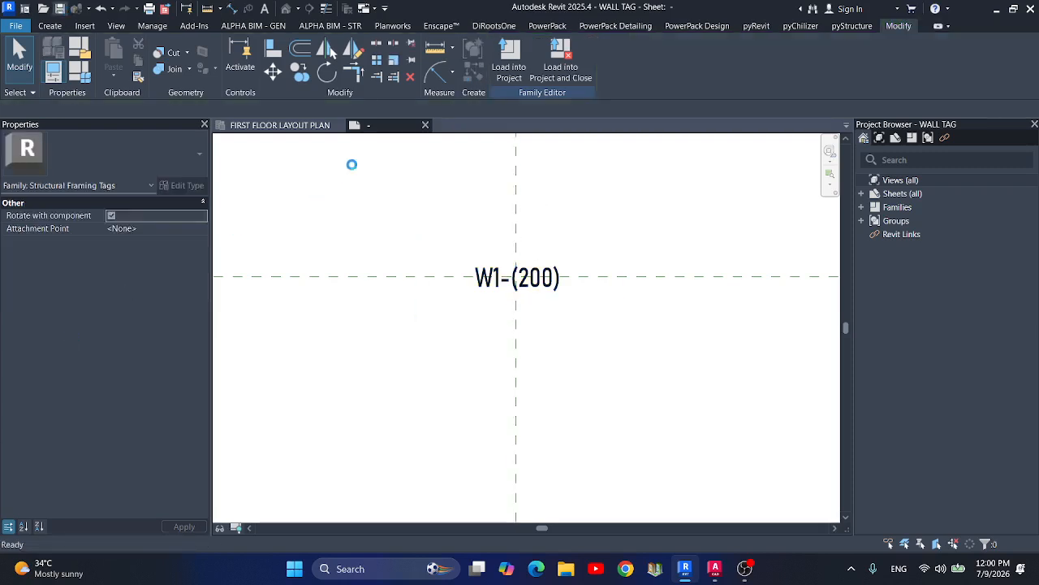
left_click(518, 65)
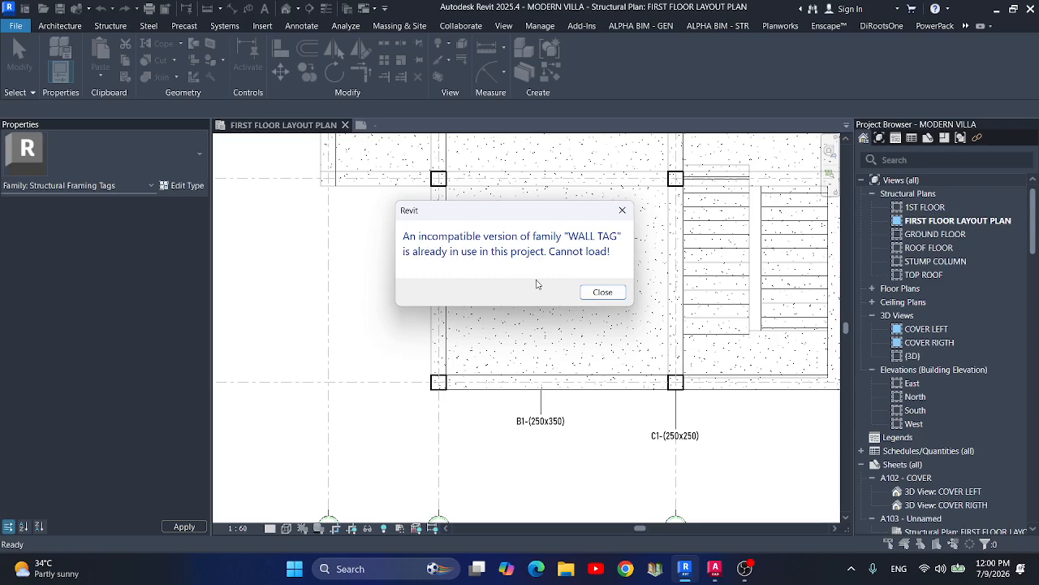
Dismiss the family load errors and close the WALL TAG family.
left_click(600, 293)
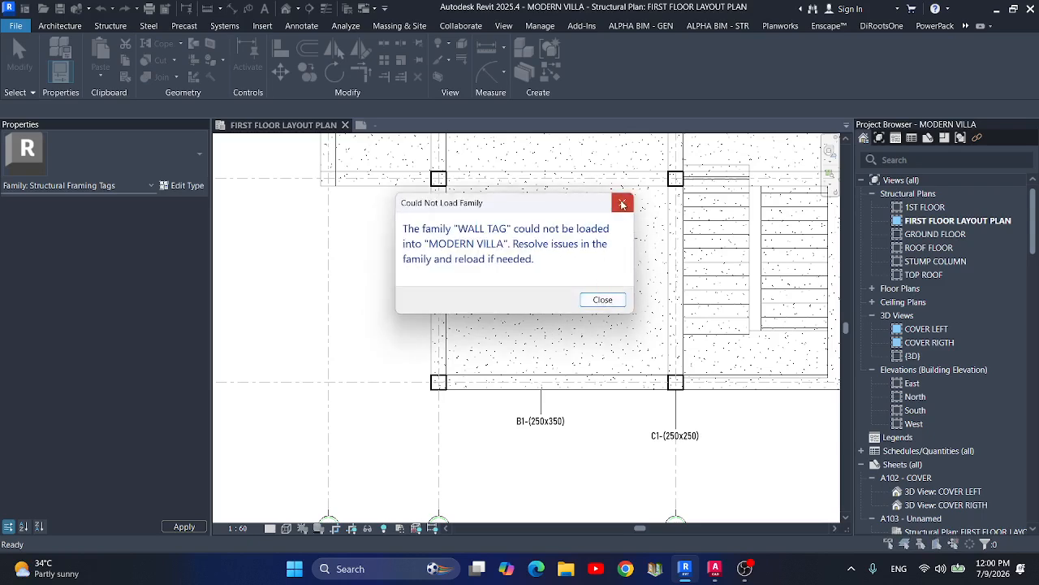
left_click(622, 204)
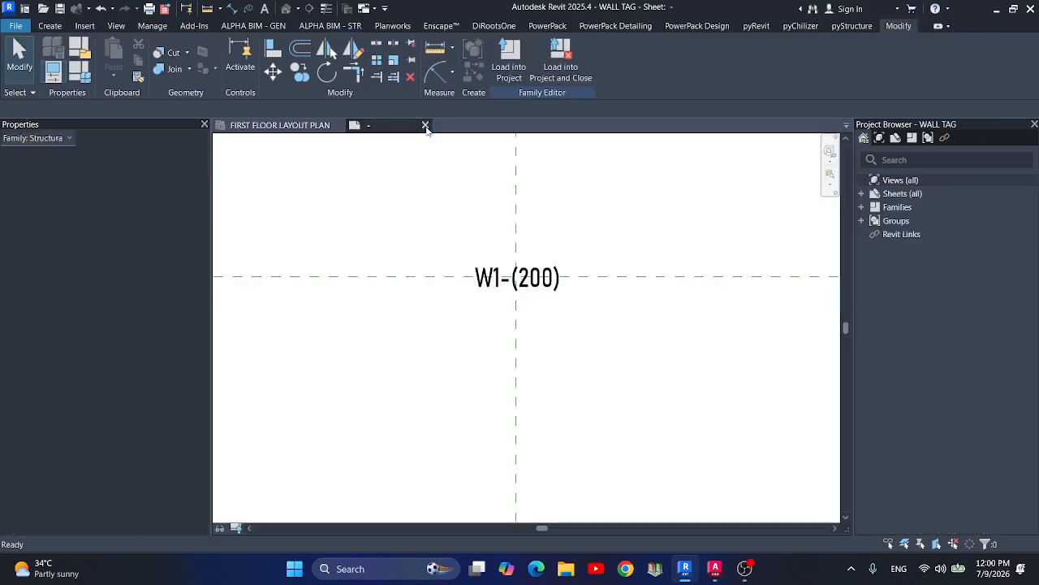
left_click(426, 127)
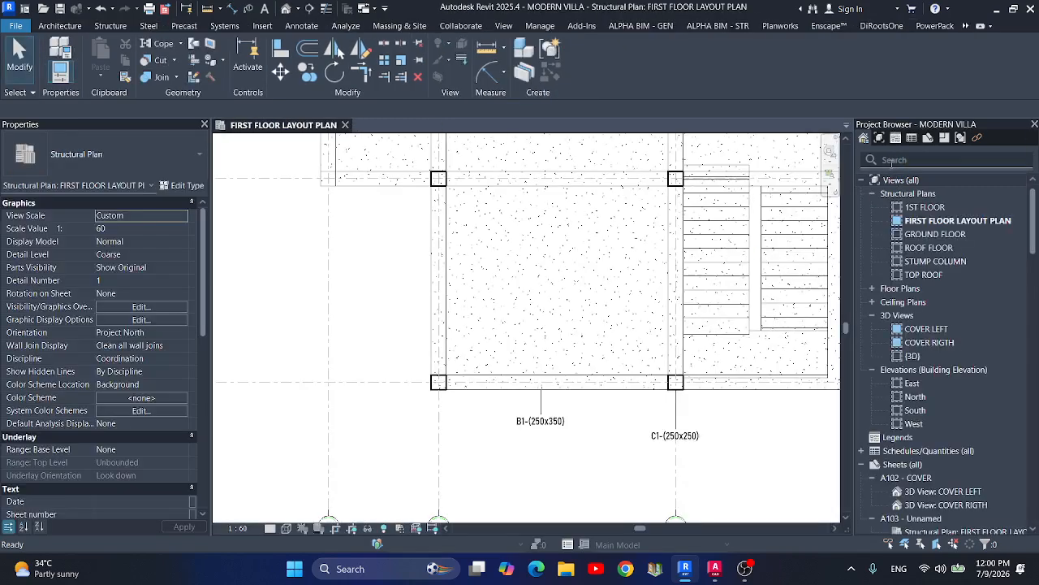
Search the project's families for WALL and open the loaded WALL TAG family for editing.
left_click(890, 162)
type("wa")
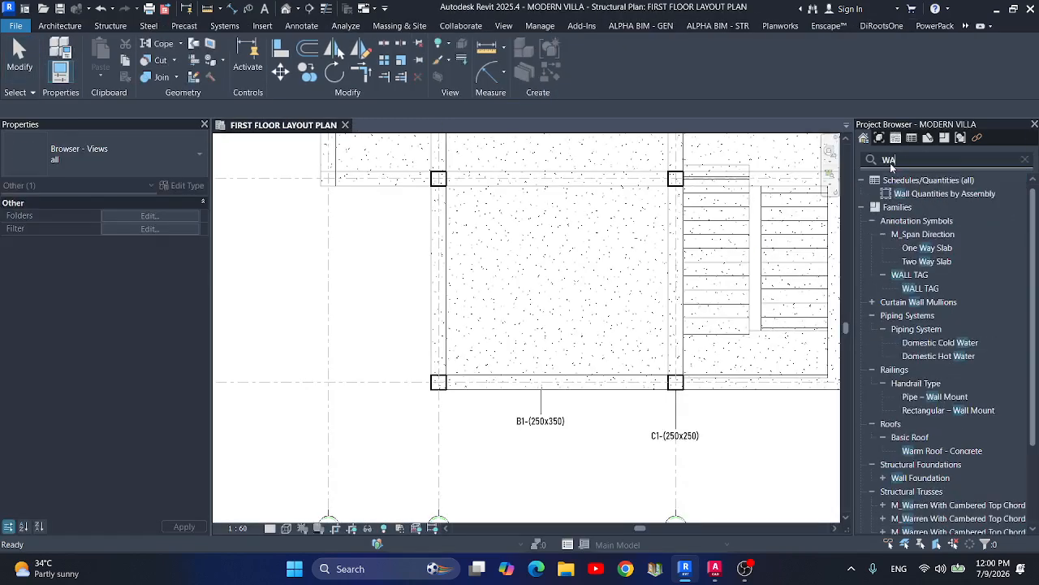
type("ll")
right_click(881, 234)
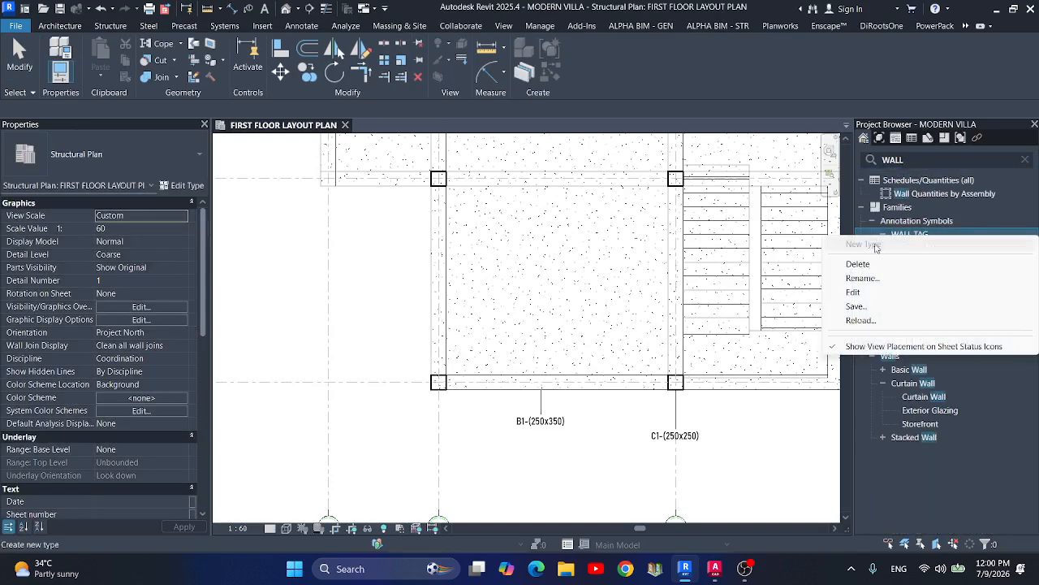
left_click(854, 292)
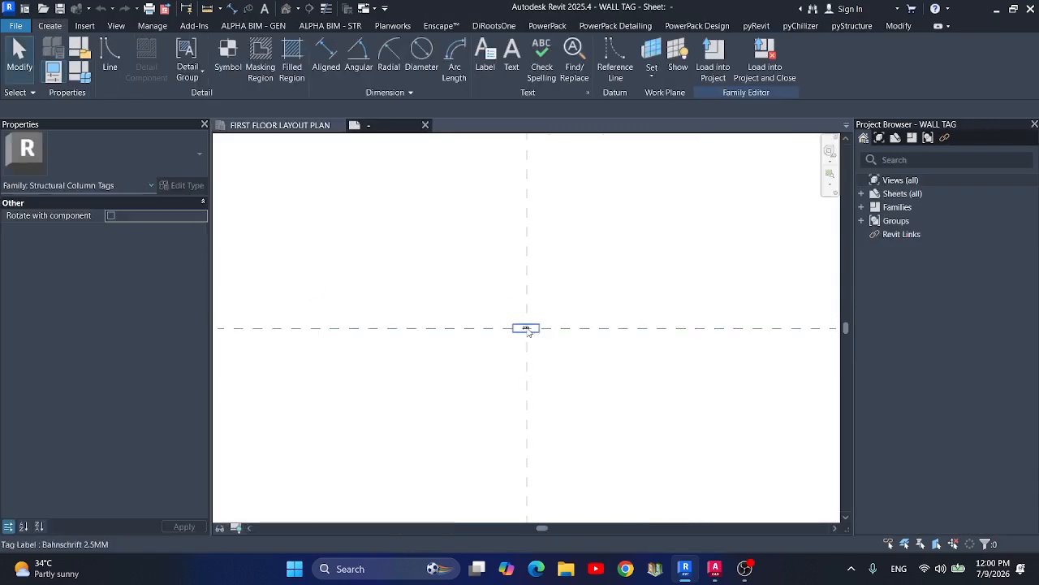
Add the shared parameter RENAME WALL from the MODERN VILLA group to the tag's label.
scroll(528, 331, "up", 4)
double_click(520, 339)
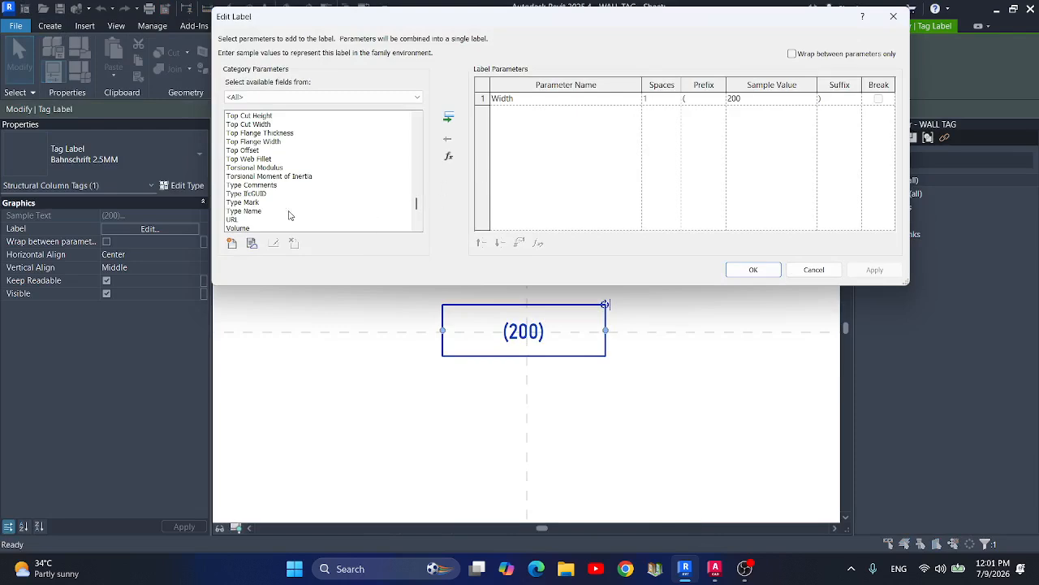
scroll(288, 213, "down", 4)
left_click(289, 217)
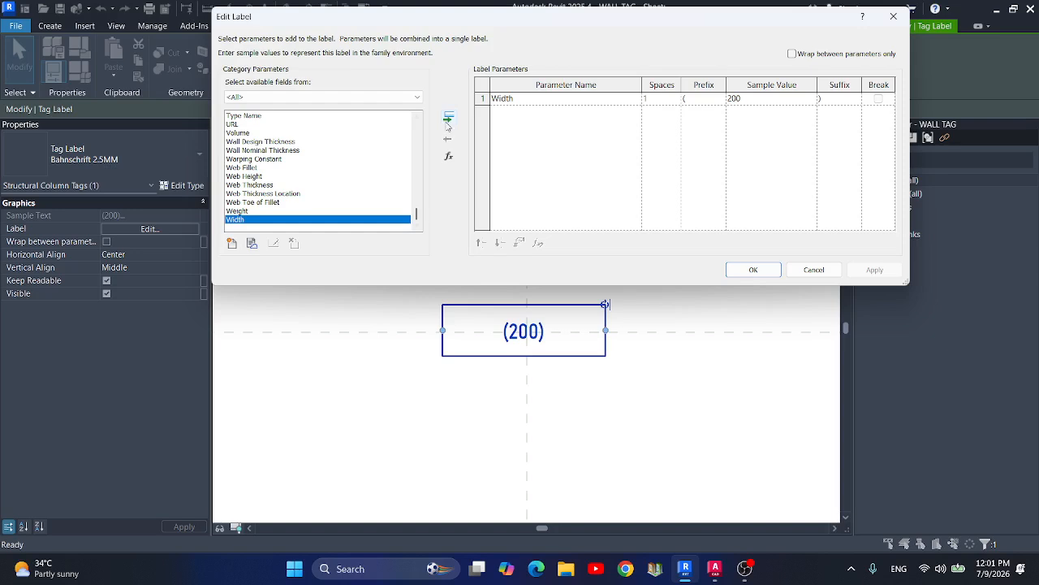
left_click(231, 243)
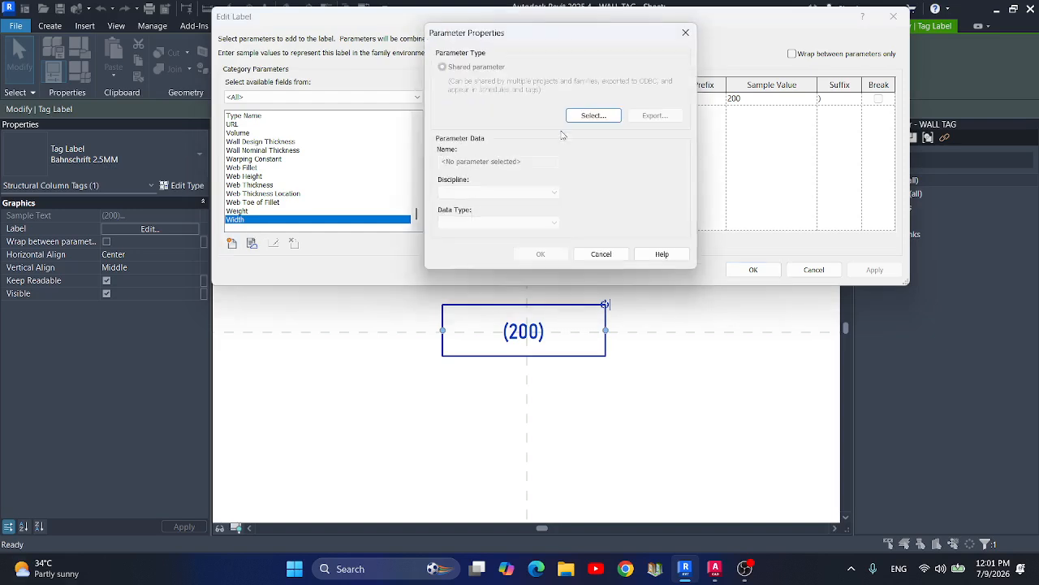
left_click(580, 115)
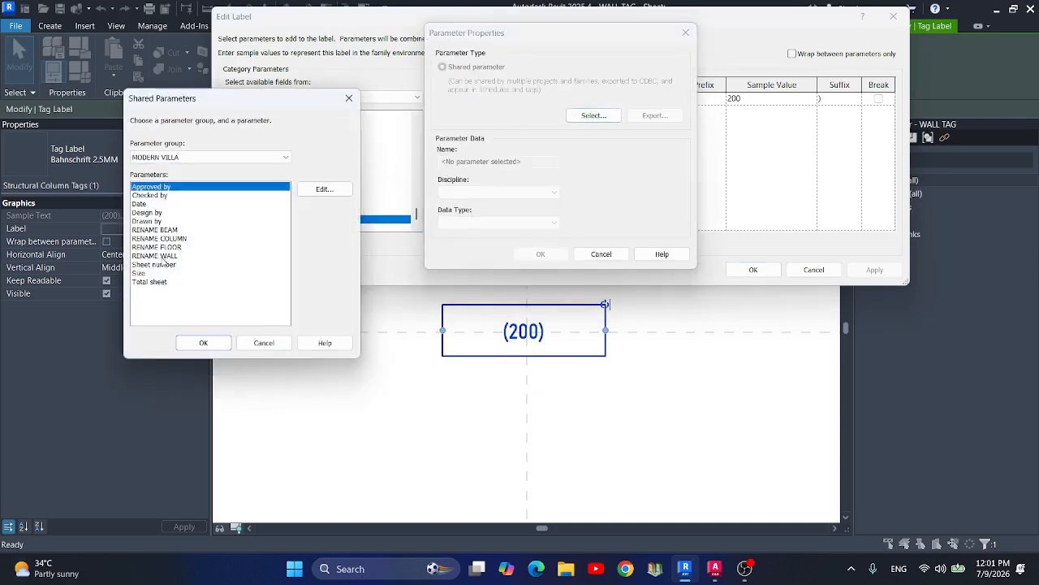
left_click(162, 256)
left_click(203, 342)
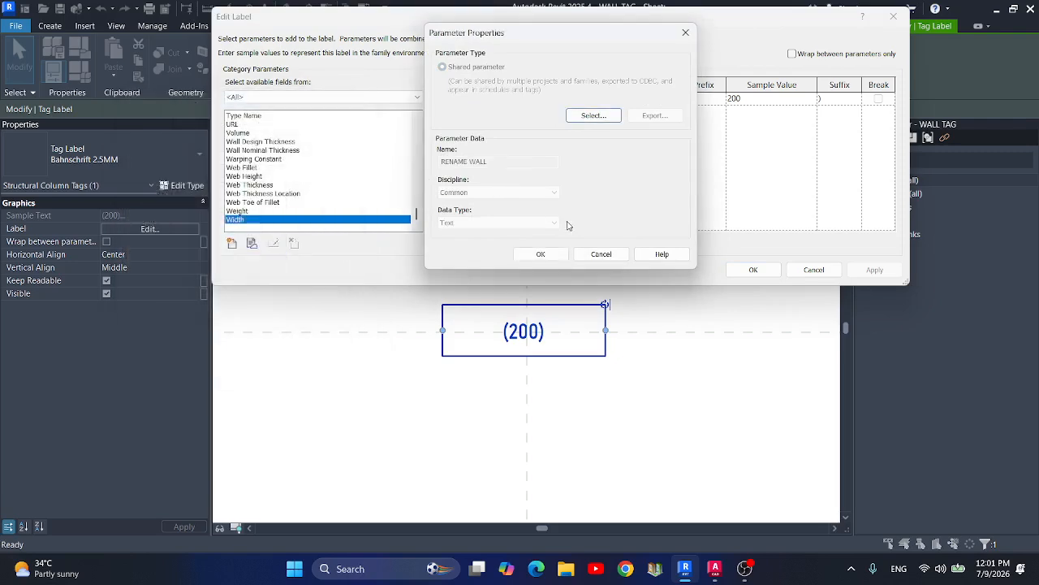
left_click(540, 255)
left_click(454, 119)
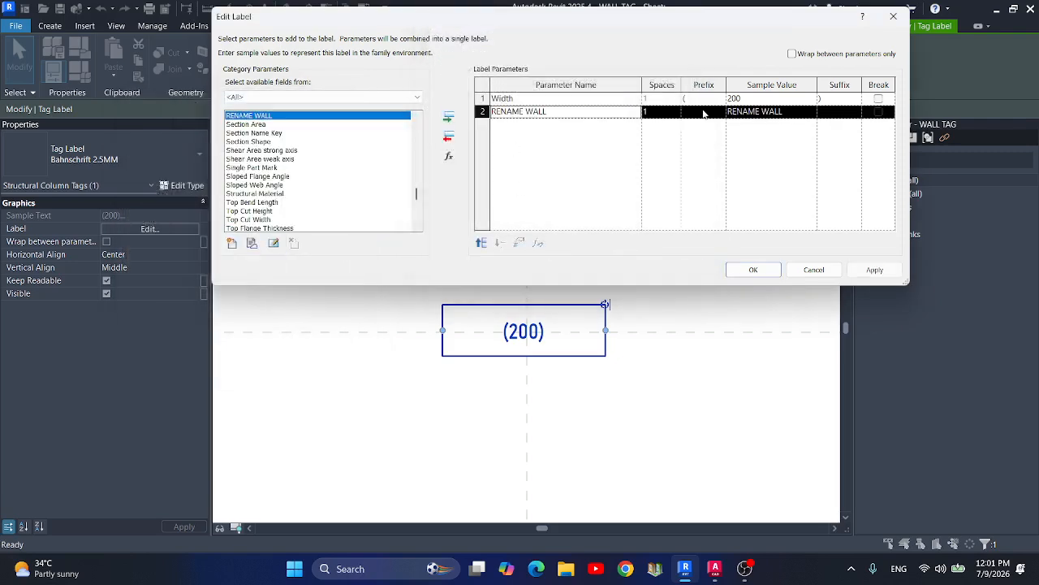
Put RENAME WALL ahead of Width, give it sample value W1 and a hyphen suffix, and accept the label.
left_click(481, 243)
left_click(772, 98)
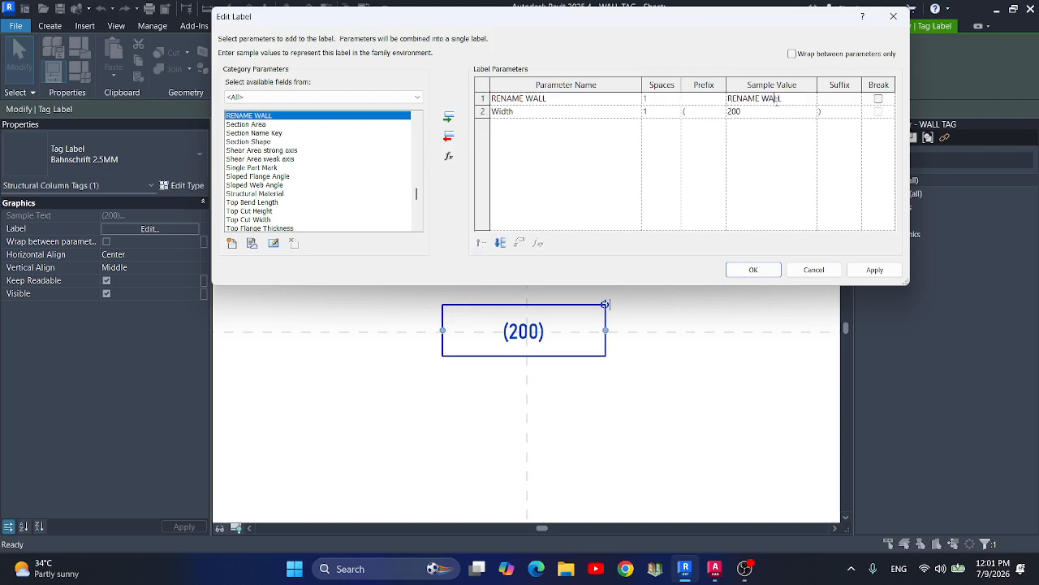
left_click(775, 98)
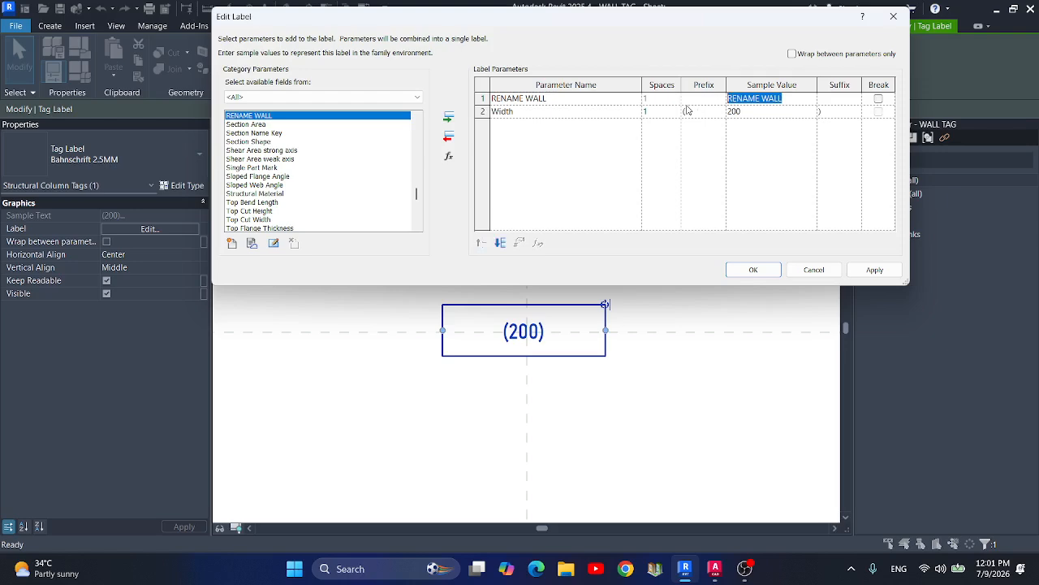
type("W1")
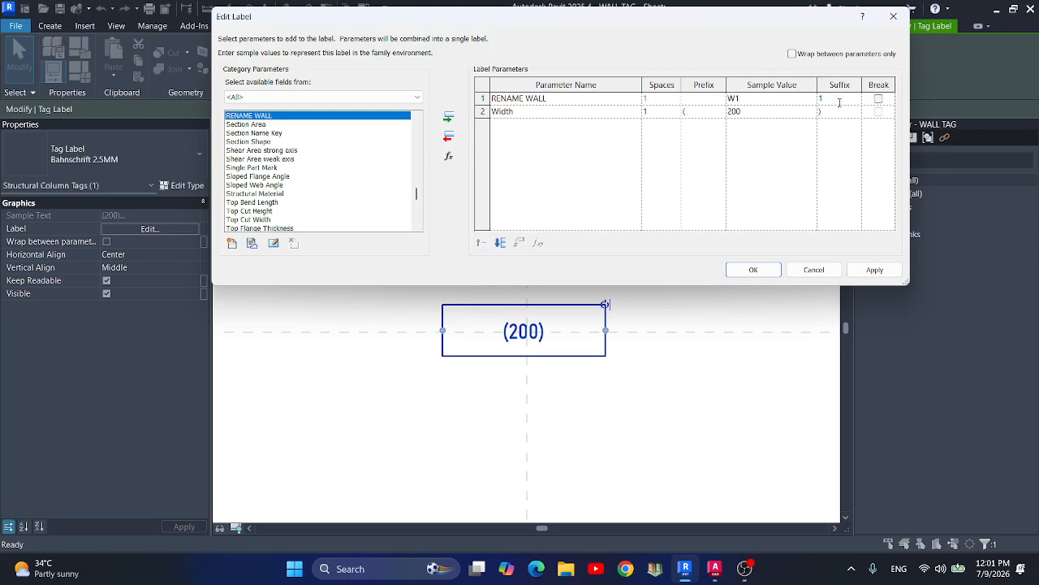
left_click(753, 270)
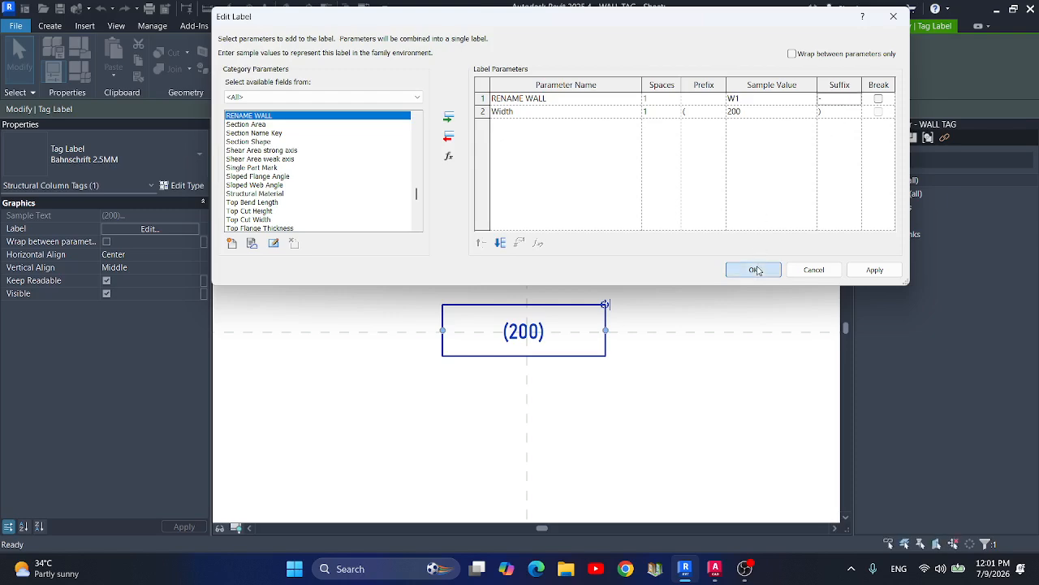
Set the spaces before Width to 0 in the tag's label and accept the change.
double_click(546, 350)
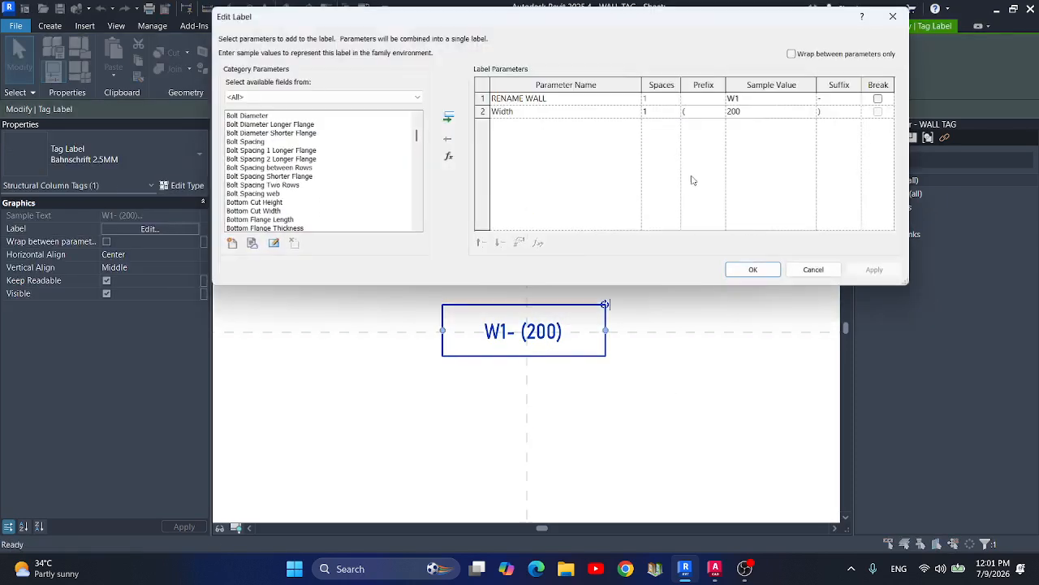
left_click(676, 115)
type("0")
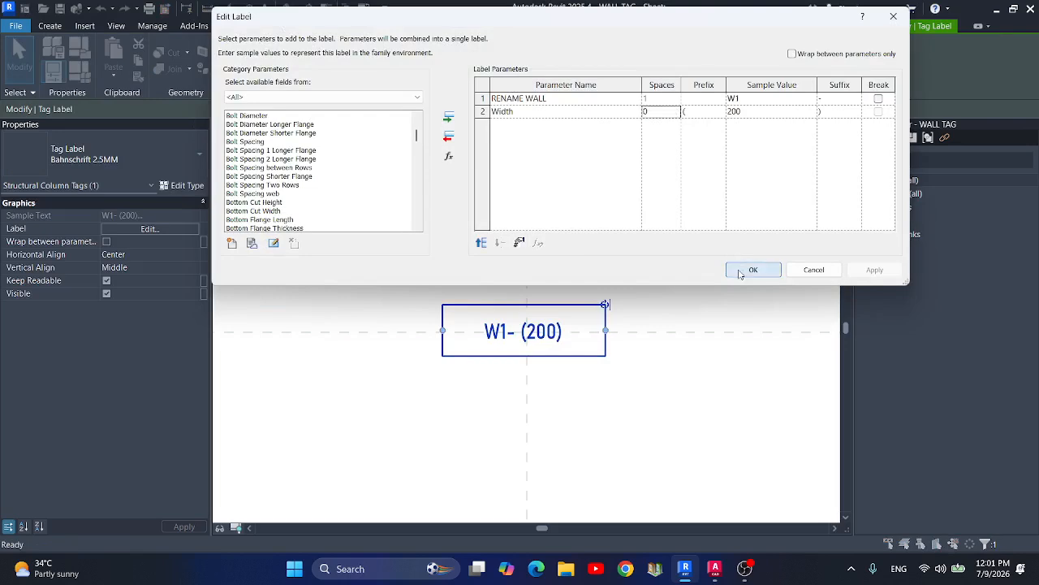
left_click(753, 269)
left_click(703, 378)
Save the family over the existing WALL TAG.rfa and load it into MODERN VILLA, overwriting the existing version and its parameter values.
left_click(62, 10)
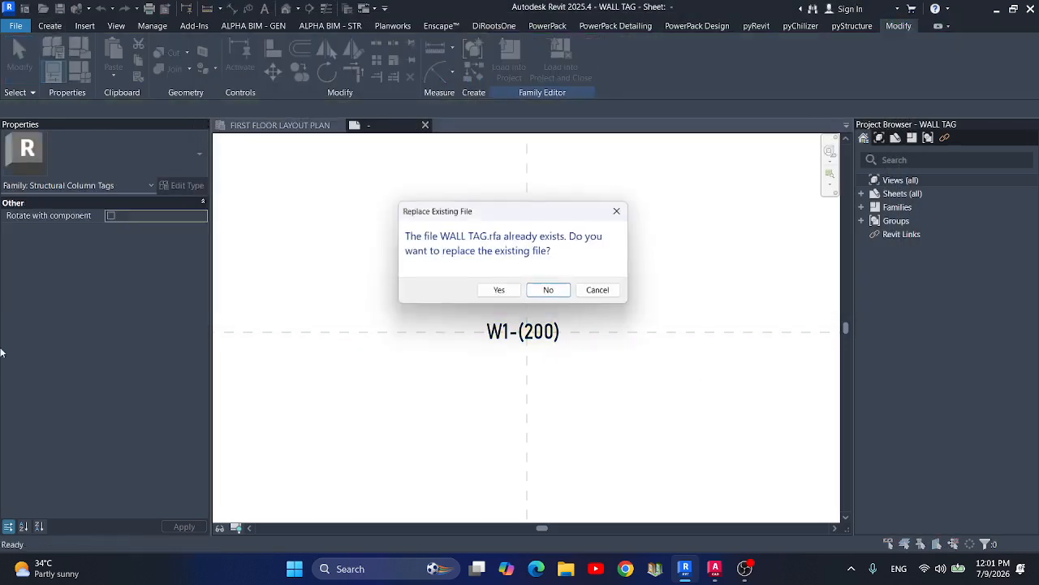
left_click(501, 292)
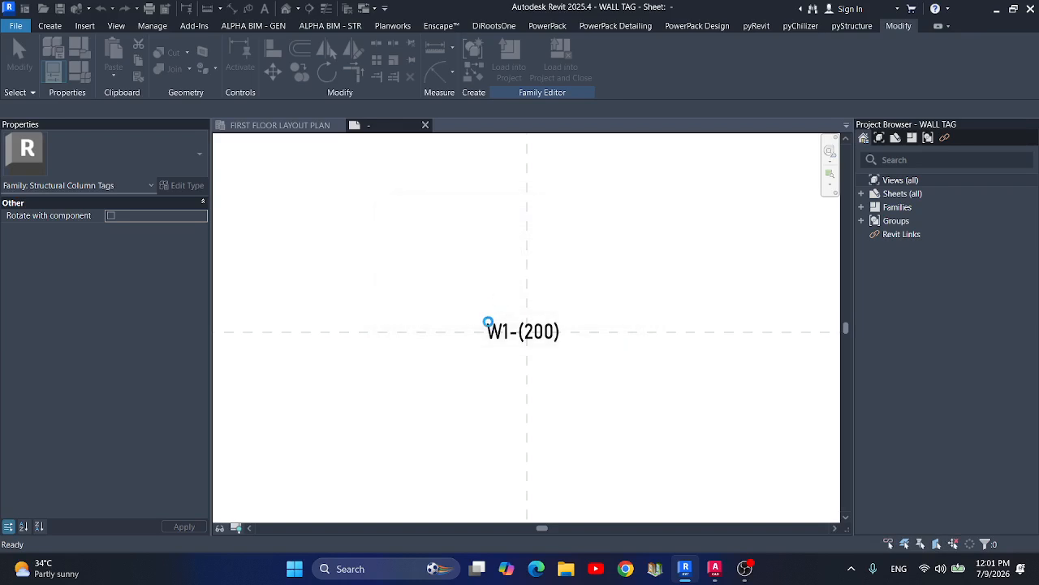
left_click(488, 329)
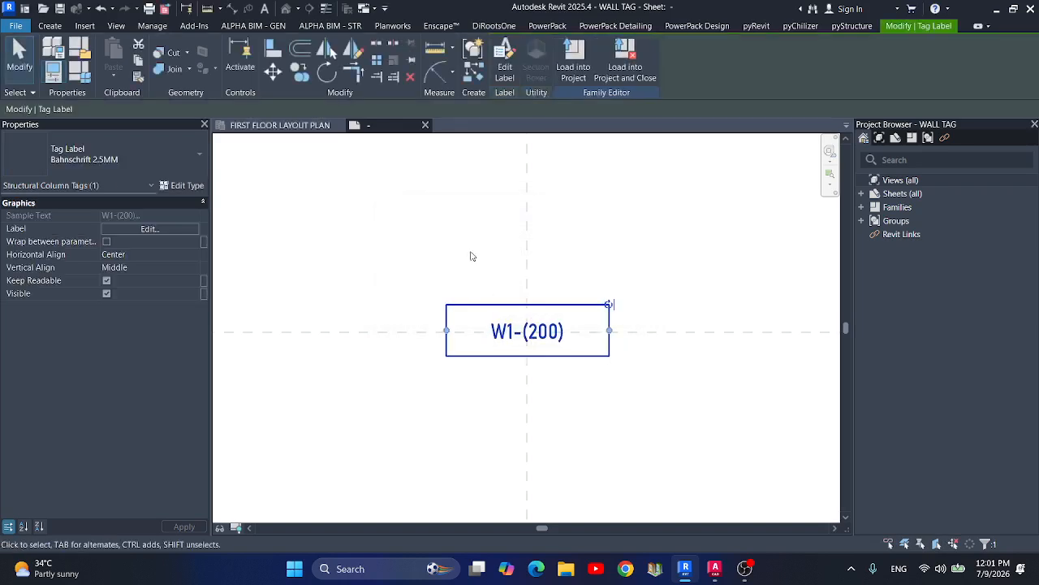
left_click(463, 192)
left_click(507, 71)
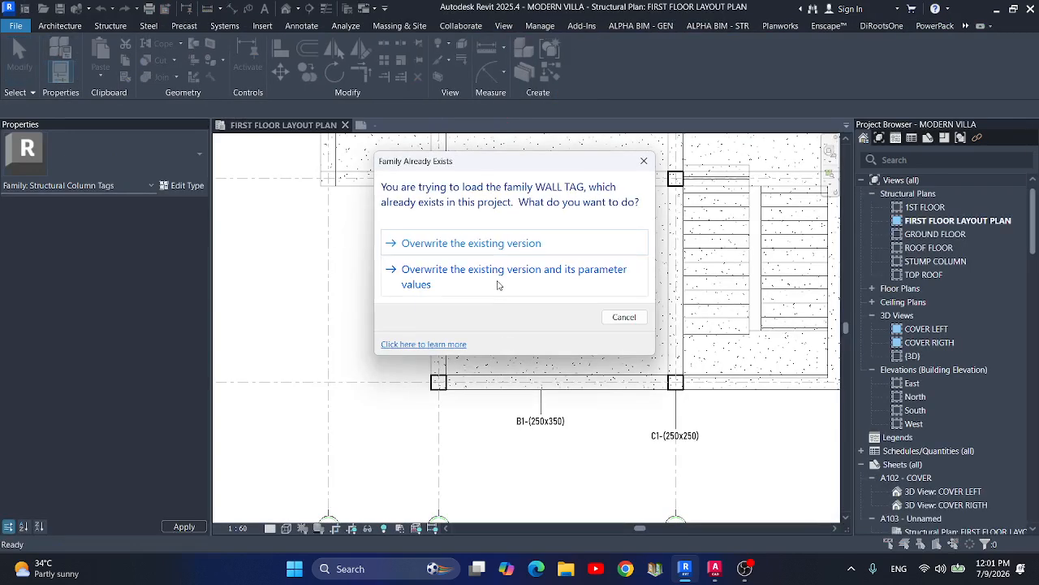
left_click(497, 280)
Draw a vertical structural wall of type Basic Wall 100 inside the slab bay between grids 1 and 2.
scroll(557, 393, "up", 1)
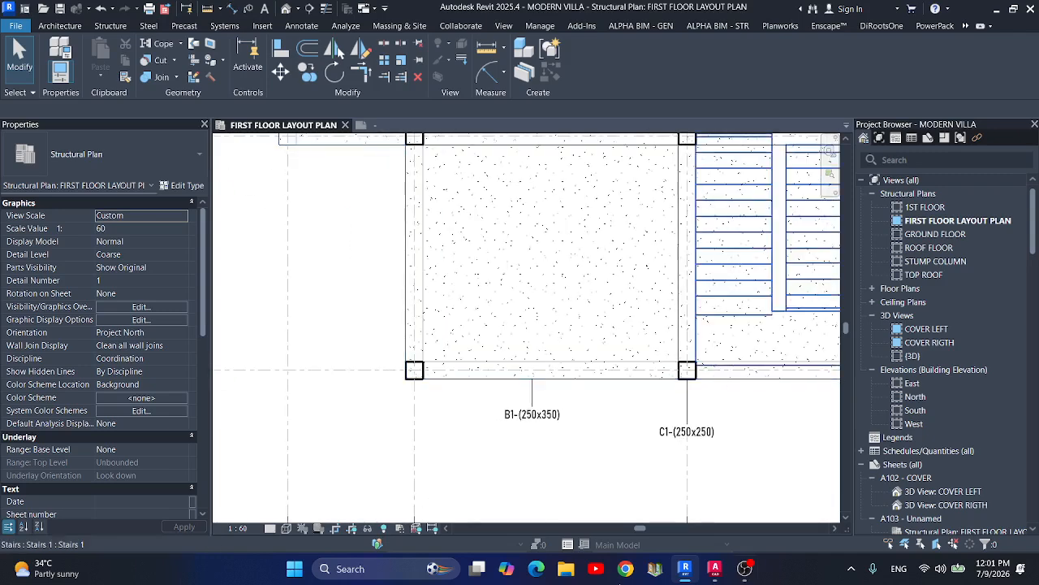
left_click(109, 26)
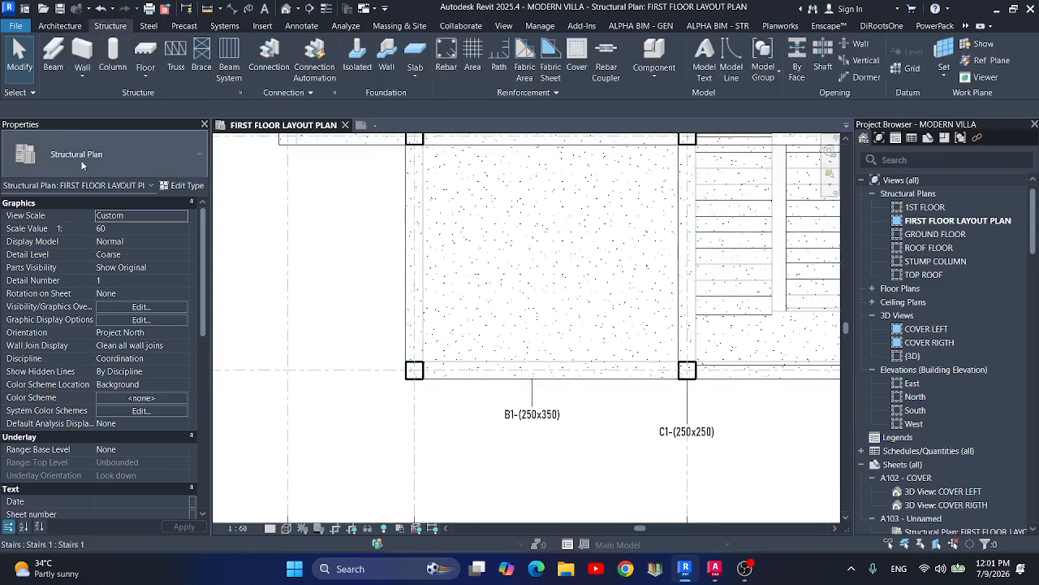
left_click(82, 50)
scroll(511, 297, "up", 1)
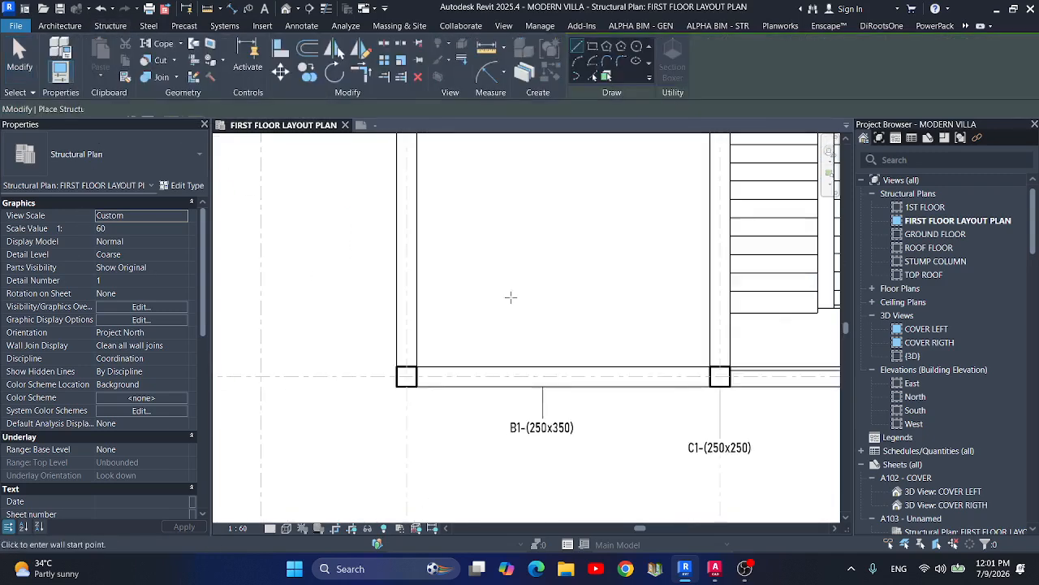
left_click(540, 188)
left_click(540, 307)
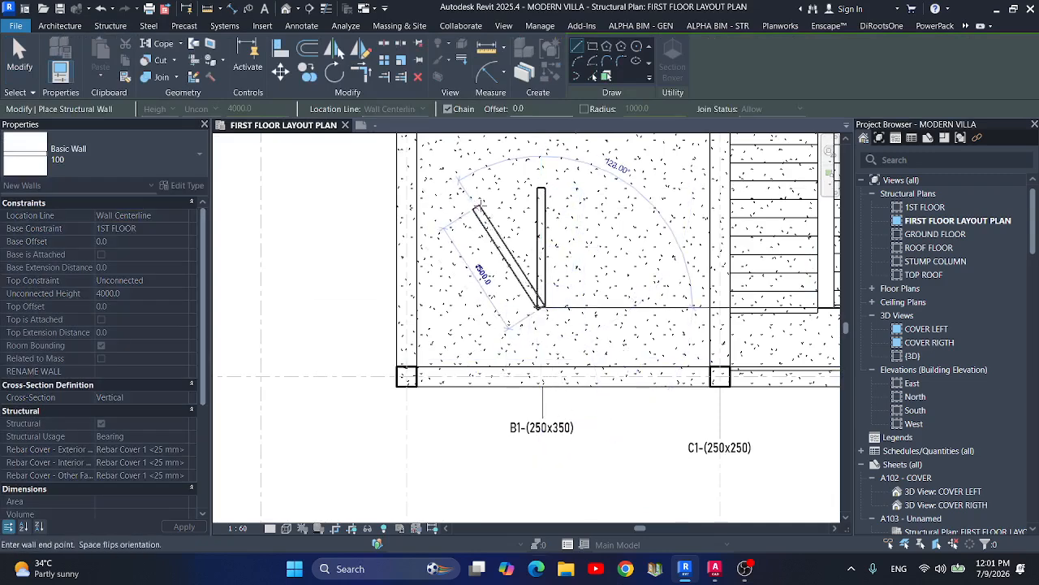
key("Escape")
key("Escape")
Try to tag the new structural wall by category.
key("t")
key("g")
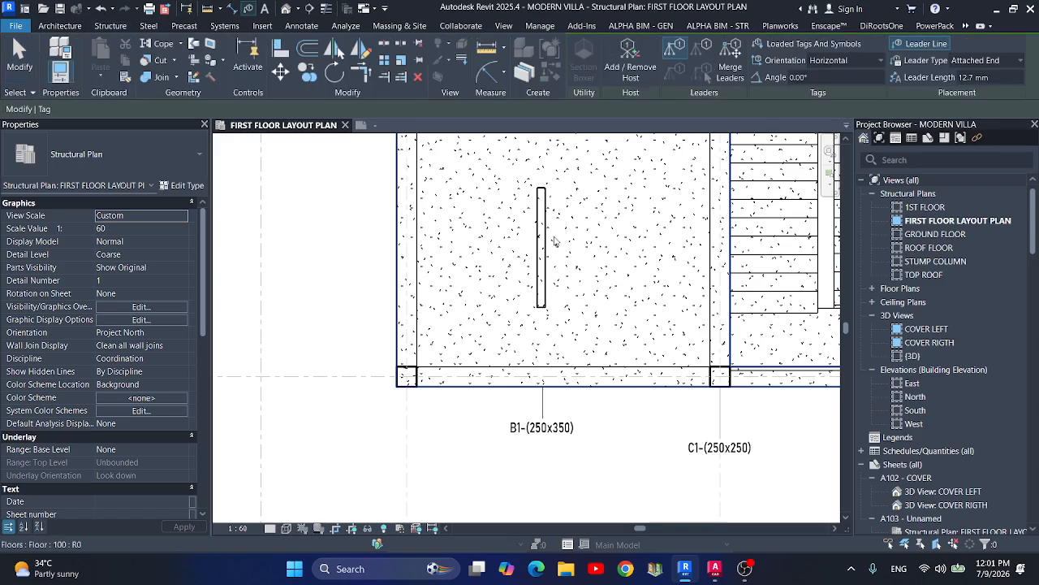
left_click(549, 238)
left_click(585, 295)
scroll(545, 248, "down", 1)
key("Escape")
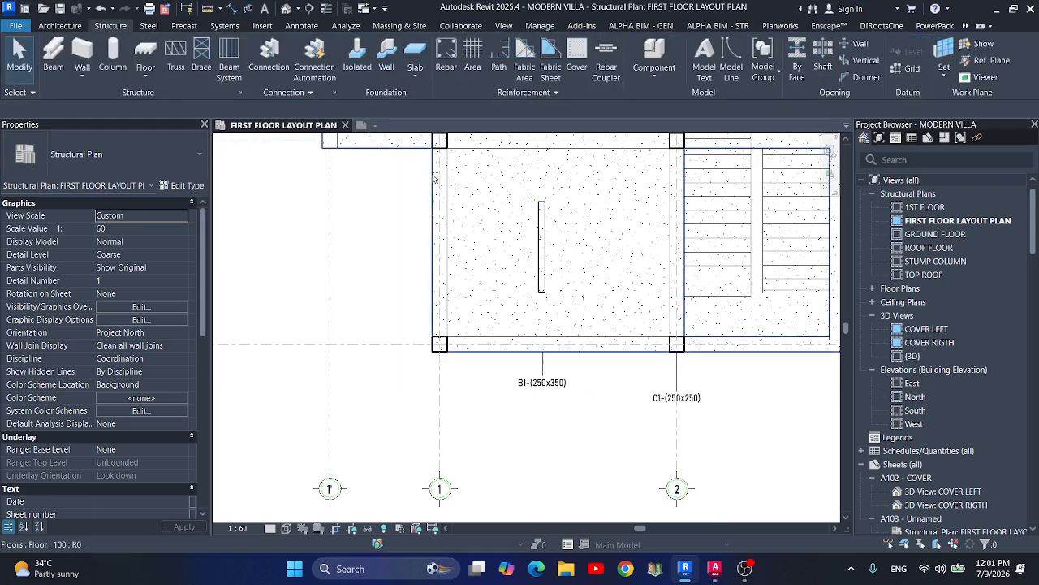
Close the WALL TAG family without saving, and delete WALL TAG, WALL TAG.0001 and WALL TAG.0002 from the TITLEBLOCK folder in File Explorer.
left_click(431, 124)
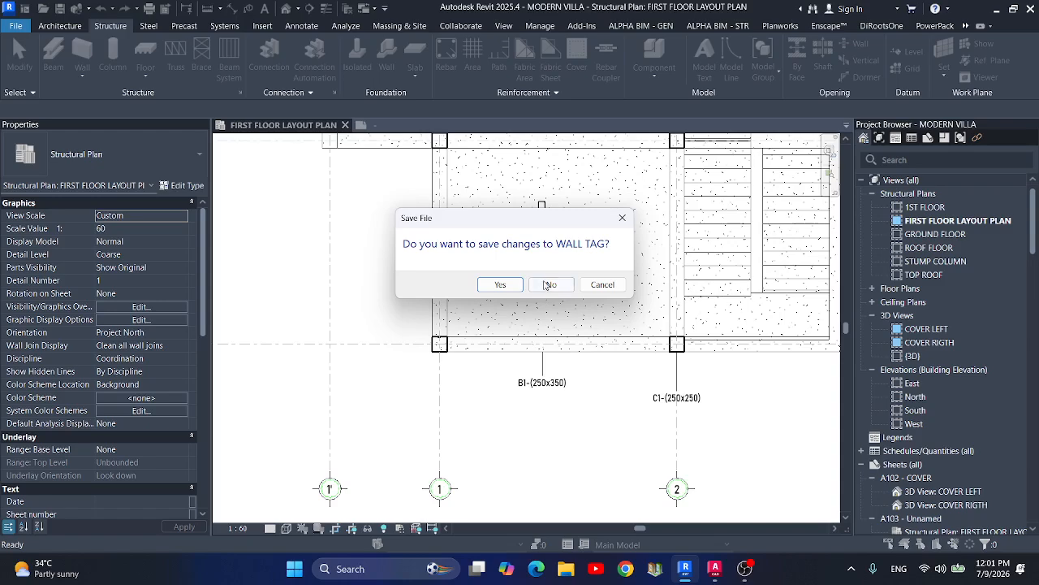
left_click(549, 283)
left_click(566, 569)
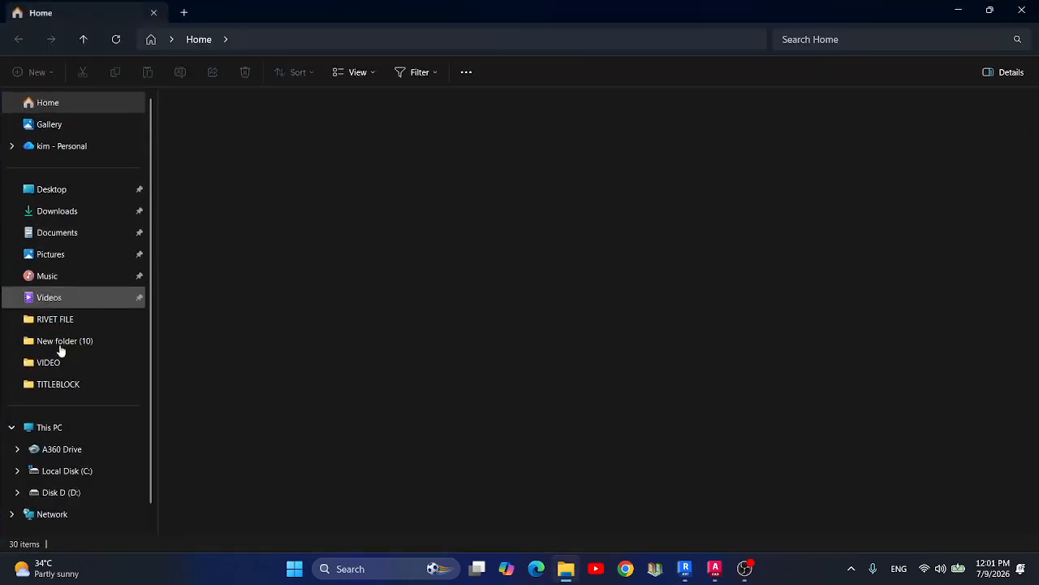
left_click(69, 383)
left_click(220, 237)
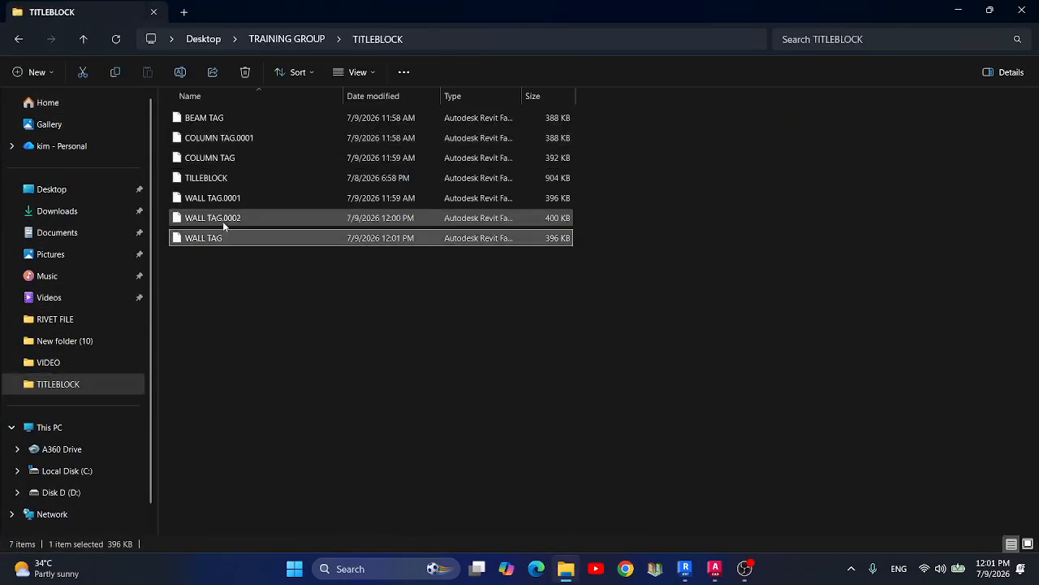
left_click(218, 198, "shift")
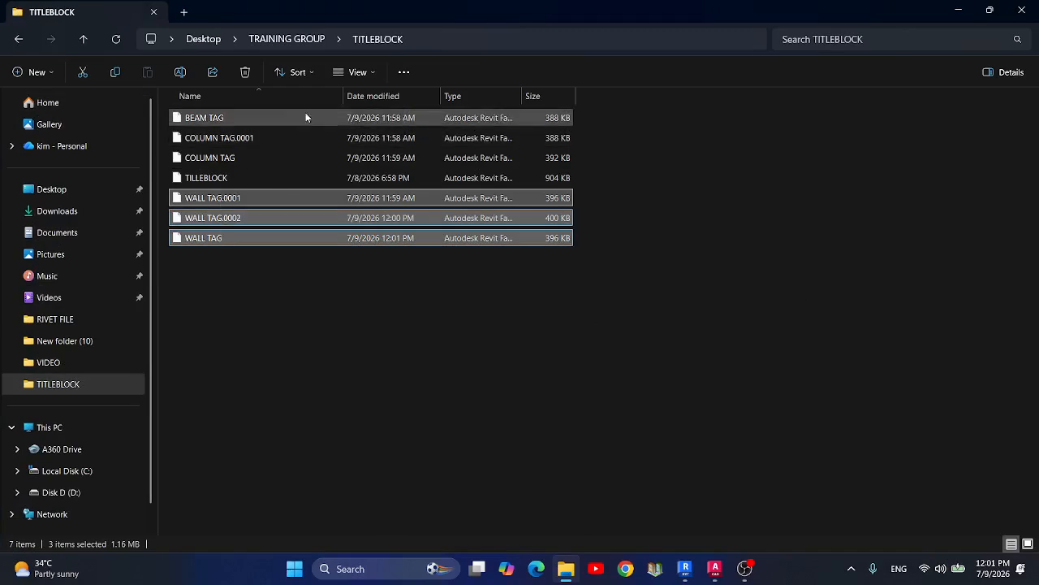
left_click(244, 72)
left_click(958, 11)
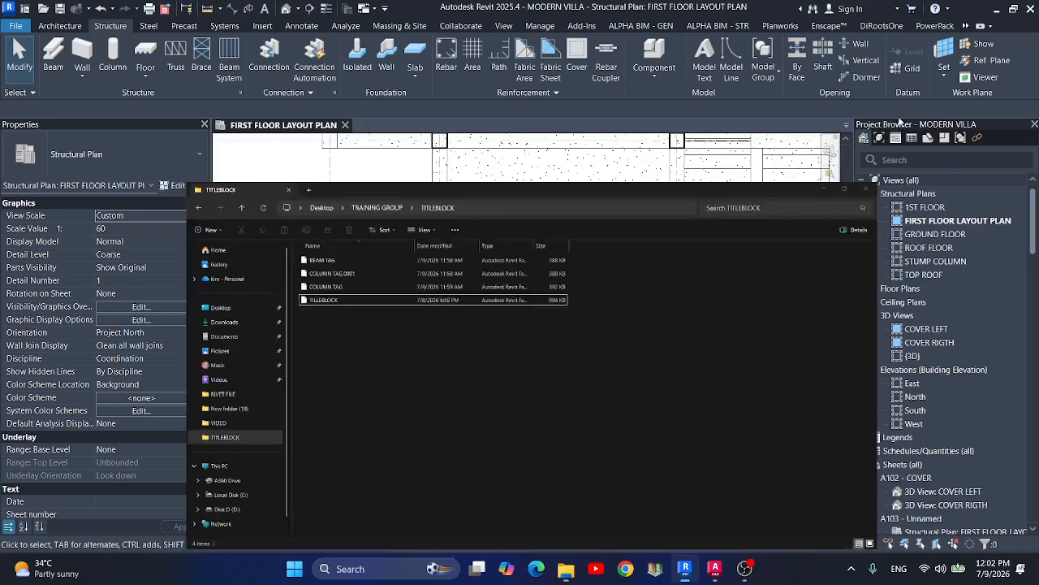
Find the WALL TAG family in the MODERN VILLA project and delete it.
scroll(495, 265, "up", 1)
scroll(544, 263, "down", 2)
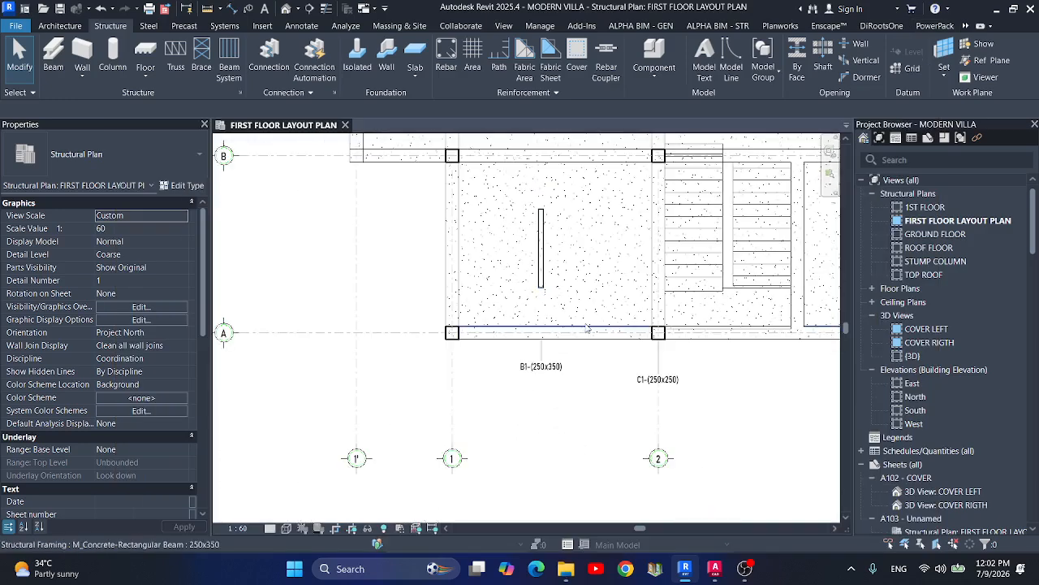
left_click(906, 160)
type("WA")
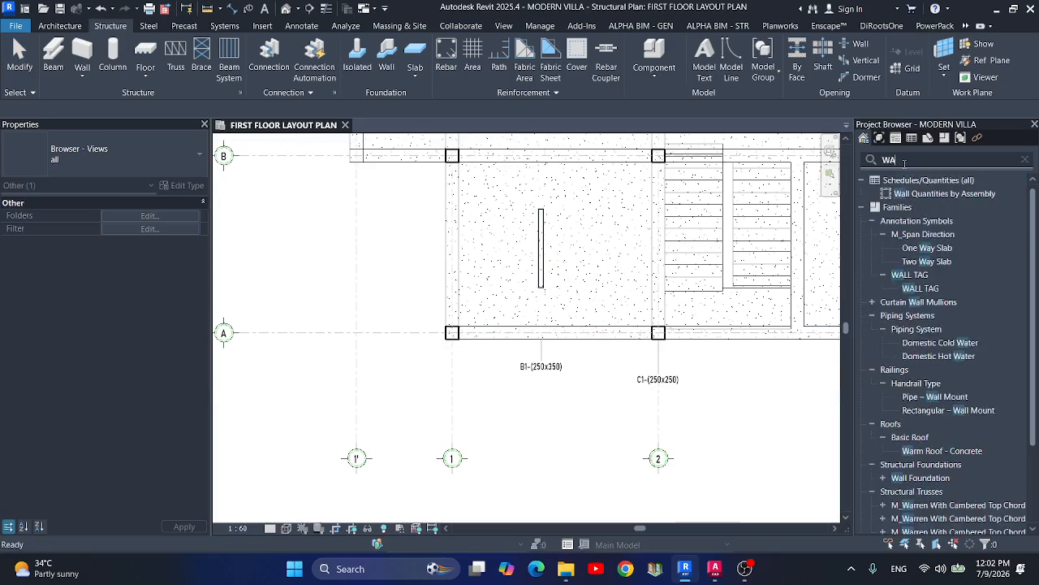
right_click(913, 274)
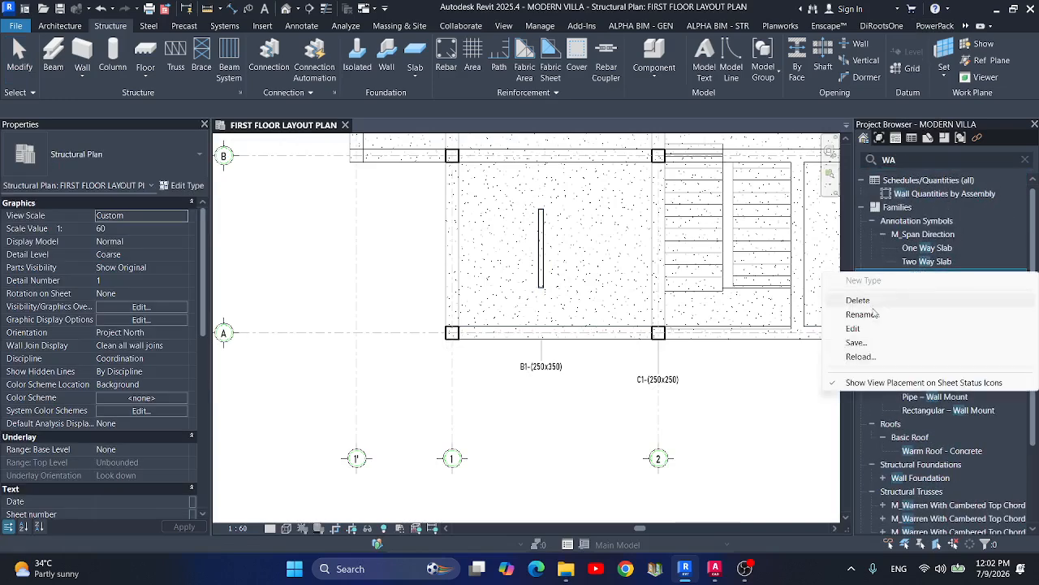
left_click(859, 302)
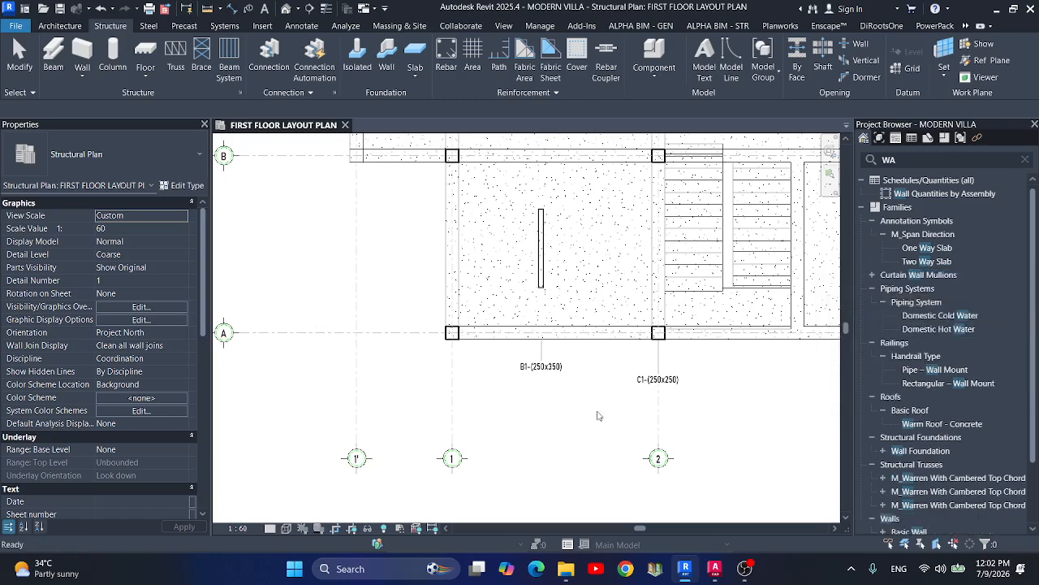
scroll(598, 416, "up", 2)
scroll(557, 430, "down", 2)
Create a new family from the Metric Generic Tag template in the Annotations folder.
left_click(13, 28)
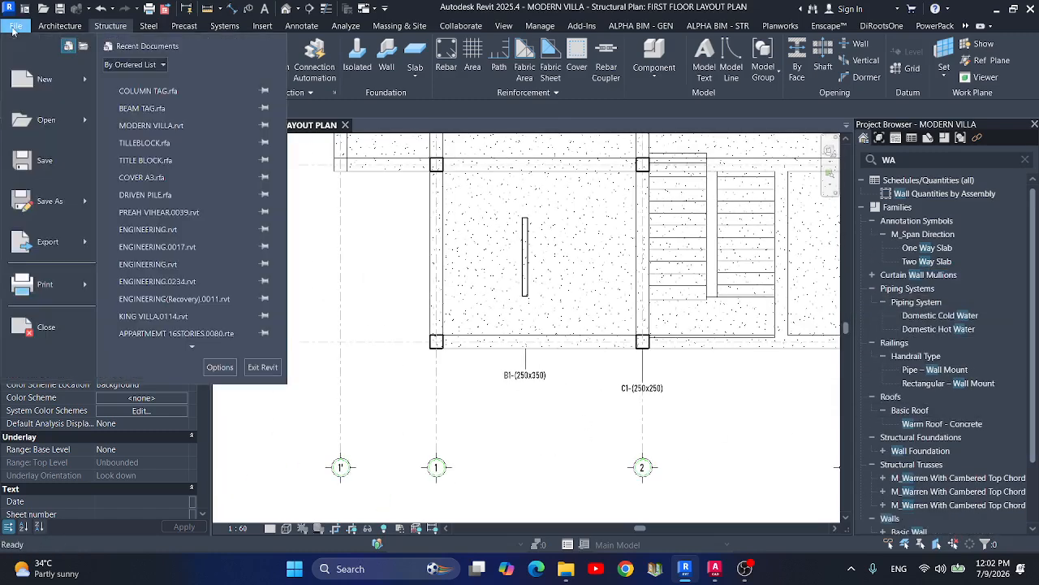
mouse_move(45, 79)
left_click(150, 120)
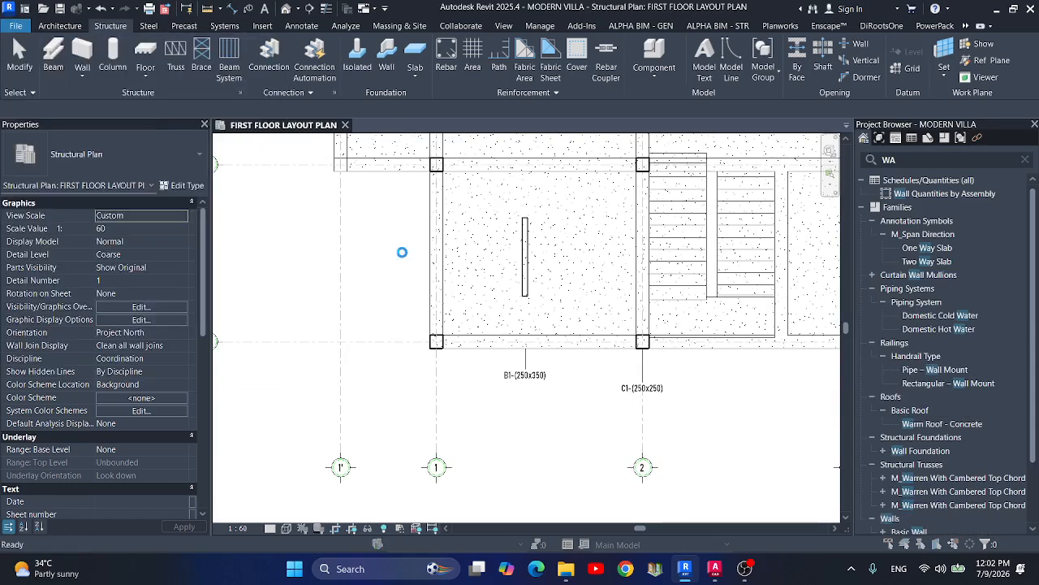
double_click(129, 107)
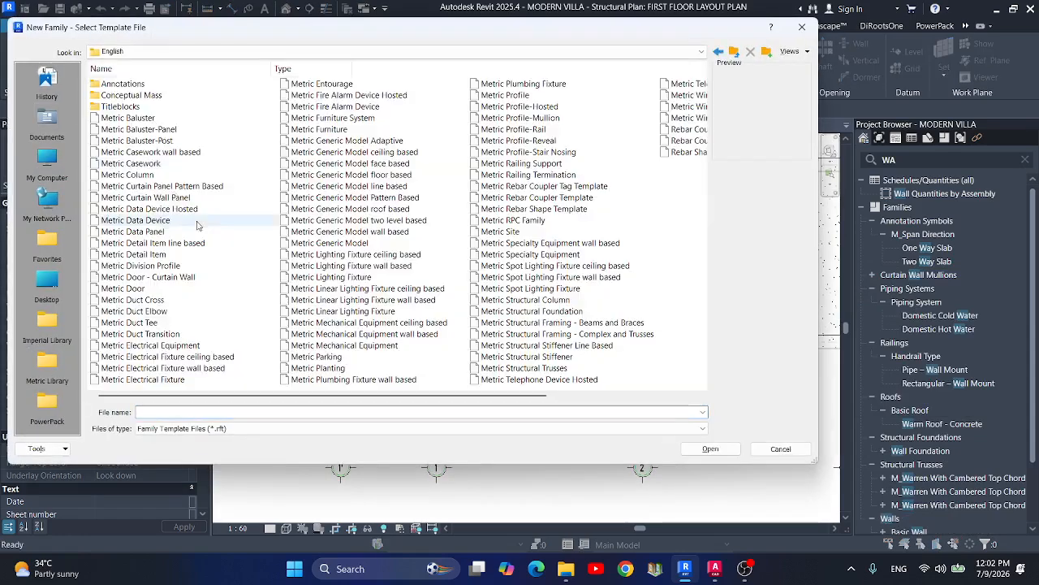
double_click(123, 84)
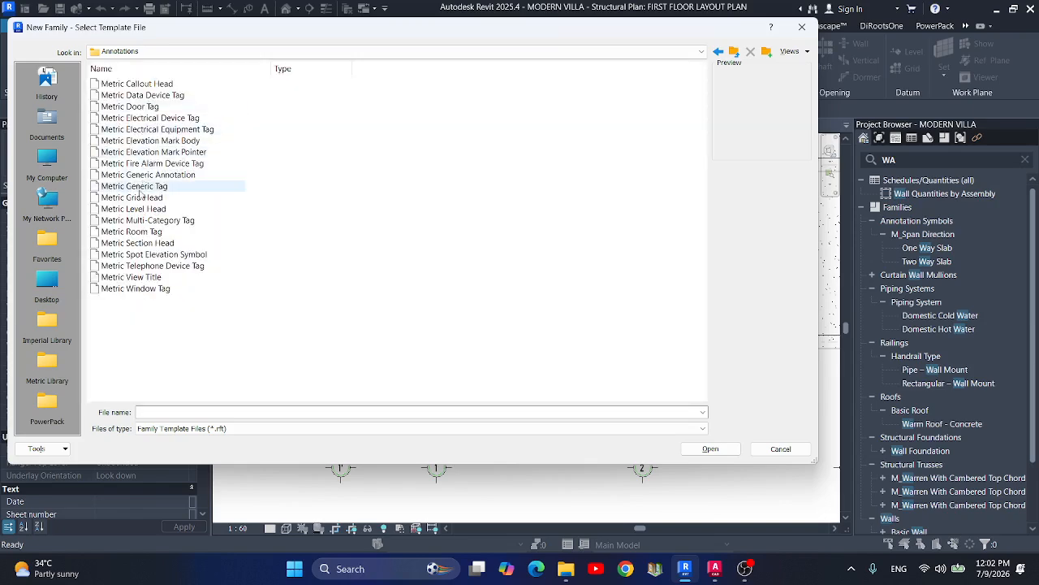
left_click(140, 189)
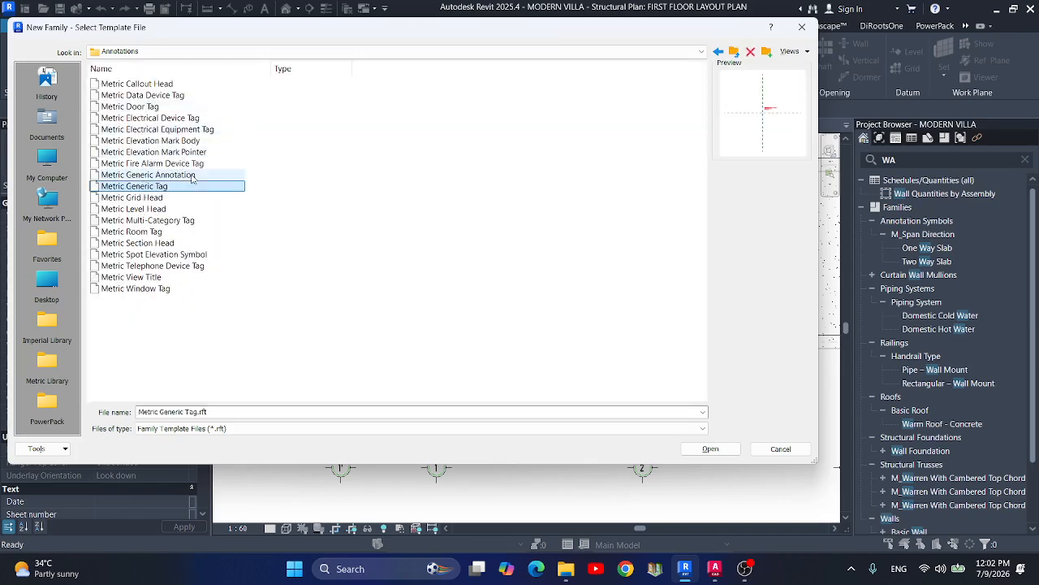
left_click(709, 449)
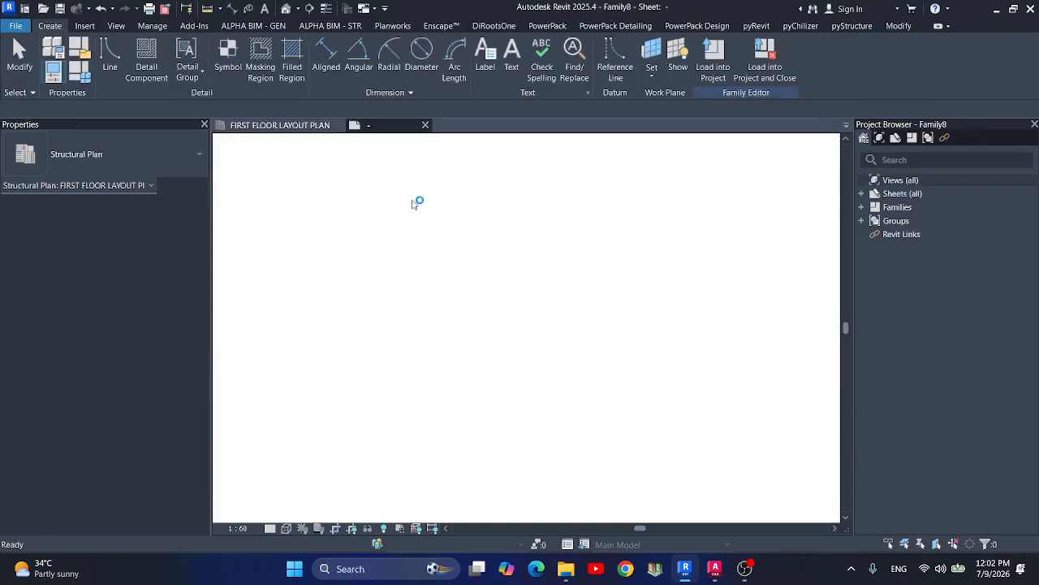
Delete the template's note text and set the family category to Wall Tags.
left_click(552, 300)
key("Delete")
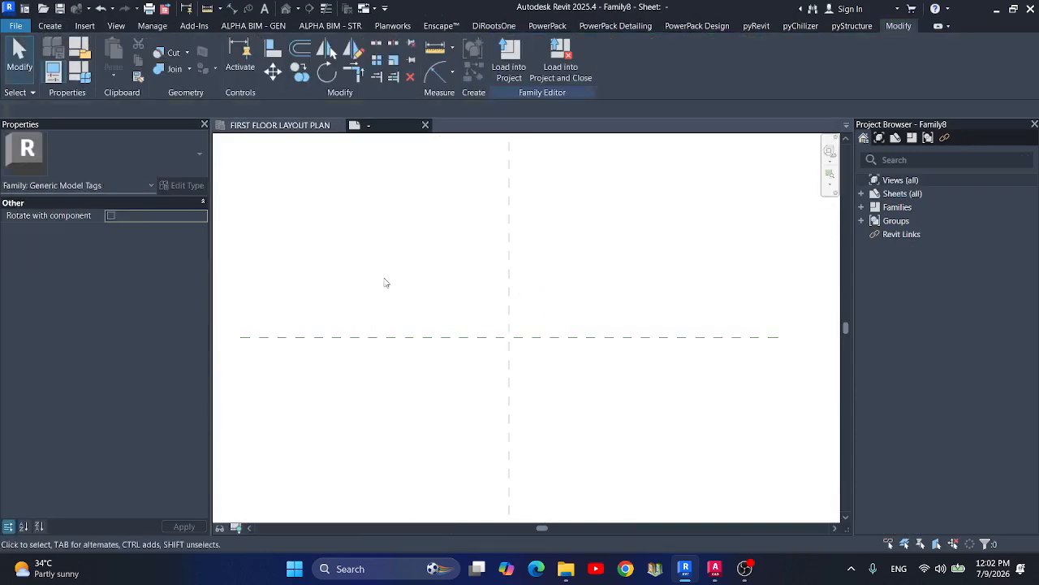
left_click(80, 49)
left_click_drag(394, 157, 393, 212)
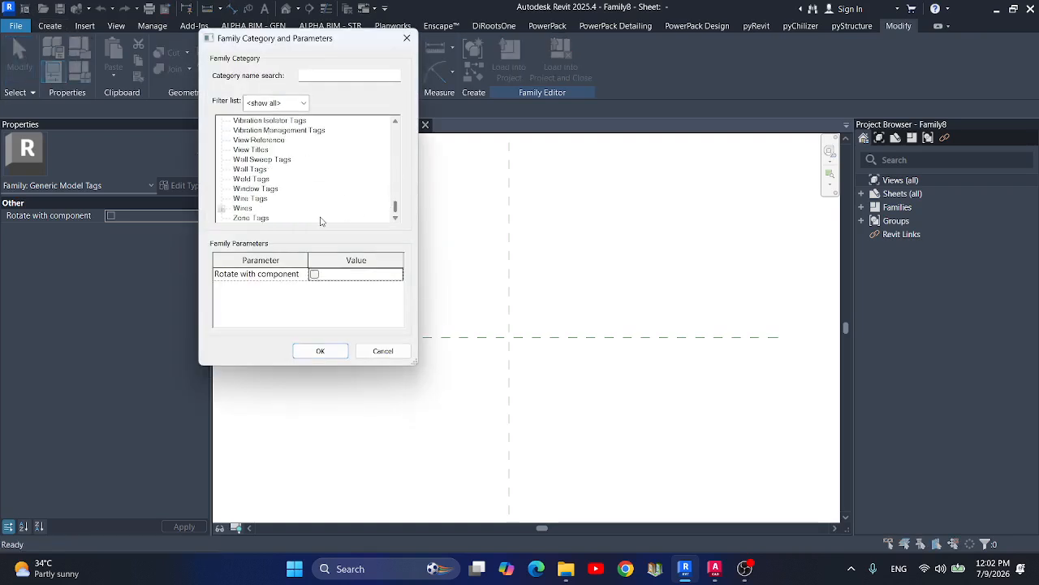
left_click(251, 170)
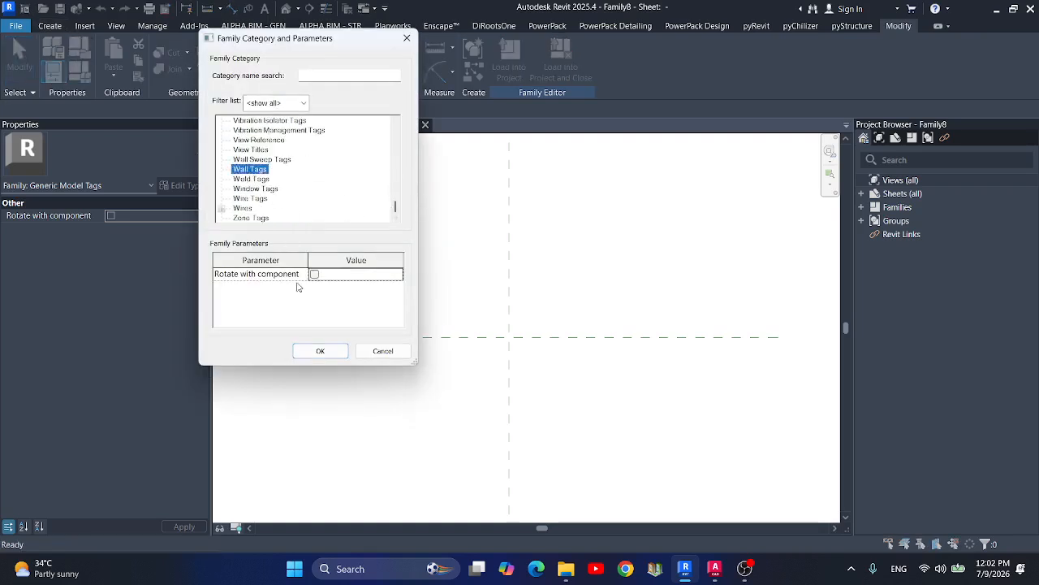
left_click(309, 356)
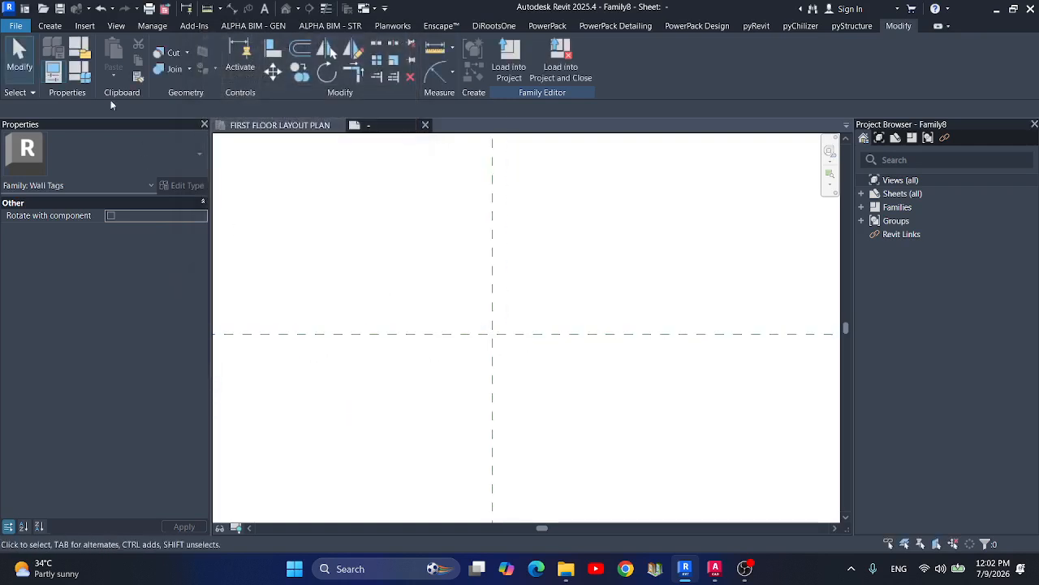
left_click(82, 50)
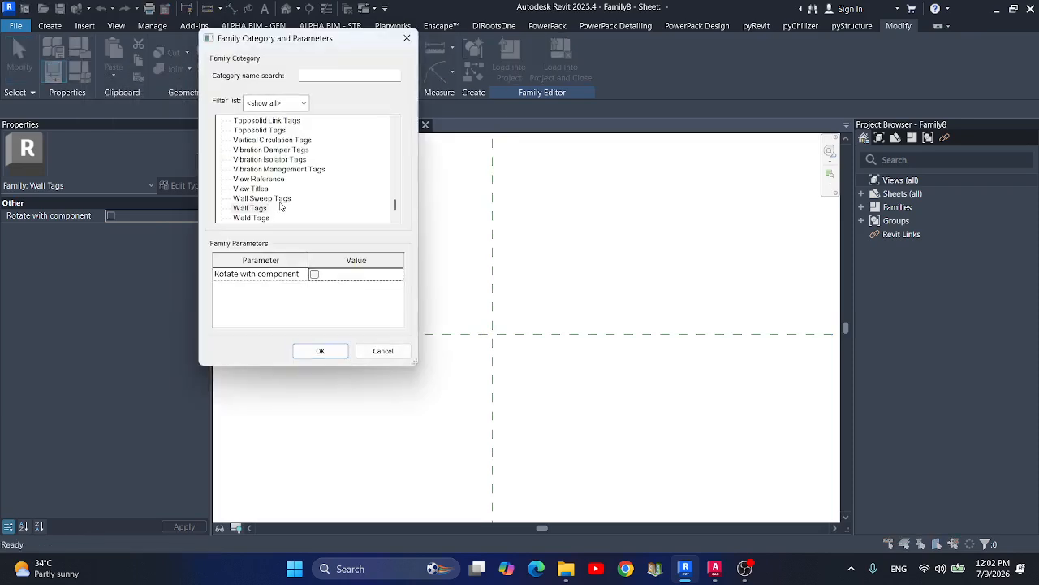
left_click(315, 351)
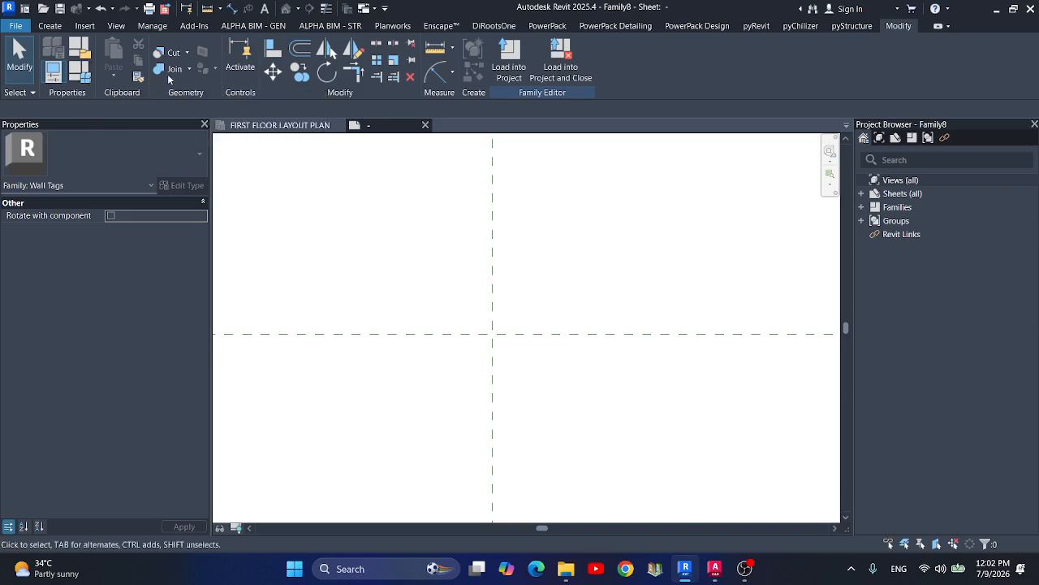
Start a label, set its text font to Bahnschrift, and duplicate the 3mm label type as Bahnschrift 2MM.
left_click(49, 26)
left_click(495, 68)
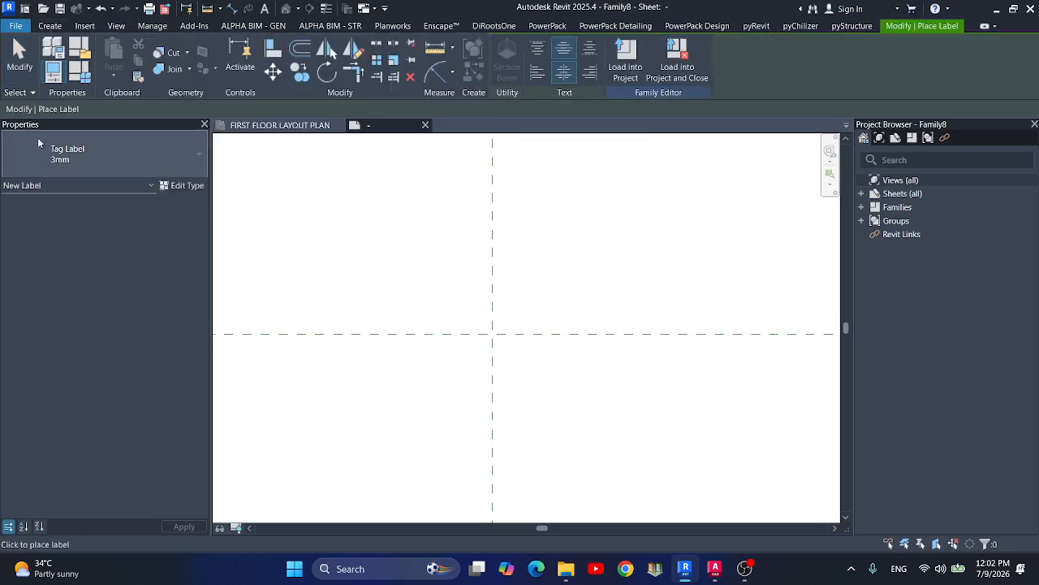
left_click(186, 185)
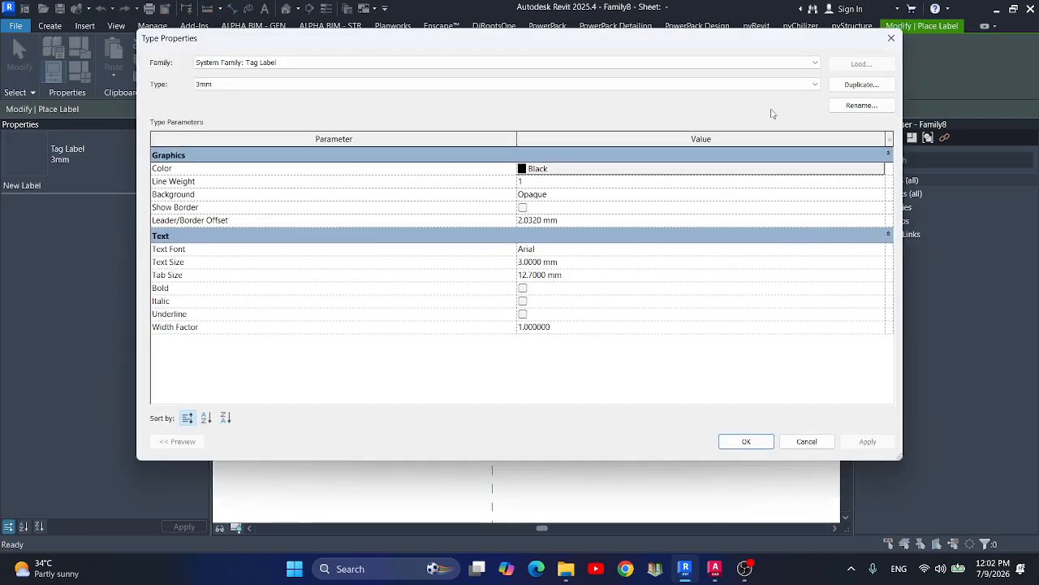
left_click(575, 248)
type("Bahnschrift")
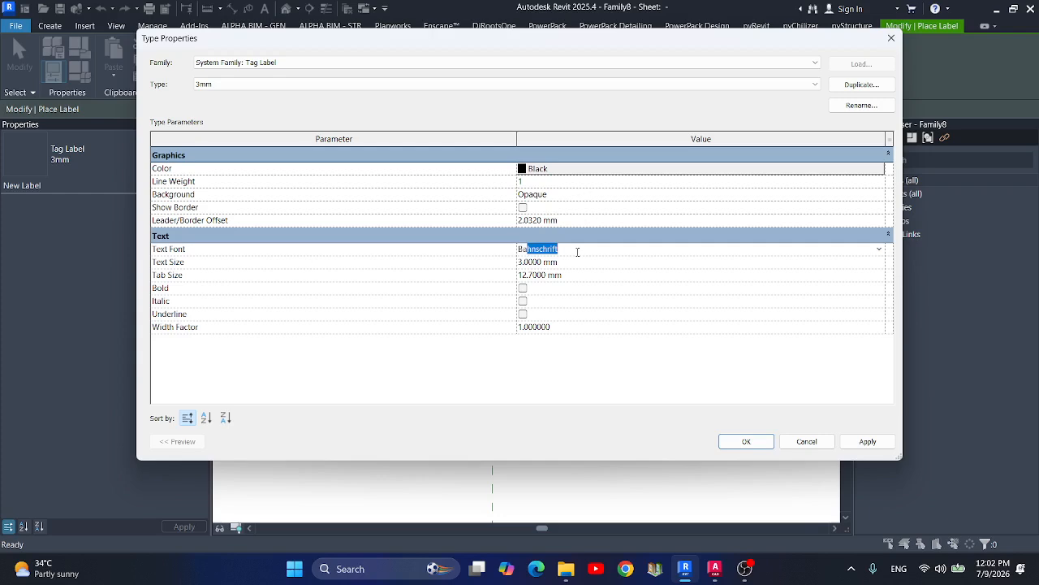
left_click(852, 87)
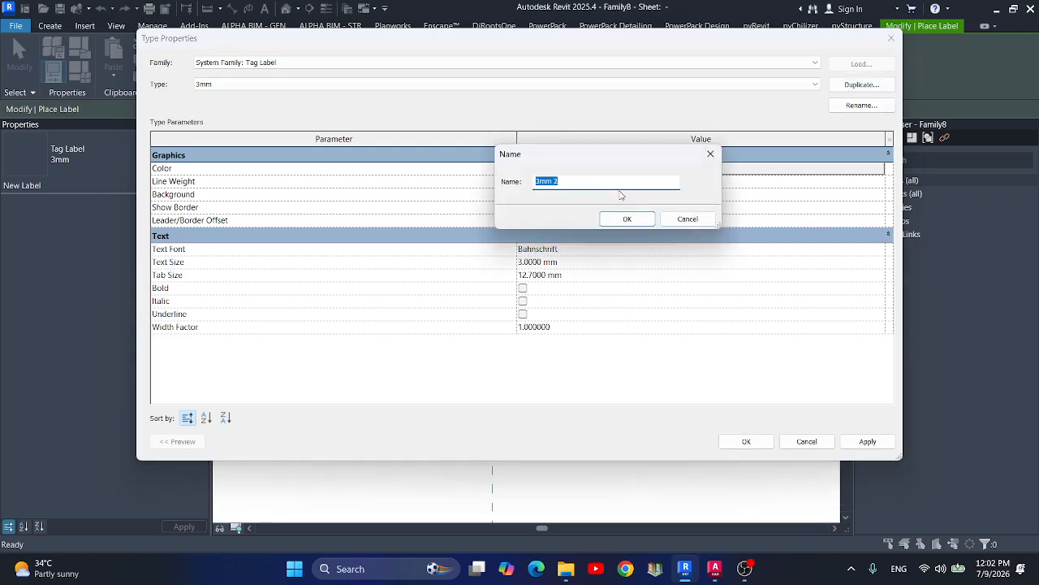
type("Bahnschrift")
left_click(621, 219)
Give the Bahnschrift 2MM label type a transparent background, 2 mm text size and 0.8 width factor.
left_click(576, 197)
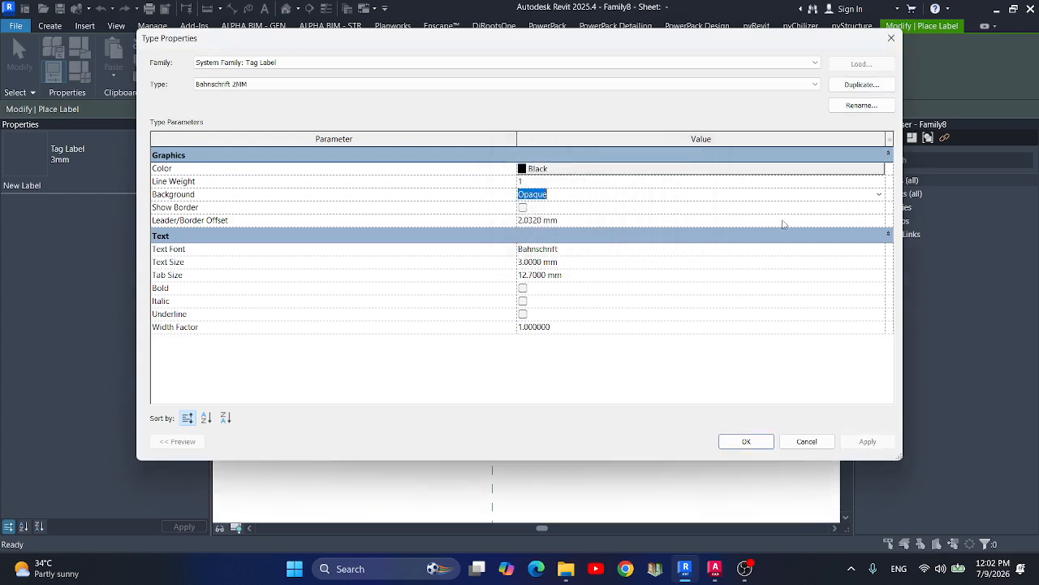
left_click(884, 195)
left_click(568, 207)
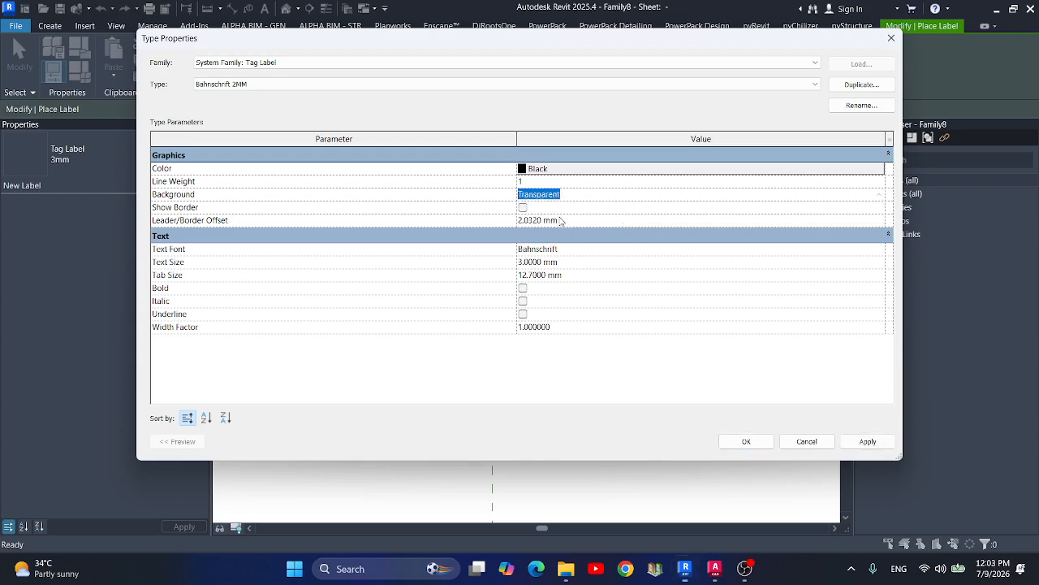
left_click(599, 262)
type("2")
left_click(578, 325)
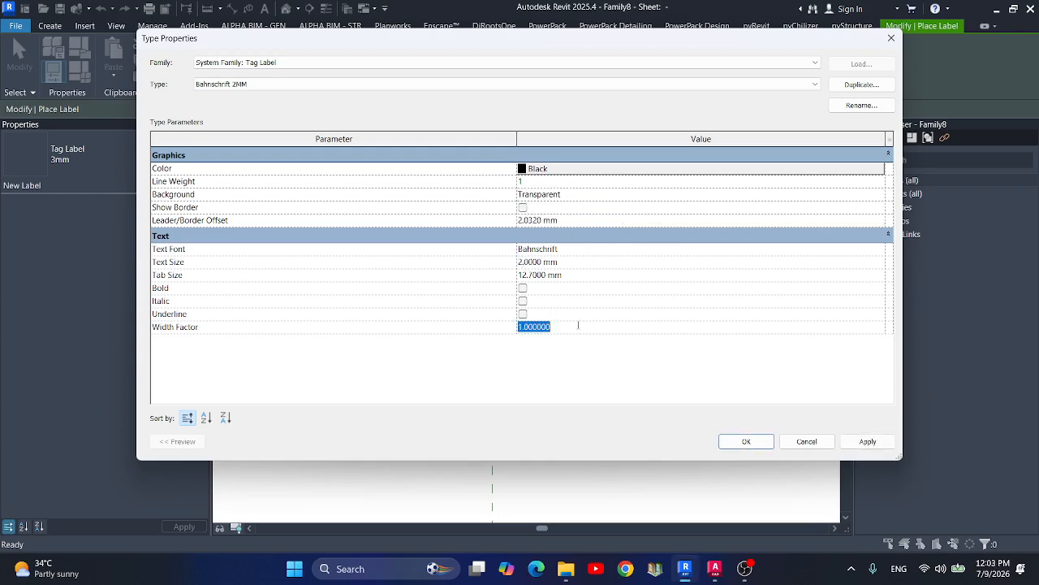
type("0.8")
left_click(868, 441)
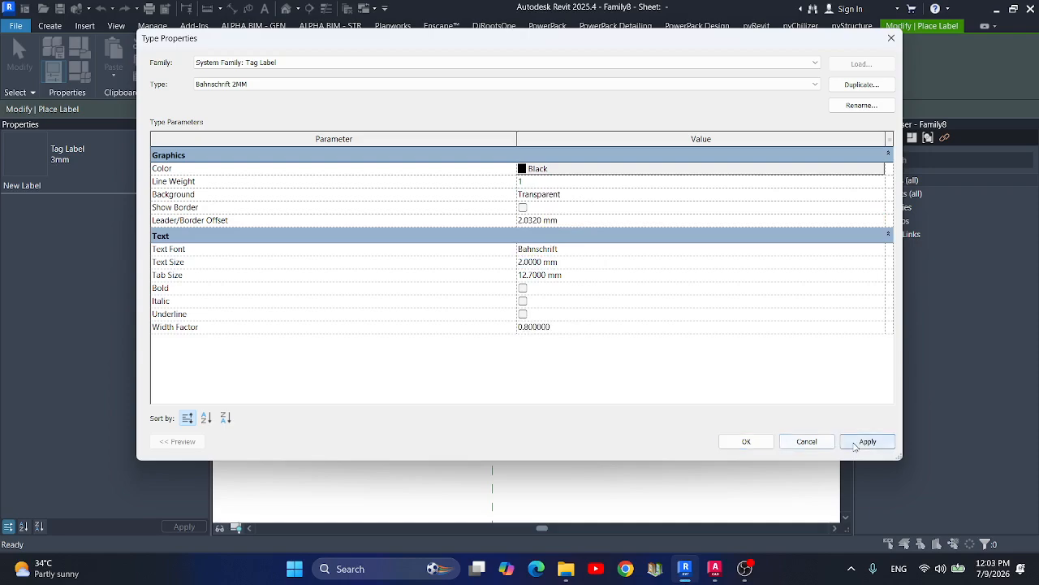
left_click(746, 441)
Place the label near the reference plane intersection and add the shared parameter RENAME WALL to it.
left_click(494, 329)
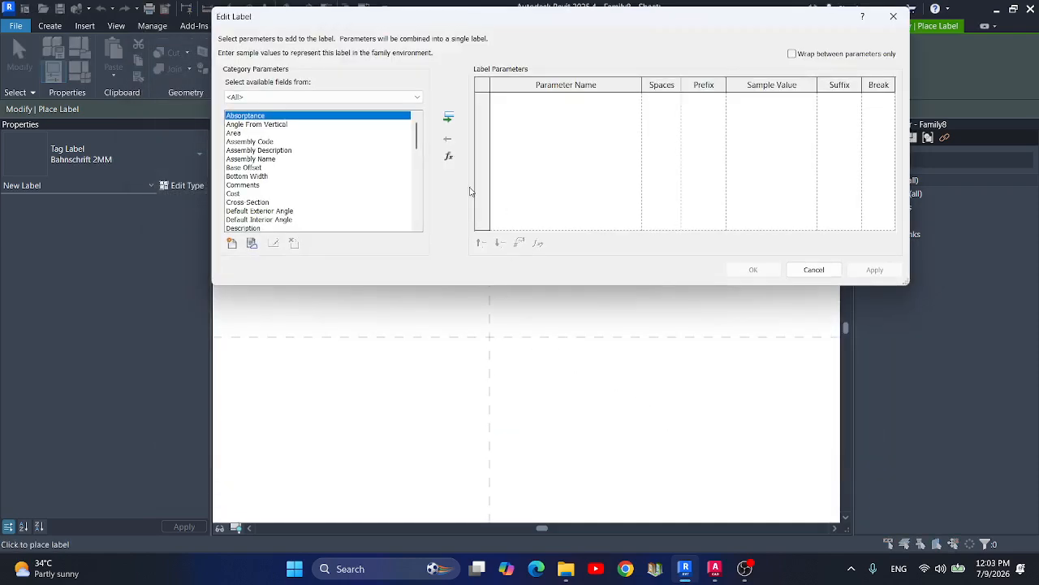
left_click(231, 243)
left_click(593, 116)
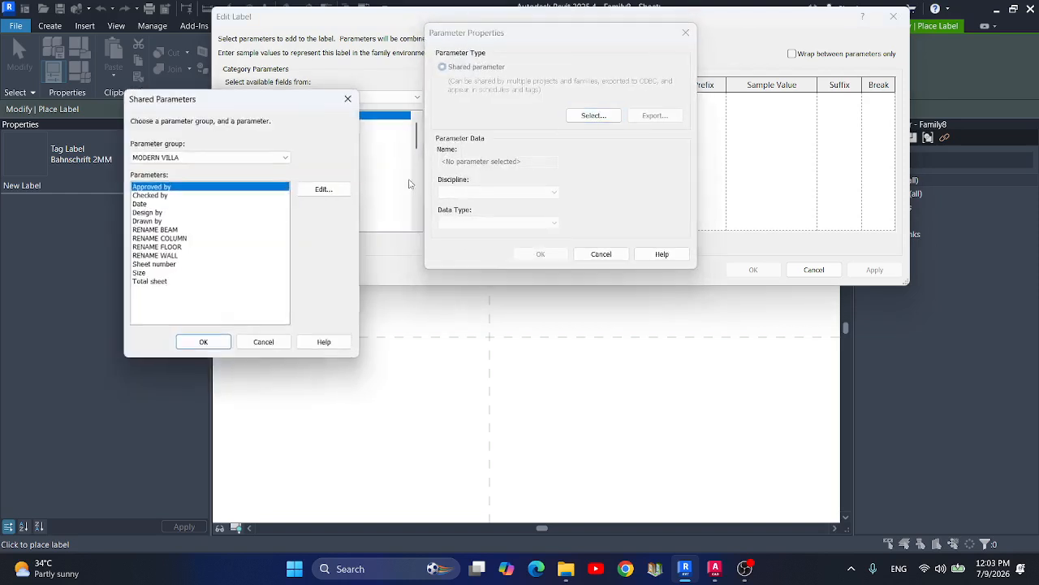
left_click(163, 256)
left_click(203, 342)
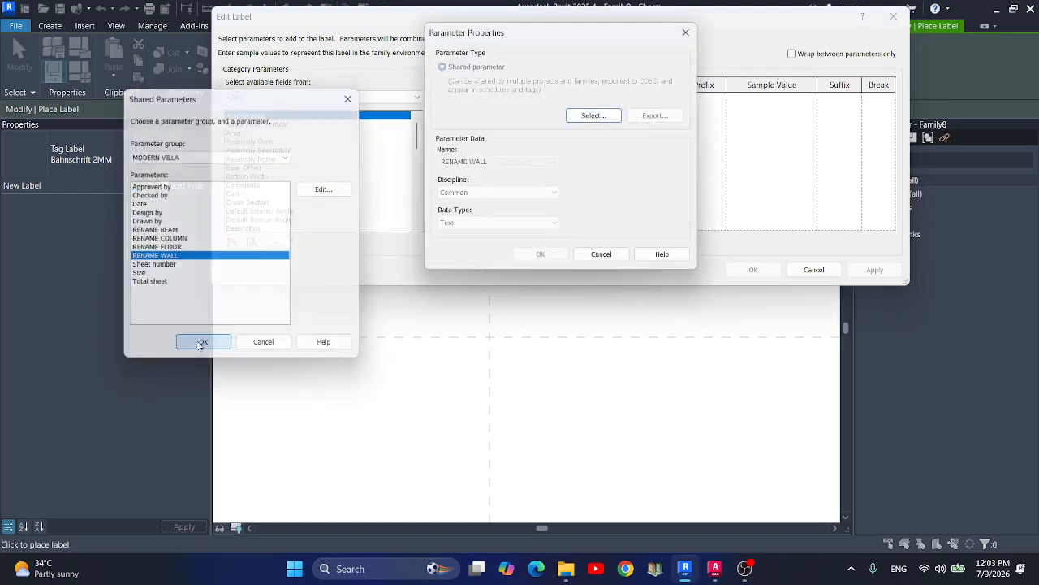
left_click(540, 255)
left_click(448, 117)
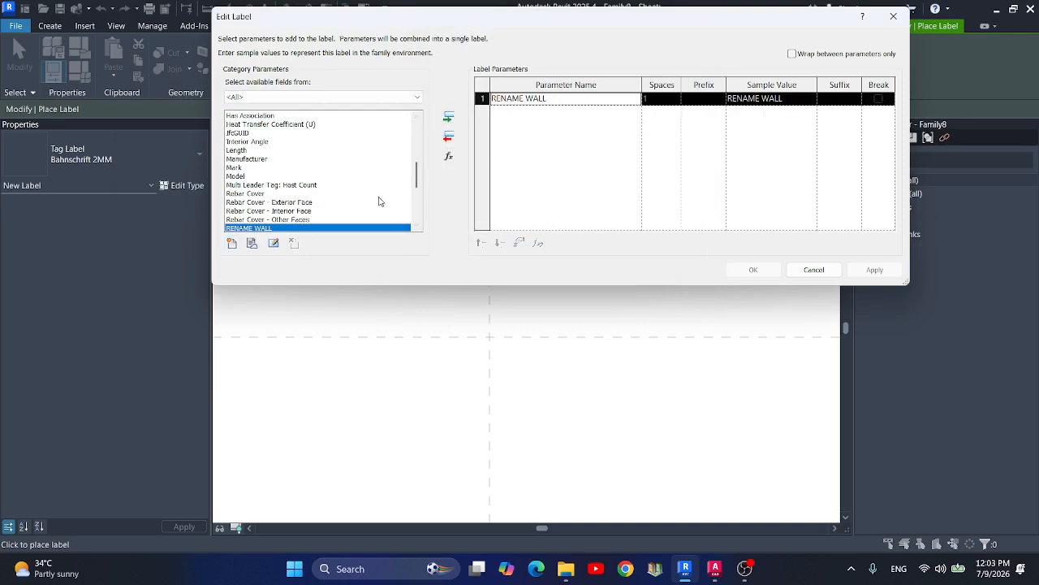
Add the Width parameter to the label with sample value 100, prefix "(" and suffix ")".
scroll(318, 214, "down", 6)
scroll(317, 218, "down", 1)
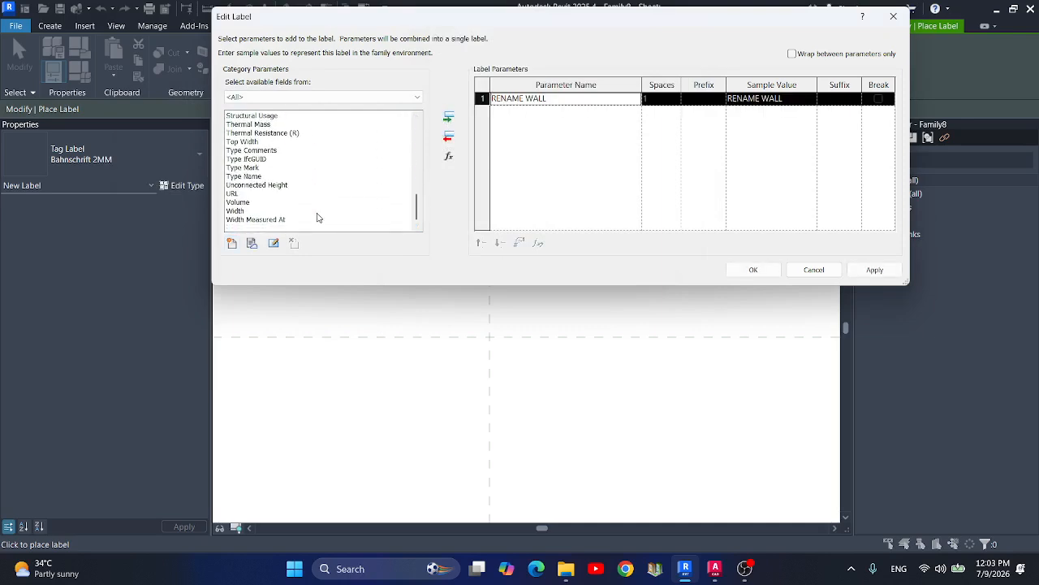
left_click(237, 212)
left_click(448, 117)
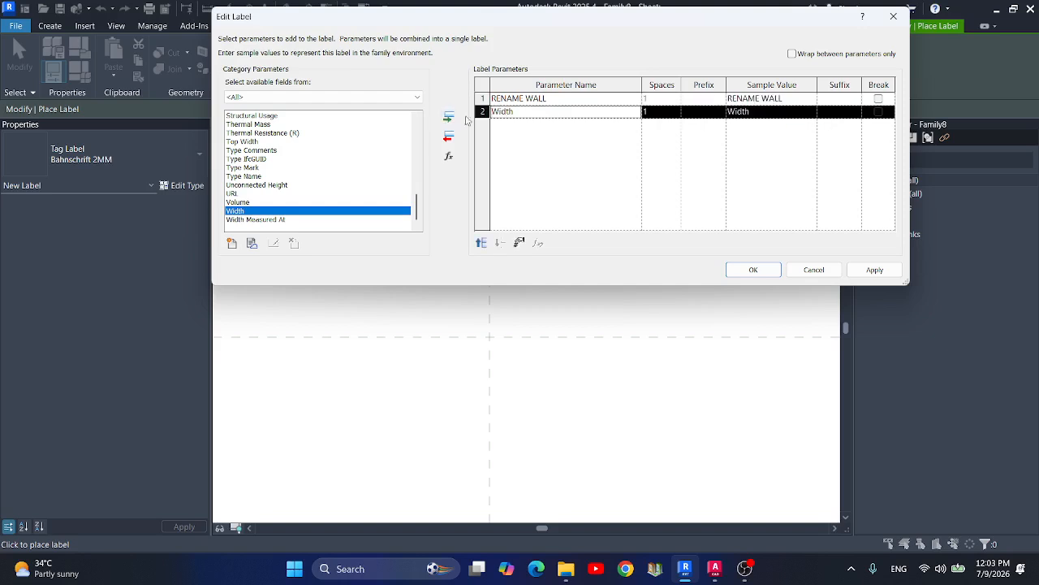
left_click(744, 113)
type("100")
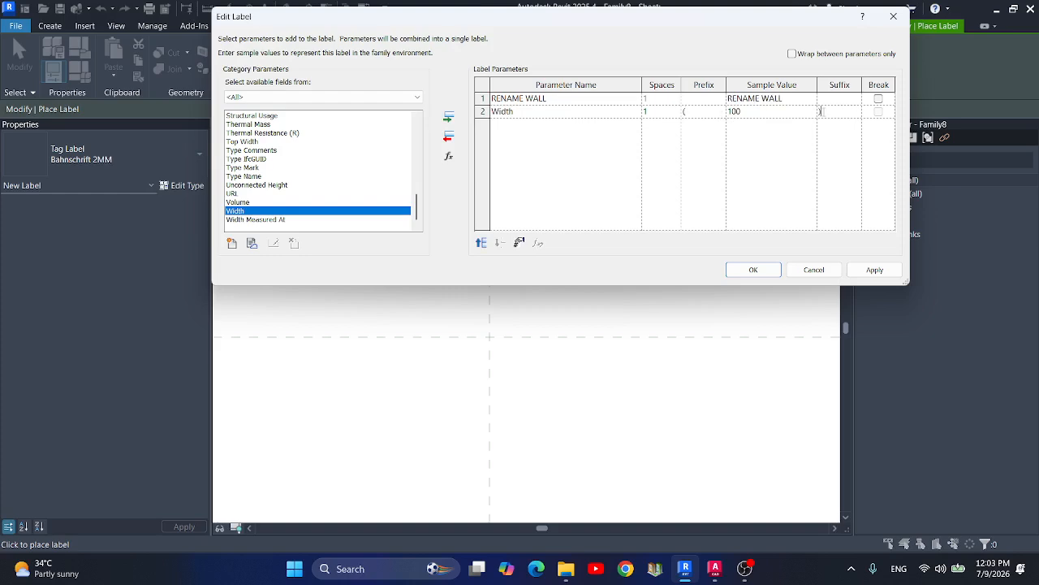
Give RENAME WALL the sample value W1 and suffix "-", and remove the space before Width.
left_click(799, 99)
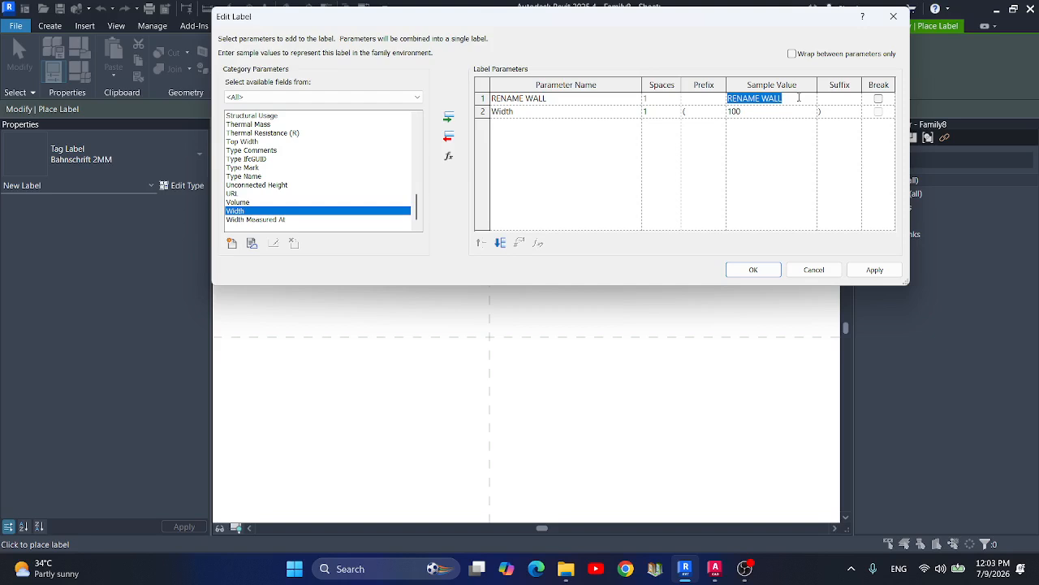
type("W1")
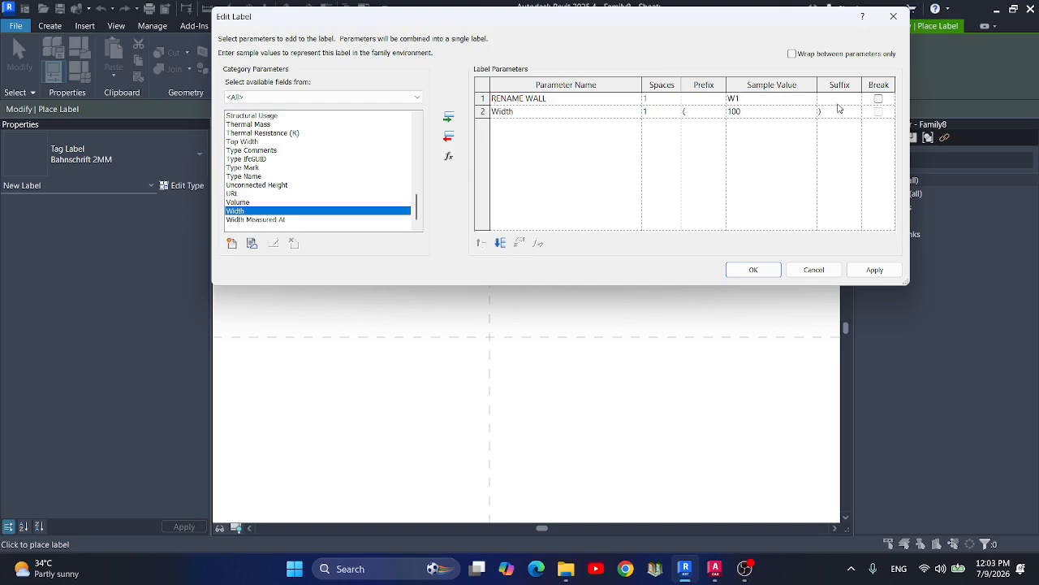
left_click(836, 99)
left_click(679, 115)
left_click(738, 271)
Confirm the label's parameters and nudge the W1-(100) label down and left to centre it on the reference plane intersection.
scroll(499, 365, "up", 5)
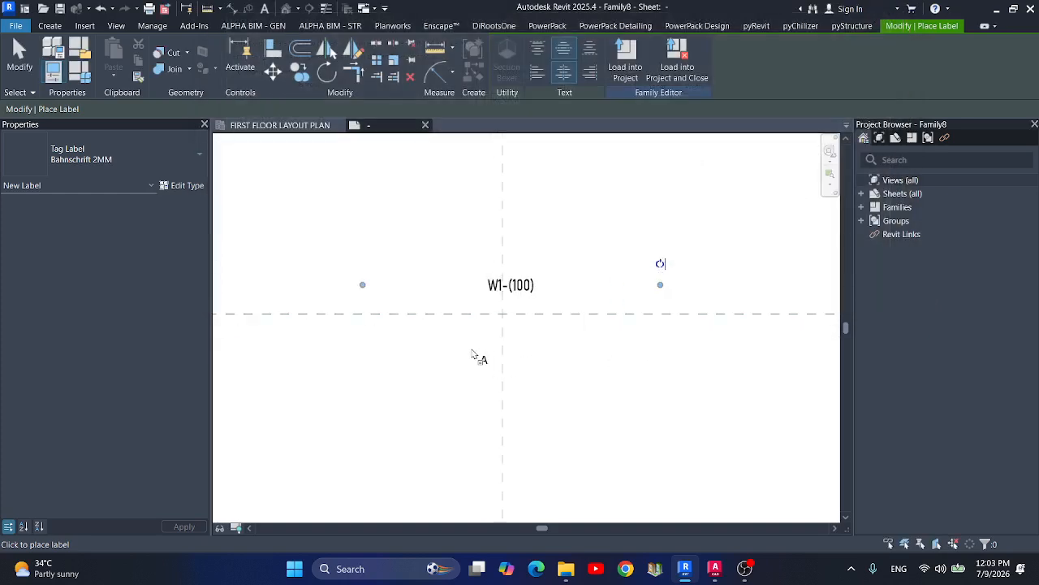
left_click(557, 207)
key("Down")
key("Down")
key("Down")
key("Down")
key("Down")
key("Down")
key("Down")
key("Down")
key("Down")
key("Down")
key("Down")
key("Down")
key("Down")
key("Down")
key("Down")
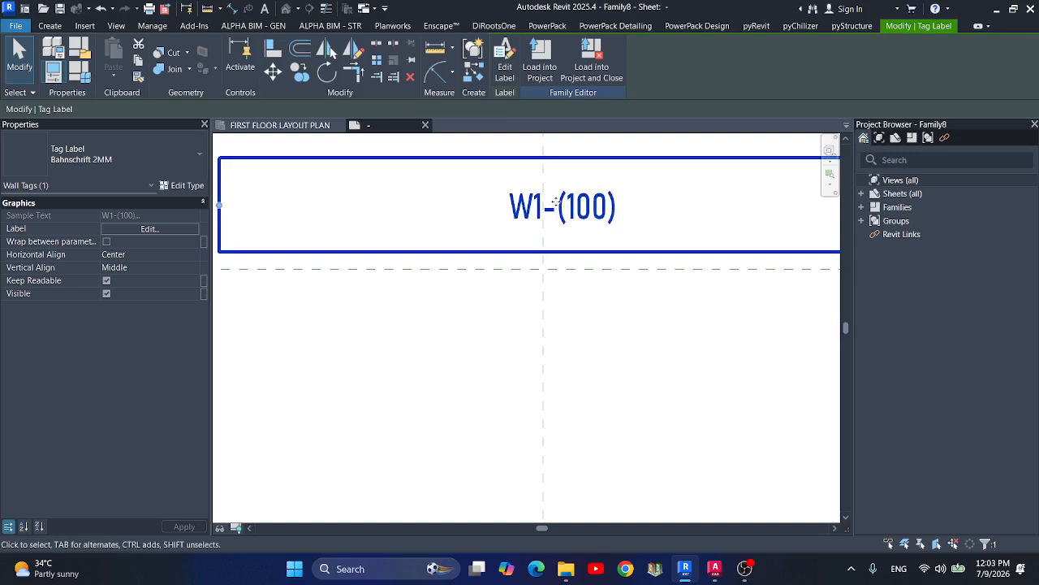
key("Down")
key("Down")
key("Down")
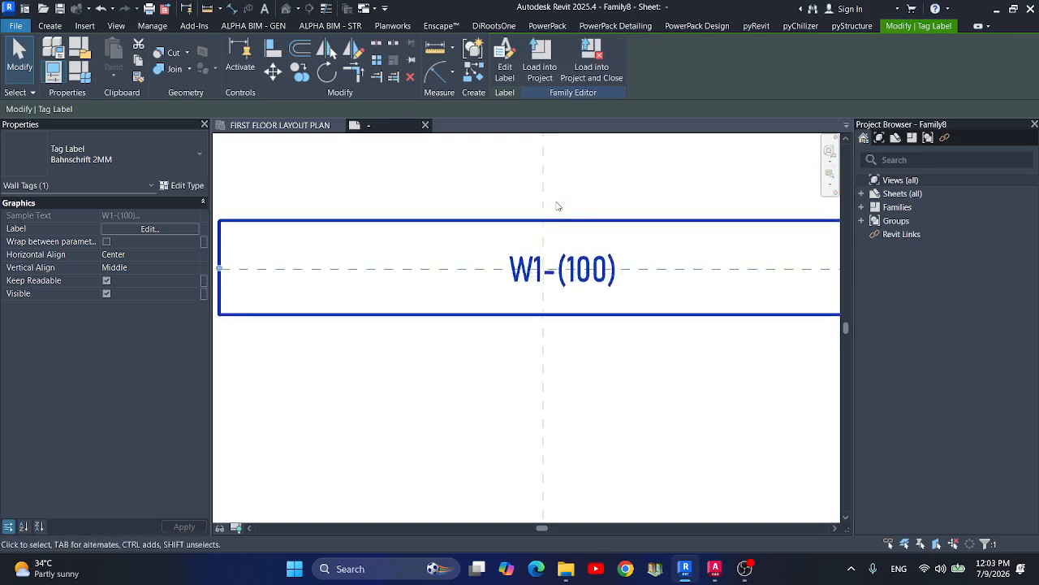
key("Left")
key("Left")
key("Left")
key("Left")
left_click(488, 376)
scroll(488, 374, "down", 2)
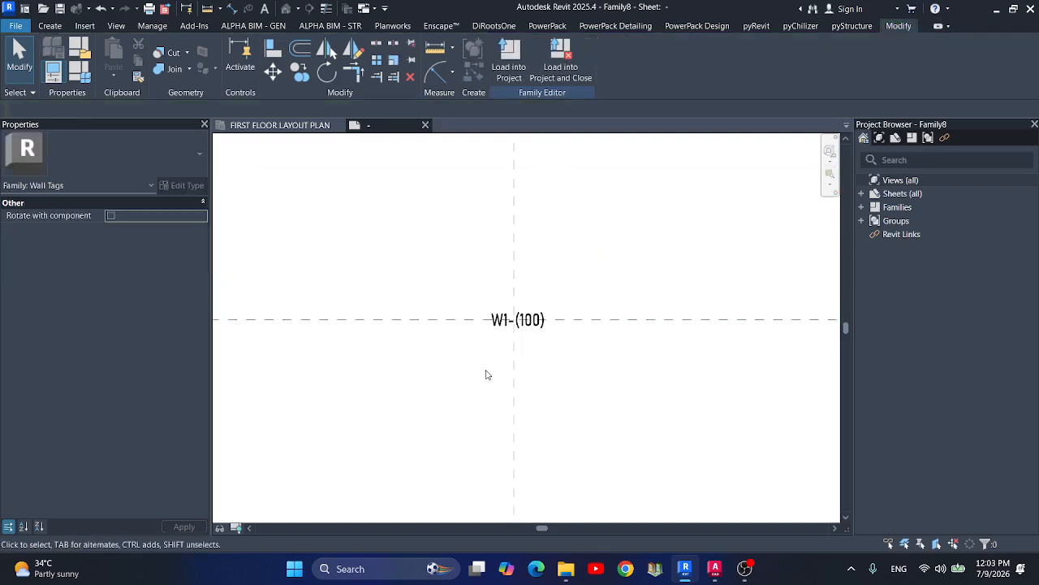
Narrow the label's boundary box so that it fits closely around the W1-(100) text.
left_click(391, 327)
left_click_drag(347, 322, 476, 326)
left_click(471, 392)
Save the wall tag family as WALL TAG in the TITLEBLOCK folder.
left_click(18, 26)
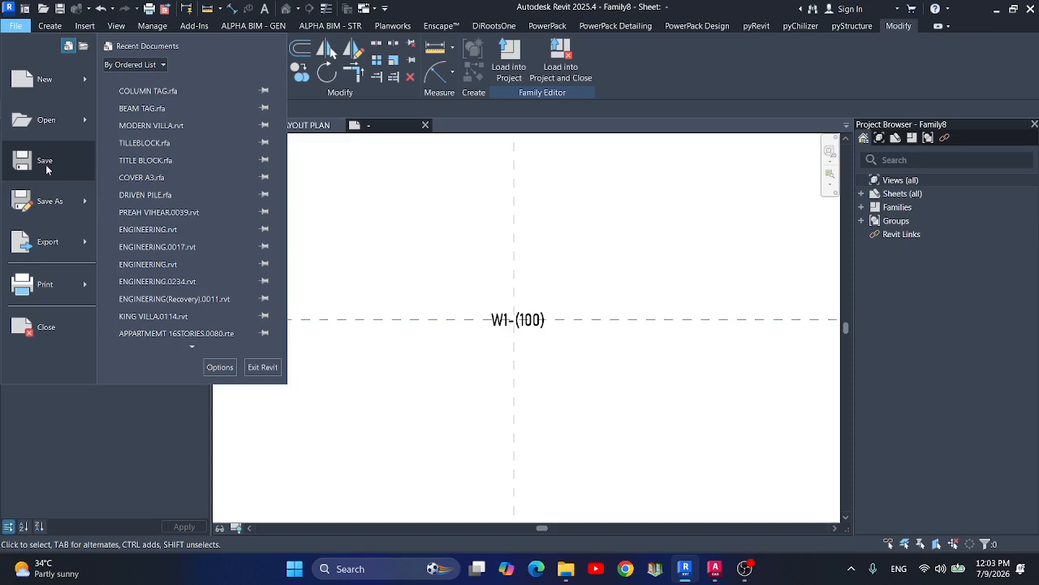
left_click(336, 149)
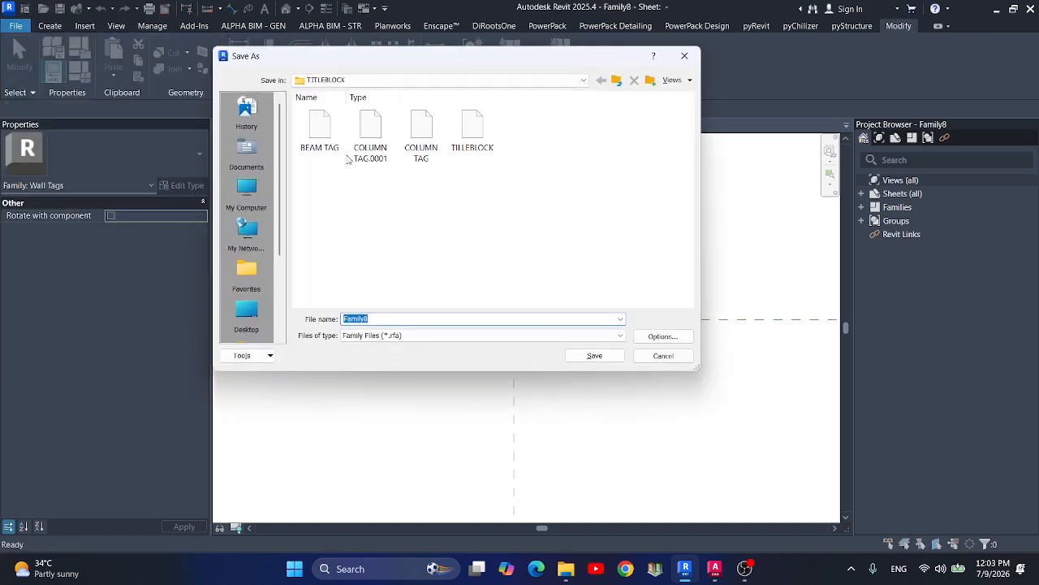
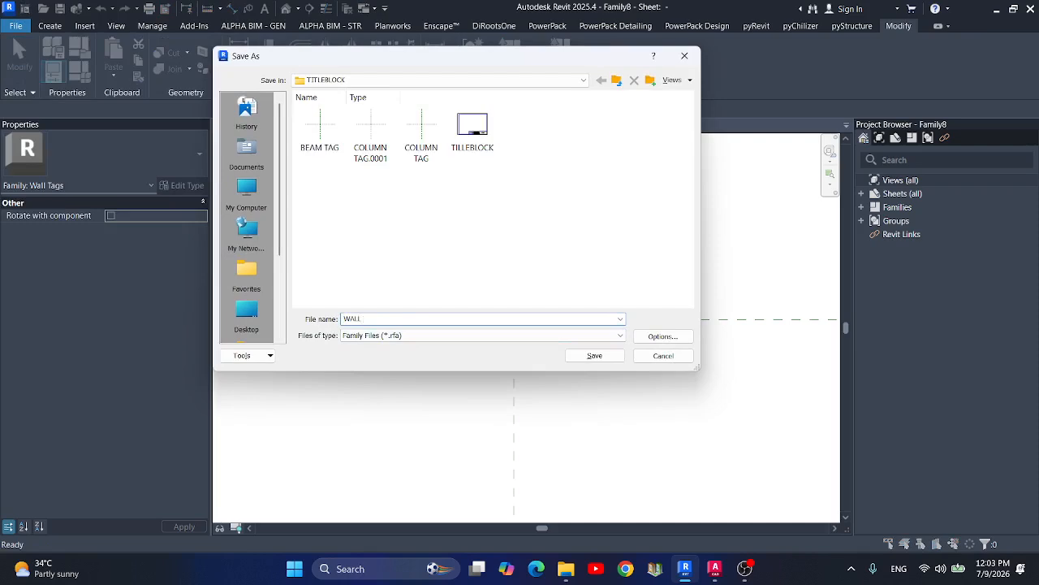
left_click(685, 338)
left_click(871, 364)
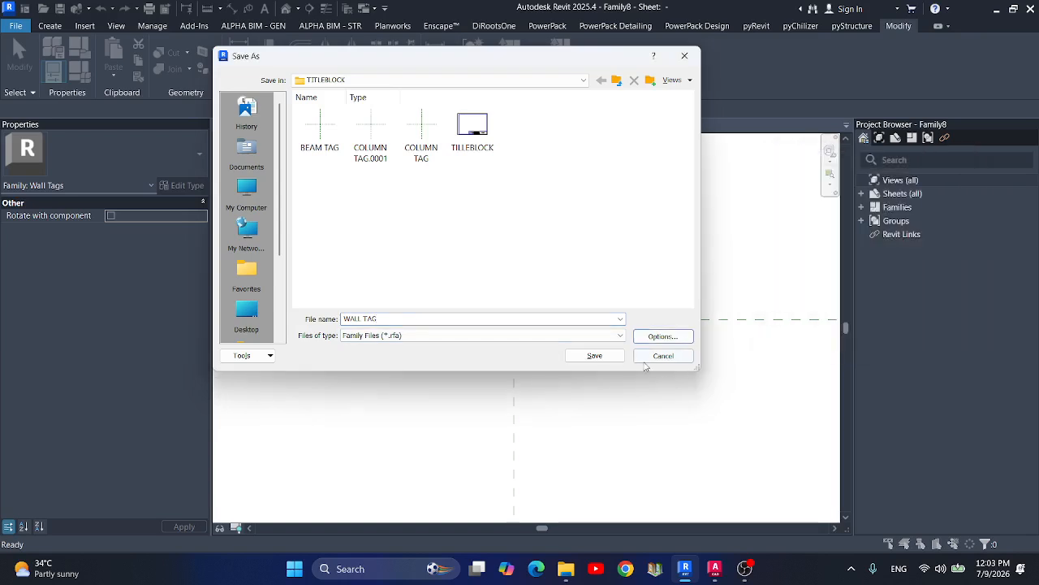
left_click(594, 354)
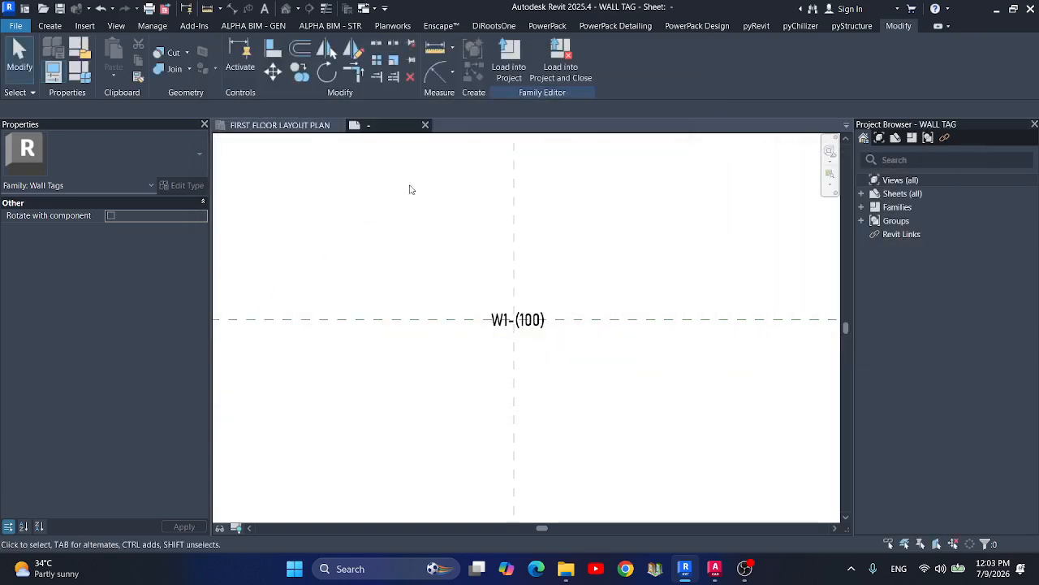
Load the WALL TAG family into the MODERN VILLA project and tag the 100 mm wall with a horizontal leader.
left_click(501, 70)
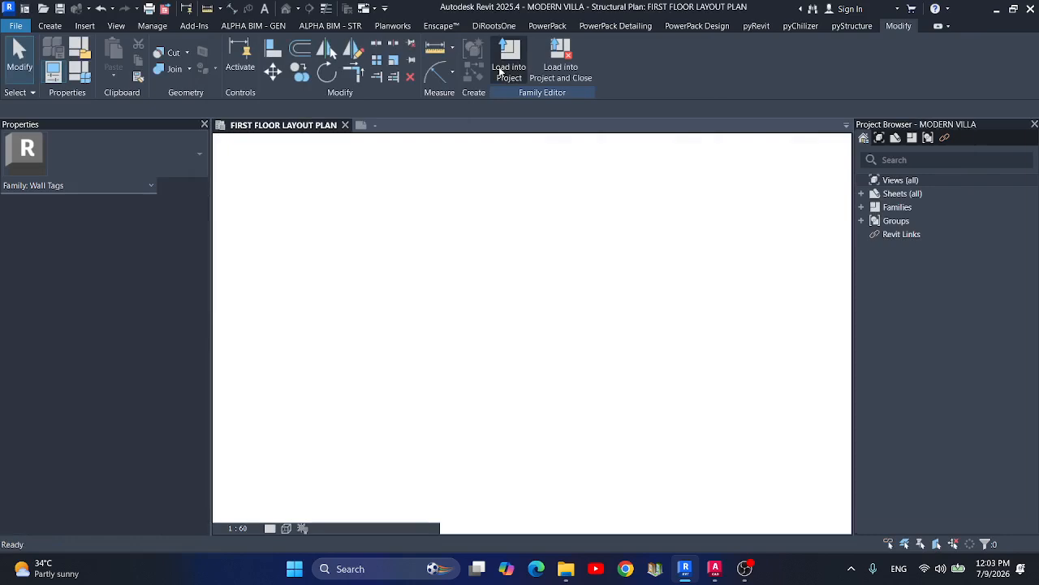
left_click(524, 263)
scroll(525, 268, "up", 3)
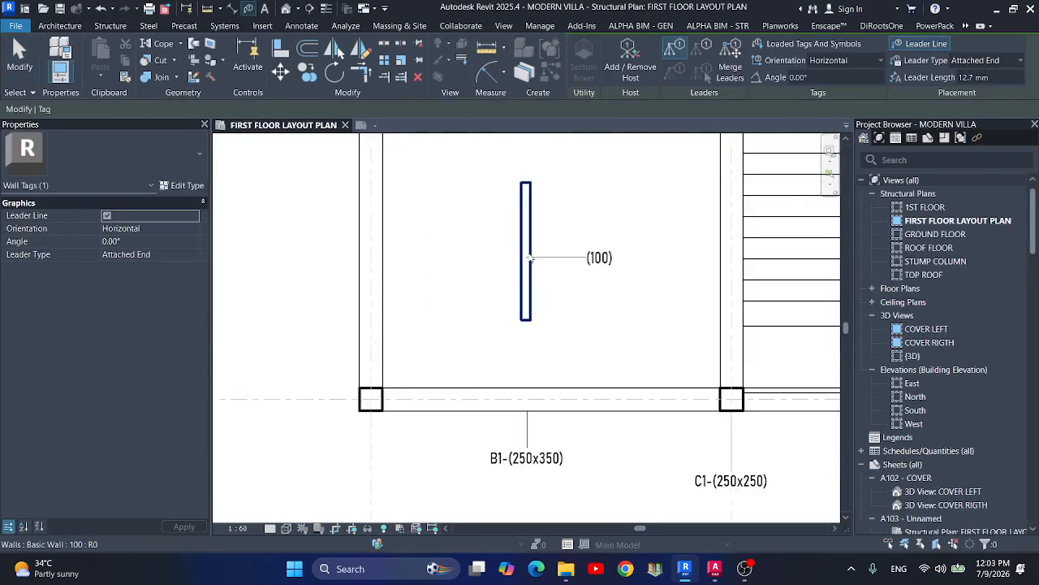
left_click(535, 249)
key("Escape")
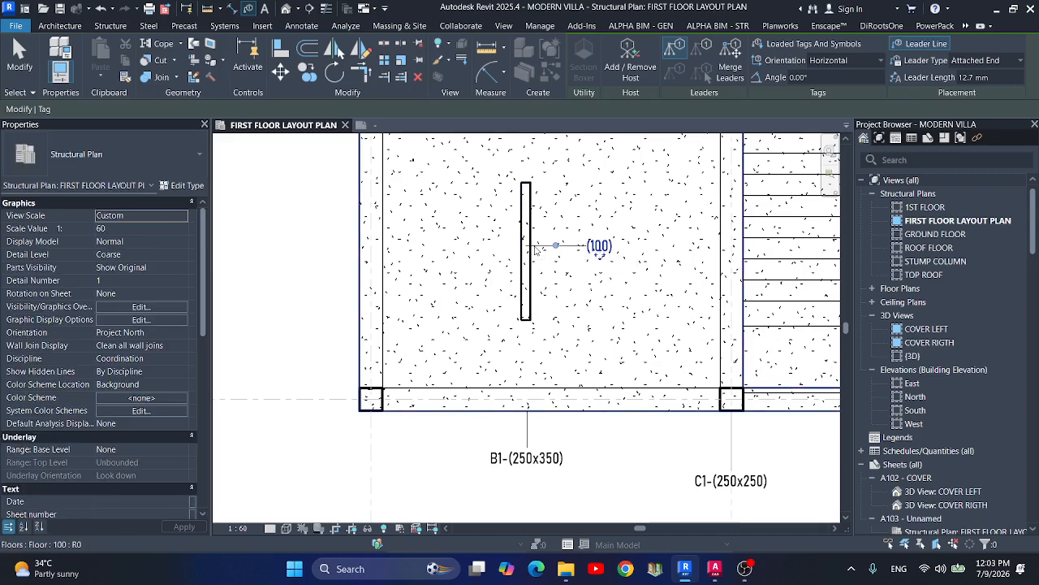
Set the tagged wall's RENAME WALL parameter to W1 and apply it.
scroll(535, 248, "up", 3)
scroll(536, 252, "down", 2)
left_click(536, 272)
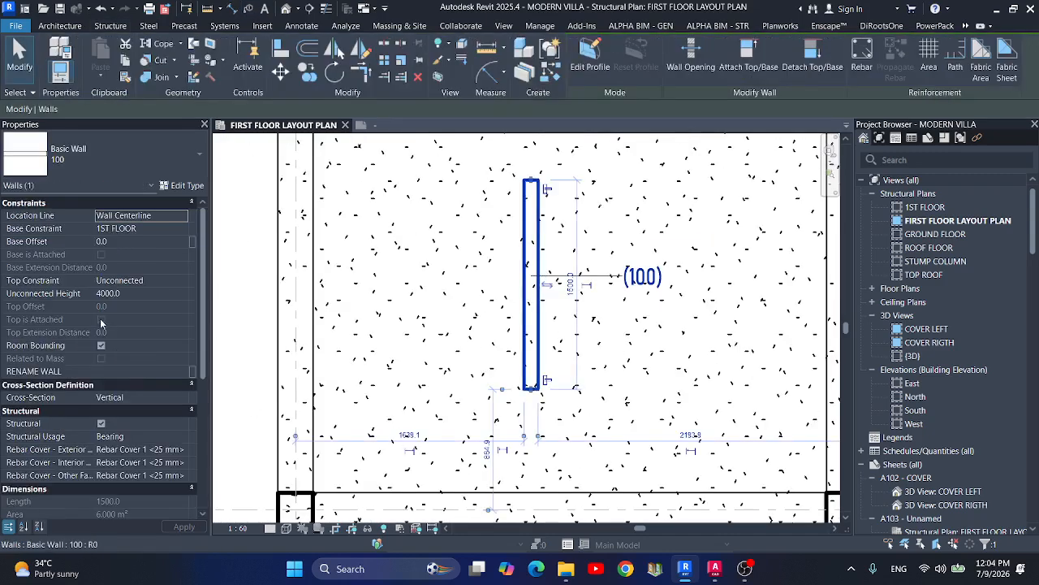
left_click(123, 373)
type("W1")
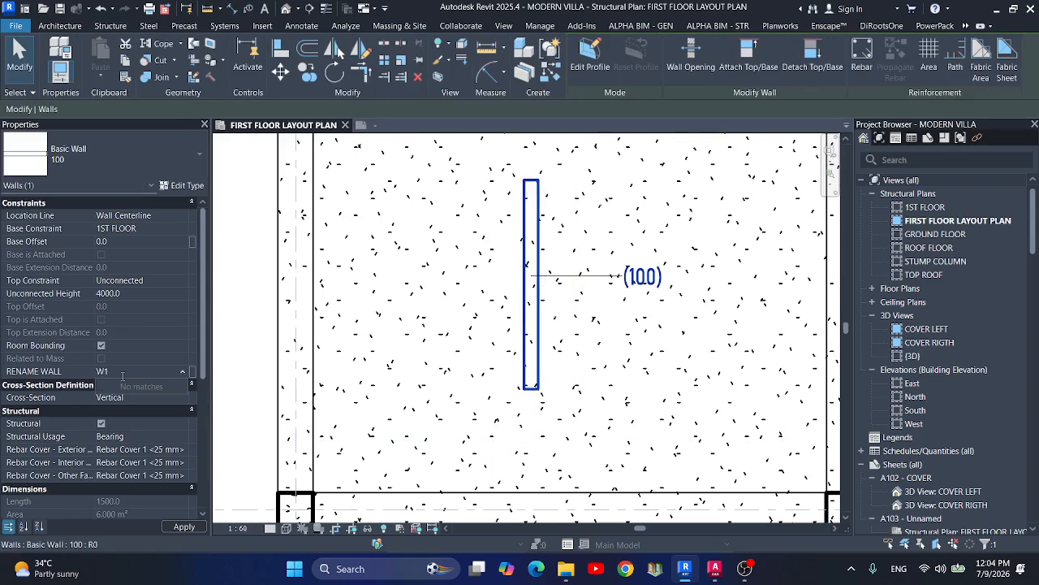
left_click(186, 528)
key("Escape")
scroll(583, 294, "down", 2)
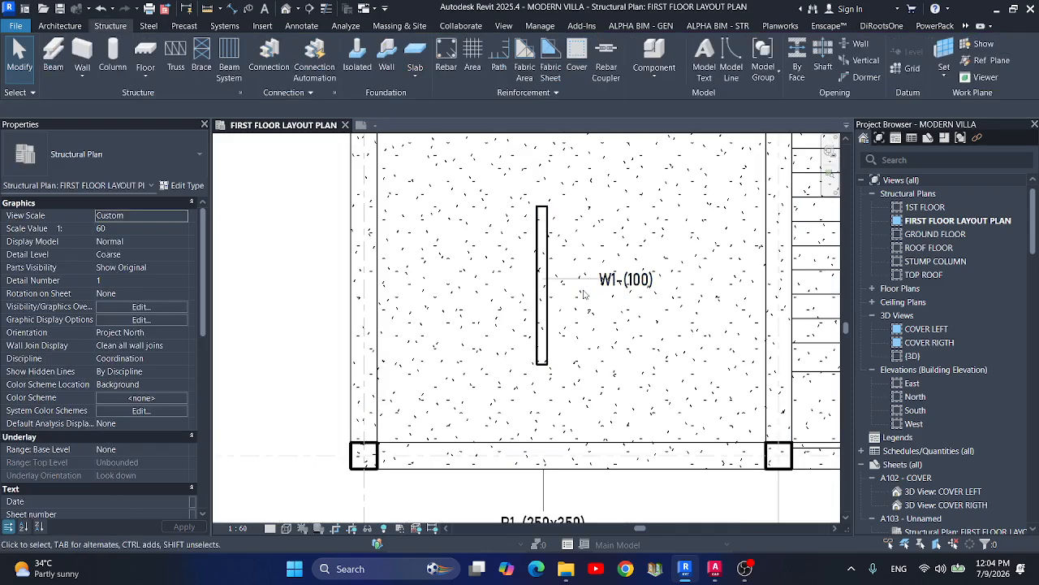
Examine the wall's tag and its properties, and review the tagged beam, column and wall in the first floor layout plan.
scroll(583, 294, "down", 3)
scroll(527, 317, "up", 2)
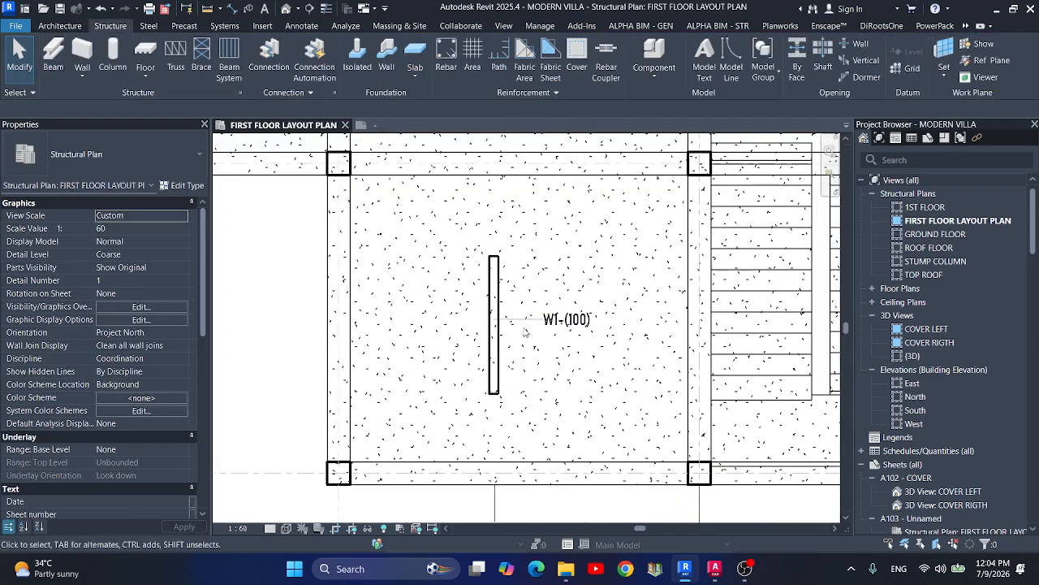
left_click(494, 324)
scroll(487, 326, "up", 3)
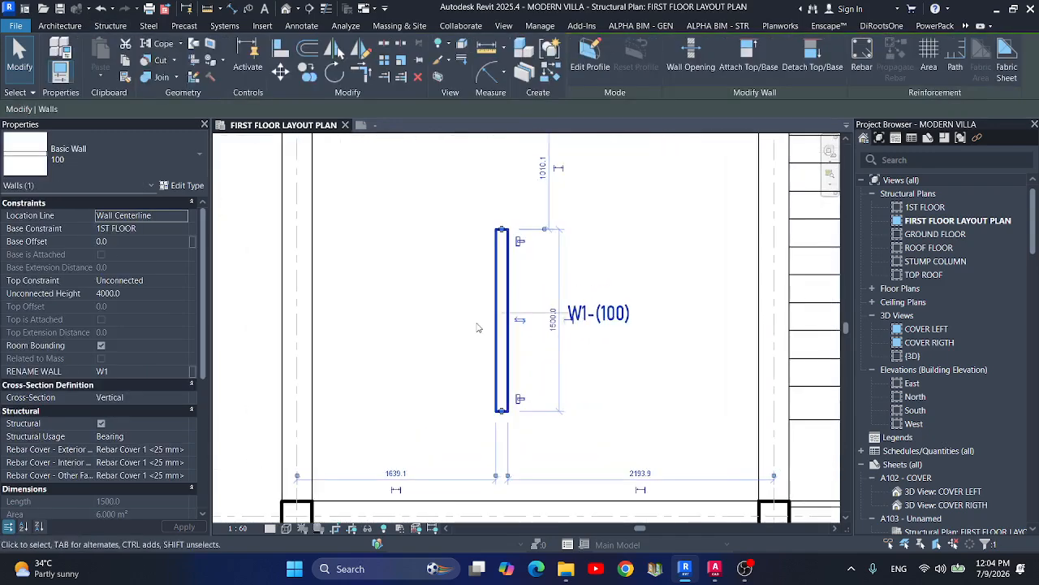
key("Escape")
scroll(487, 325, "down", 4)
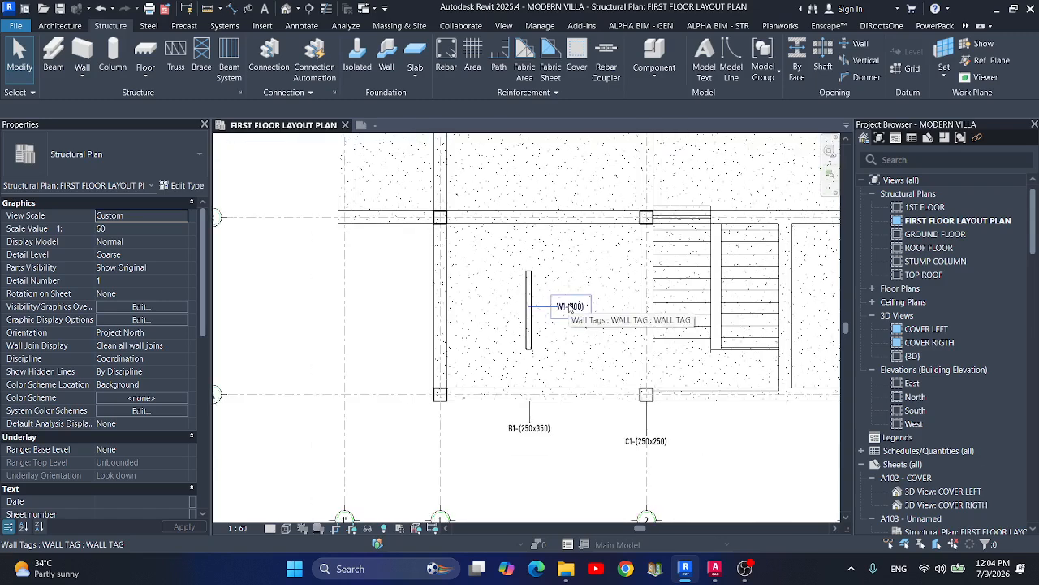
scroll(547, 458, "down", 4)
scroll(558, 294, "up", 2)
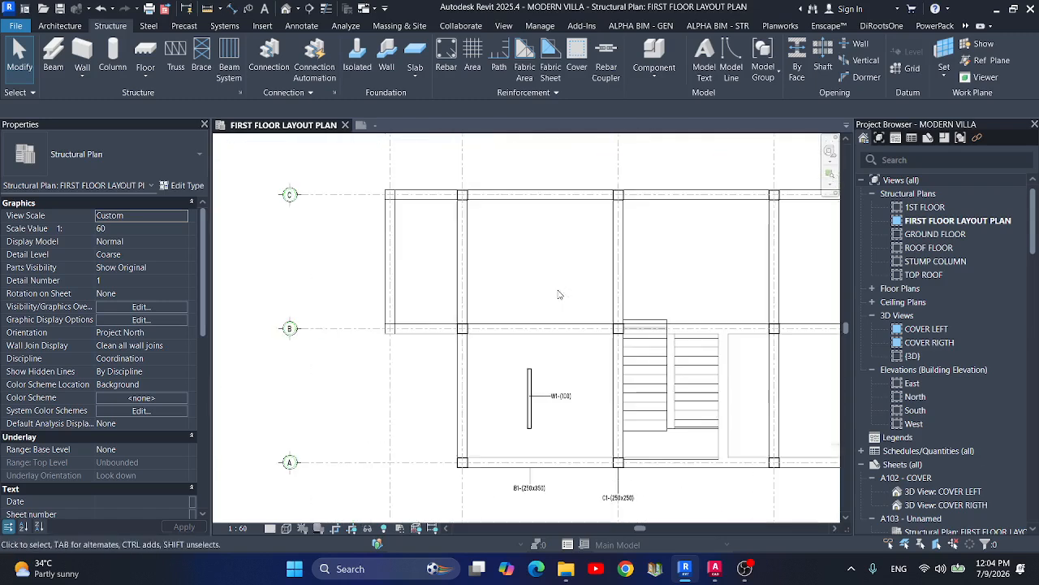
scroll(495, 293, "down", 4)
scroll(466, 388, "up", 3)
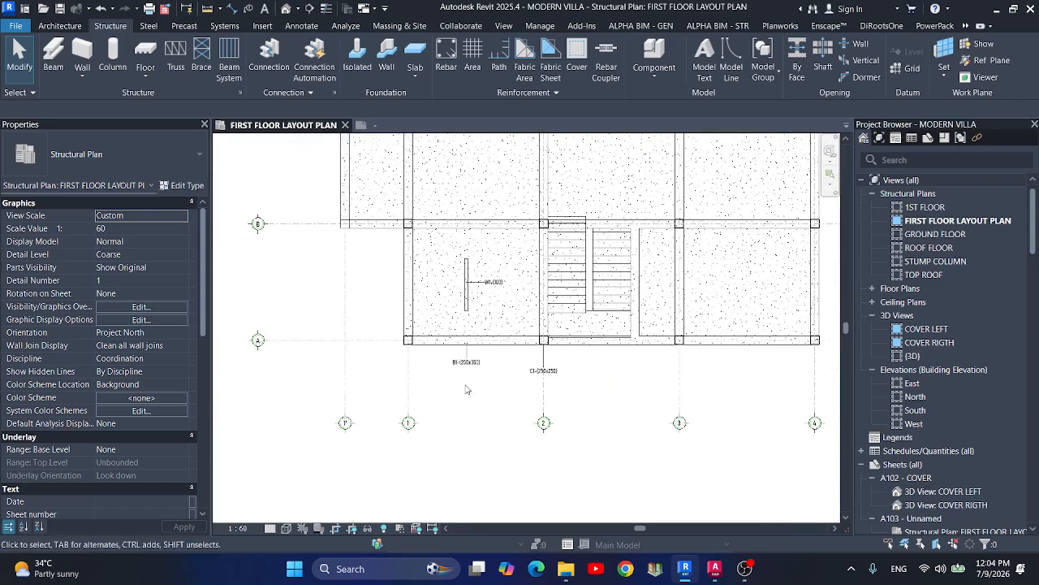
scroll(466, 389, "up", 2)
left_click(466, 351)
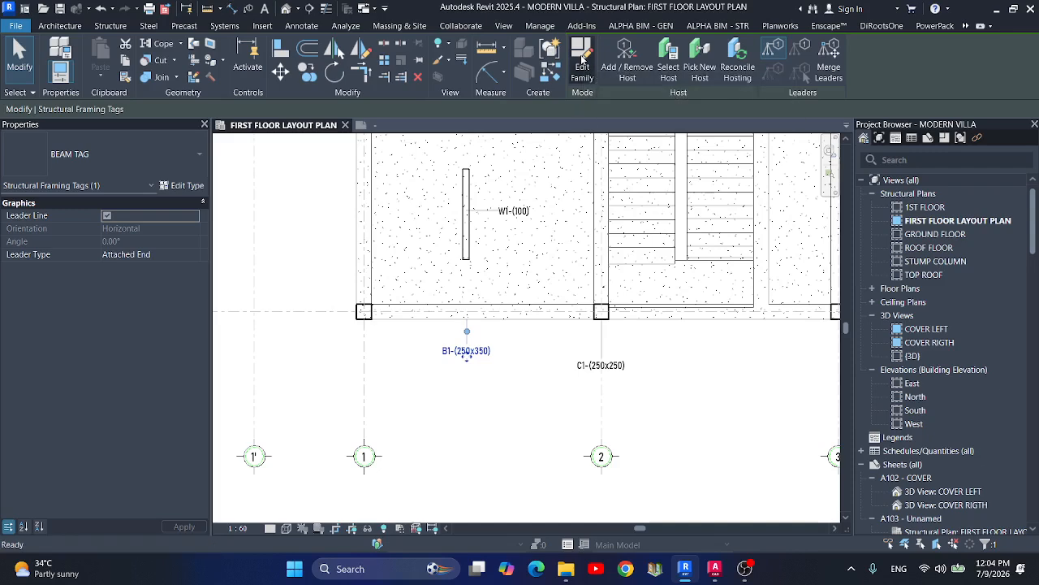
left_click(581, 59)
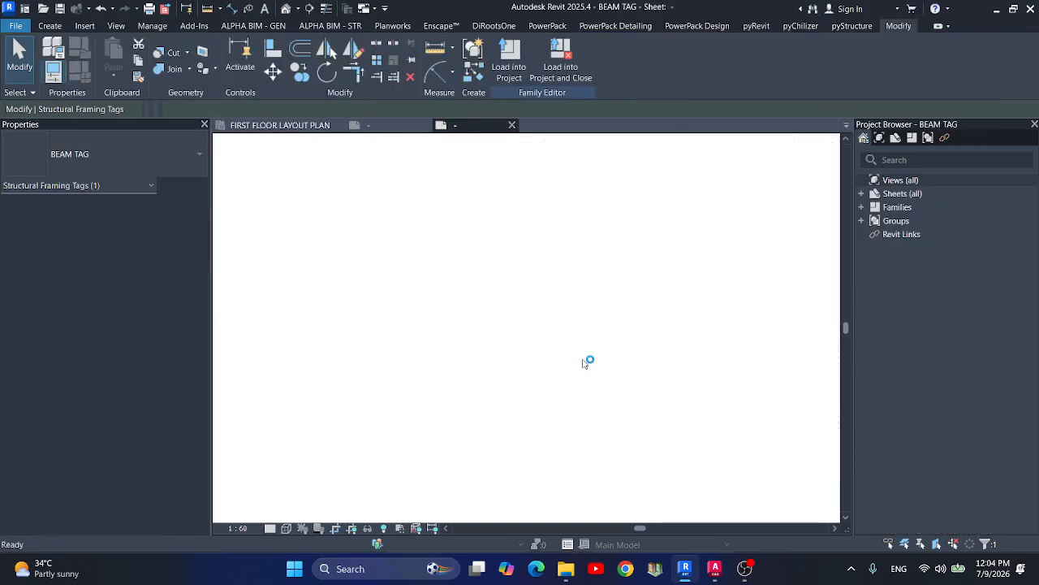
left_click(512, 125)
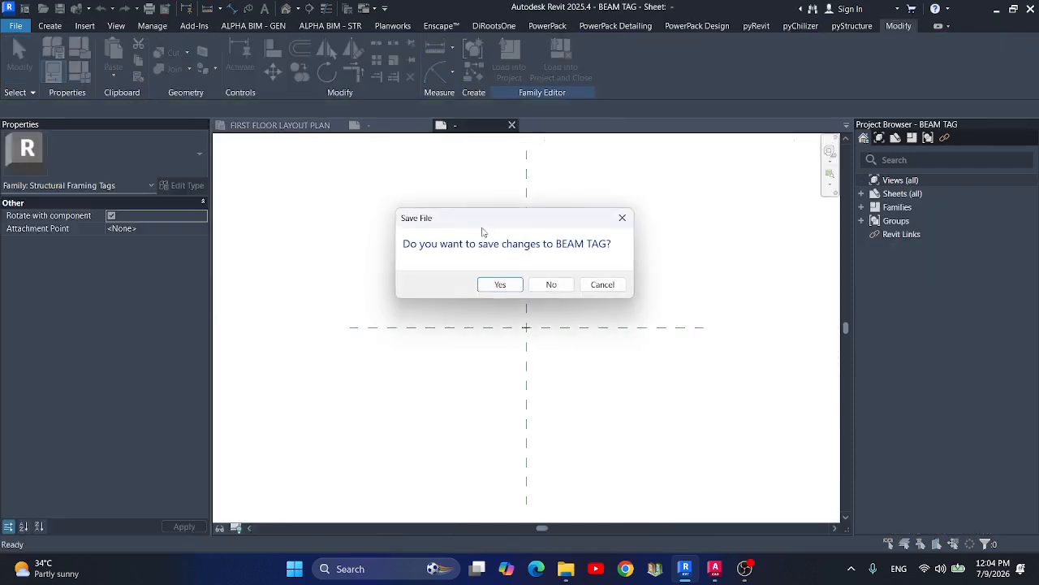
left_click(549, 284)
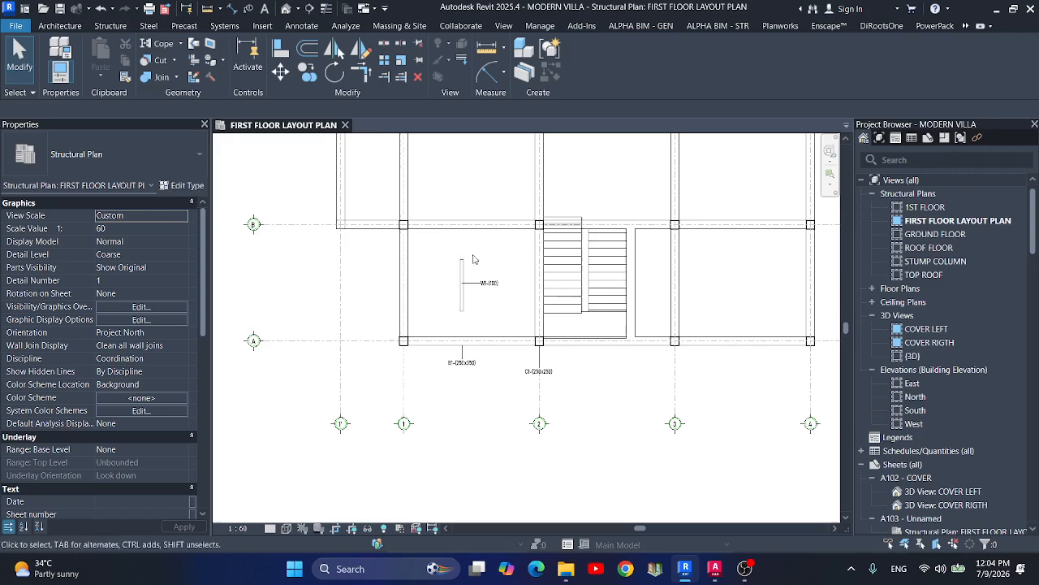
Create a new family from the Metric Generic Tag template in the English Annotations folder.
left_click(13, 26)
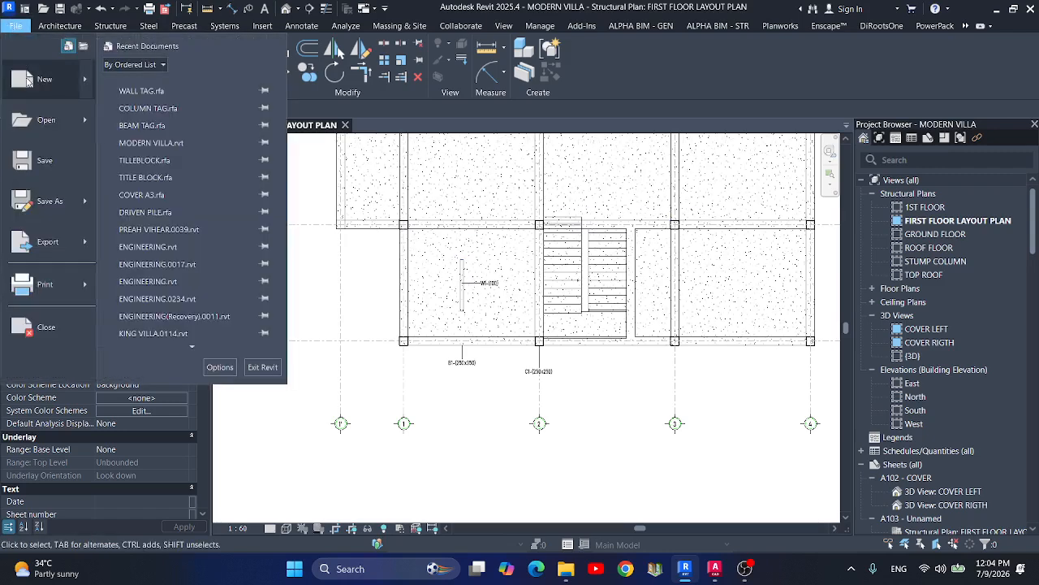
mouse_move(26, 81)
left_click(121, 122)
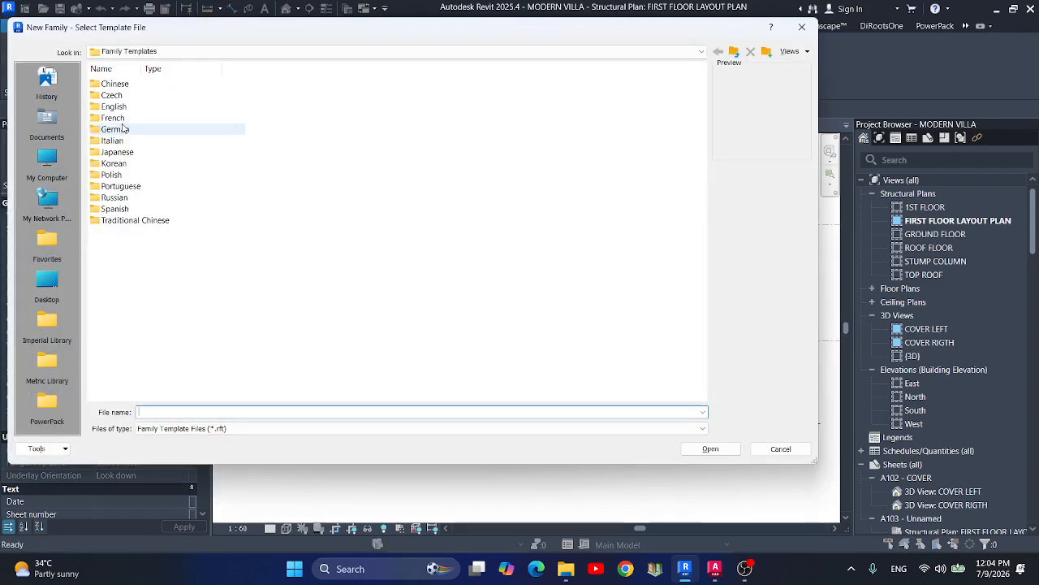
left_click(122, 108)
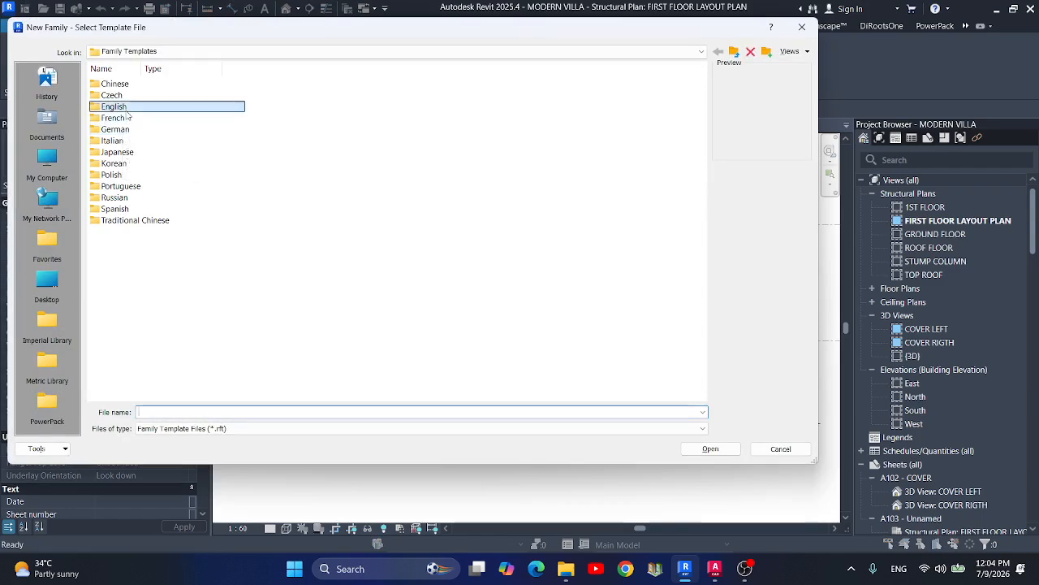
double_click(123, 109)
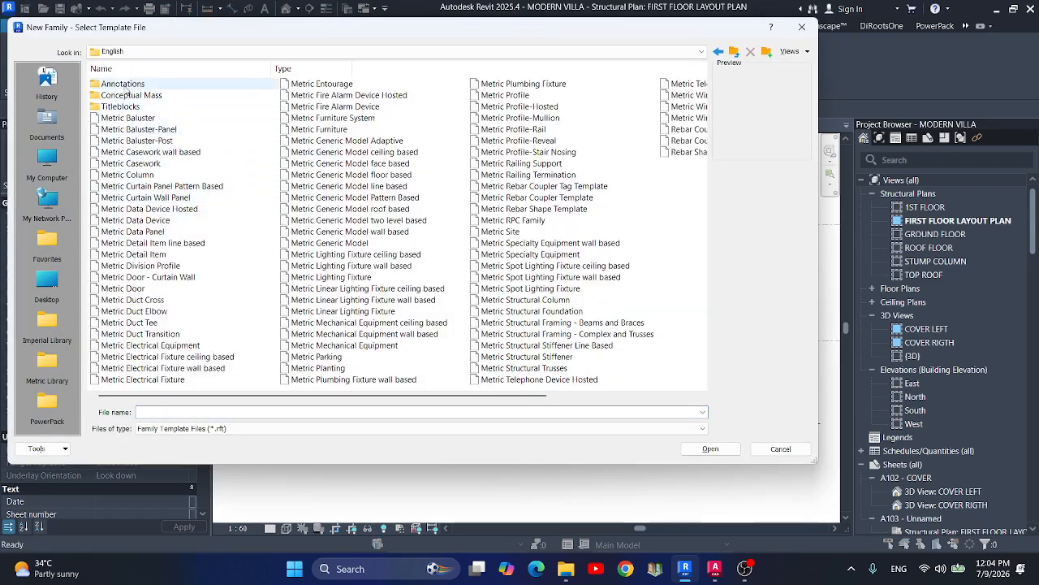
double_click(121, 85)
left_click(154, 186)
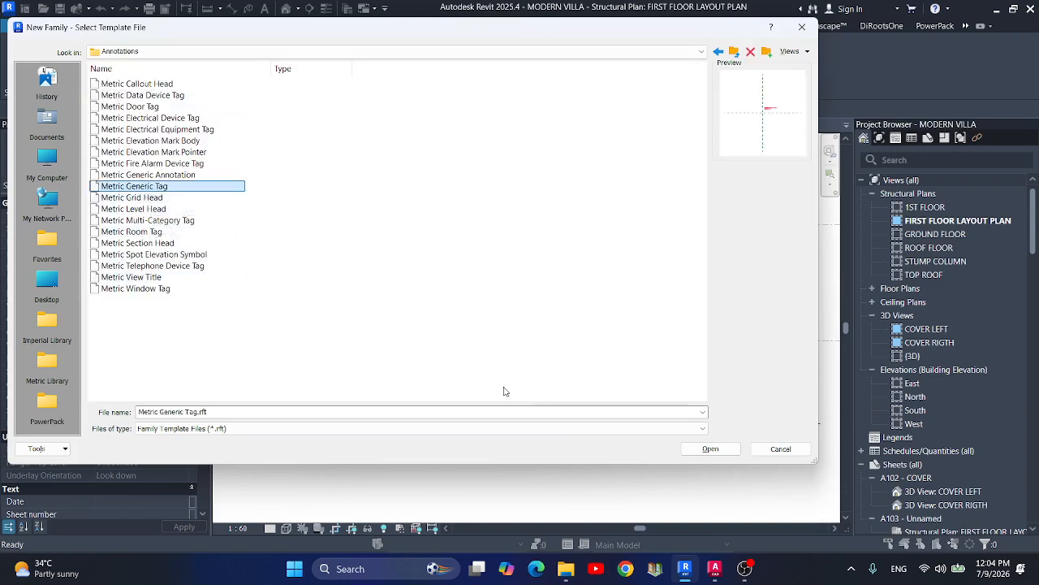
left_click(705, 449)
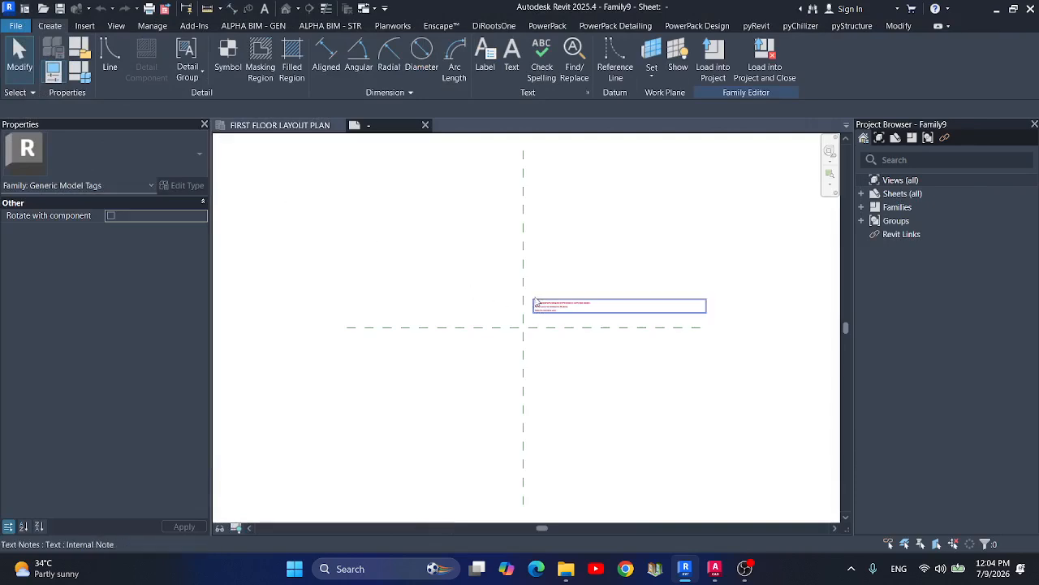
Delete the template's instruction note and set the family category to Floor Tags.
left_click(535, 303)
key("Delete")
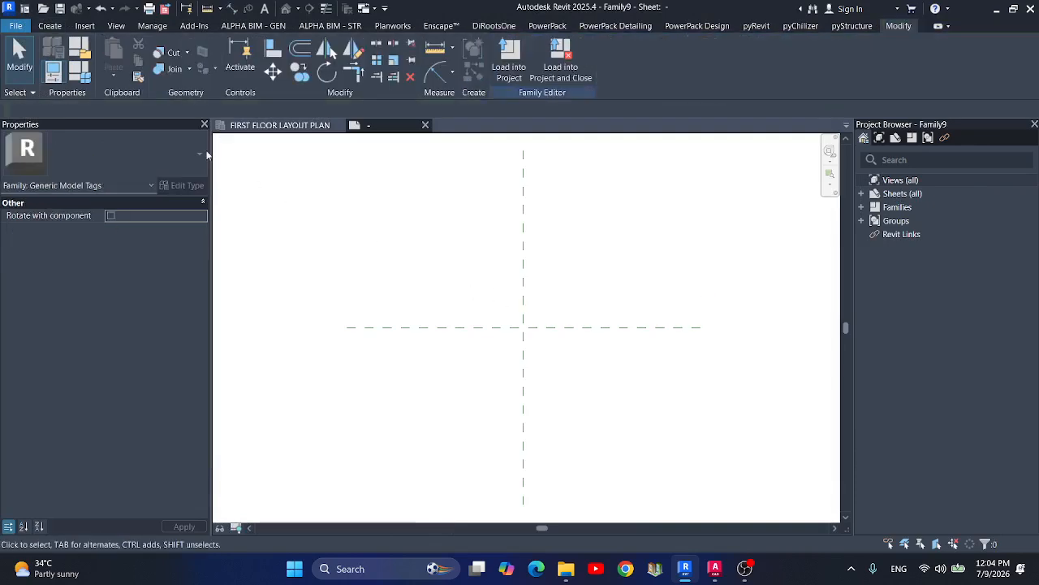
left_click(73, 51)
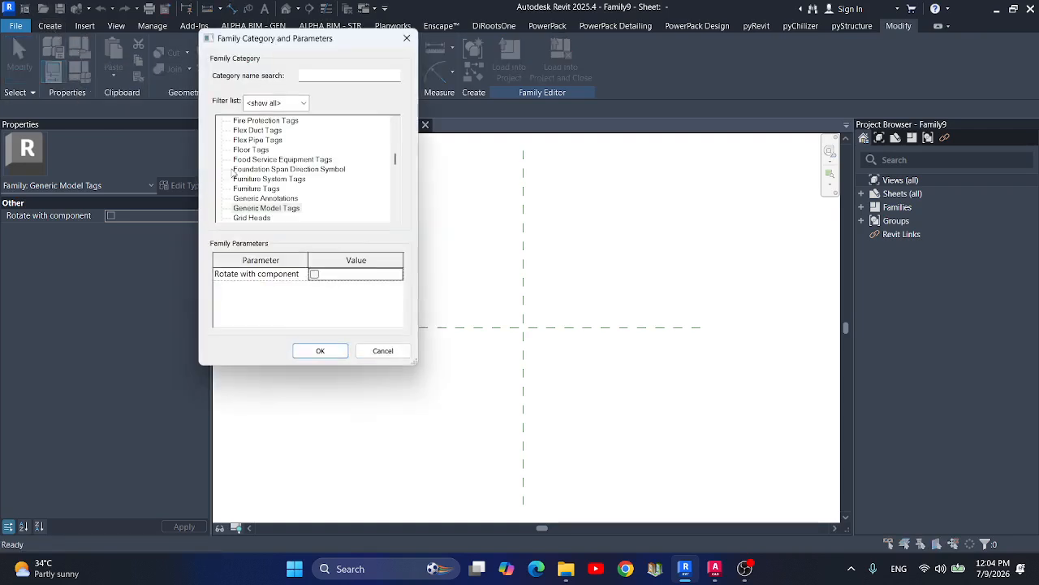
left_click(252, 150)
left_click(320, 351)
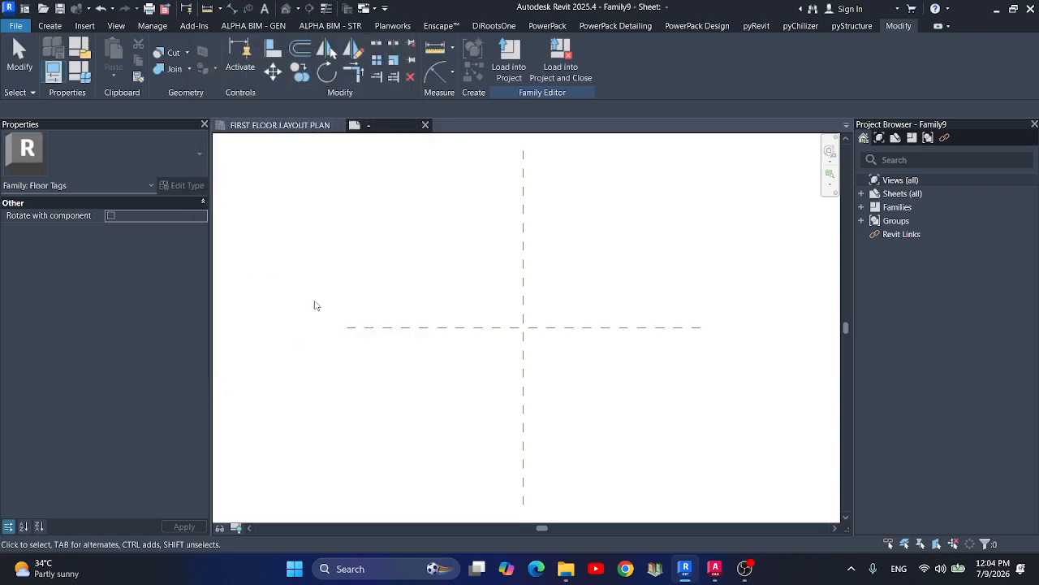
Start a label and create a duplicate tag label type named Bahnschrift 2MM using the Bahnschrift font.
left_click(55, 27)
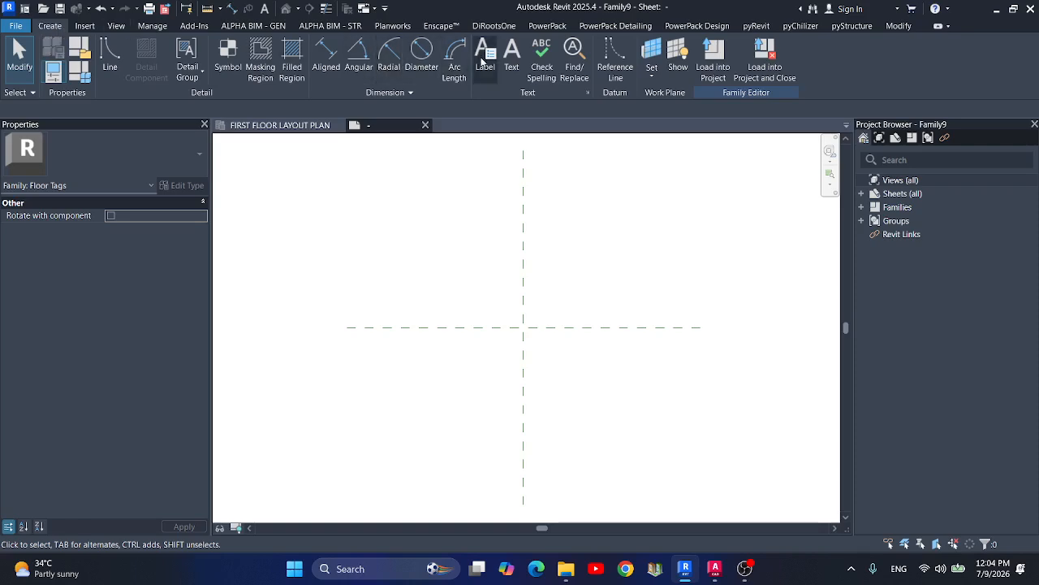
left_click(483, 61)
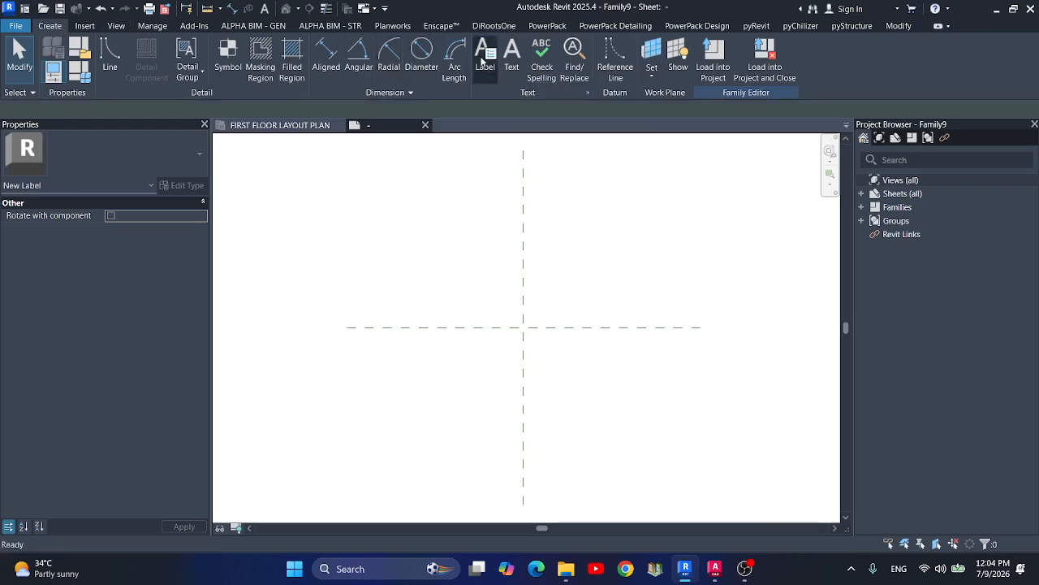
left_click(480, 291)
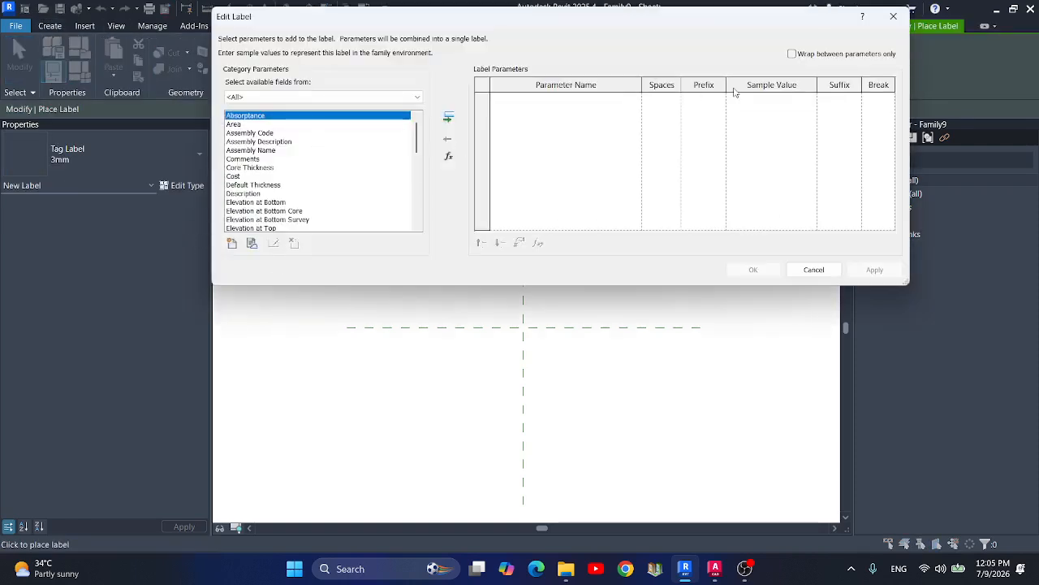
key("Escape")
left_click(188, 186)
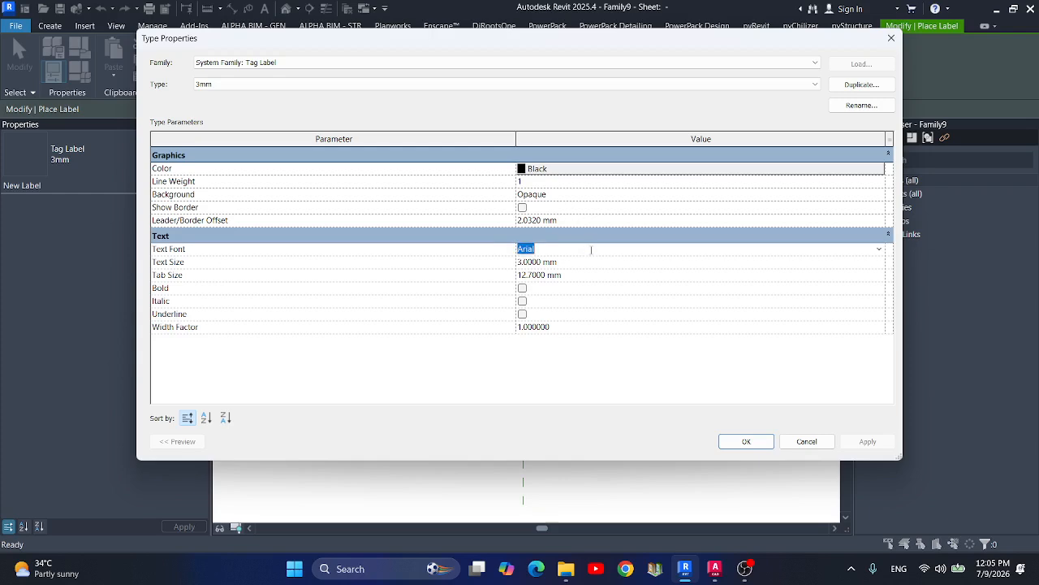
type("Bahnschrift")
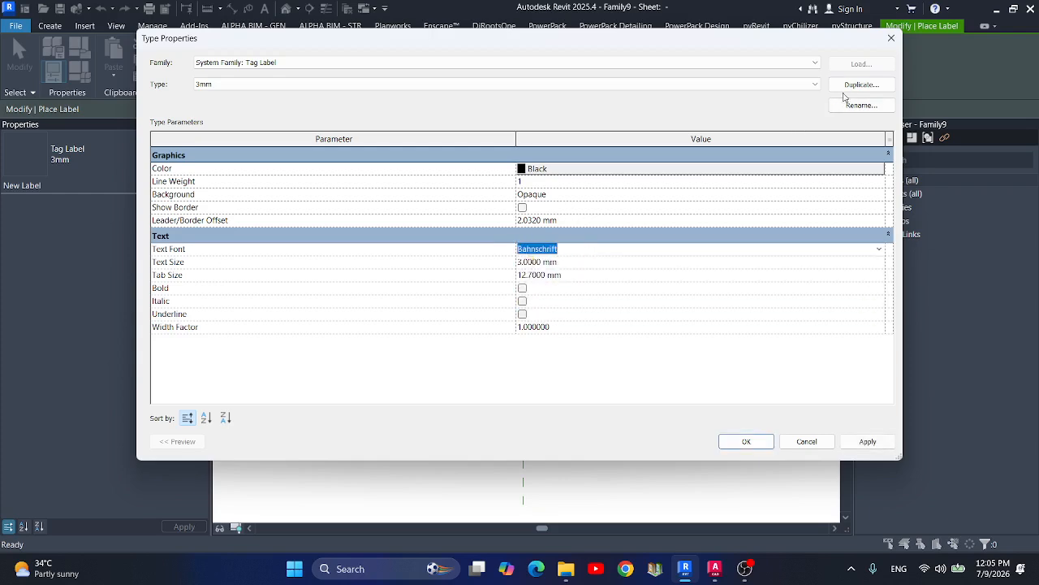
left_click(849, 87)
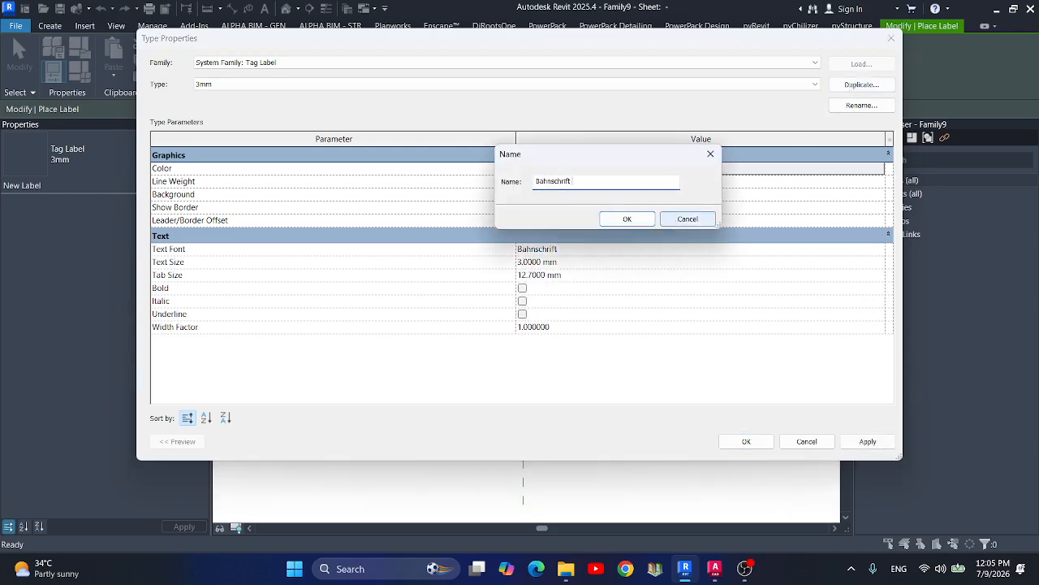
left_click(627, 218)
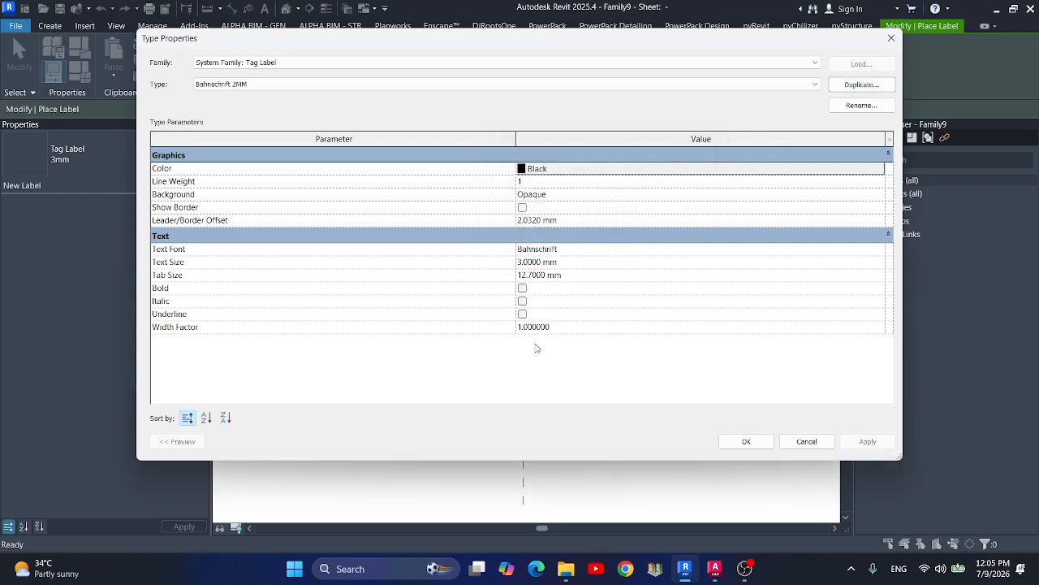
Set the Bahnschrift 2MM type's width factor to 0.8, background to Transparent and text size to 2 mm.
type("0.8")
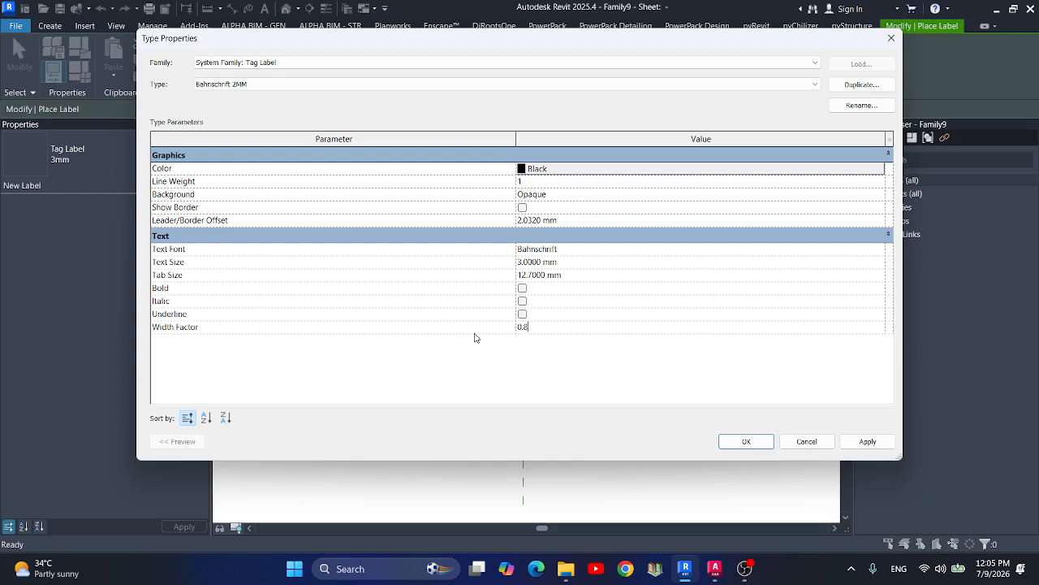
left_click(593, 196)
left_click(877, 198)
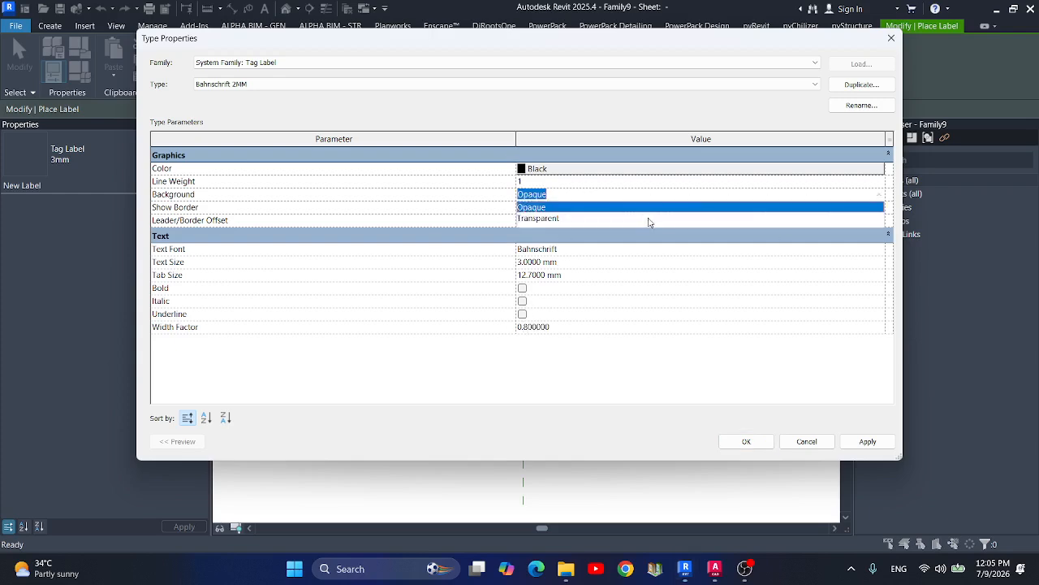
left_click(584, 224)
left_click(571, 261)
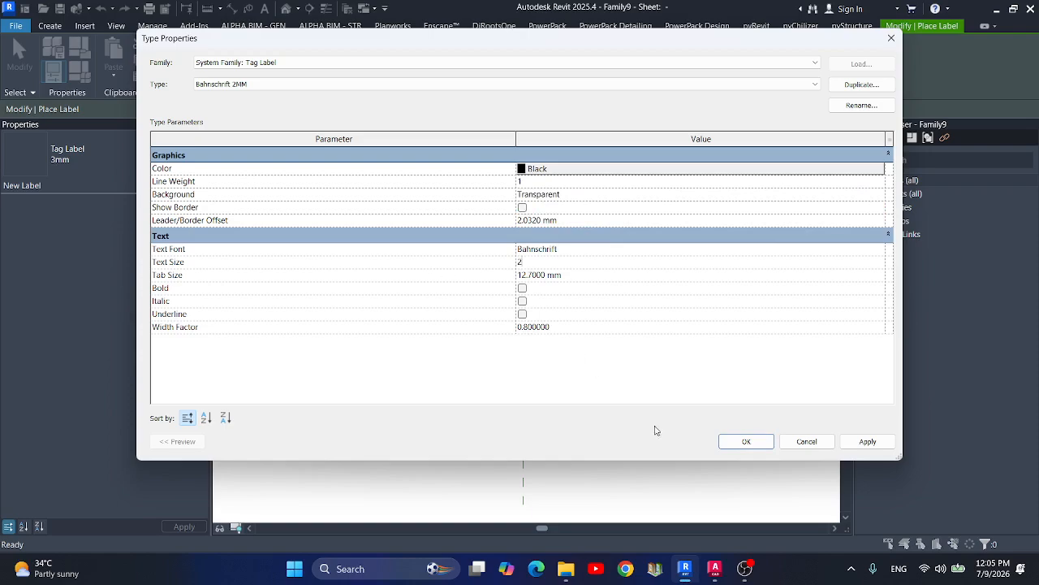
left_click(735, 445)
Place a label near the reference plane intersection and add the shared parameter RENAME FLOOR from the MODERN VILLA group to it.
left_click(491, 318)
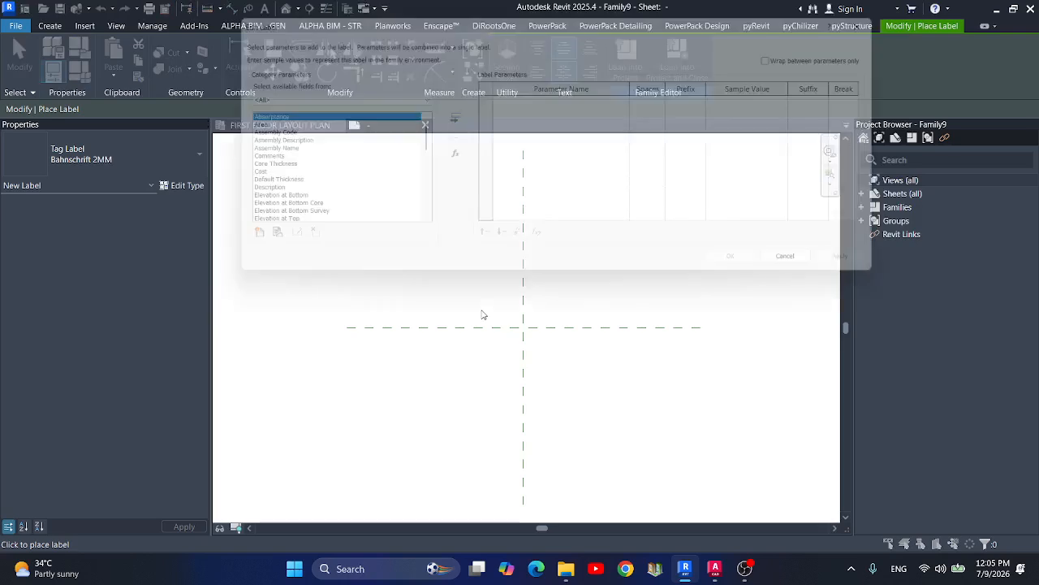
scroll(307, 195, "down", 2)
left_click(232, 243)
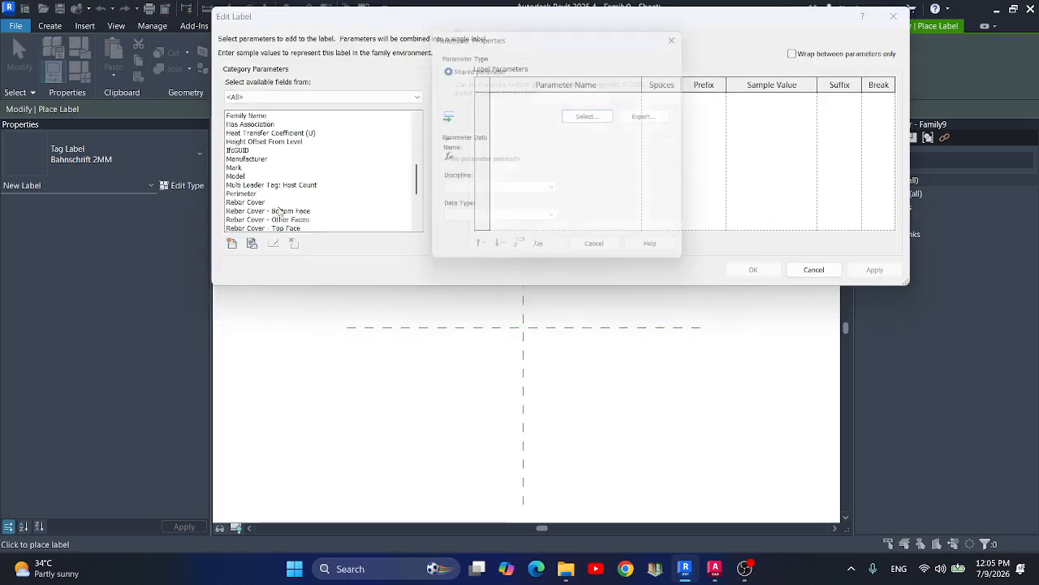
left_click(580, 118)
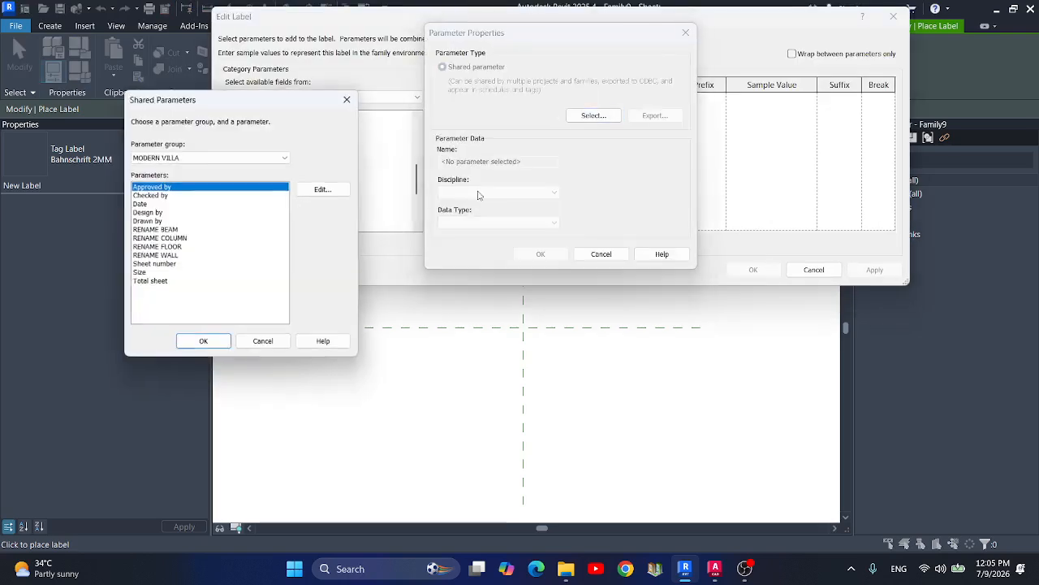
left_click(162, 247)
left_click(203, 342)
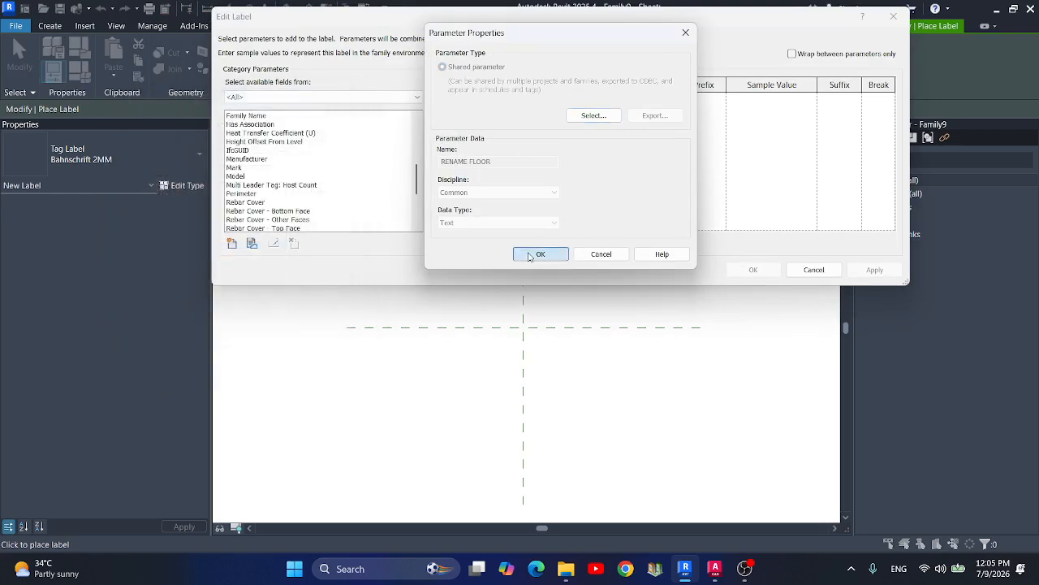
left_click(530, 255)
left_click(449, 119)
Add the Default Thickness parameter to the label below RENAME FLOOR.
left_click_drag(415, 179, 414, 152)
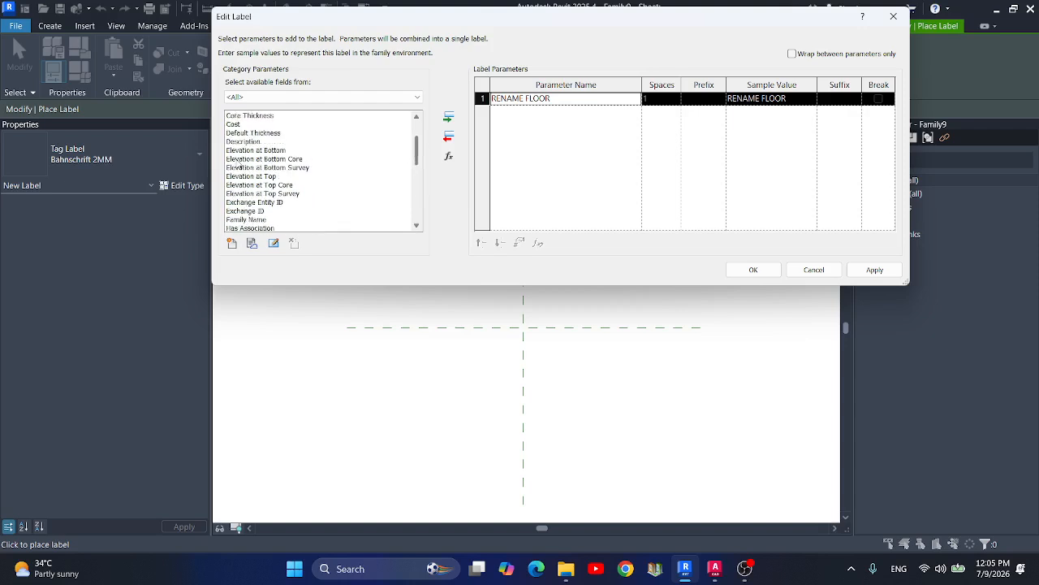
left_click(239, 135)
left_click(448, 117)
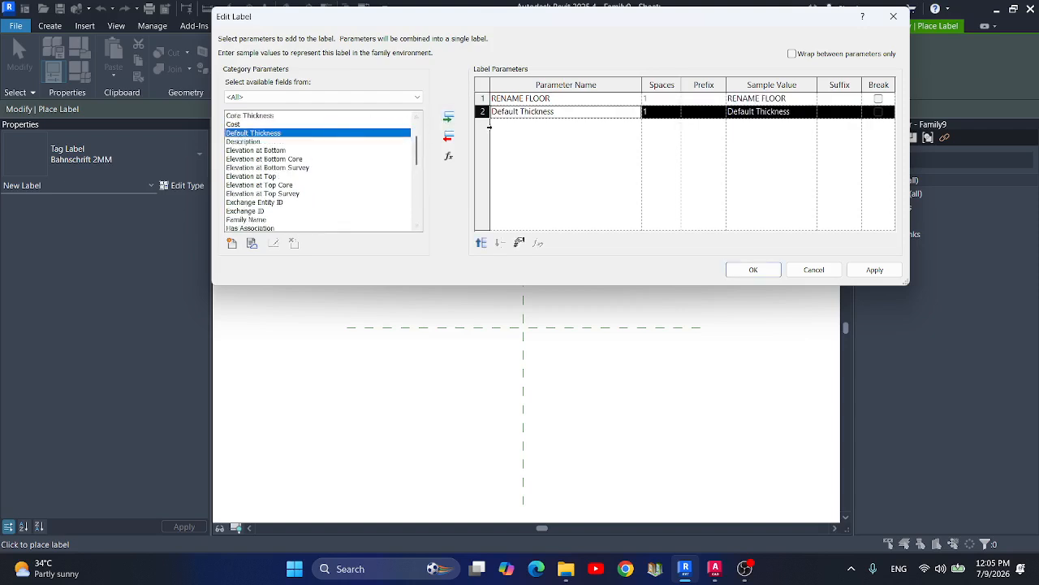
Set the sample value of the label's RENAME FLOOR parameter to S.
left_click(799, 113)
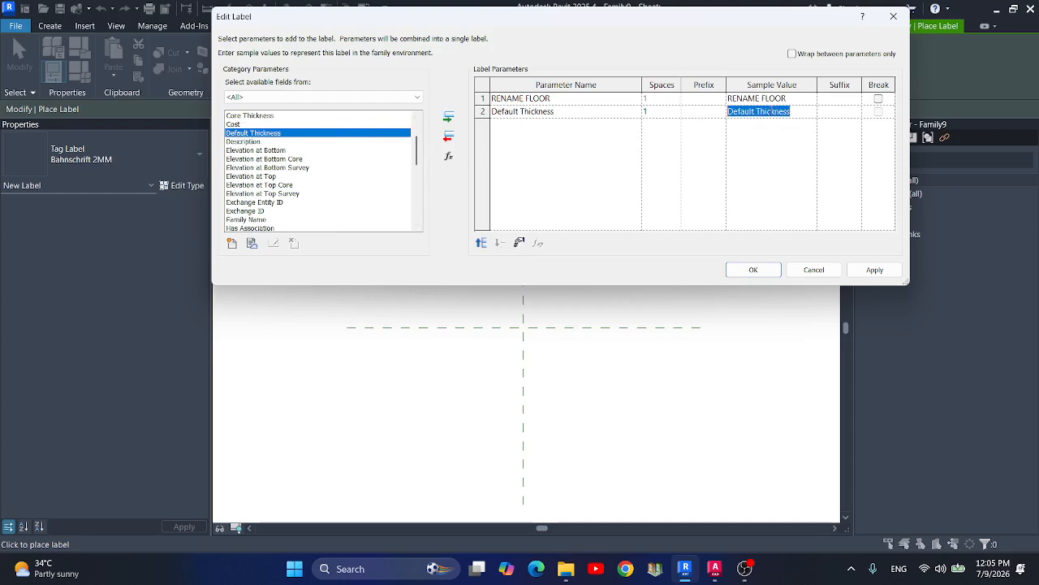
left_click(795, 99)
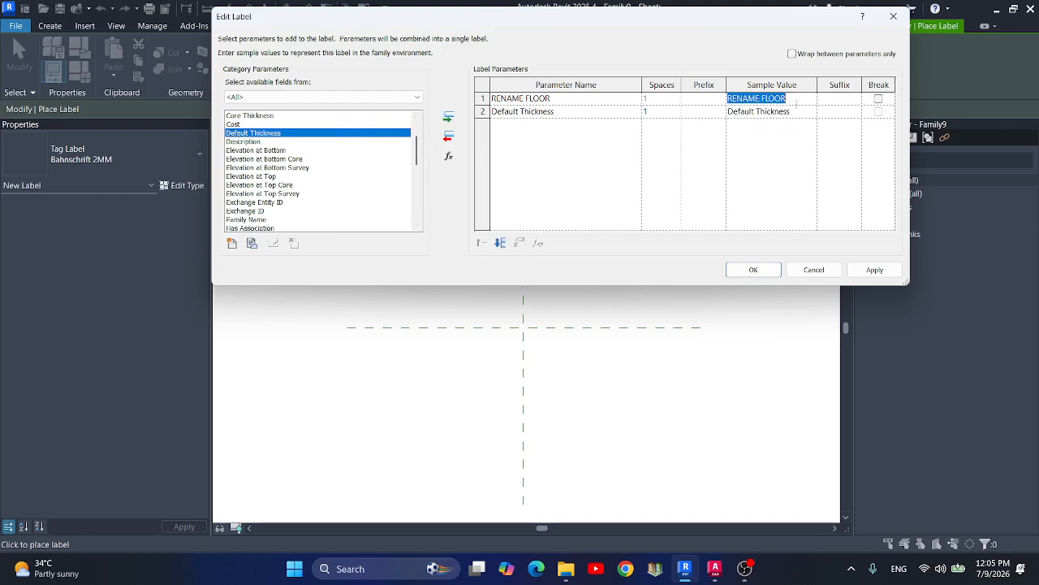
type("S")
left_click(703, 109)
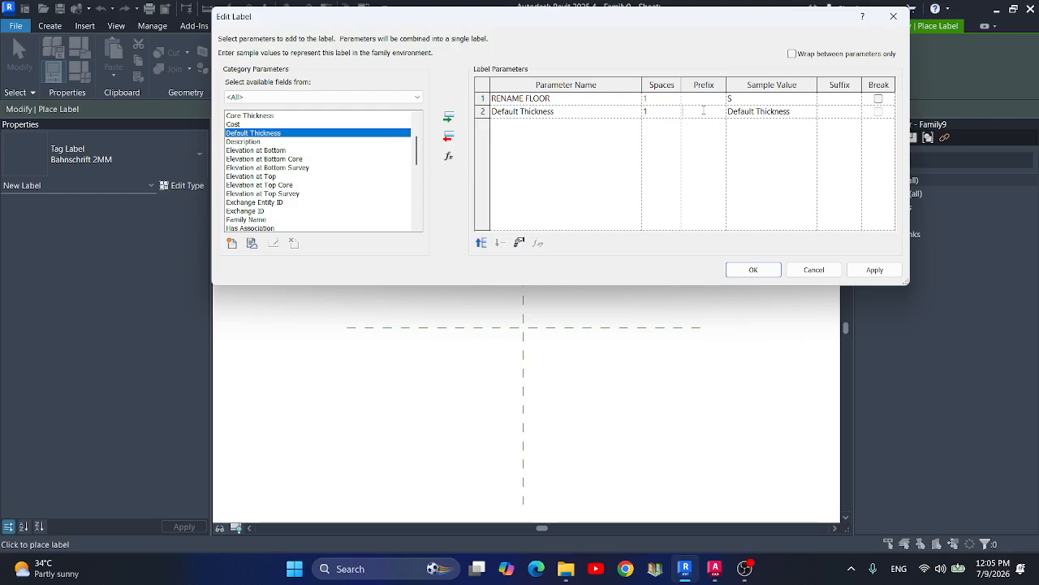
left_click_drag(801, 112, 704, 127)
left_click(708, 110)
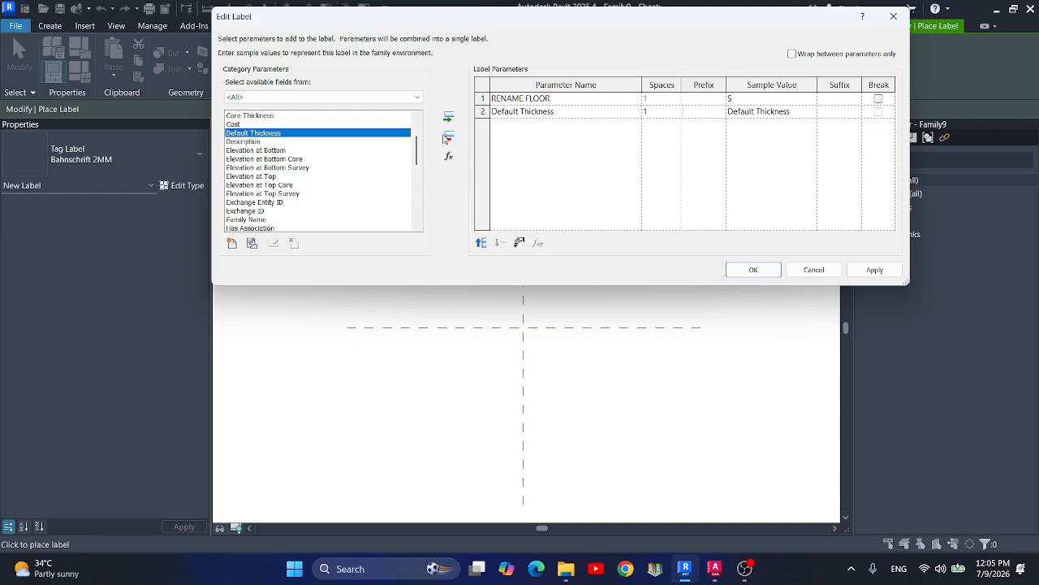
Switch to AutoCAD, examine the circular slab symbol in STR DRAWING.dwg, and return to Revit.
left_click(715, 569)
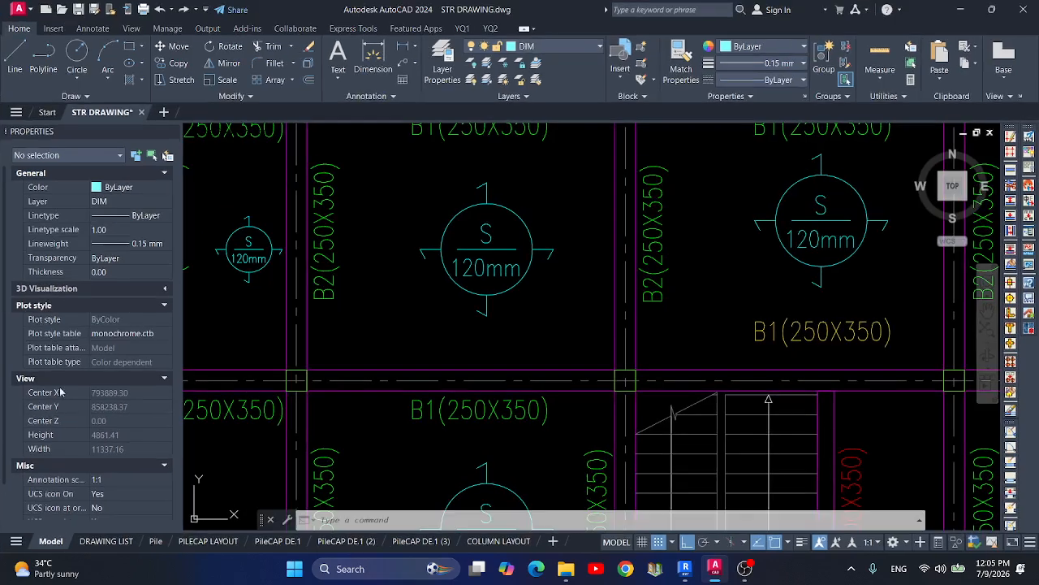
scroll(505, 228, "up", 2)
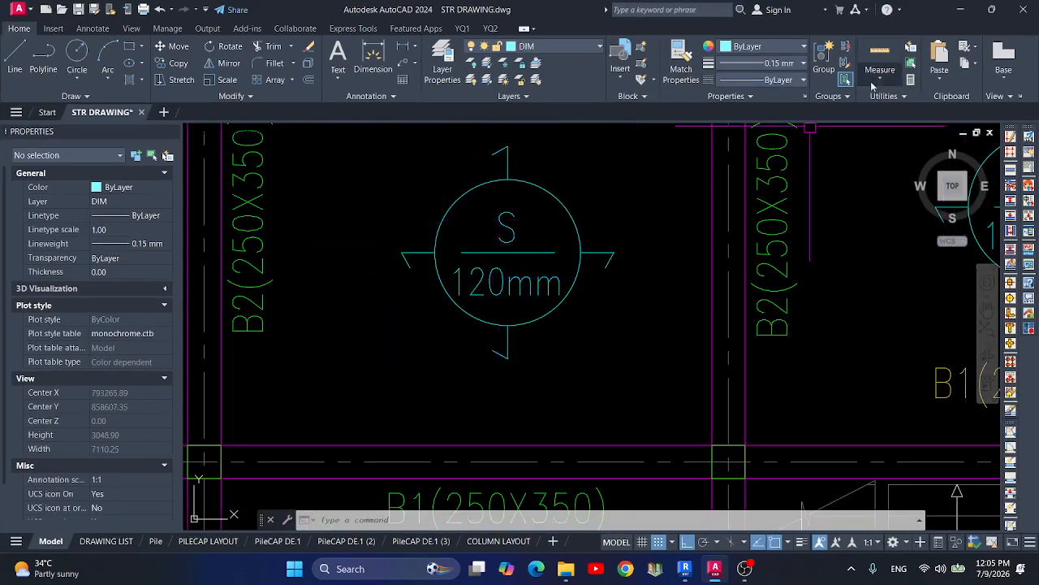
left_click(969, 10)
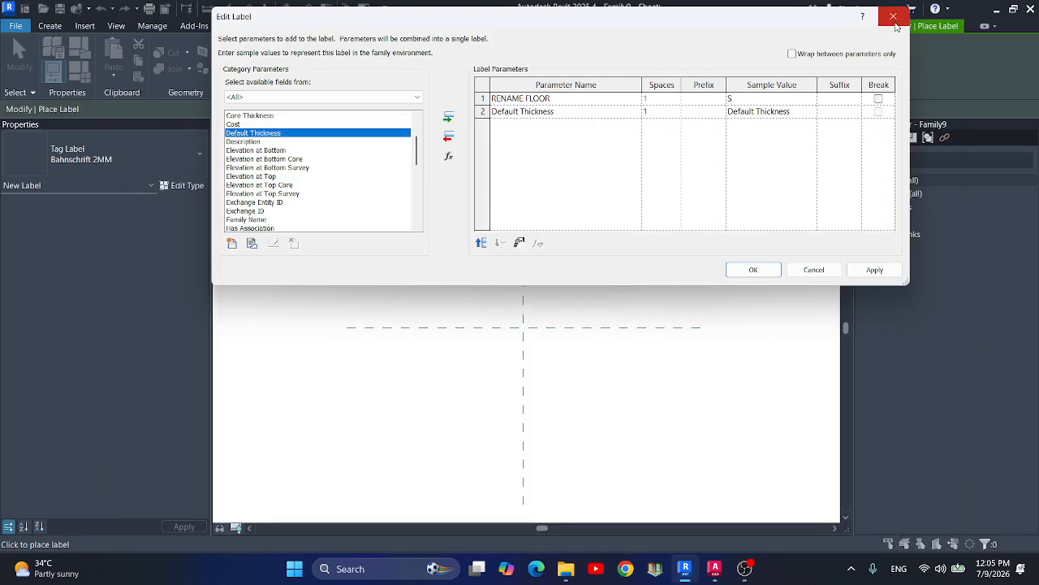
Remove the Default Thickness parameter from the label, keep only RENAME FLOOR, and finish placing labels.
left_click(797, 114)
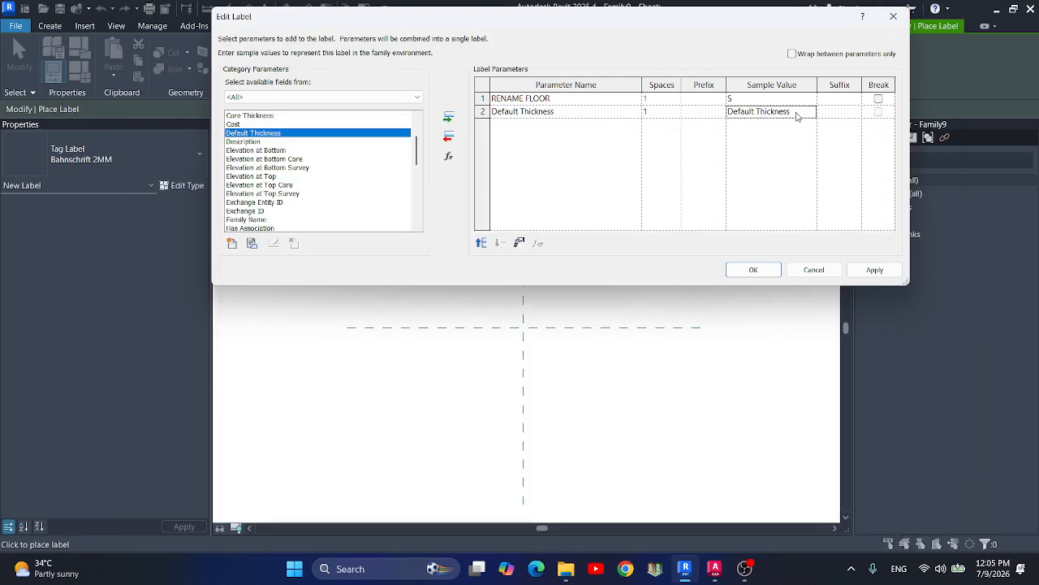
left_click(448, 140)
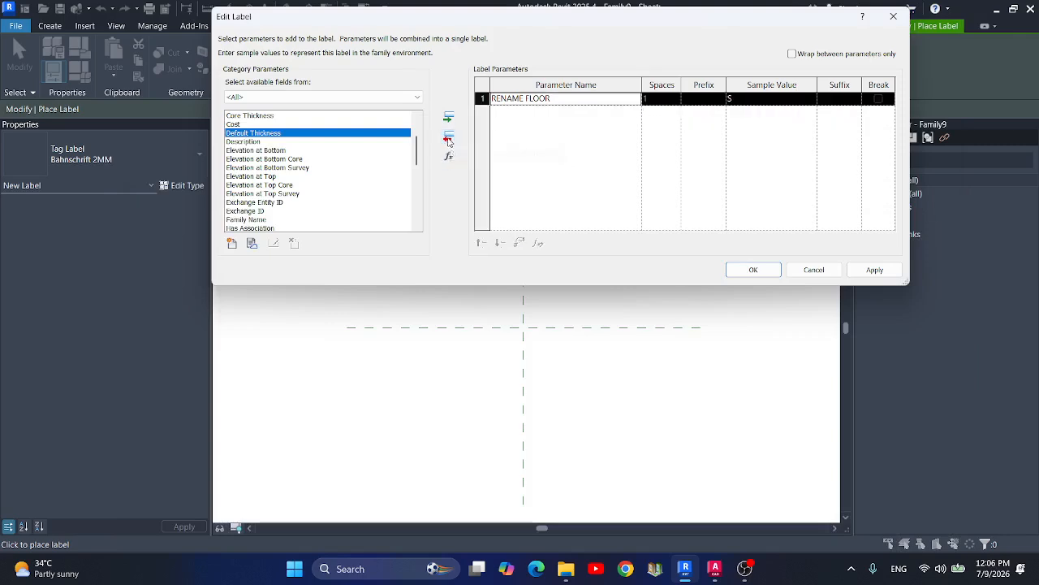
left_click(743, 275)
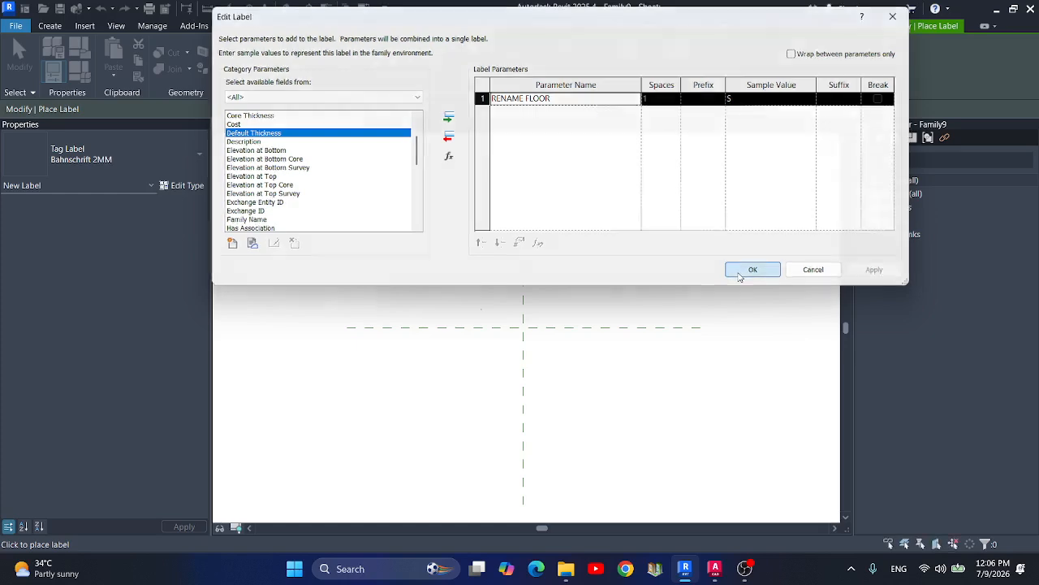
scroll(510, 319, "up", 3)
left_click(484, 264)
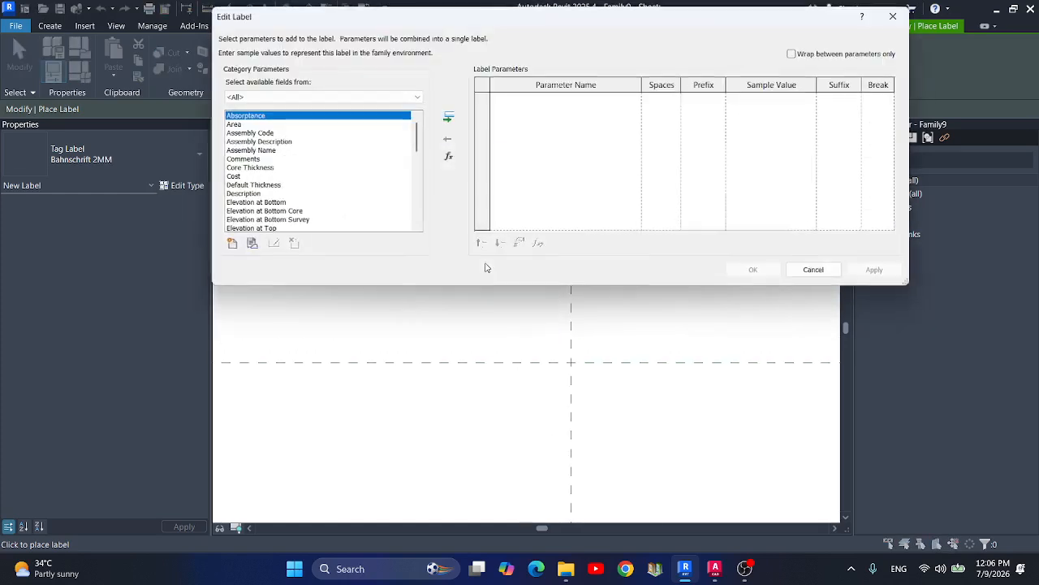
key("Escape")
key("Escape")
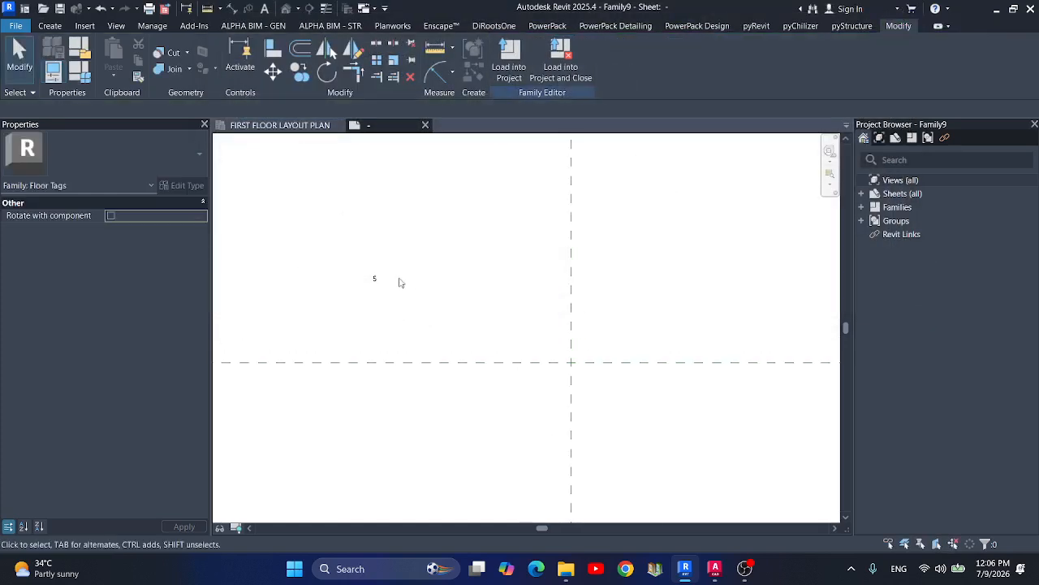
Move the S label onto the vertical reference plane, just above the horizontal reference plane.
left_click(367, 284)
left_click_drag(411, 291, 521, 363)
scroll(540, 355, "up", 5)
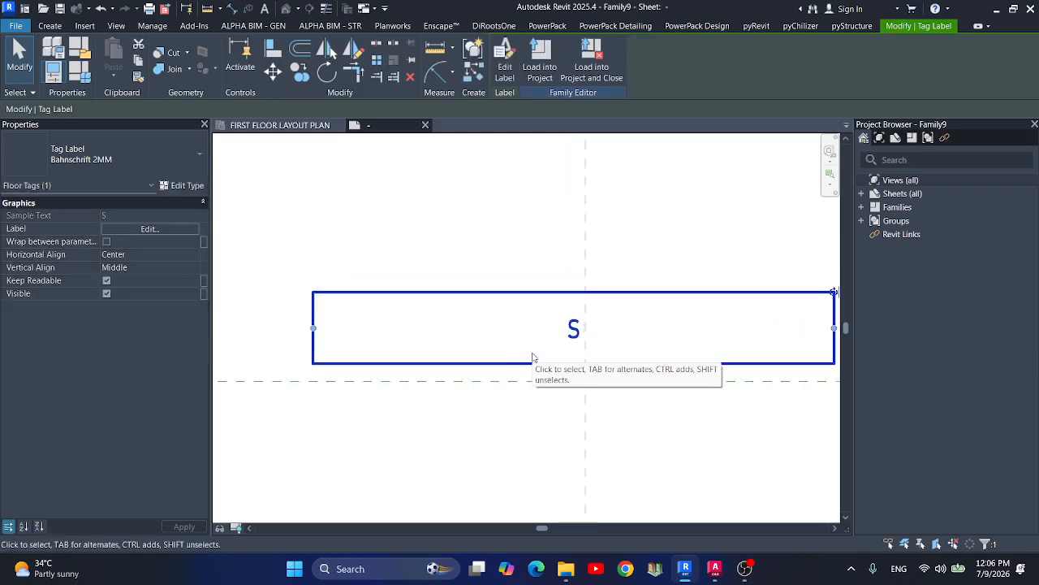
key("Right")
key("Right")
left_click(518, 255)
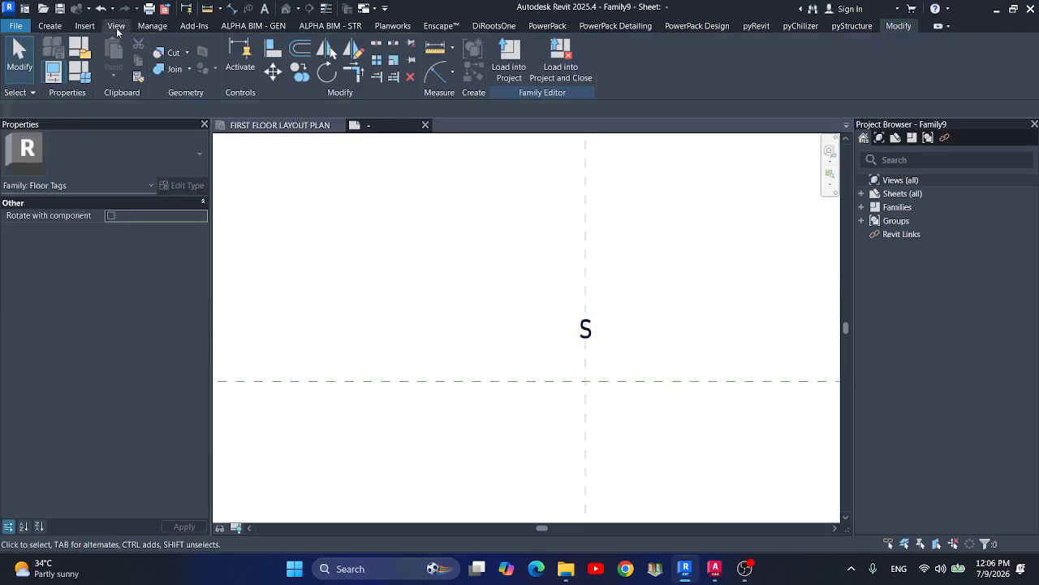
Draw a circle with a radius of about 5 mm centred on the reference plane intersection.
left_click(49, 25)
key("l")
key("i")
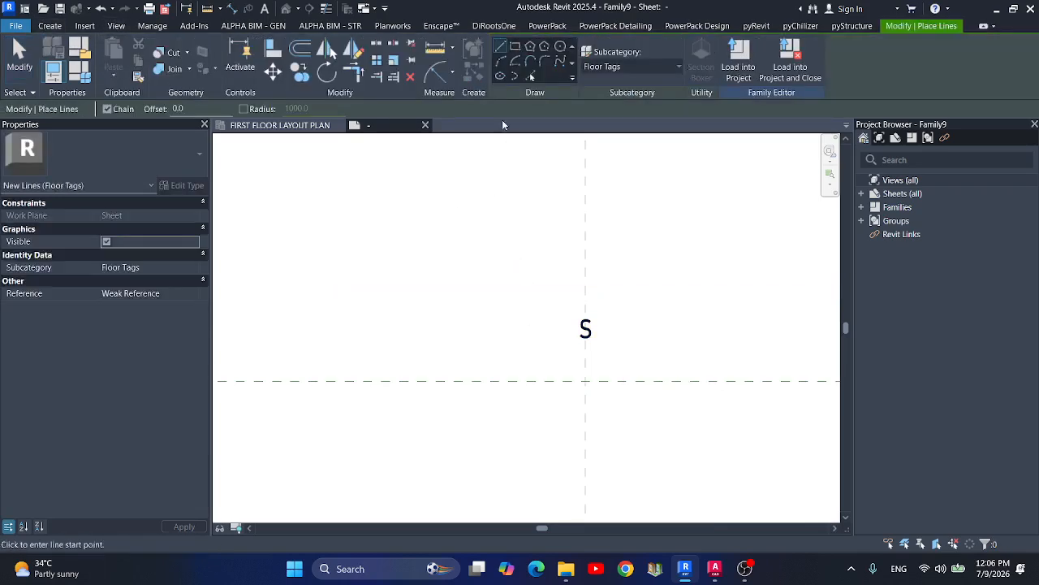
left_click(559, 47)
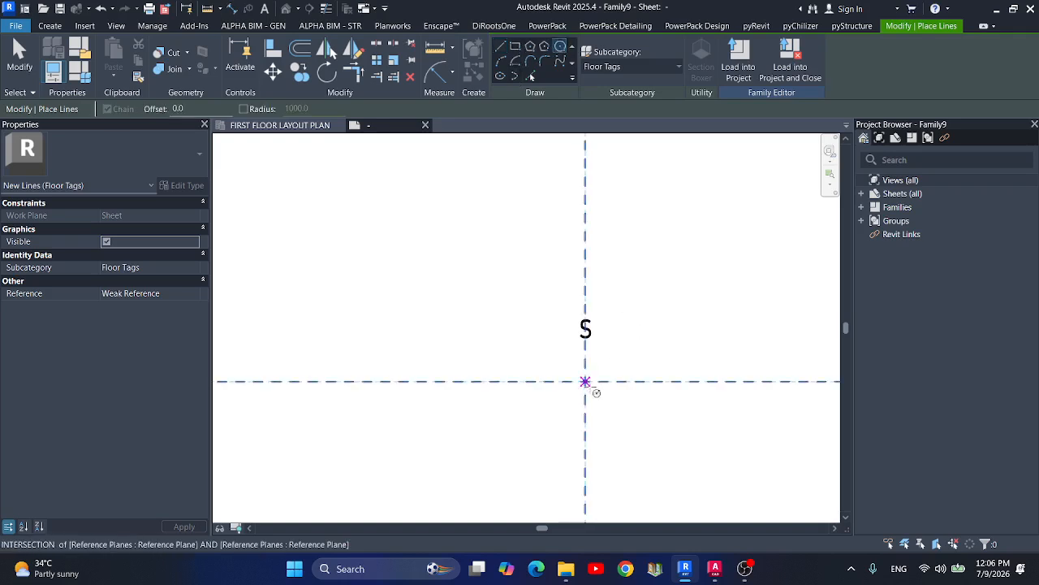
left_click(585, 380)
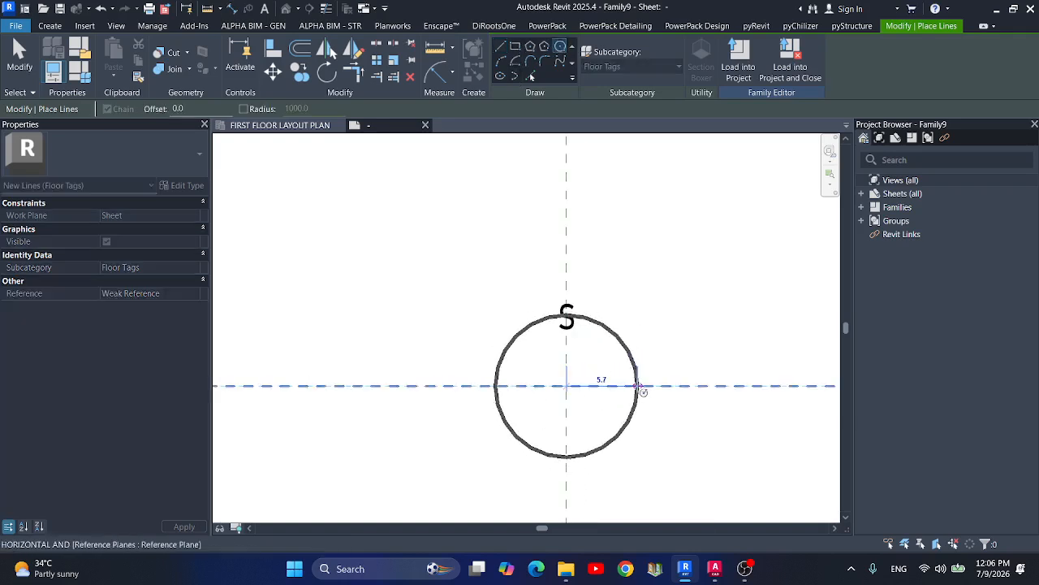
scroll(631, 388, "up", 1)
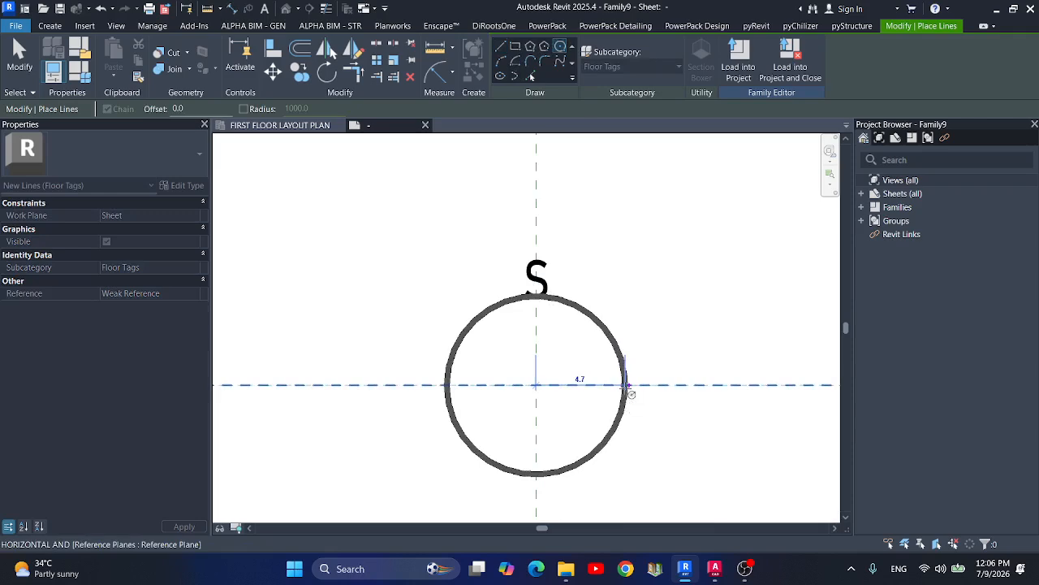
left_click(633, 387)
key("Escape")
key("Escape")
Nudge the S label down along the vertical reference plane into the upper half of the circle.
left_click(529, 277)
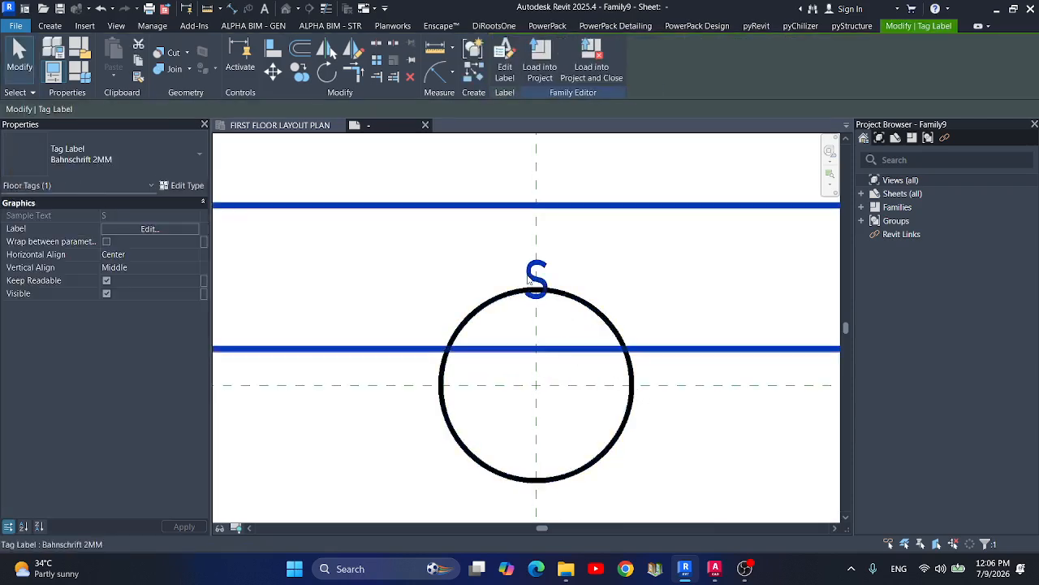
key("Down")
key("Down")
key("Down")
key("Down")
key("Down")
key("Down")
key("Down")
key("Down")
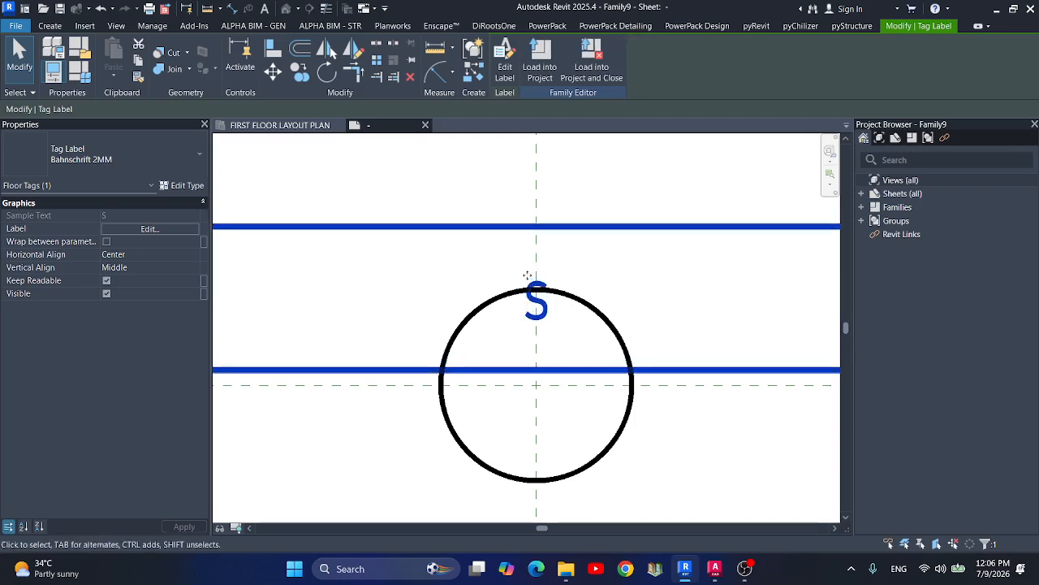
key("Down")
key("Down")
key("Down")
key("Down")
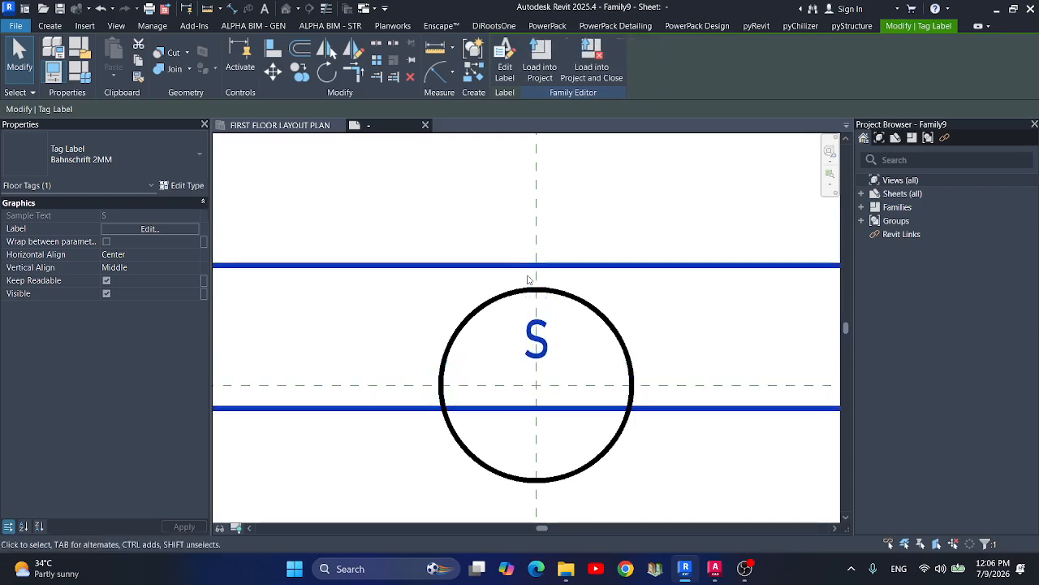
Narrow the S label's text box to slightly wider than the circle.
scroll(573, 347, "down", 3)
left_click_drag(289, 337, 493, 345)
left_click(508, 411)
scroll(512, 390, "up", 2)
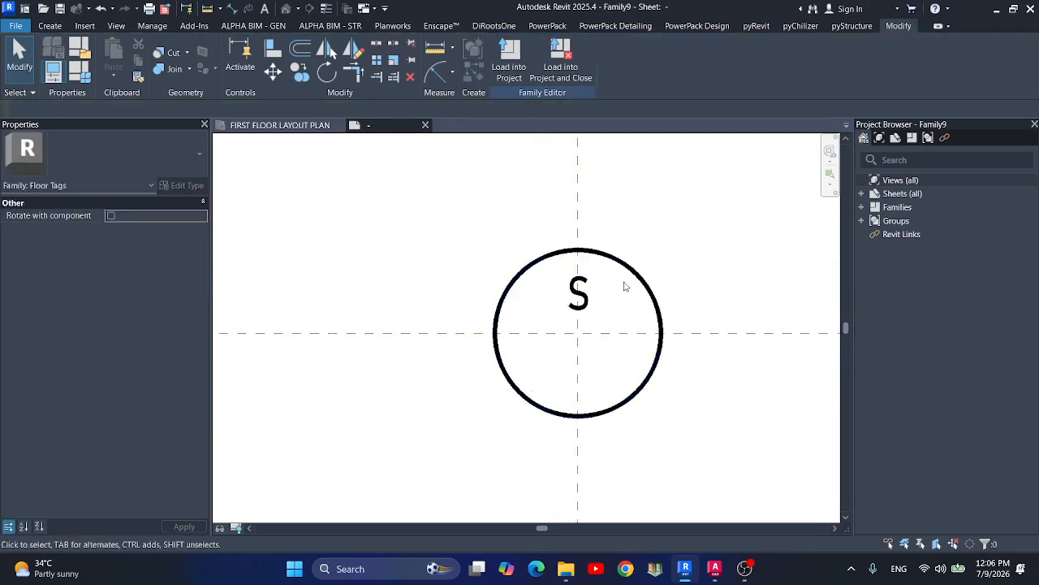
Reduce the radius of the tag circle, keeping it centred on the reference plane intersection.
left_click(632, 271)
left_click(605, 299)
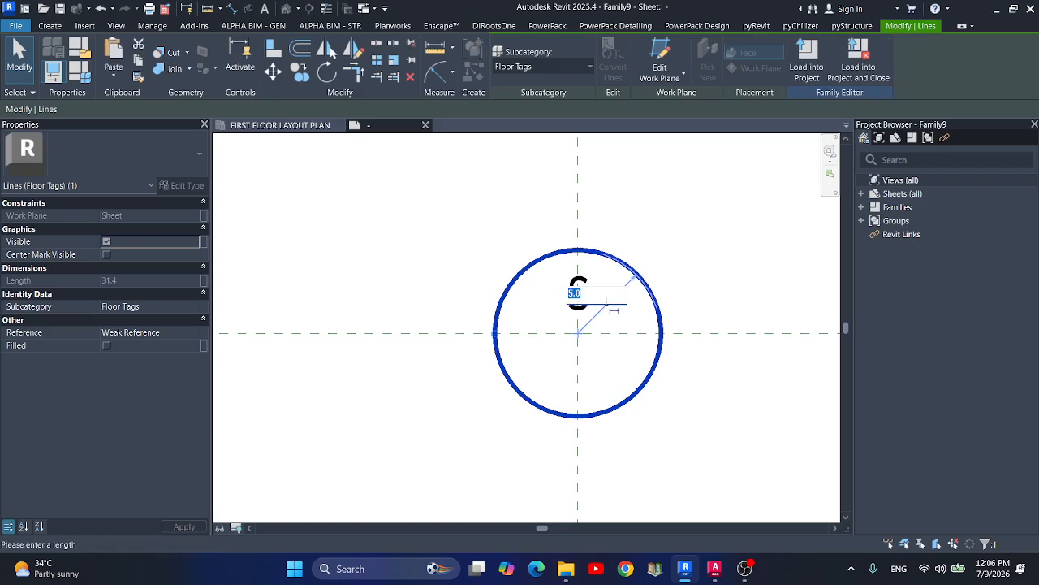
key("Return")
Nudge the S label down within the smaller circle and narrow its text box to the circle's width.
left_click(579, 297)
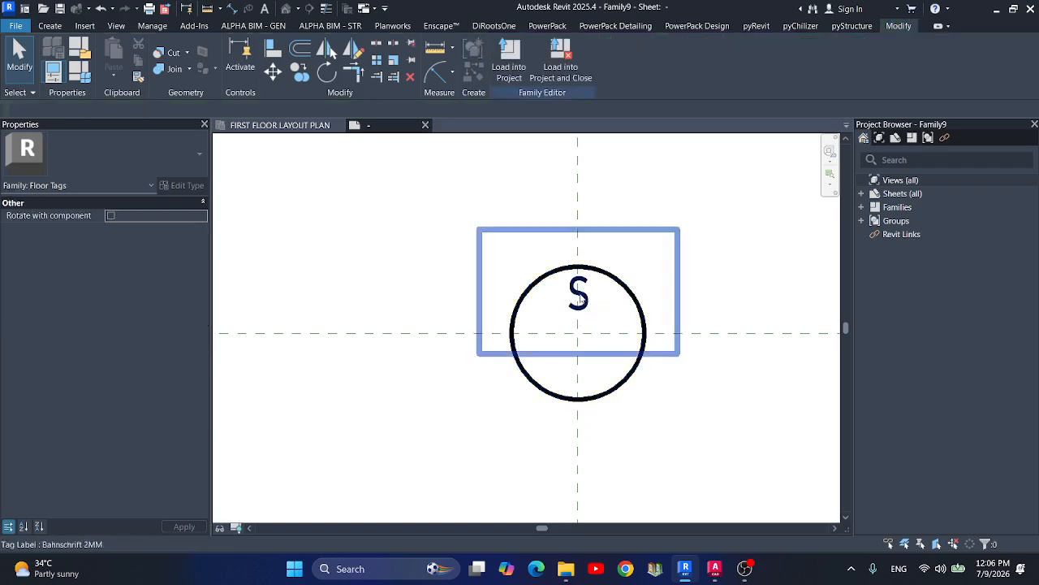
key("Down")
key("Down")
key("Down")
key("Down")
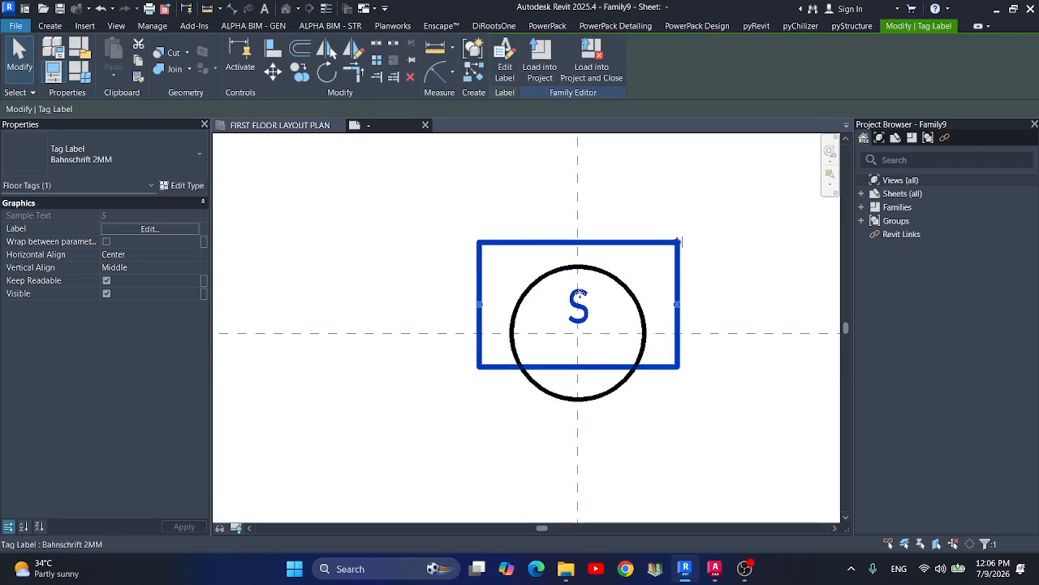
key("Left")
key("Right")
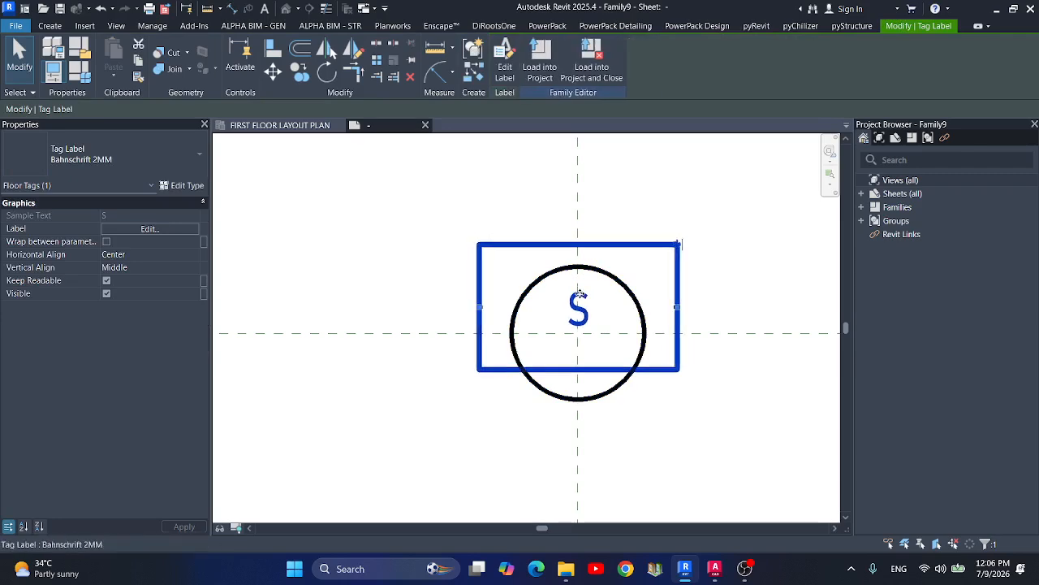
left_click_drag(479, 305, 514, 305)
left_click(416, 286)
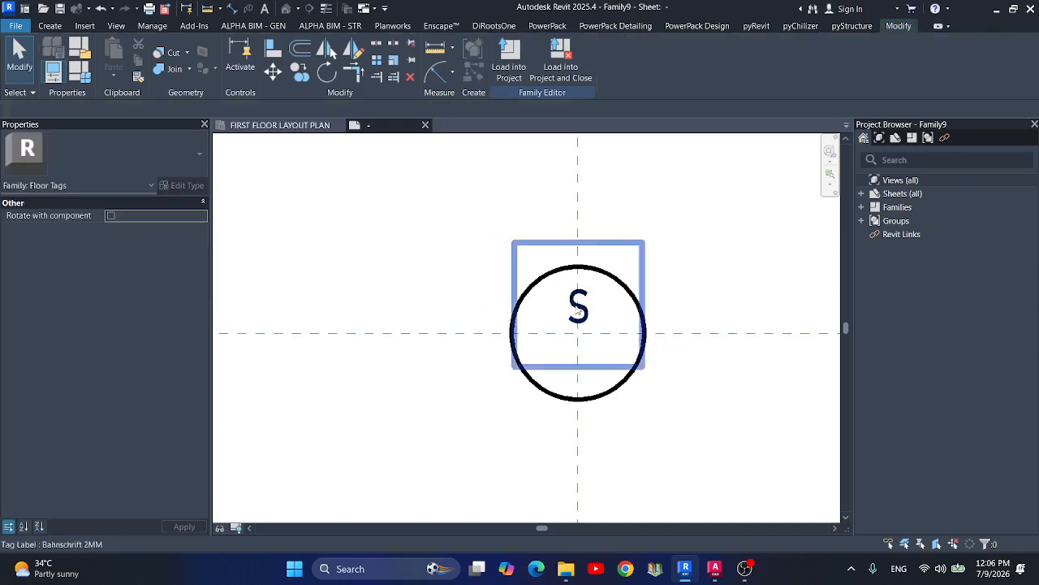
Mirror a copy of the S label across the horizontal reference plane into the circle's lower half.
left_click(580, 307)
key("Escape")
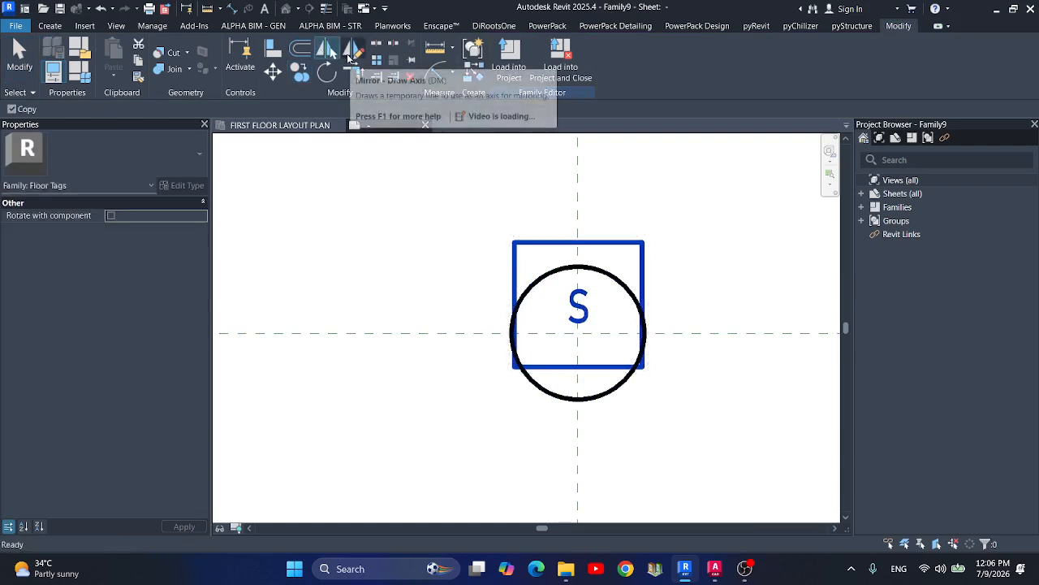
left_click(326, 48)
left_click(418, 332)
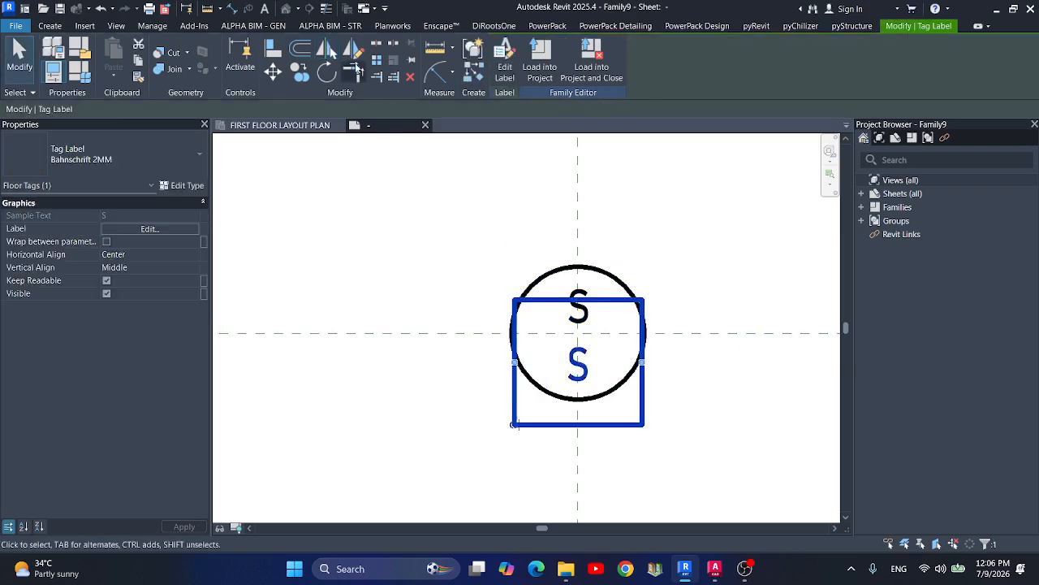
Replace the RENAME FLOOR parameter in the lower label with Default Thickness.
left_click(504, 67)
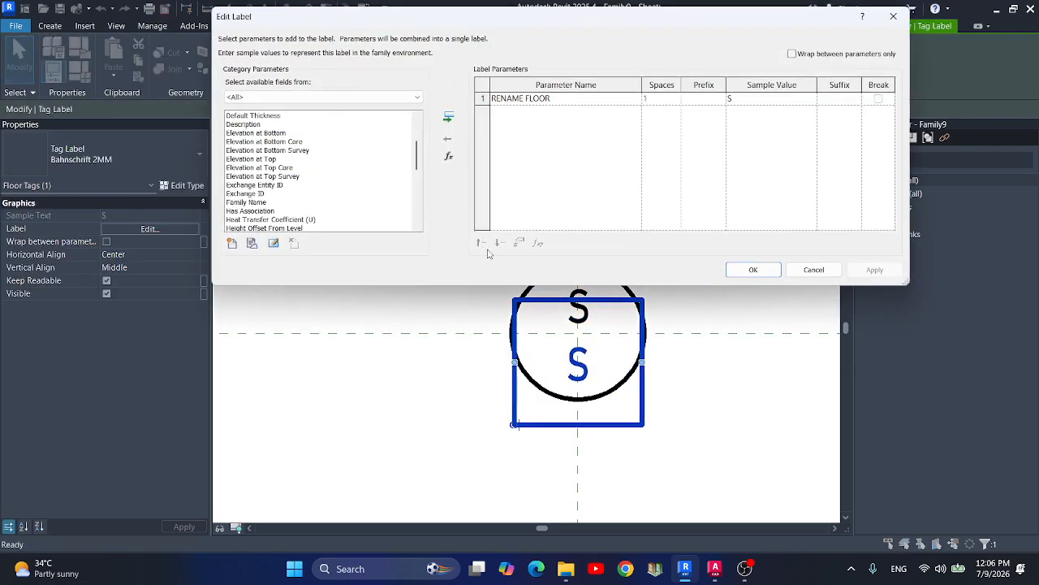
left_click(540, 99)
left_click(447, 139)
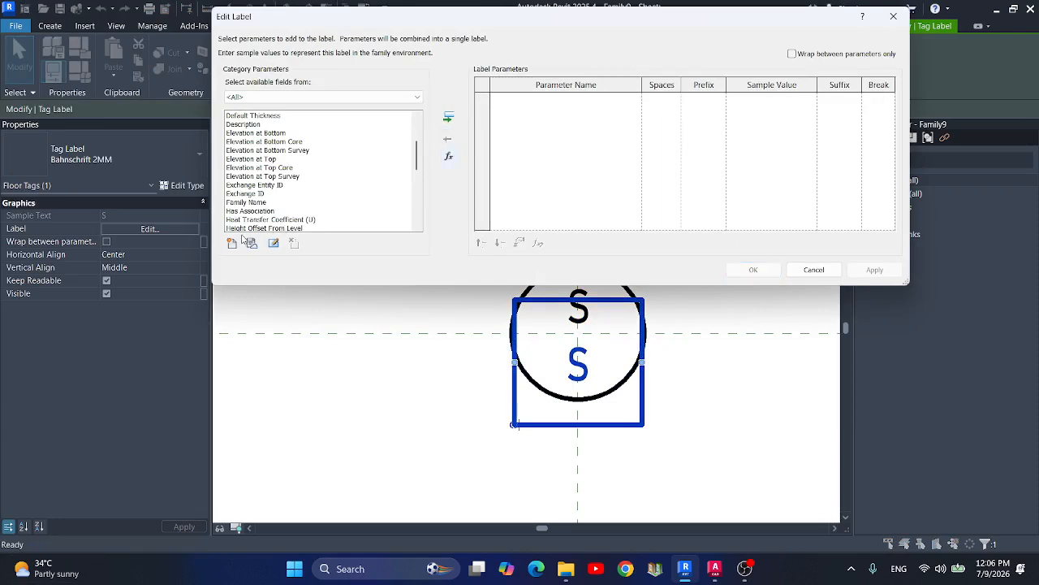
scroll(274, 166, "up", 3)
left_click(261, 185)
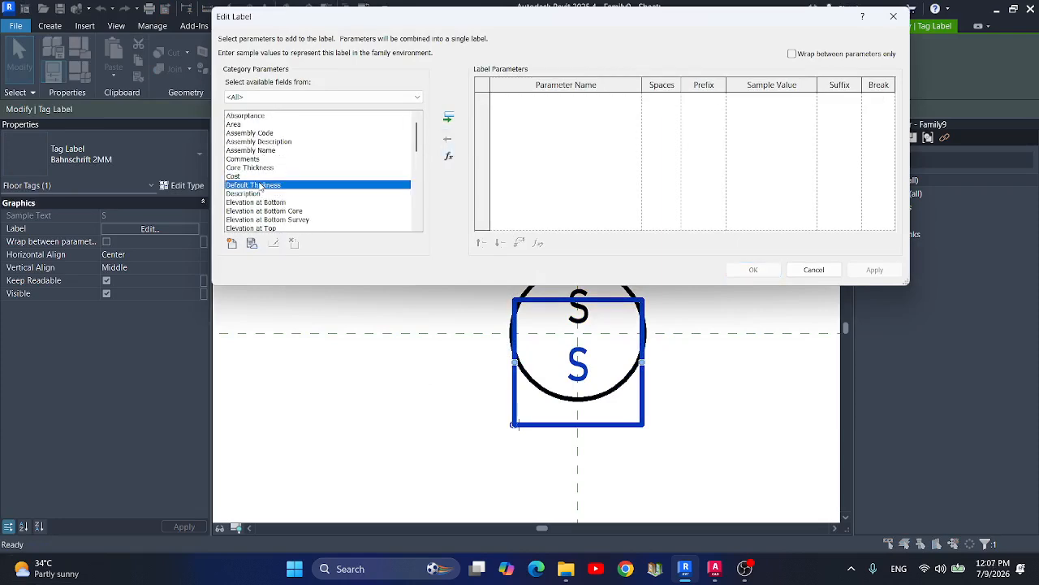
left_click(447, 117)
Give the lower label's Default Thickness parameter the suffix THK and the sample value 200, and apply the label changes.
left_click(709, 101)
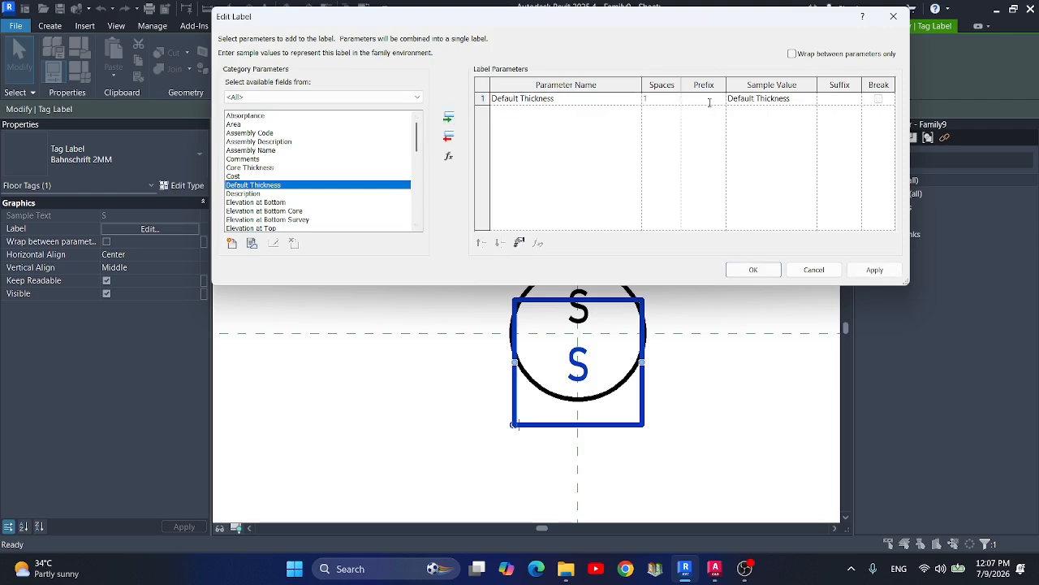
left_click(788, 102)
left_click_drag(788, 101, 717, 103)
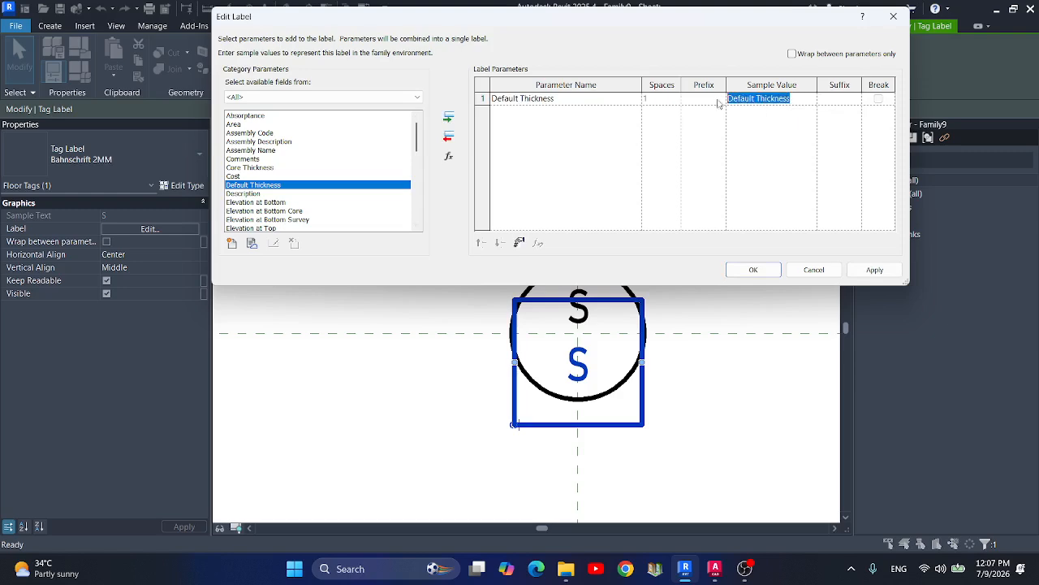
left_click(825, 99)
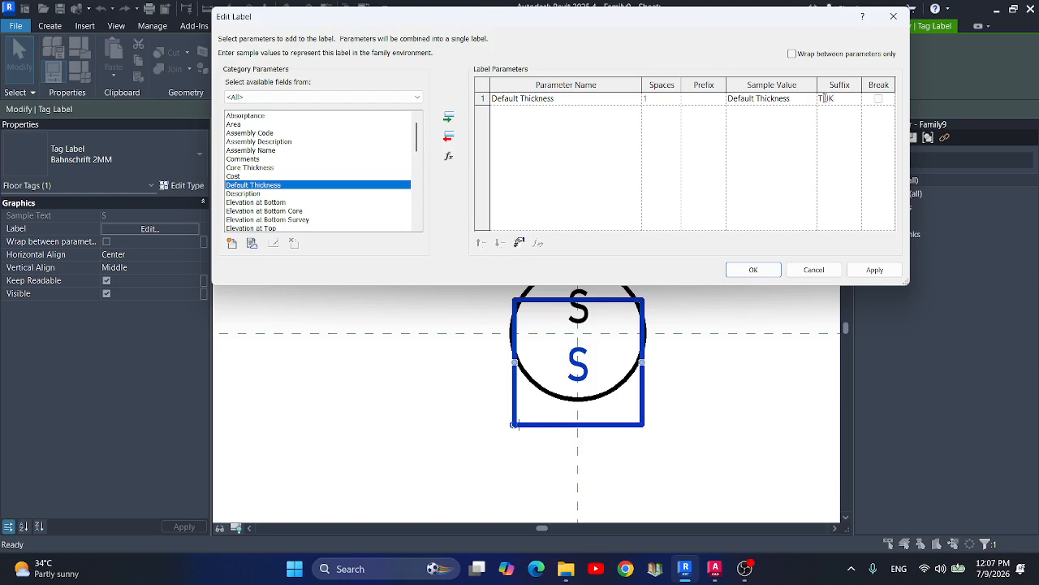
left_click(805, 100)
left_click_drag(803, 99, 741, 99)
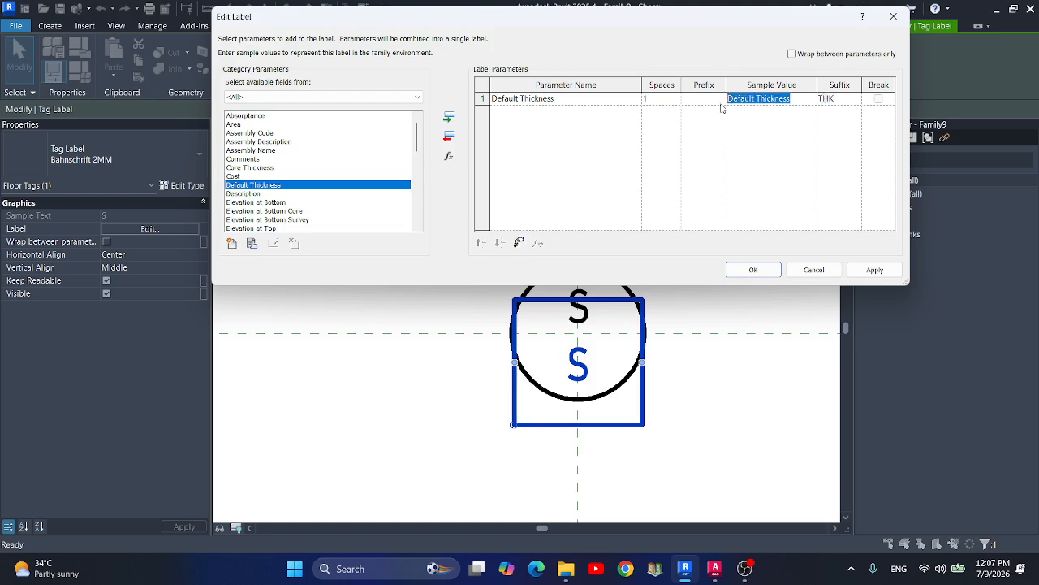
type("200")
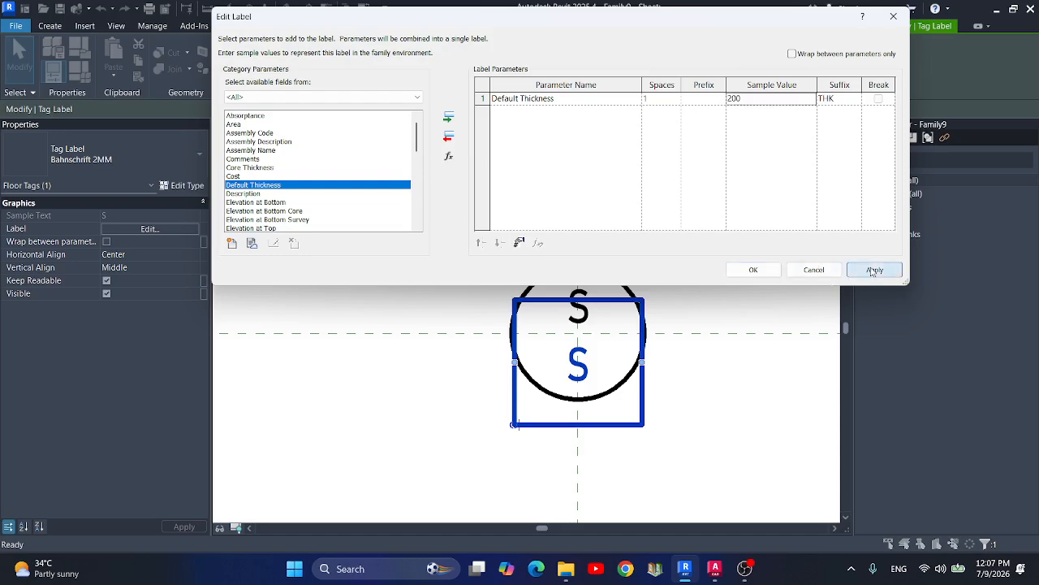
left_click(875, 270)
left_click(753, 270)
left_click(467, 343)
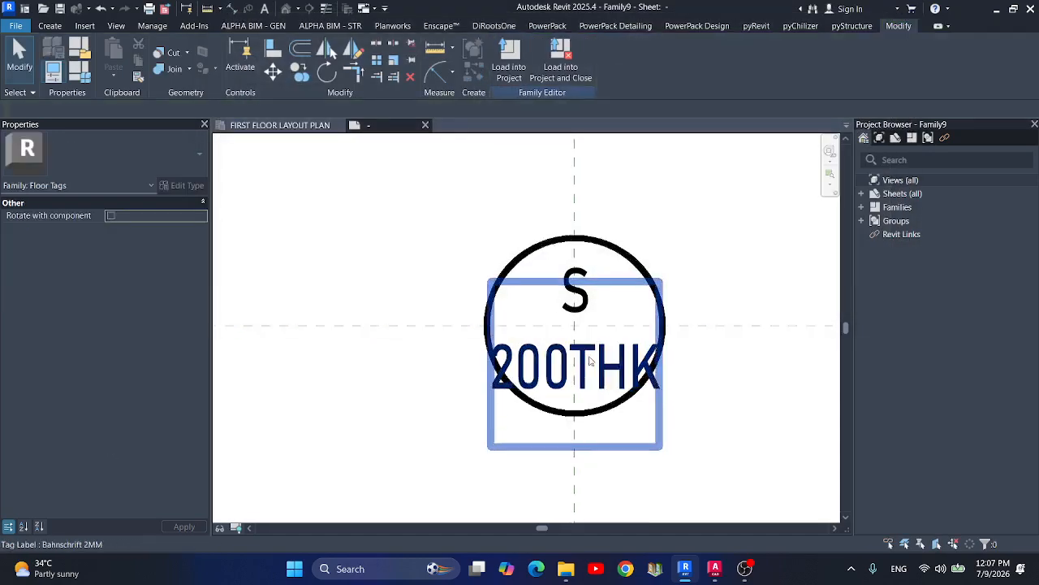
scroll(601, 382, "up", 2)
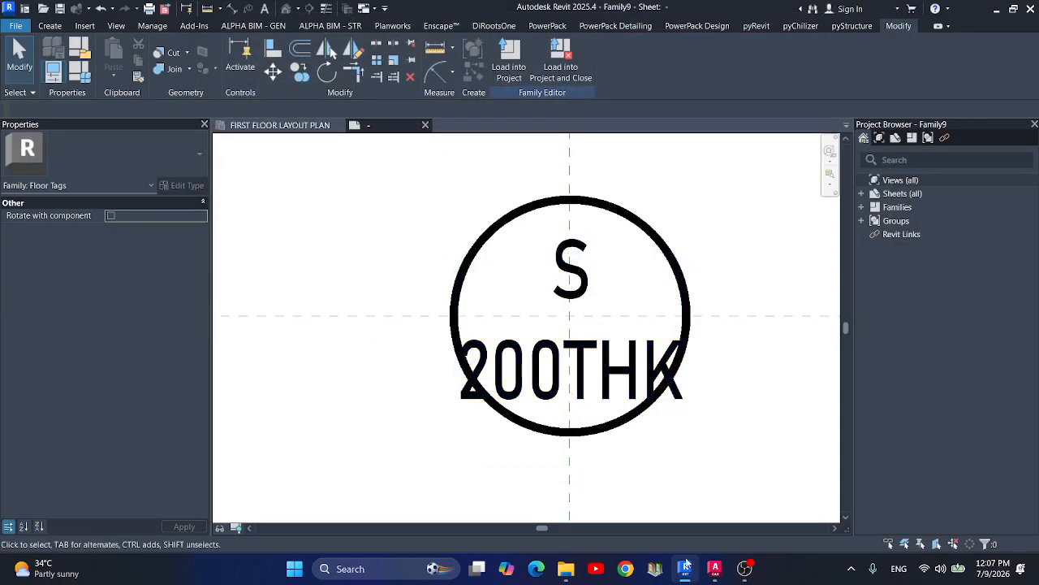
Remove the THK suffix from the lower label's Default Thickness parameter.
left_click(715, 568)
left_click(714, 571)
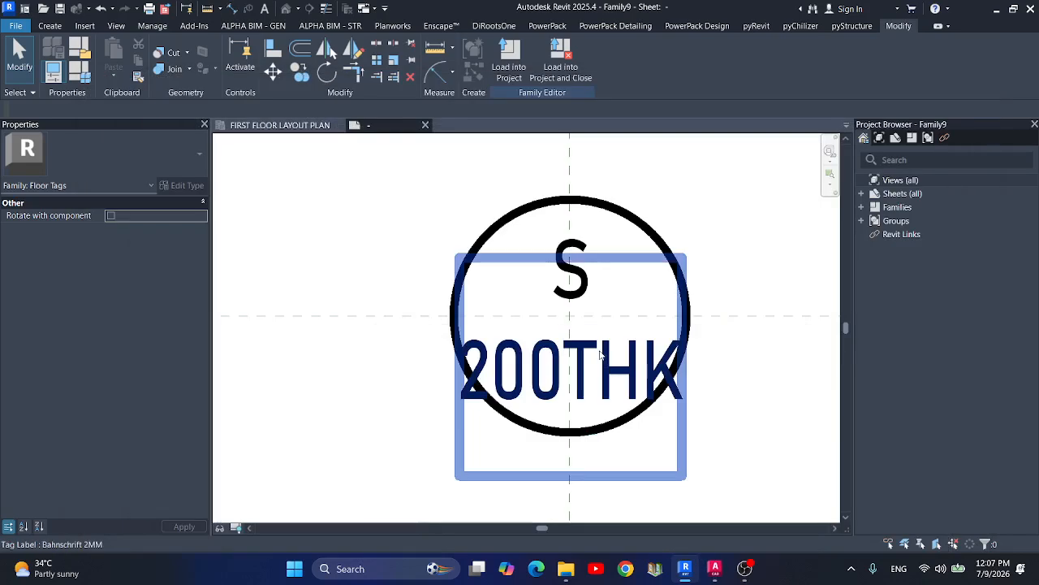
left_click(569, 370)
left_click(505, 69)
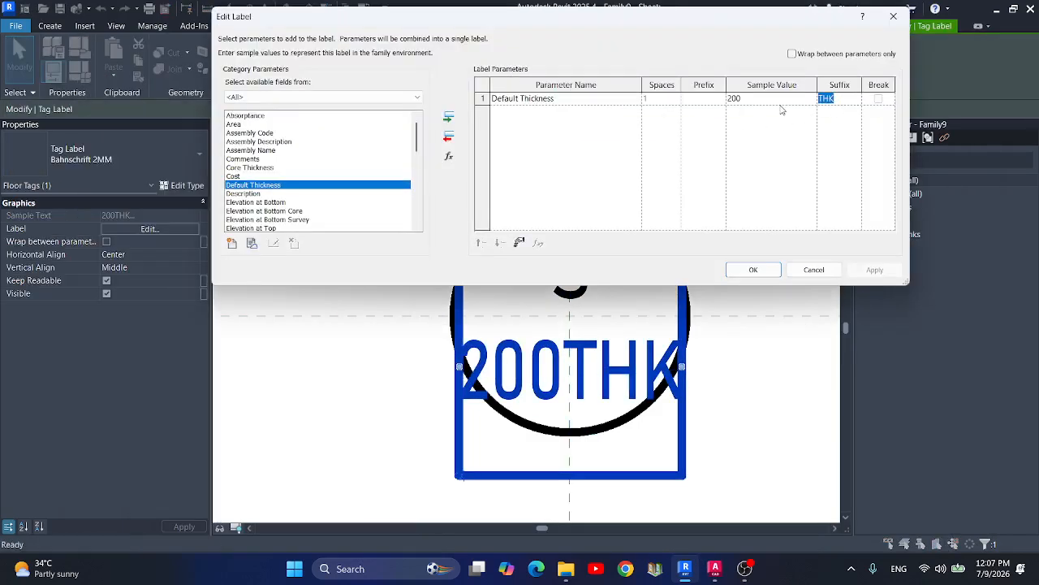
left_click(537, 245)
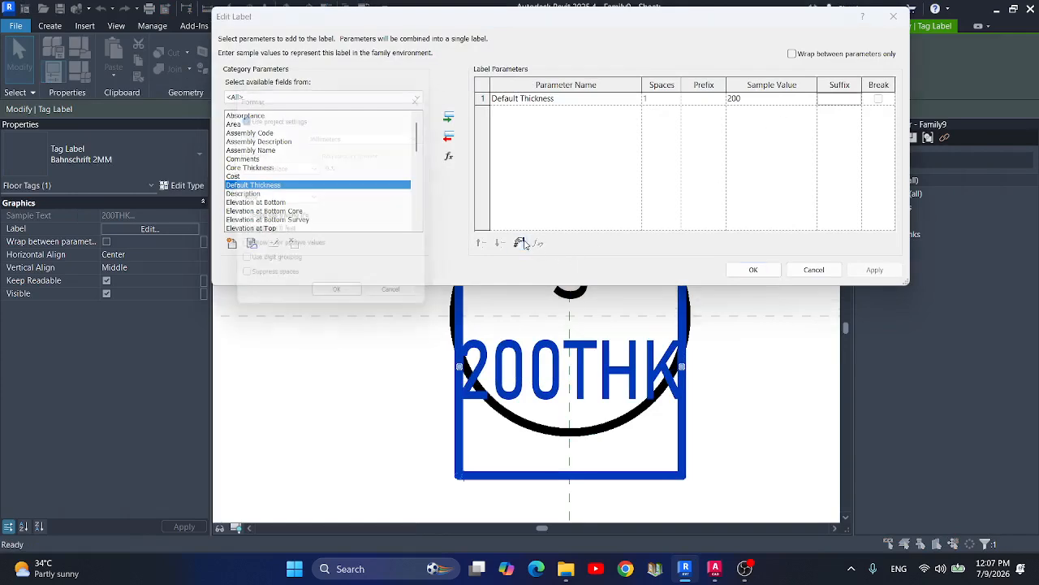
Format the lower label's Default Thickness independently of project settings, in millimetres with the mm symbol and 2 decimal places, and confirm the label.
left_click(254, 116)
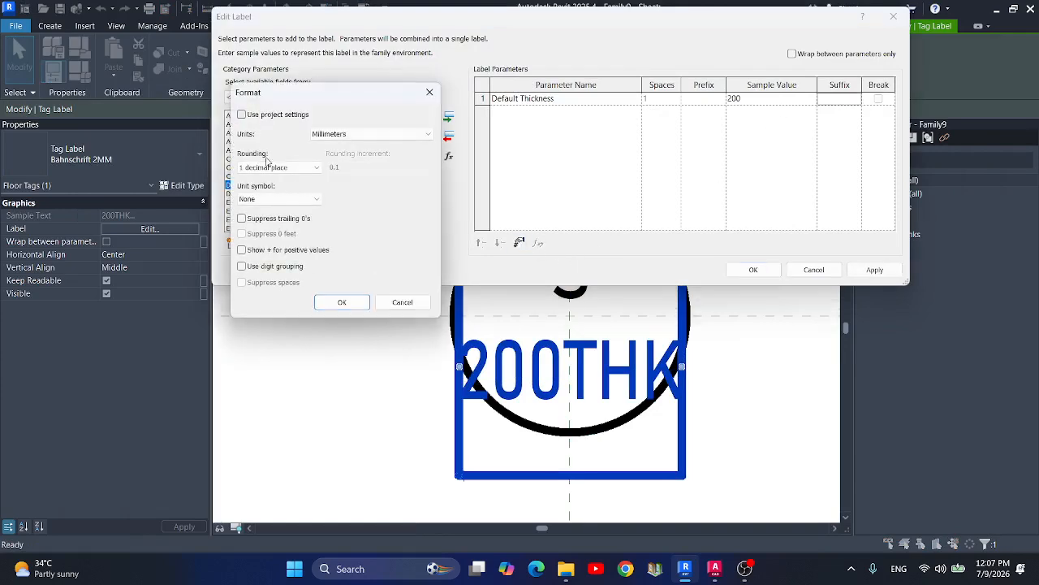
left_click(324, 134)
left_click(260, 130)
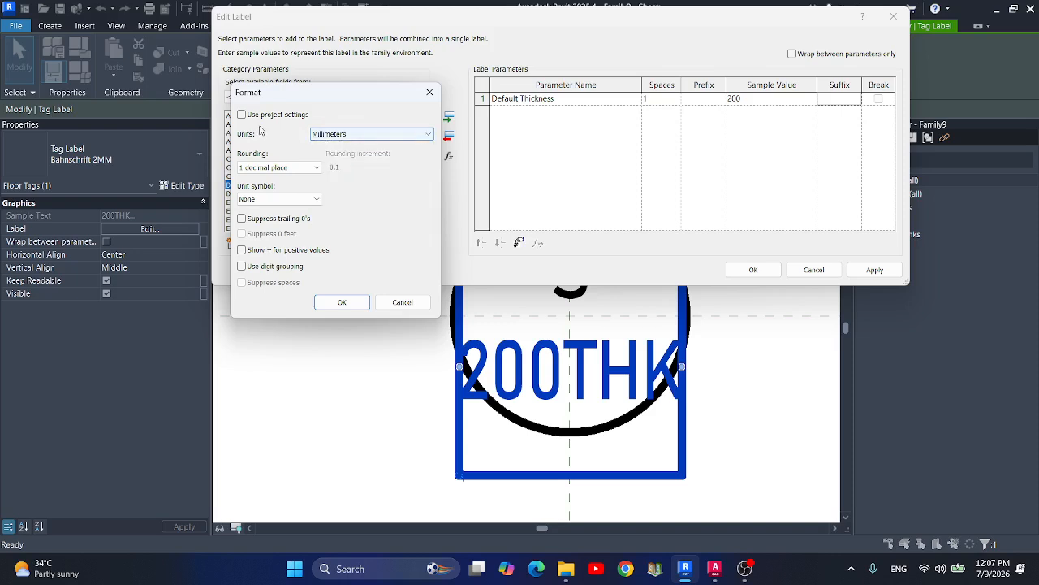
left_click(269, 200)
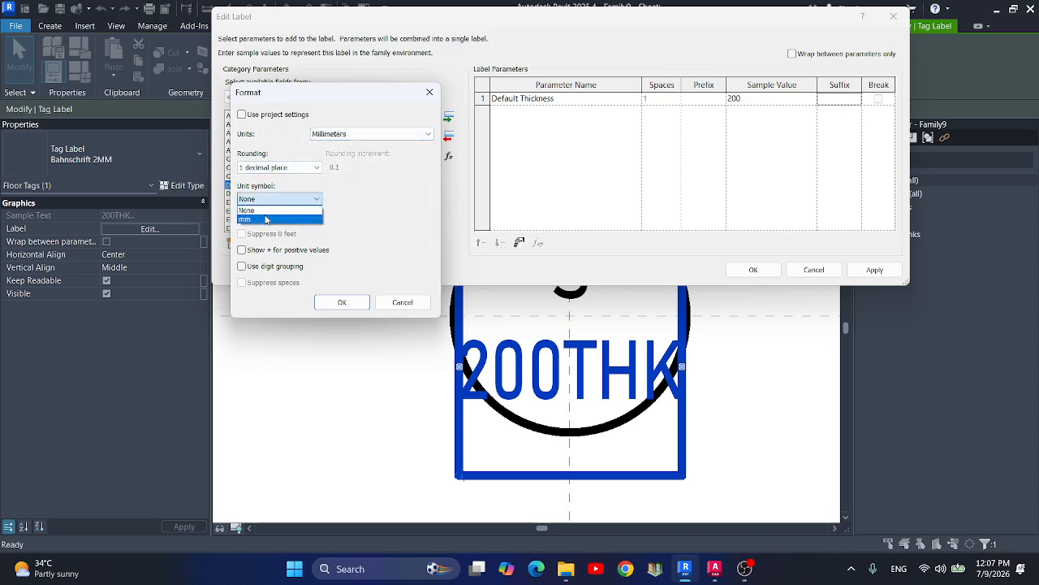
left_click(267, 218)
left_click(265, 167)
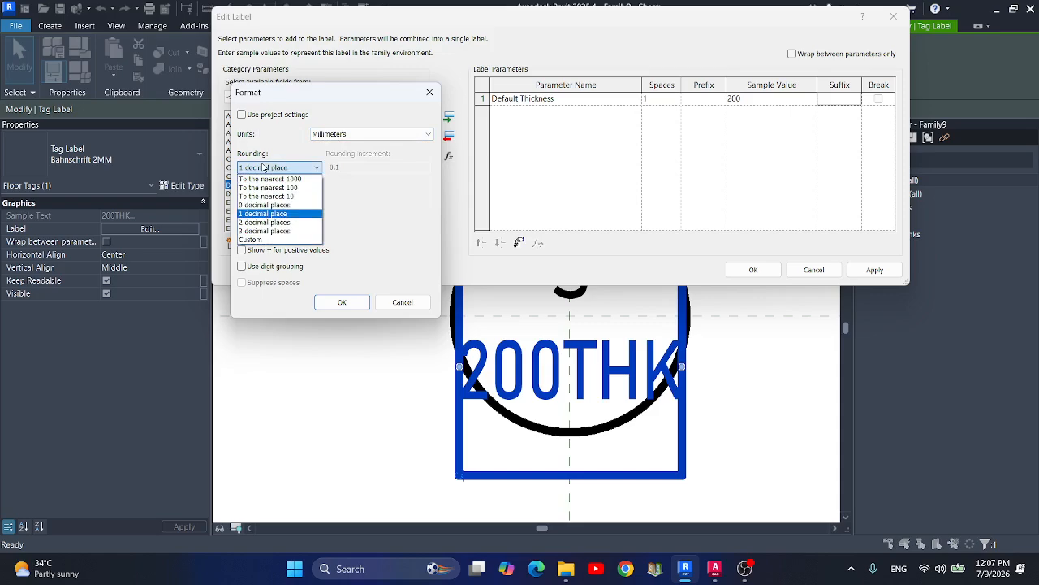
left_click(258, 223)
left_click(342, 302)
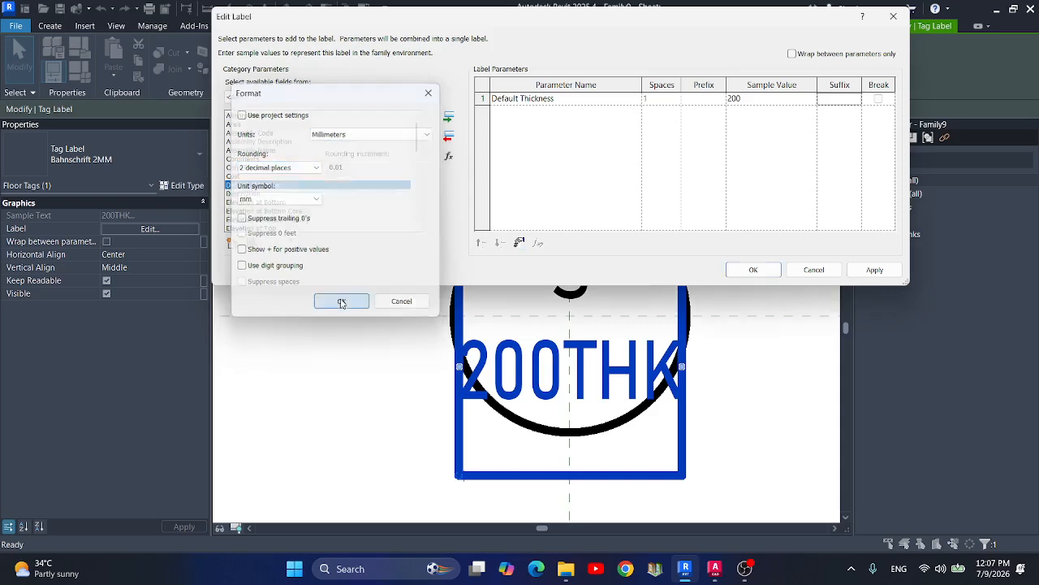
left_click(753, 270)
left_click(742, 425)
left_click(597, 373)
scroll(451, 247, "down", 2)
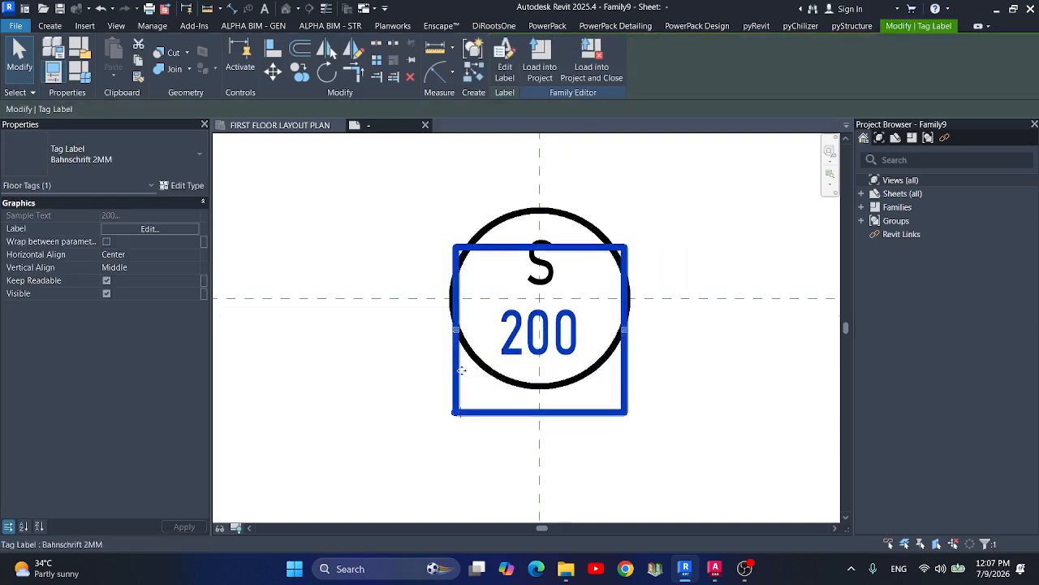
left_click(311, 390)
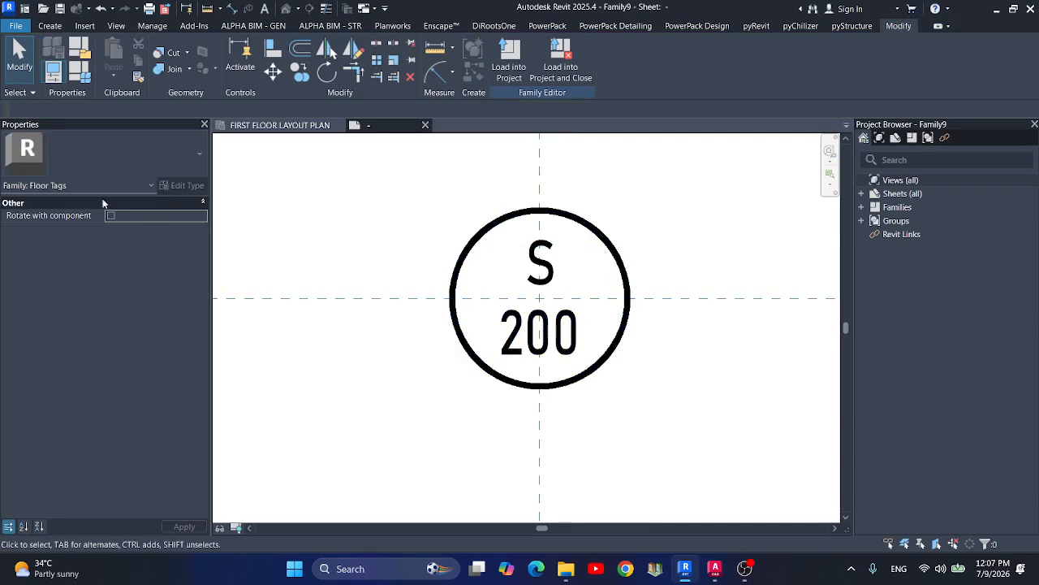
Draw a horizontal line across the circle along the reference plane, dividing the S label from the thickness label.
left_click(49, 26)
left_click(111, 60)
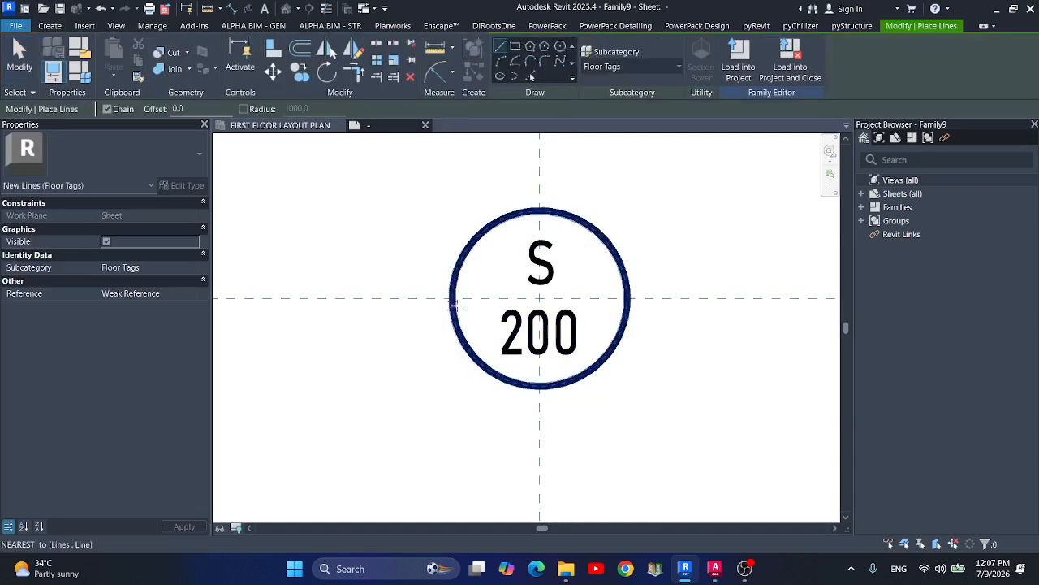
left_click(452, 299)
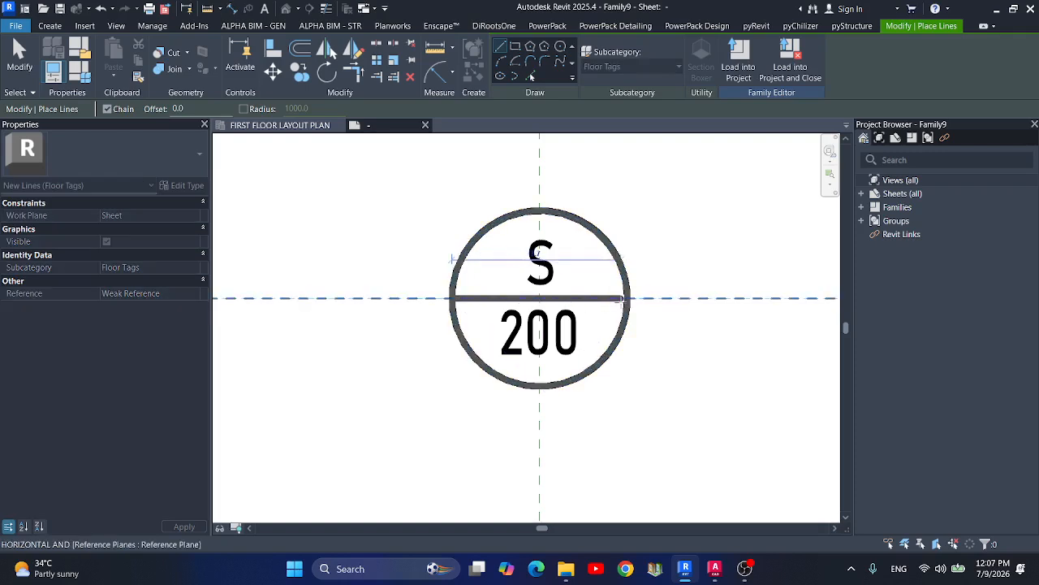
left_click(627, 299)
scroll(627, 307, "up", 1)
key("Escape")
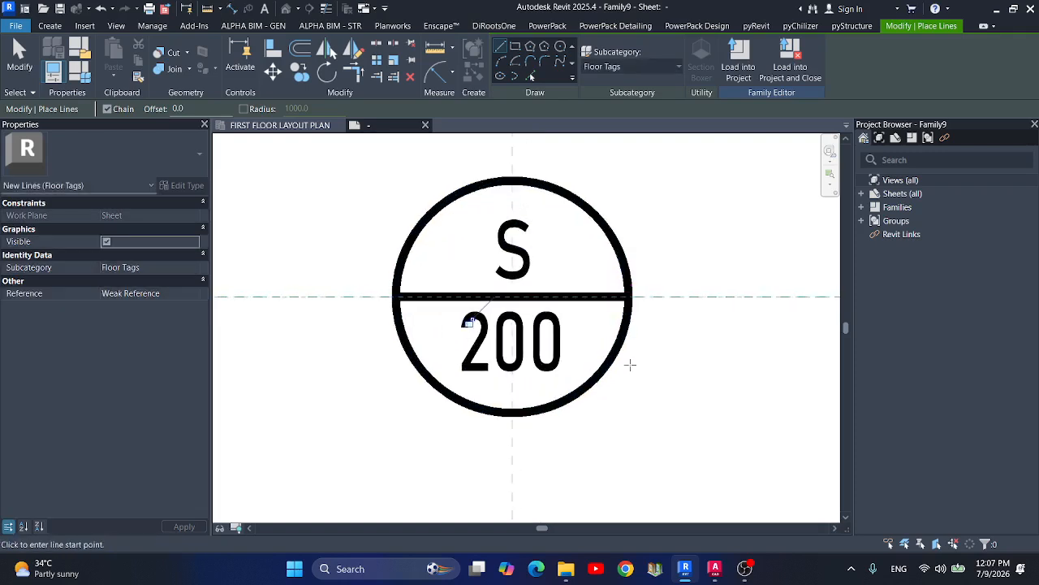
key("Escape")
scroll(653, 373, "down", 2)
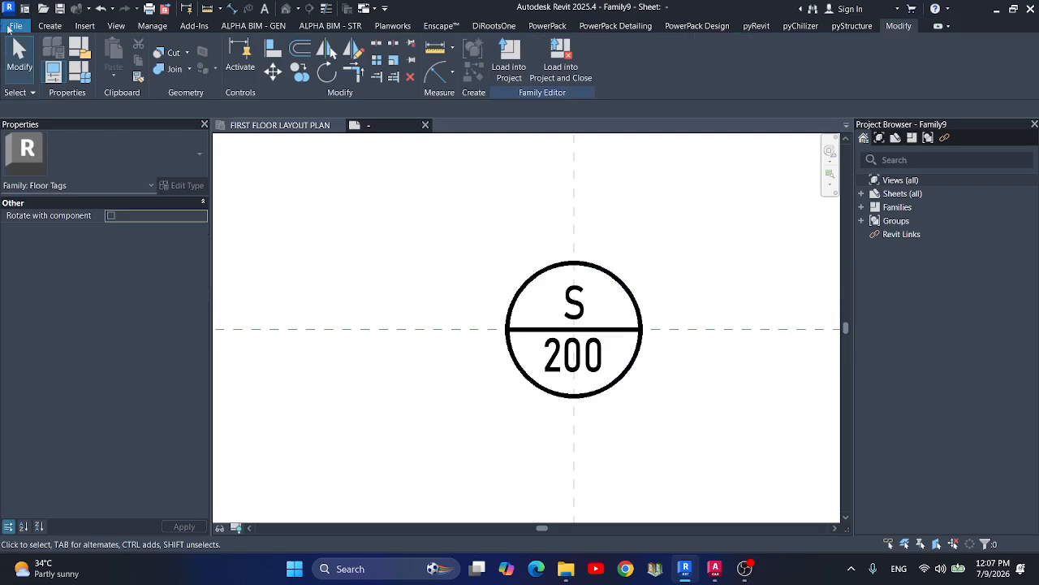
Save the family as FLOOR TAG in the TITLEBLOCK folder, keeping the default file save options.
left_click(18, 27)
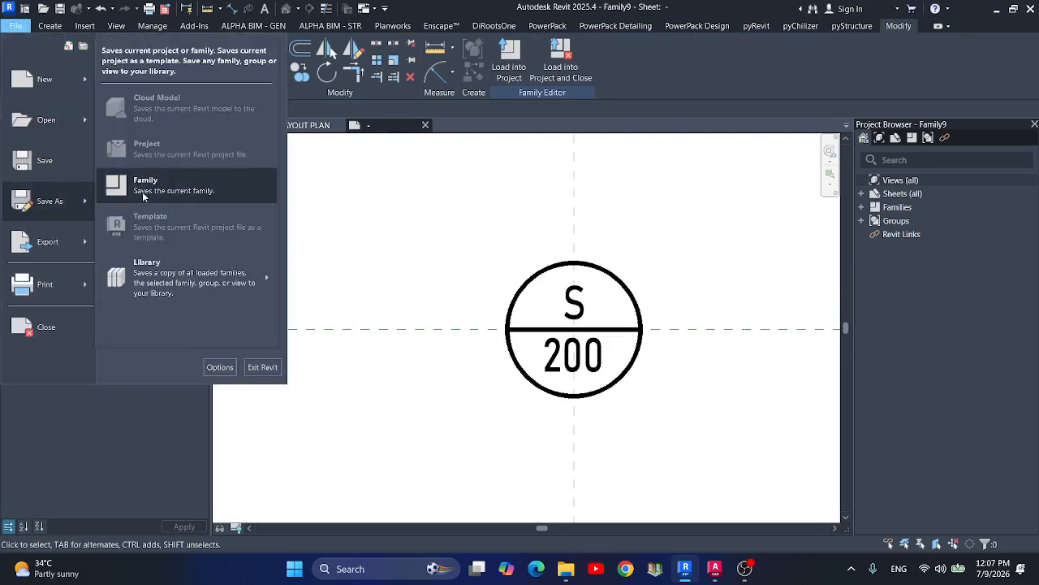
left_click(49, 201)
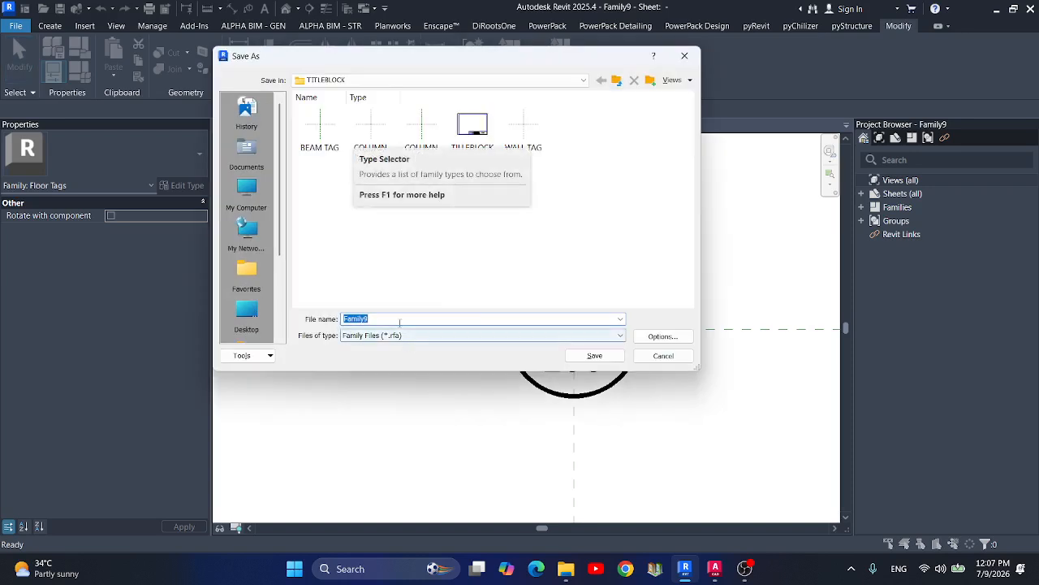
type("FLOO")
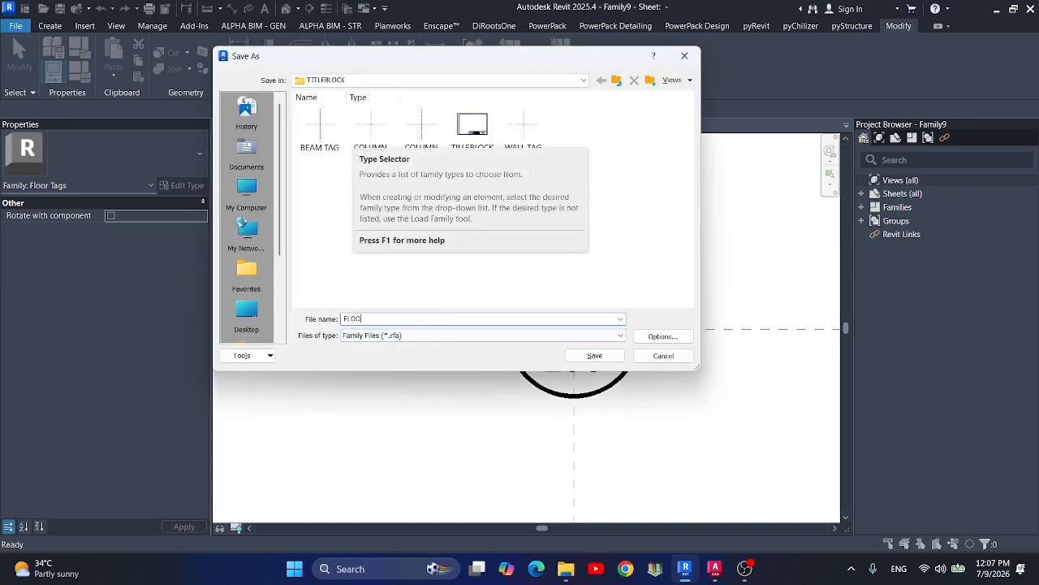
type("R TAG")
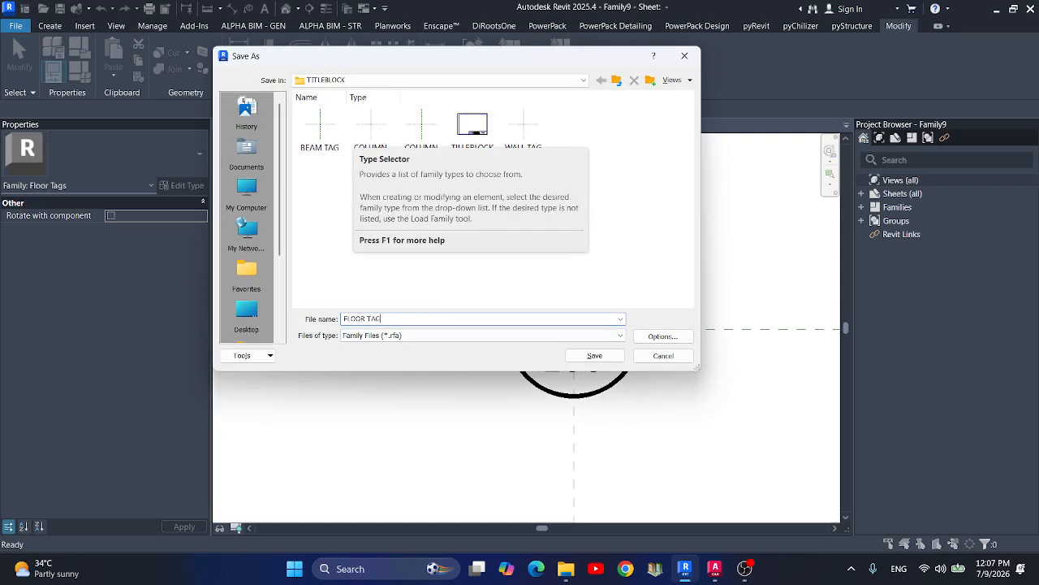
left_click(663, 335)
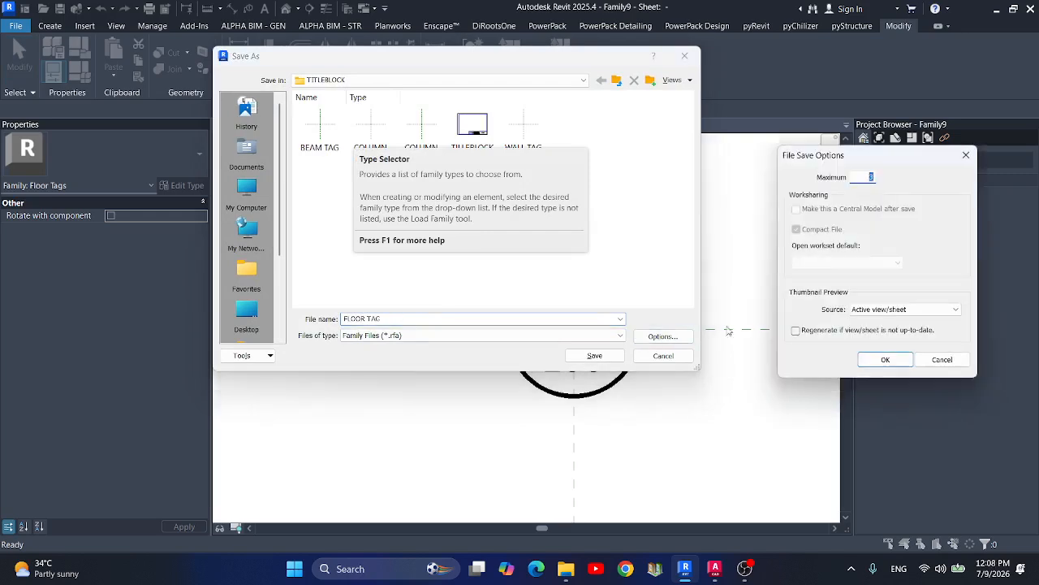
left_click(886, 359)
left_click(595, 355)
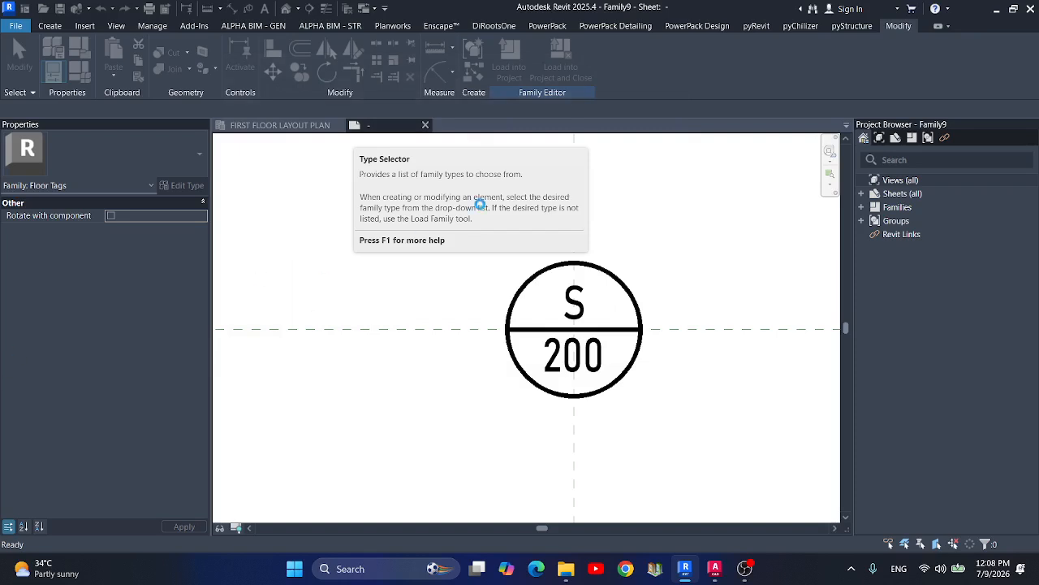
Load the floor tag into the MODERN VILLA project and place it with a leader on the first-floor slab, outside the slab's edge at grid B.
left_click(560, 315)
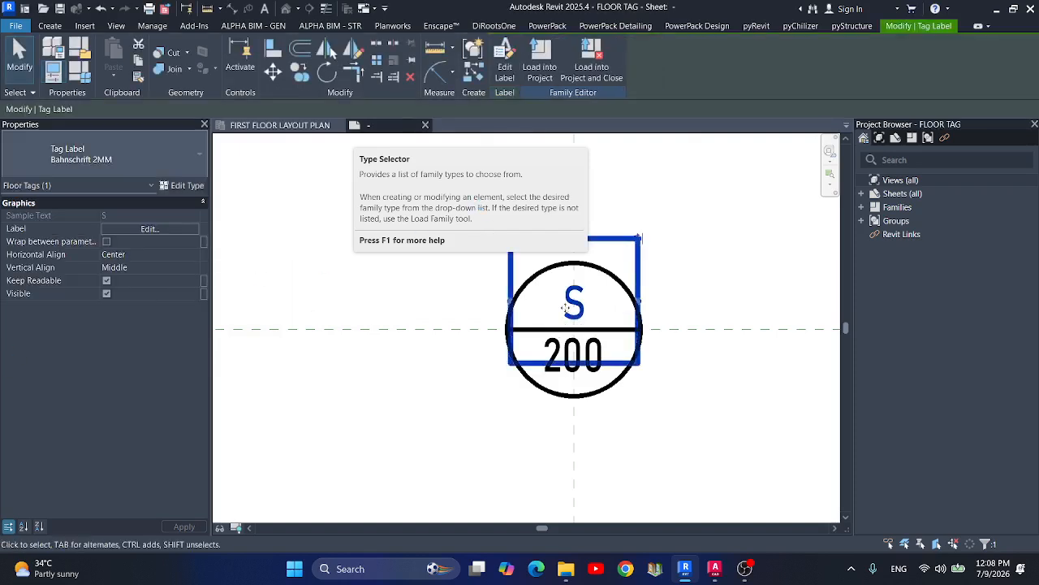
left_click(439, 308)
left_click(500, 73)
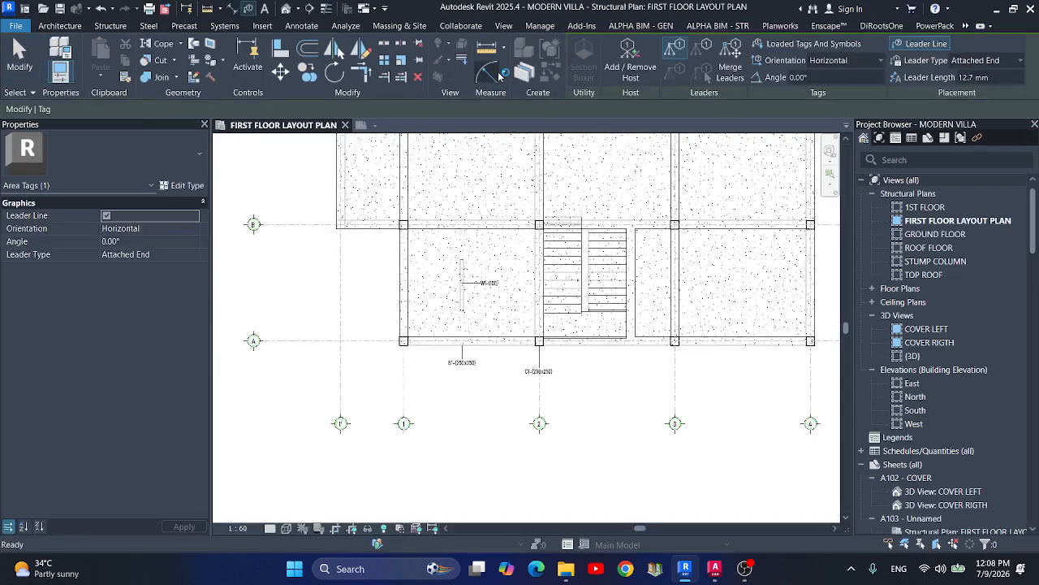
left_click(471, 209)
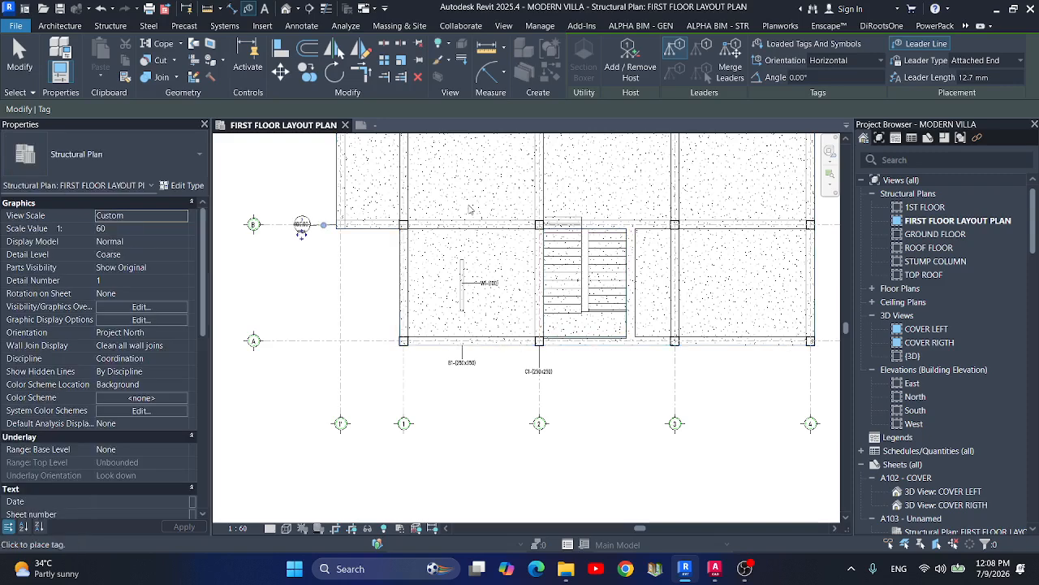
scroll(500, 382, "down", 2)
scroll(349, 265, "up", 5)
scroll(358, 272, "up", 4)
key("Escape")
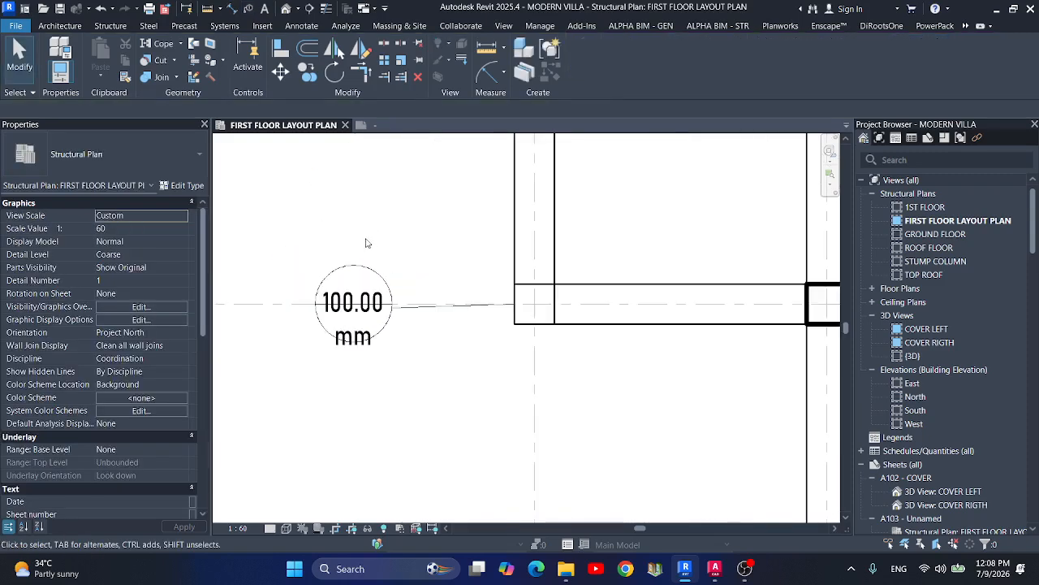
Move the floor tag onto the hatched slab, into the narrow edge bay between grids B and C.
left_click(359, 323)
left_click_drag(359, 329, 668, 195)
left_click(549, 336)
scroll(549, 333, "down", 2)
scroll(615, 216, "up", 2)
left_click(597, 253)
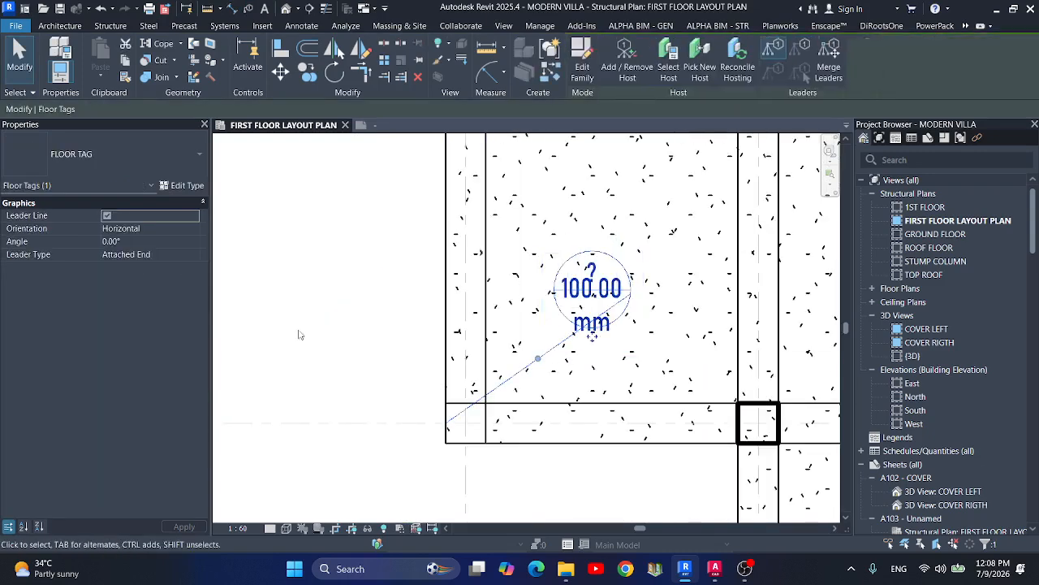
key("Escape")
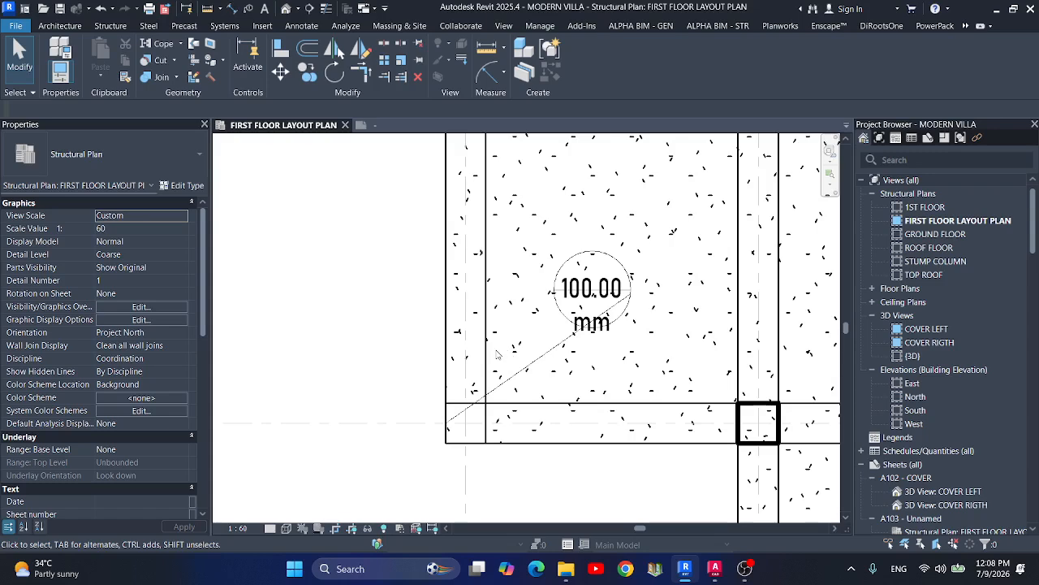
scroll(498, 354, "down", 5)
scroll(581, 211, "up", 2)
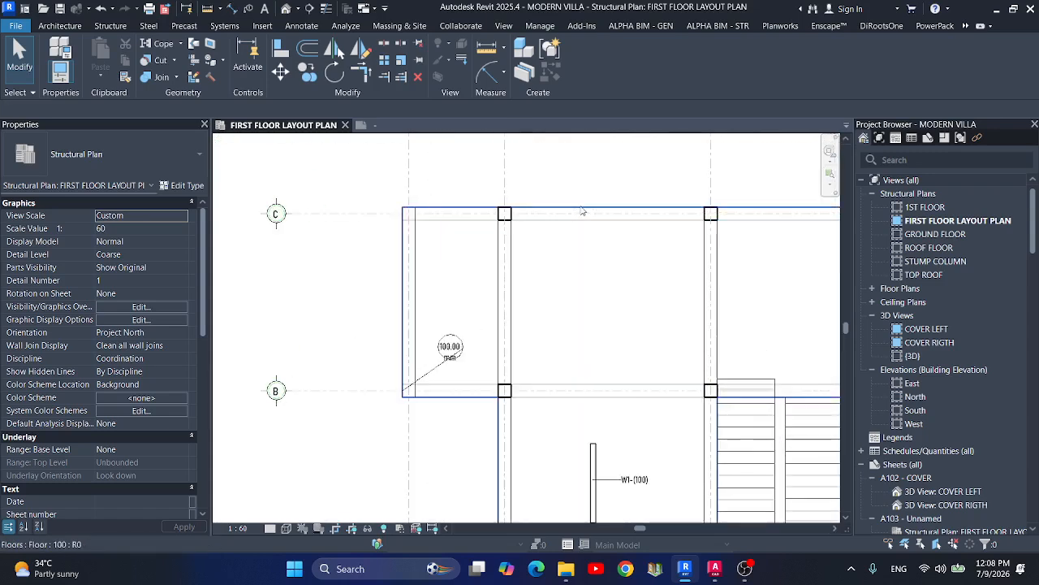
Set the first-floor slab's RENAME FLOOR parameter to S1 and check the name in its tag.
left_click(581, 212)
left_click(123, 270)
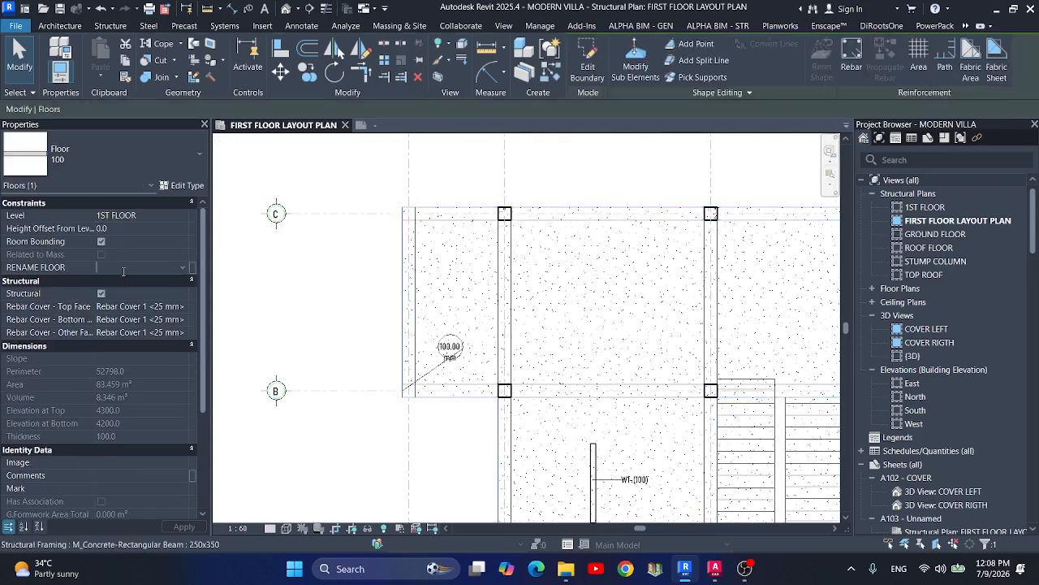
type("S1")
left_click(170, 527)
scroll(449, 360, "up", 5)
key("Escape")
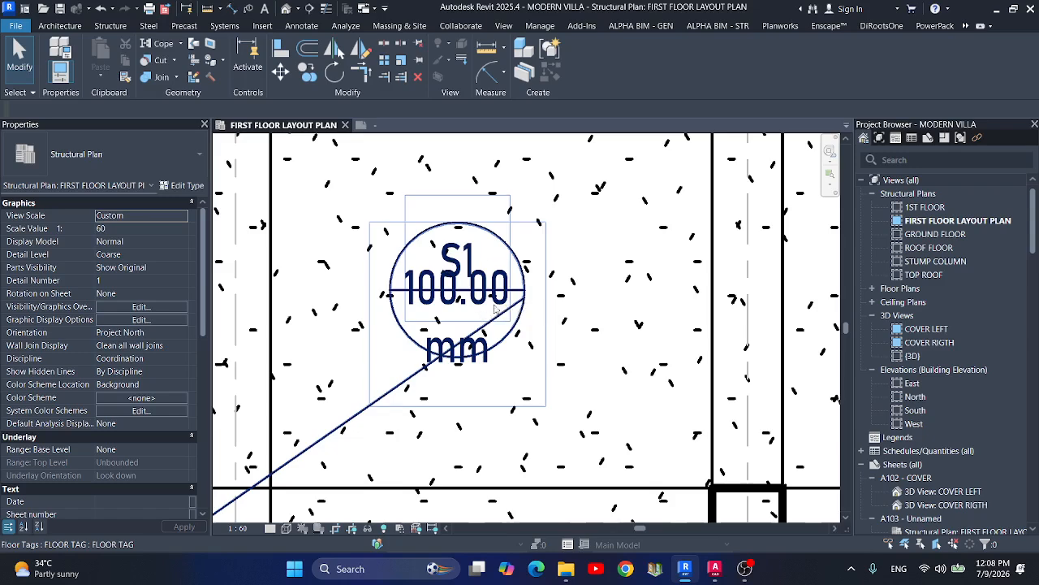
scroll(496, 308, "down", 2)
scroll(496, 309, "up", 1)
Set the floor tag family's Default Thickness label to round to 0 decimal places in millimetres.
left_click(363, 126)
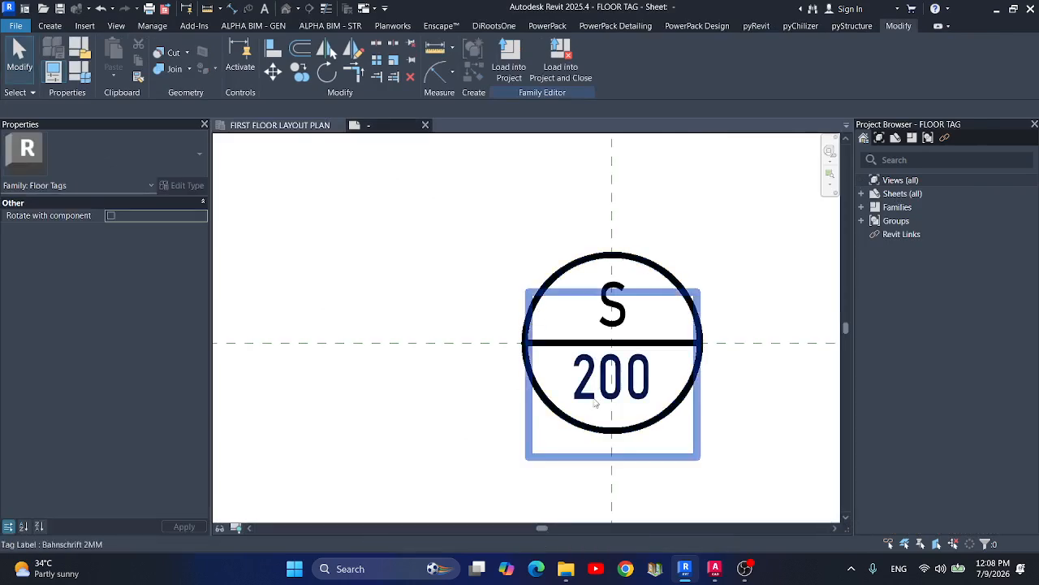
left_click(599, 357)
left_click(505, 72)
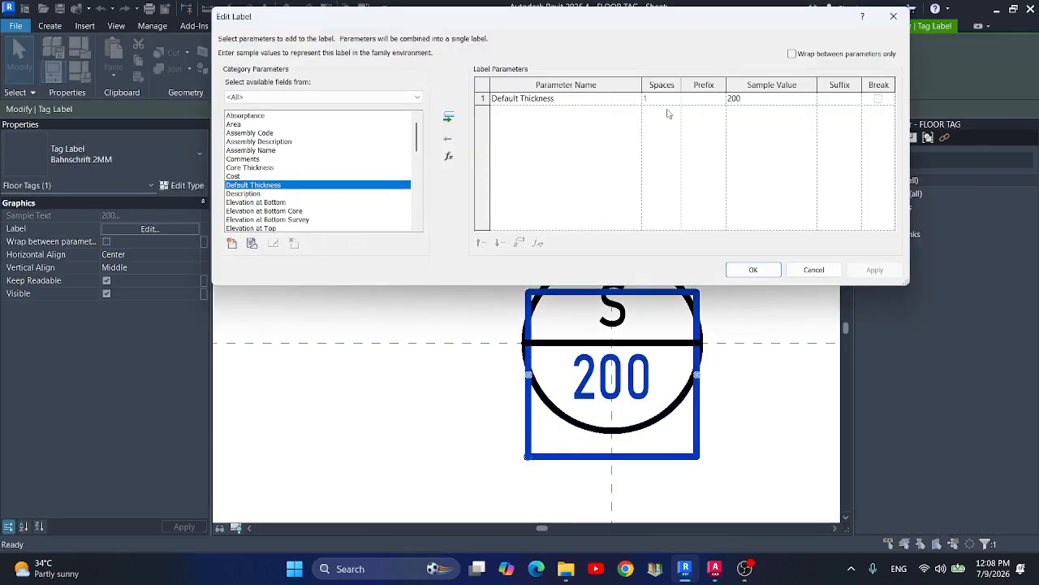
left_click(731, 98)
left_click(520, 242)
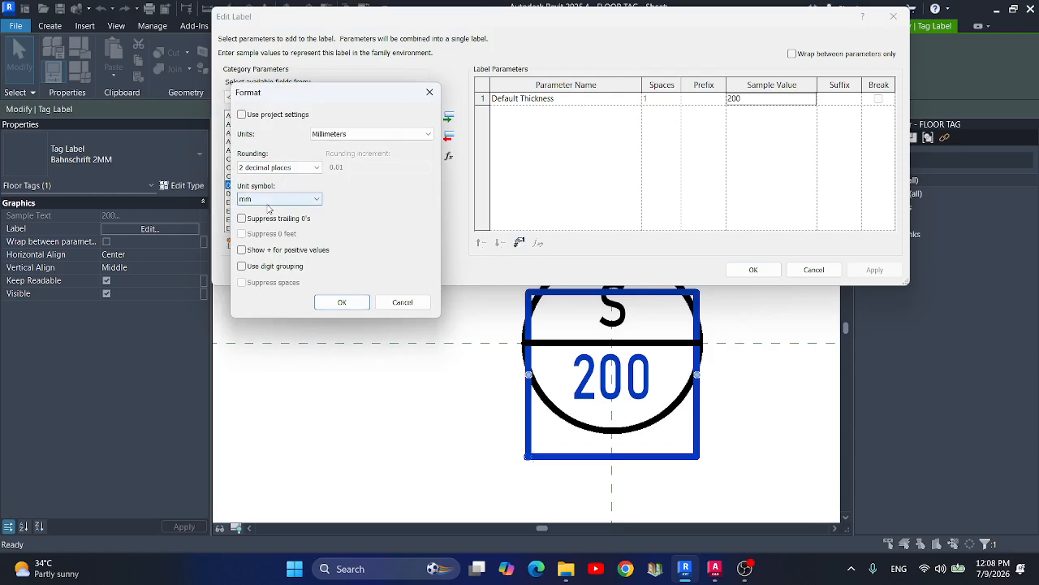
left_click(281, 168)
left_click(268, 205)
left_click(341, 302)
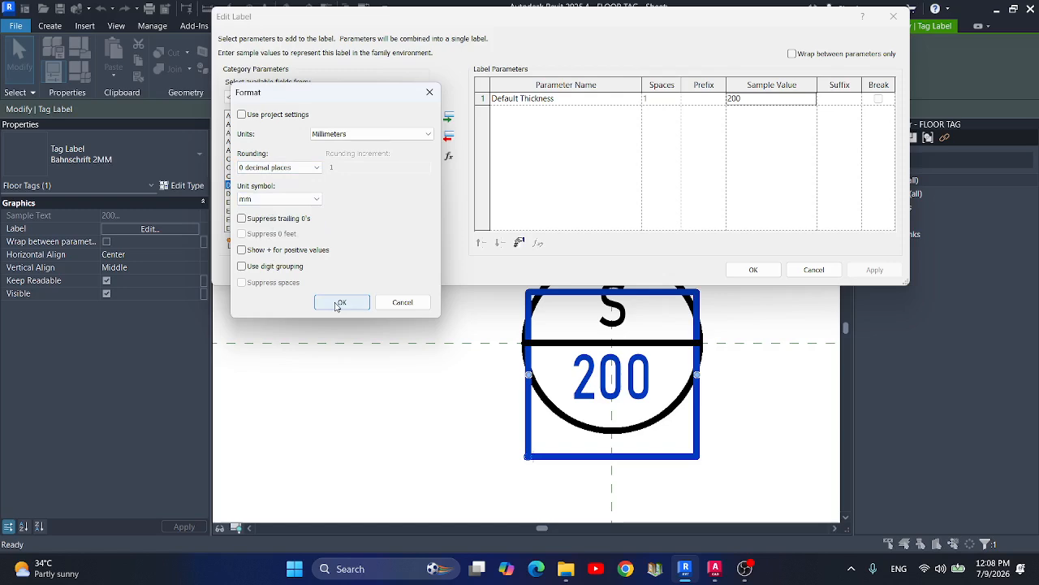
left_click(752, 271)
left_click(317, 404)
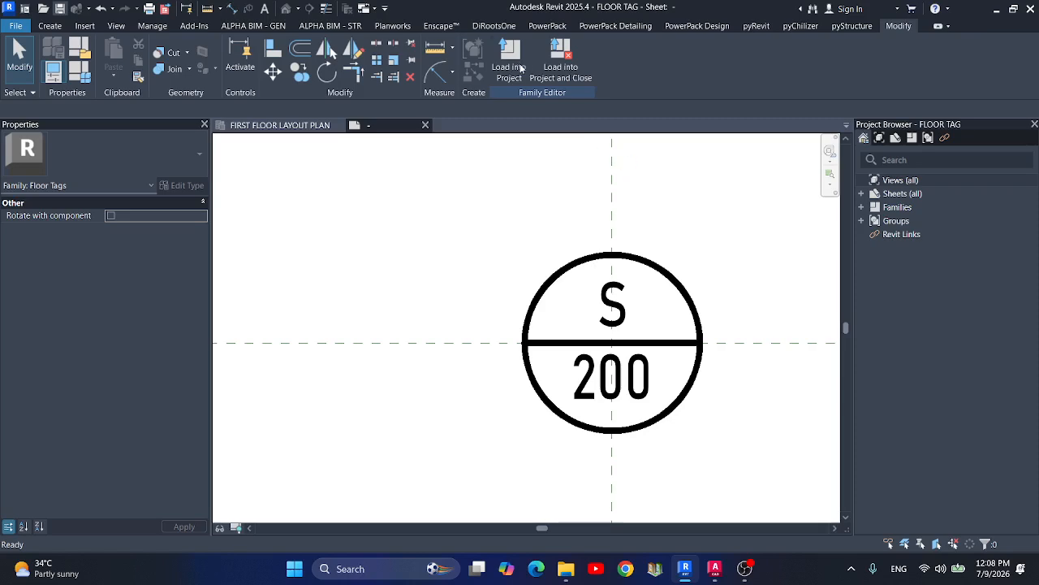
Reload the edited floor tag family into the MODERN VILLA project and check the S1 tag's thickness text.
left_click(510, 60)
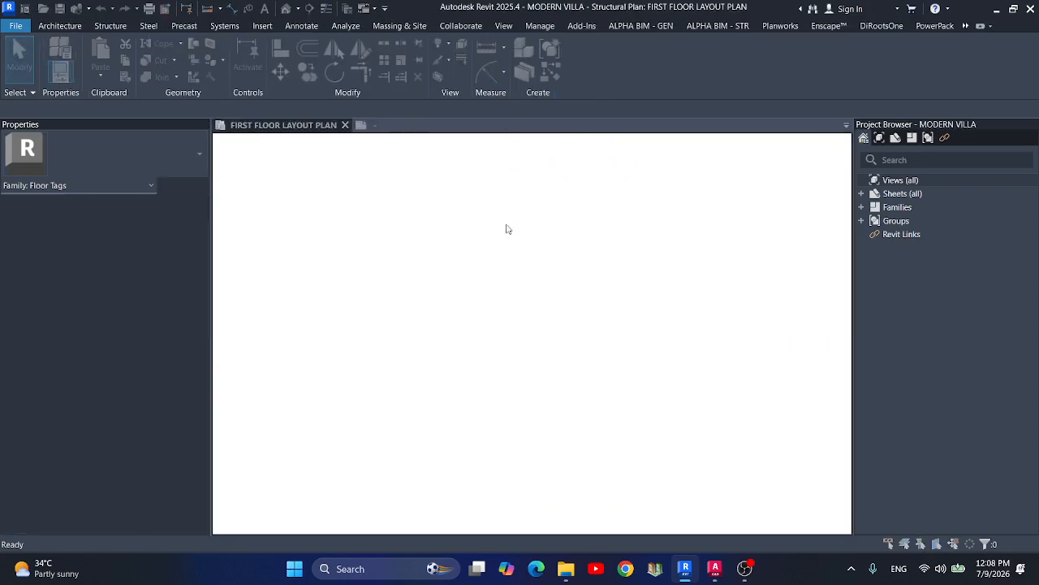
left_click(487, 288)
key("Escape")
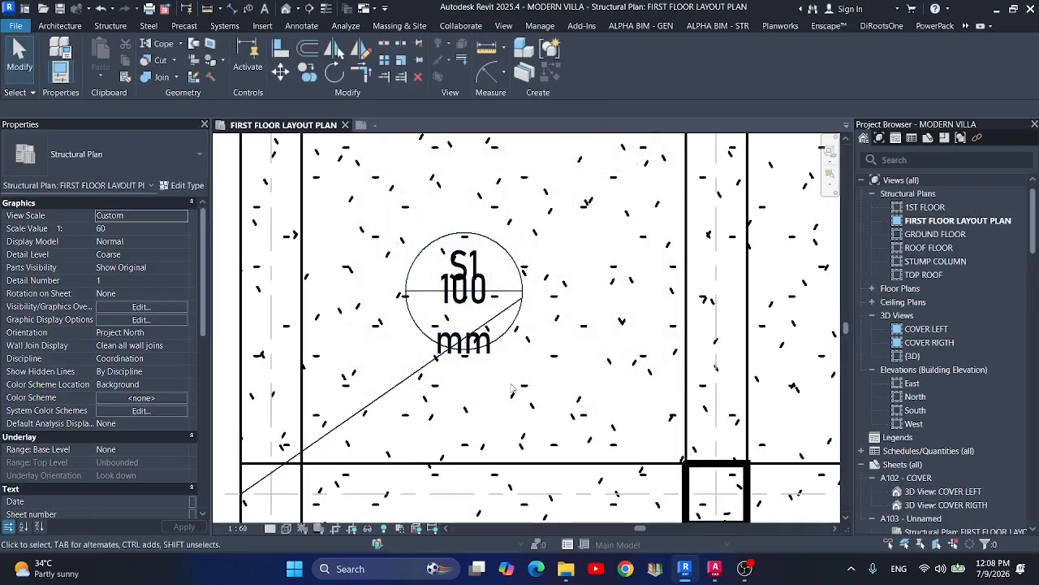
scroll(546, 402, "up", 2)
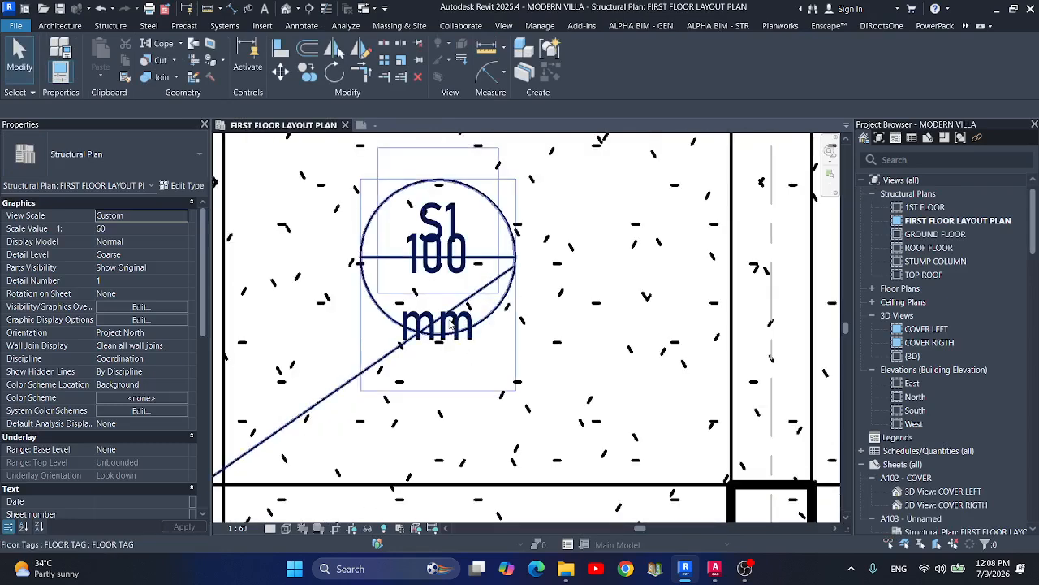
Reopen the S1 tag's family for editing and make its Default Thickness label use the project settings for its format.
left_click(437, 349)
left_click(617, 348)
left_click(402, 324)
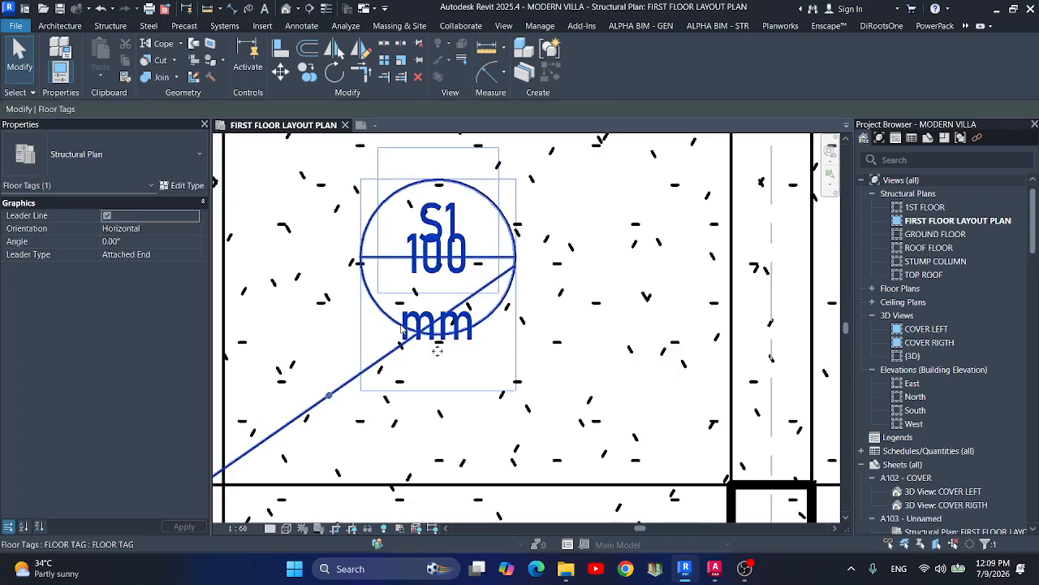
left_click(583, 68)
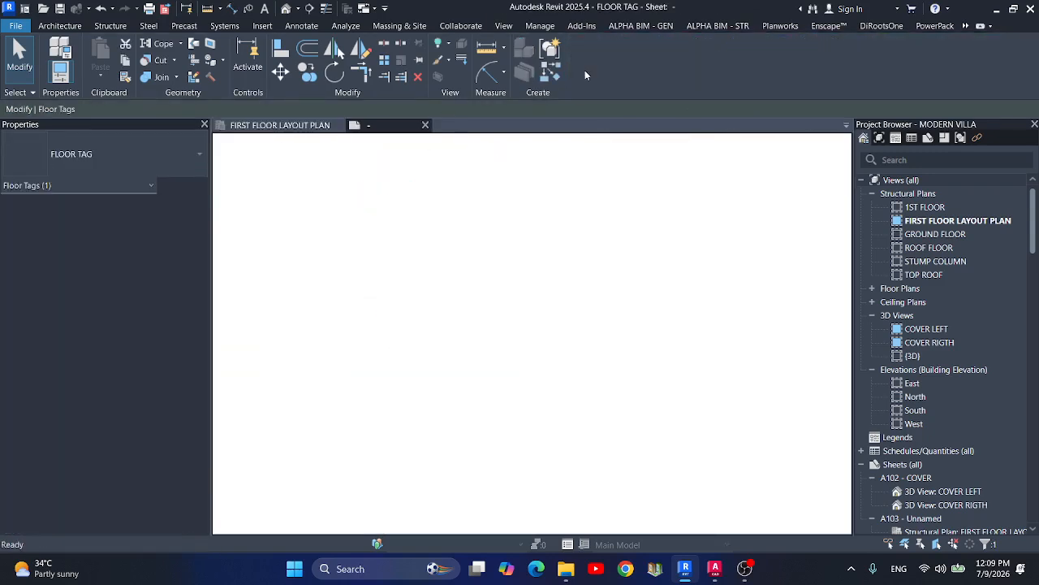
left_click(599, 369)
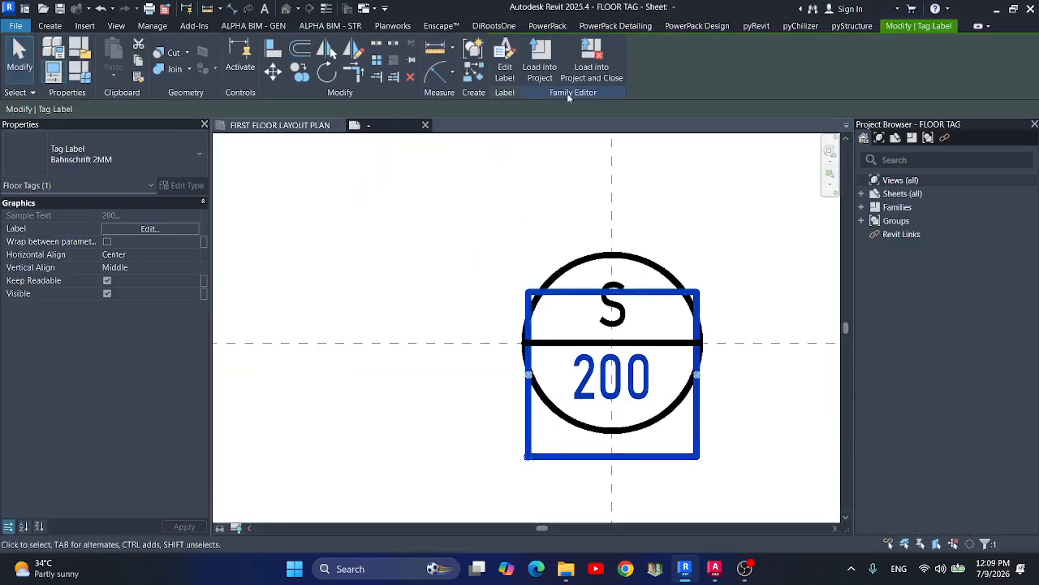
left_click(497, 63)
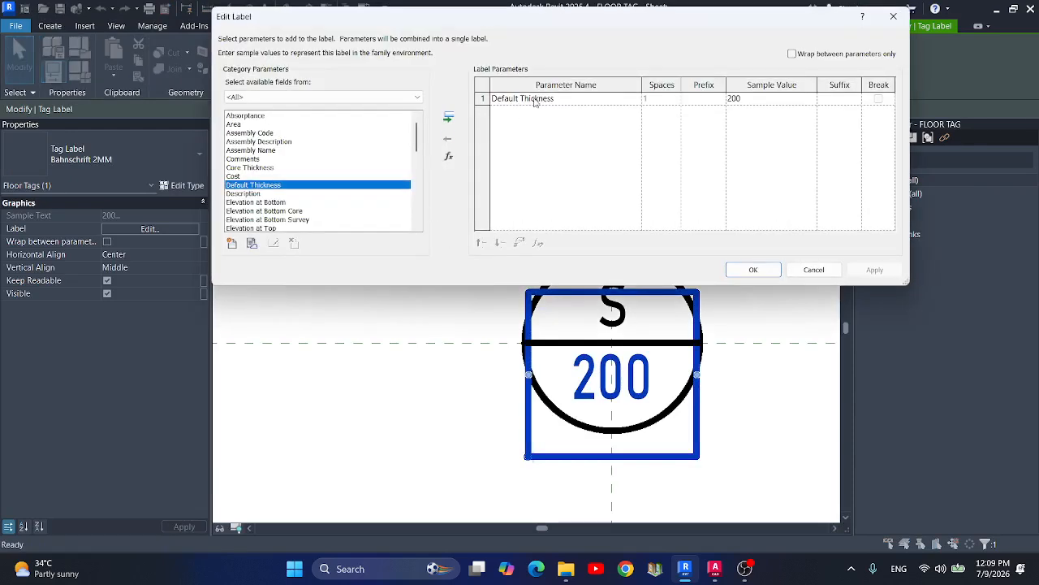
left_click(535, 100)
left_click(519, 243)
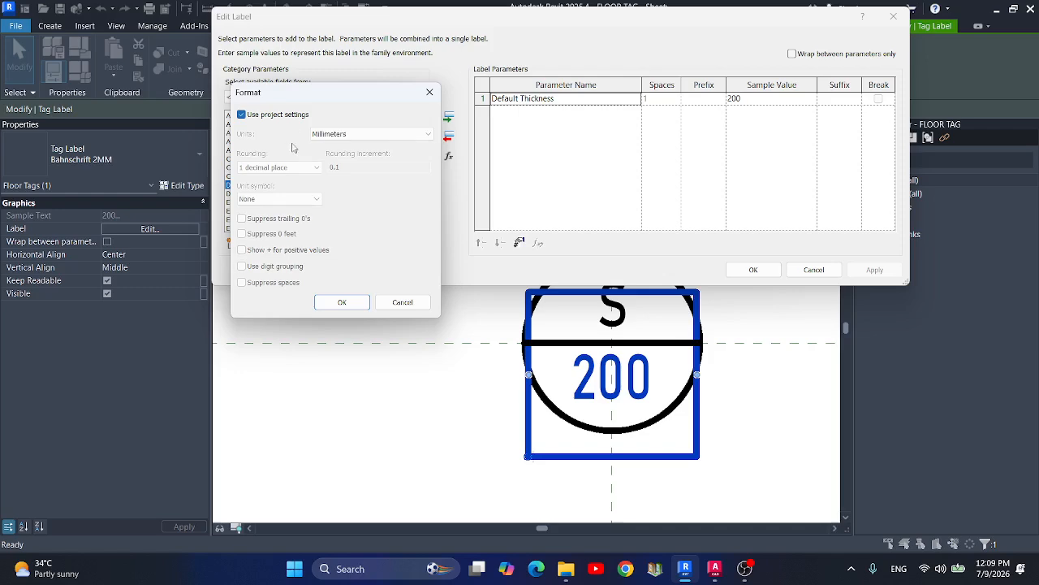
left_click(342, 302)
left_click(754, 269)
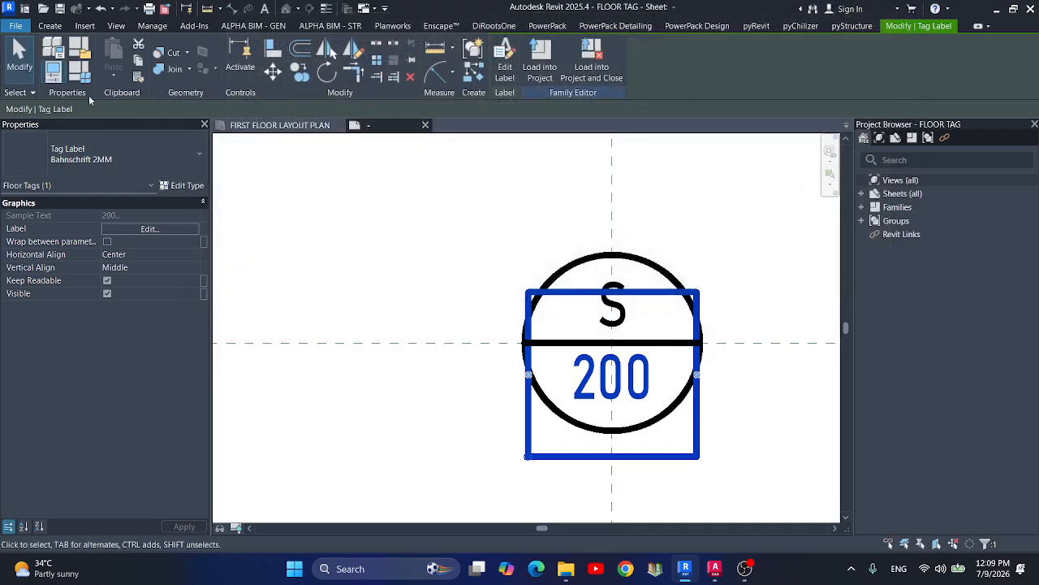
Save the floor tag family and load it back into the MODERN VILLA project.
left_click(61, 9)
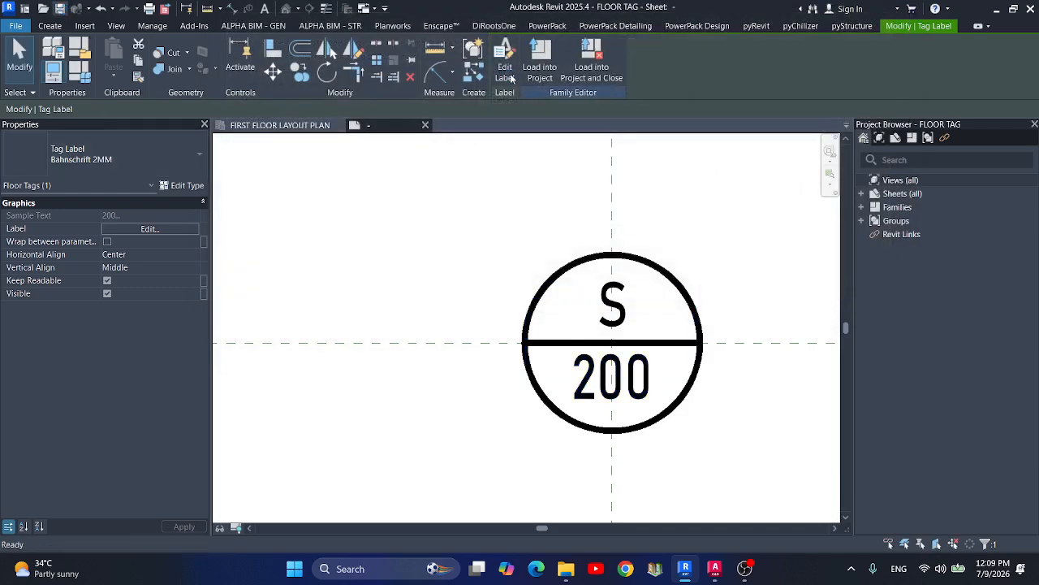
left_click(591, 64)
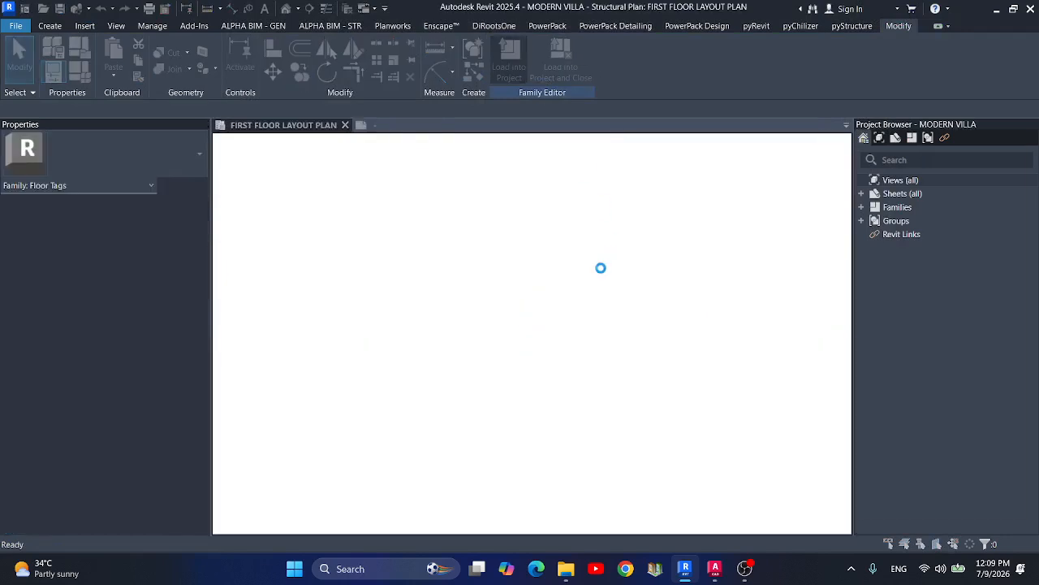
left_click(503, 282)
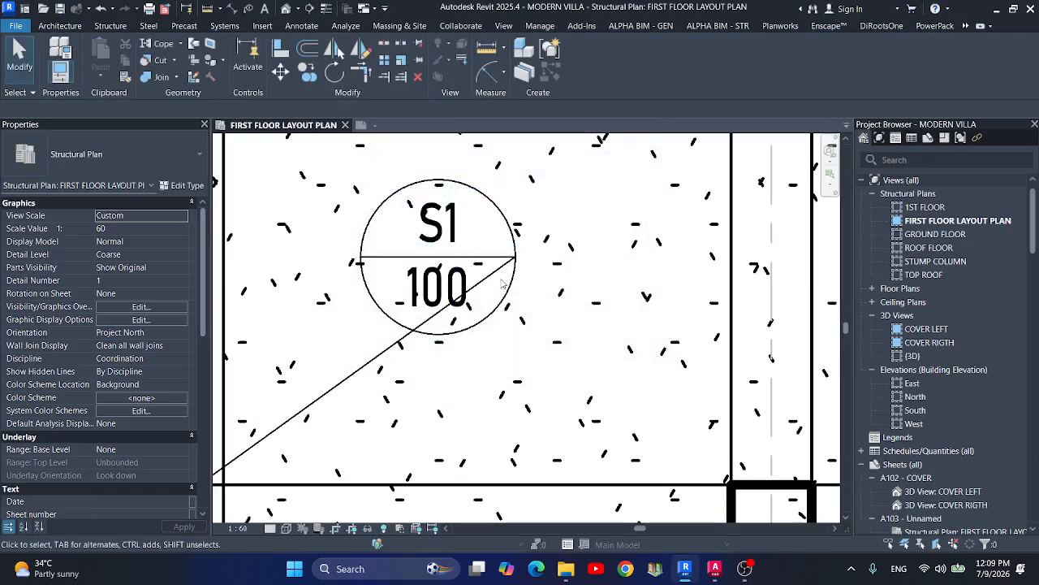
Remove the leader line from the S1 floor tag on the first floor layout plan.
scroll(589, 264, "down", 3)
left_click(467, 316)
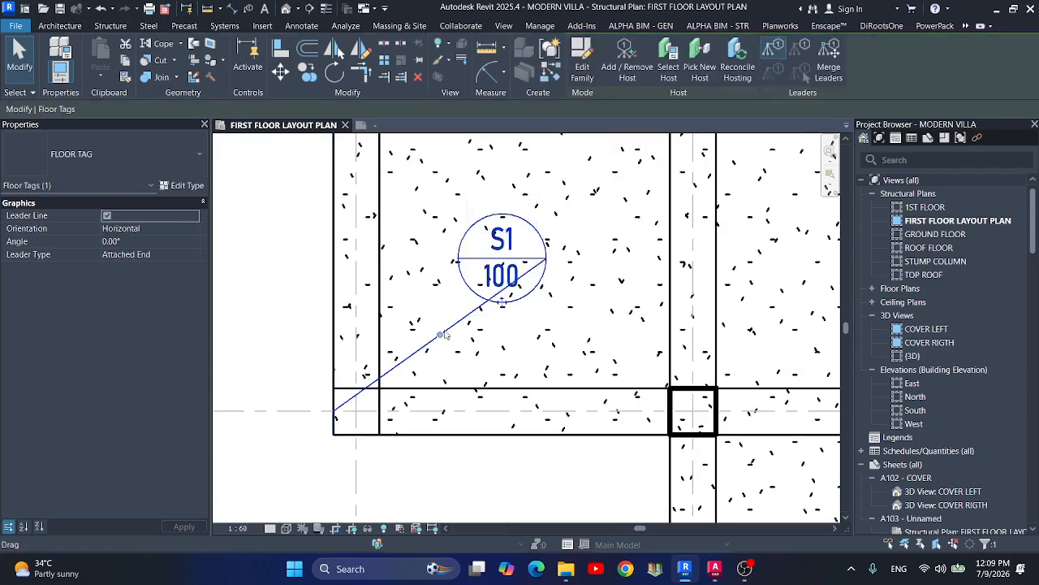
left_click(107, 216)
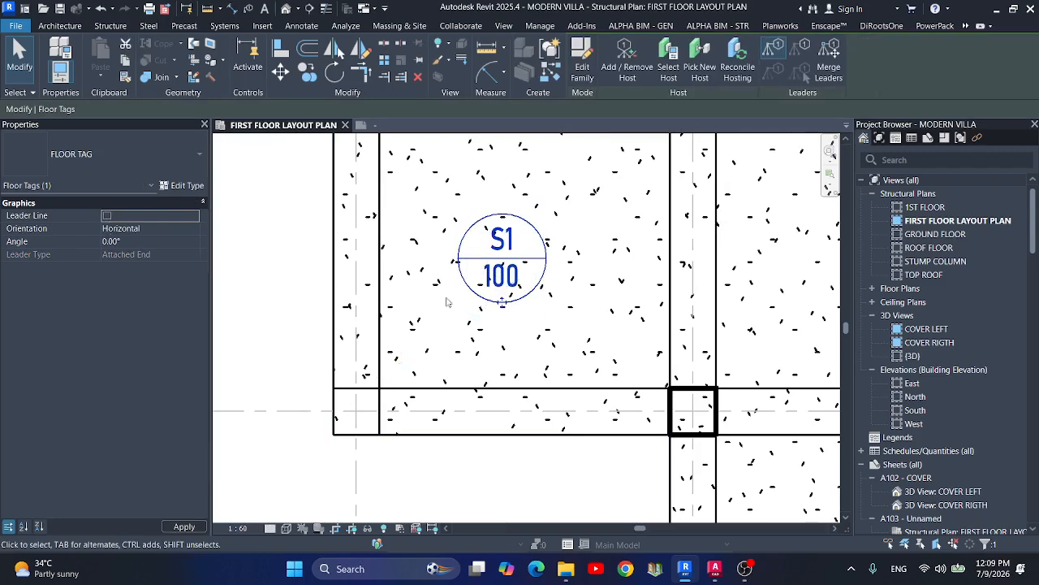
key("Escape")
scroll(423, 378, "down", 3)
scroll(422, 378, "down", 2)
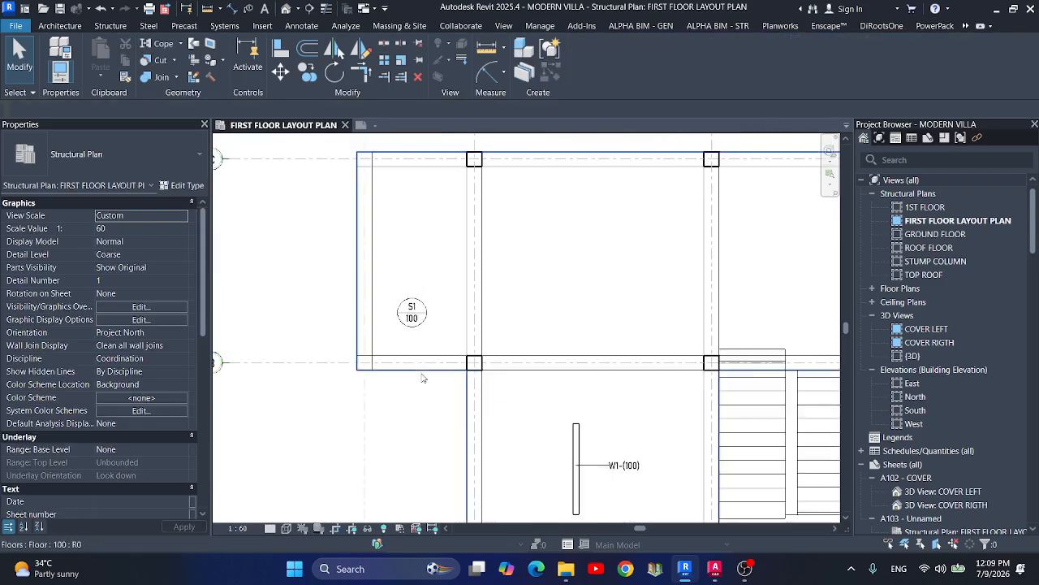
Compare the S1 floor tag with the circular slab symbol and its arrows in AutoCAD's STR DRAWING.dwg.
scroll(421, 374, "up", 3)
left_click(404, 276)
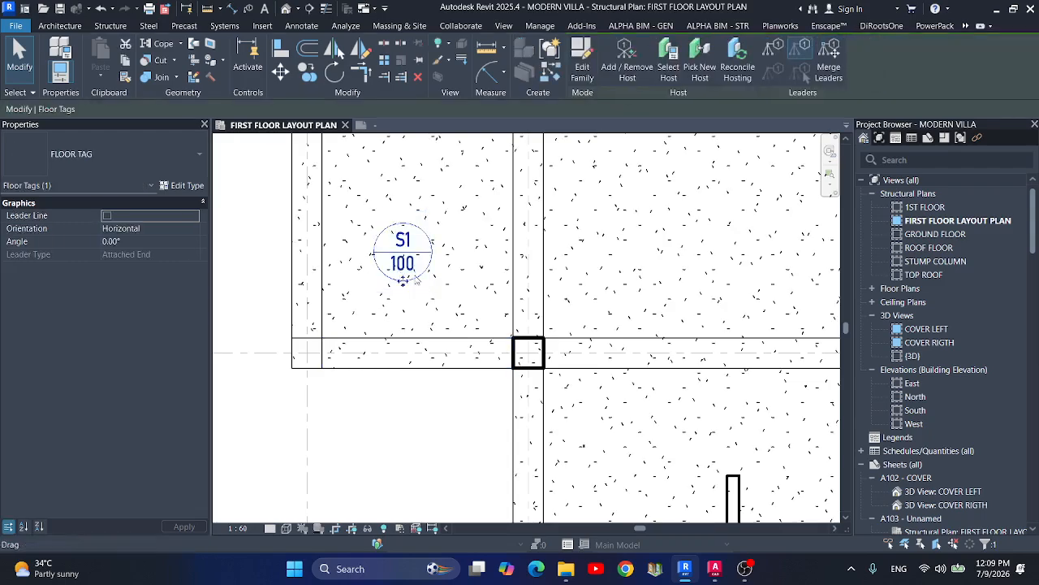
left_click(715, 566)
left_click(715, 566)
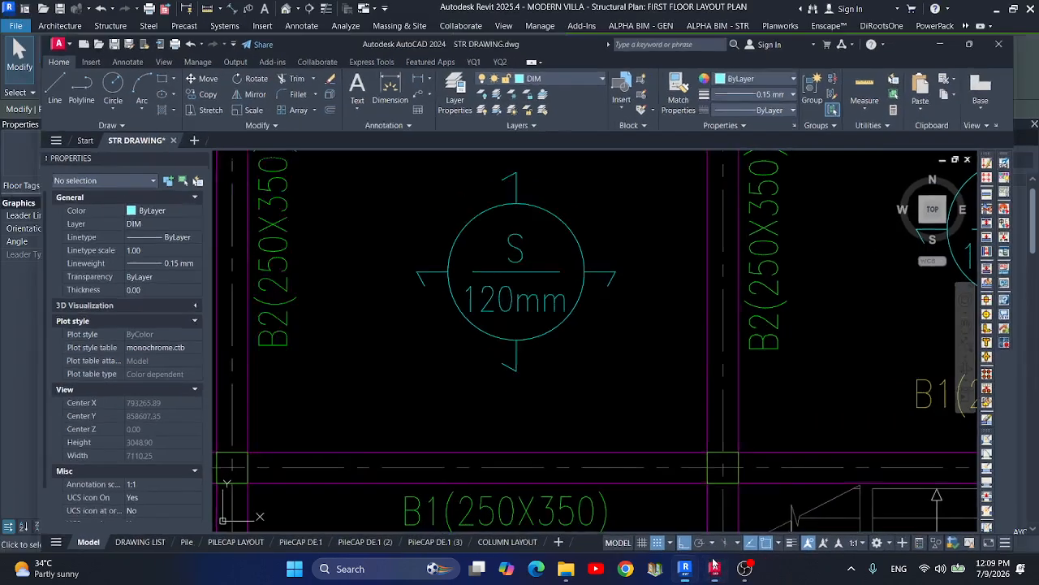
Return to the FLOOR TAG family in Revit and inspect its thickness label and circle.
left_click(373, 128)
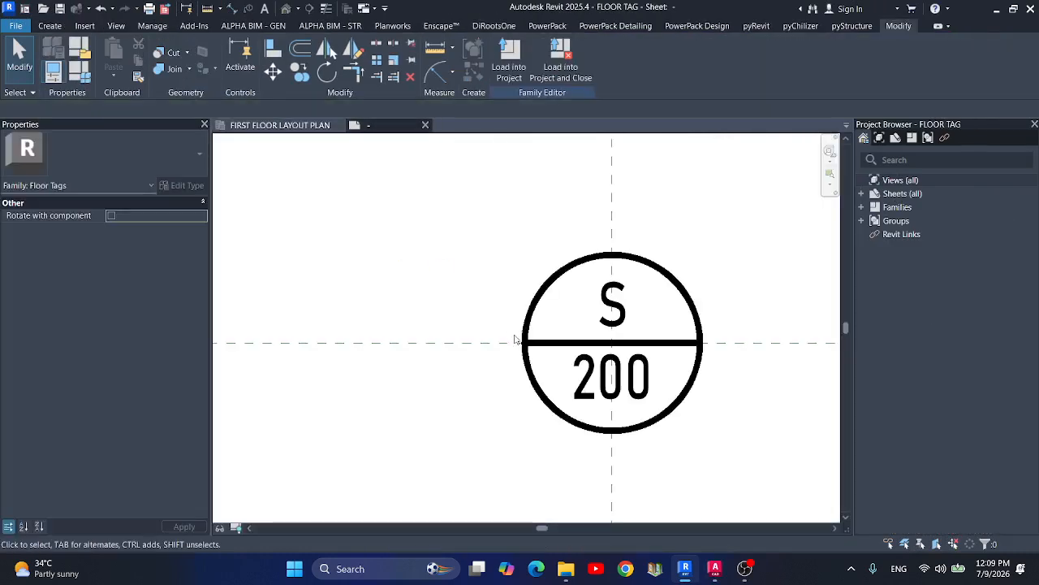
left_click(583, 368)
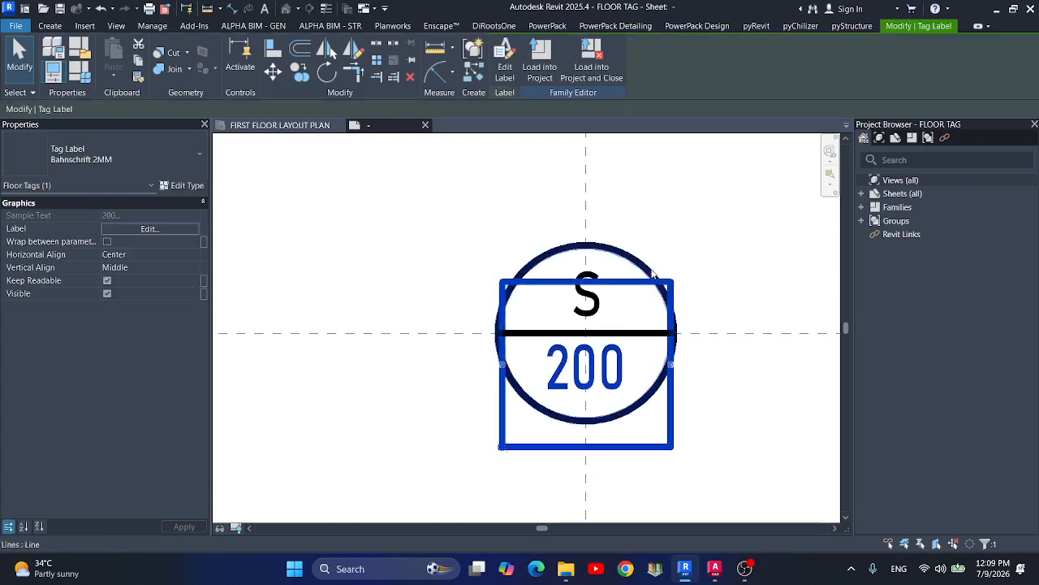
left_click(654, 274)
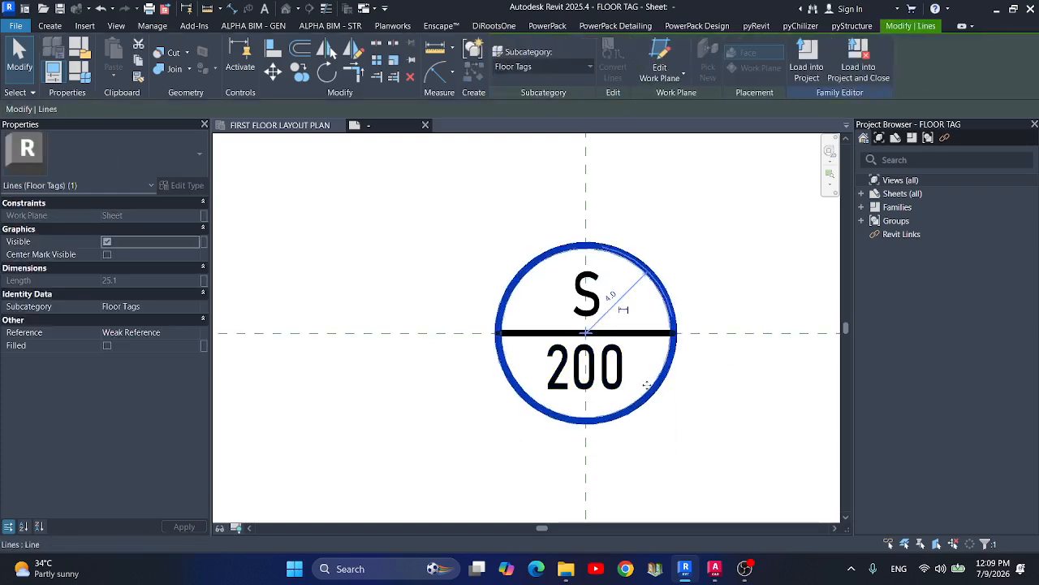
left_click(670, 369)
left_click_drag(670, 369, 714, 366)
left_click(758, 361)
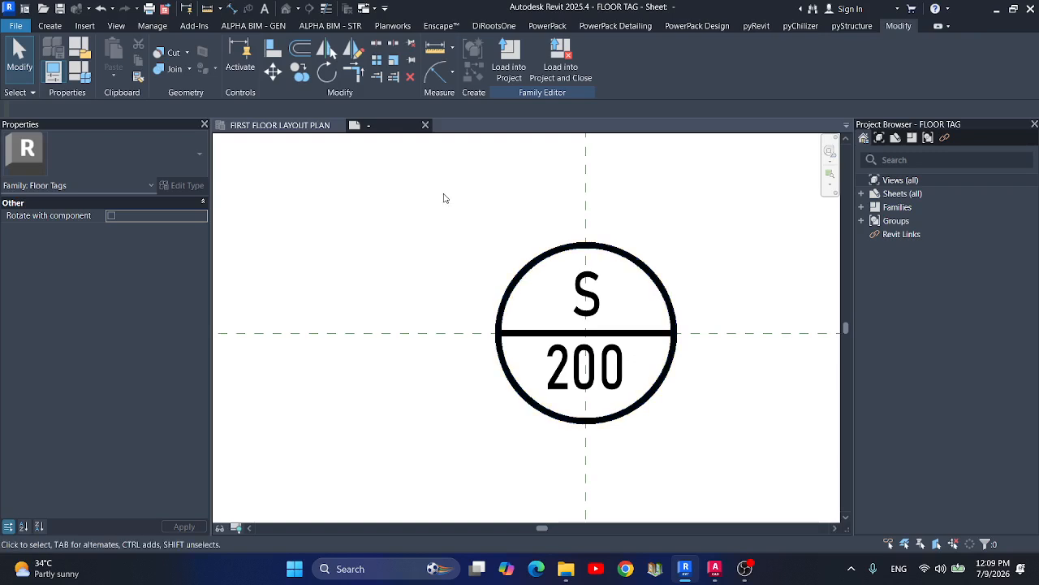
Sketch a half-arrow above the tag circle: a vertical line about 2.2 mm long with a short 45° barb slanting down left.
left_click(50, 25)
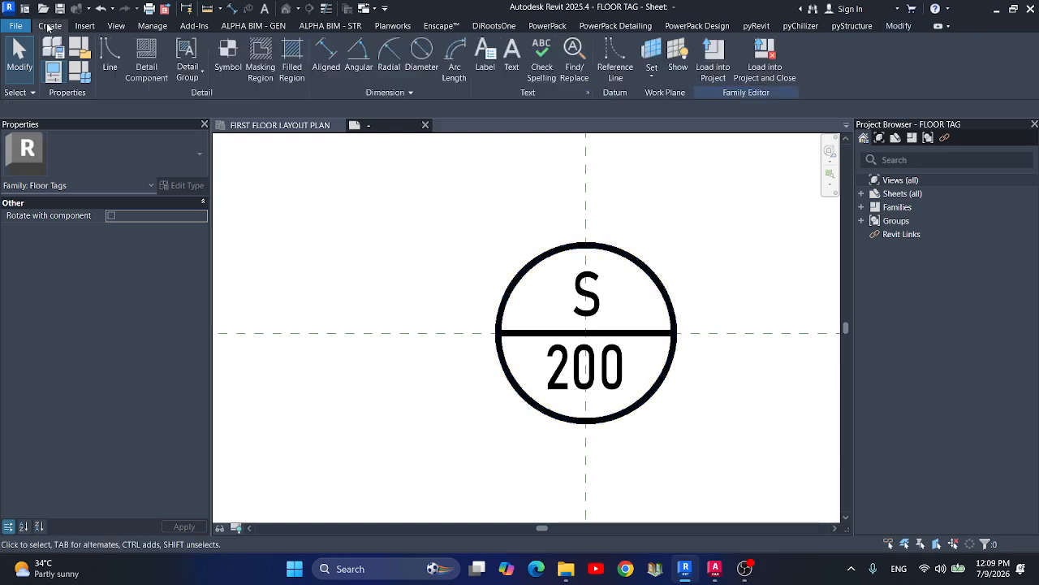
left_click(110, 55)
left_click(583, 244)
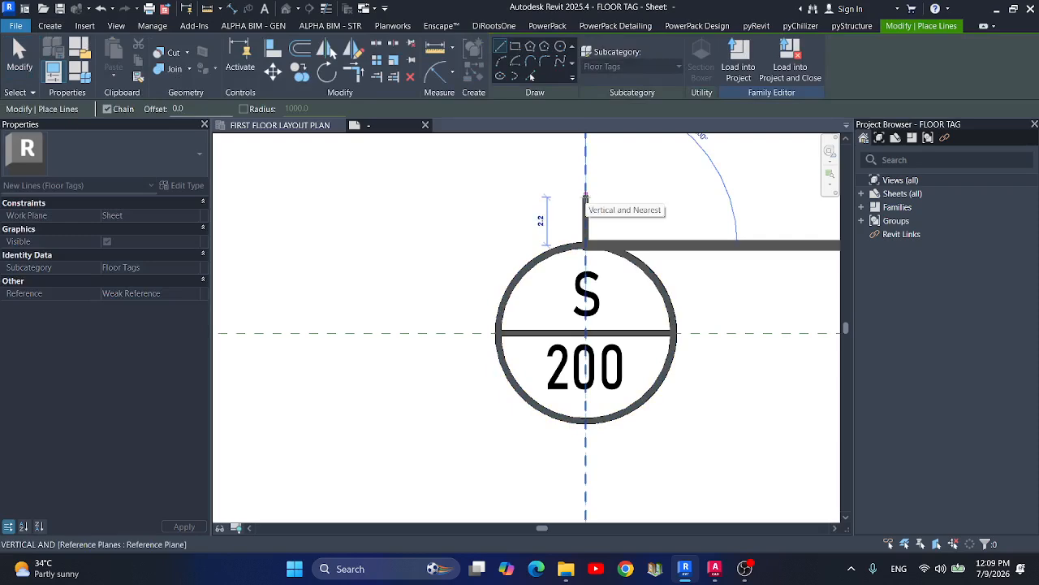
left_click(585, 197)
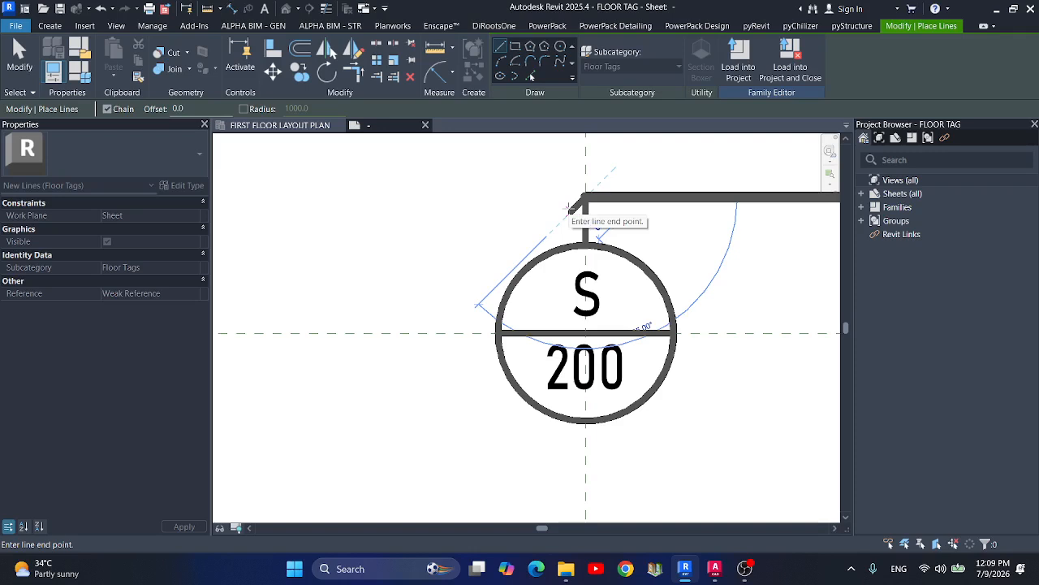
left_click(572, 209)
key("Escape")
key("Escape")
Delete the vertical line and barb just drawn above the tag circle.
scroll(561, 207, "up", 2)
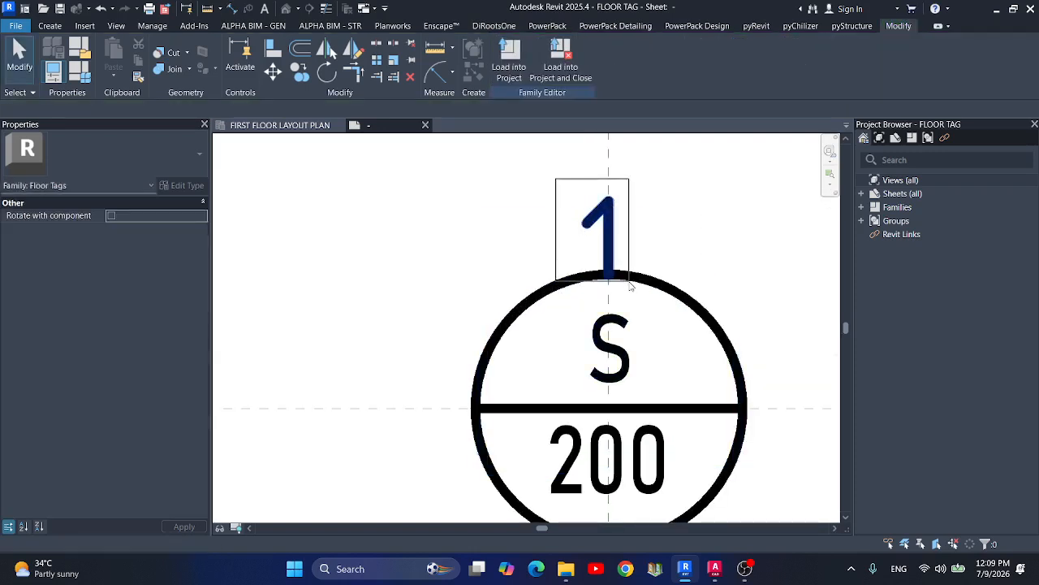
left_click(612, 246)
left_click_drag(557, 185, 656, 290)
key("Delete")
Draw a 2 mm vertical line up from the tag circle's top point, ending in a short 45° barb slanting down left.
left_click(50, 26)
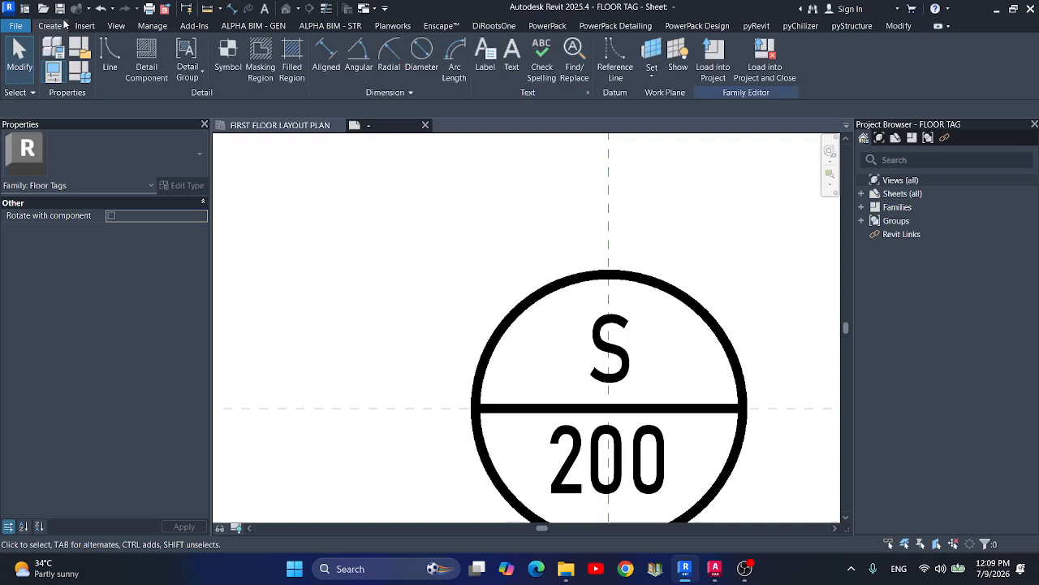
left_click(108, 59)
left_click(609, 274)
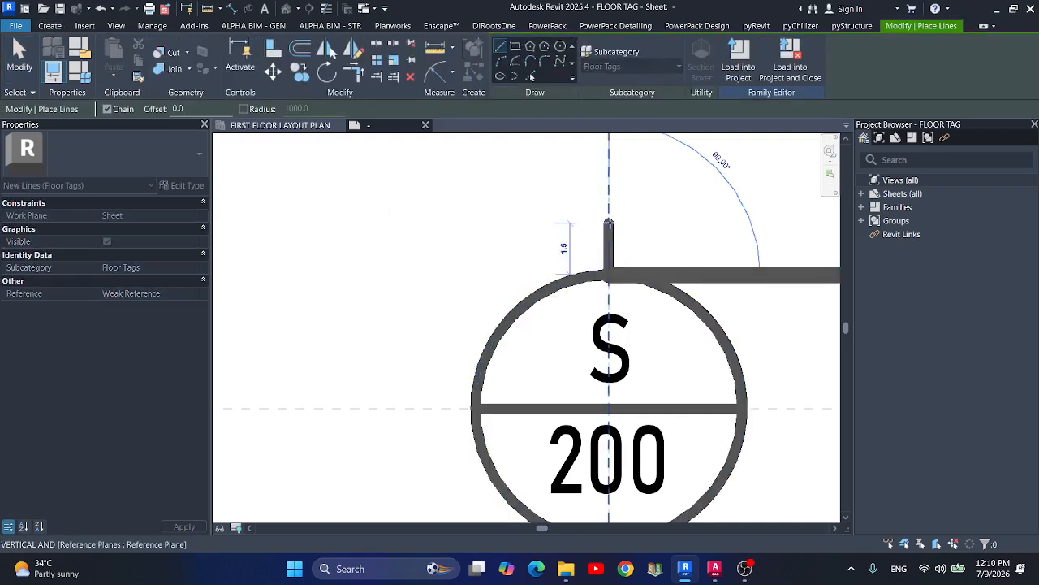
type("2")
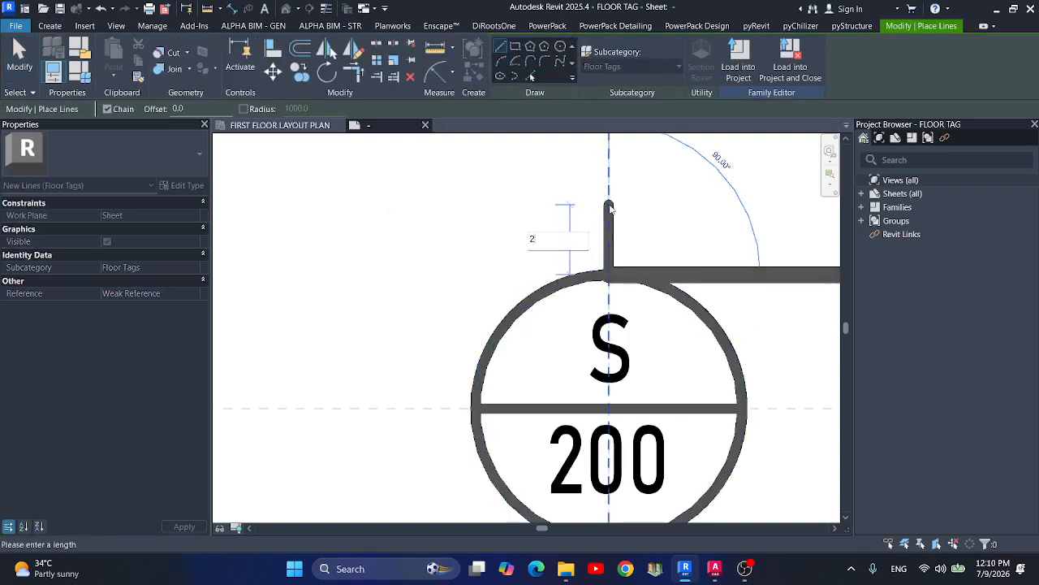
key("Return")
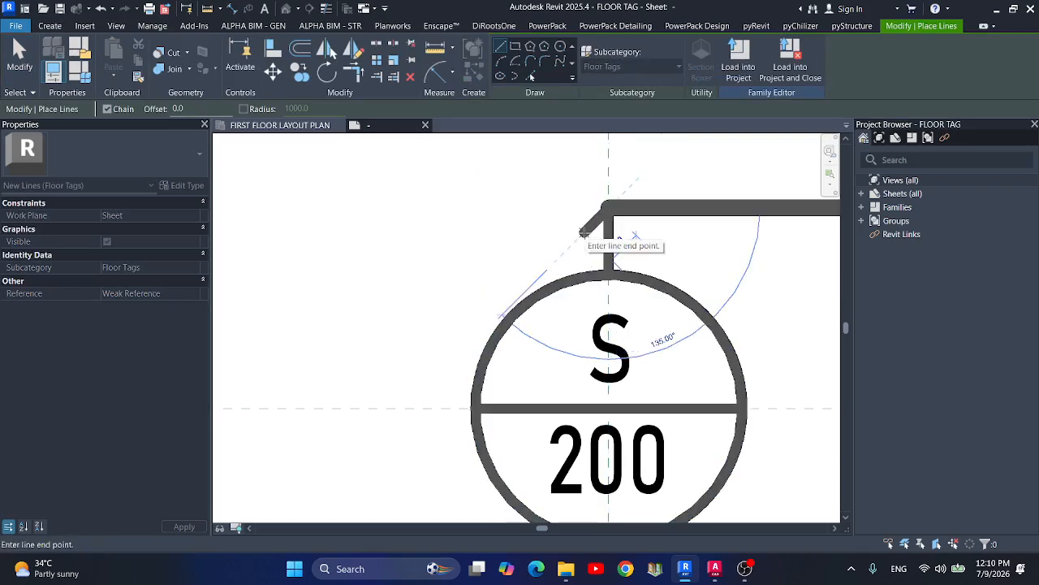
left_click(584, 233)
key("Escape")
key("Escape")
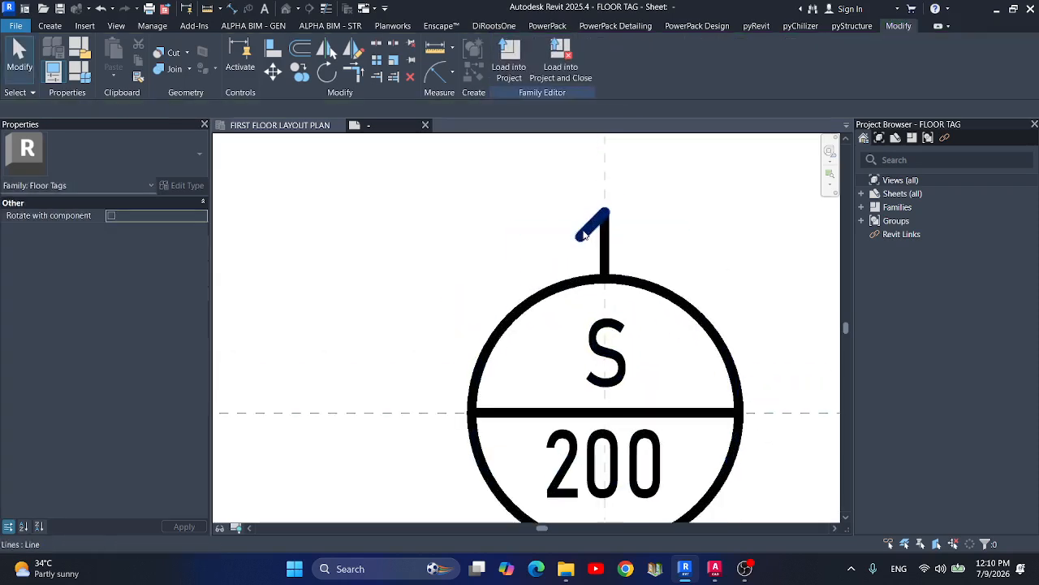
Mirror a copy of the half-arrow above the tag circle about the horizontal reference plane.
left_click(584, 235)
left_click(548, 181)
left_click_drag(547, 180, 631, 312)
scroll(547, 181, "down", 2)
left_click(329, 51)
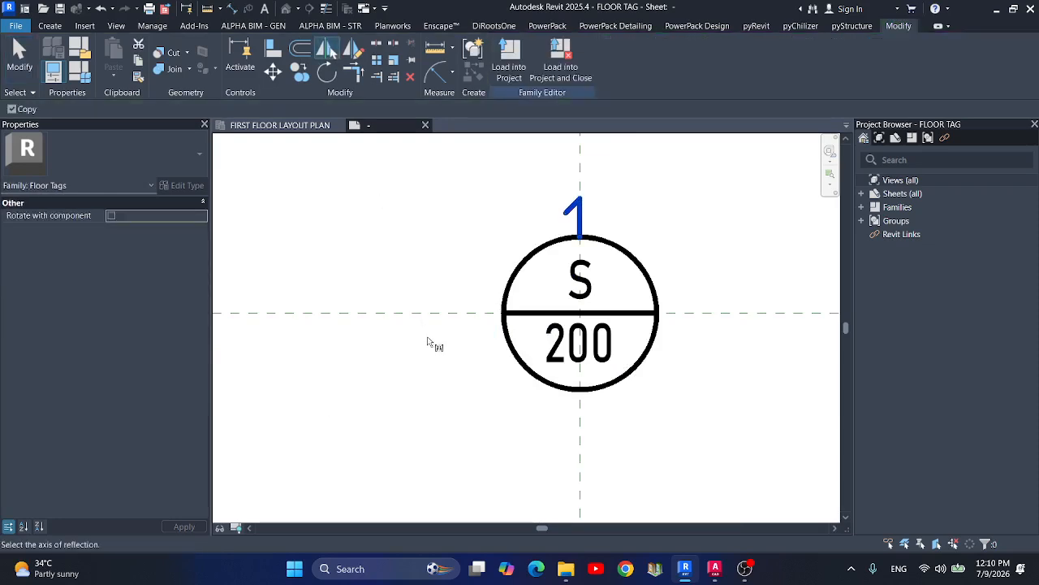
left_click(427, 321)
key("Escape")
scroll(583, 369, "down", 1)
scroll(631, 345, "up", 1)
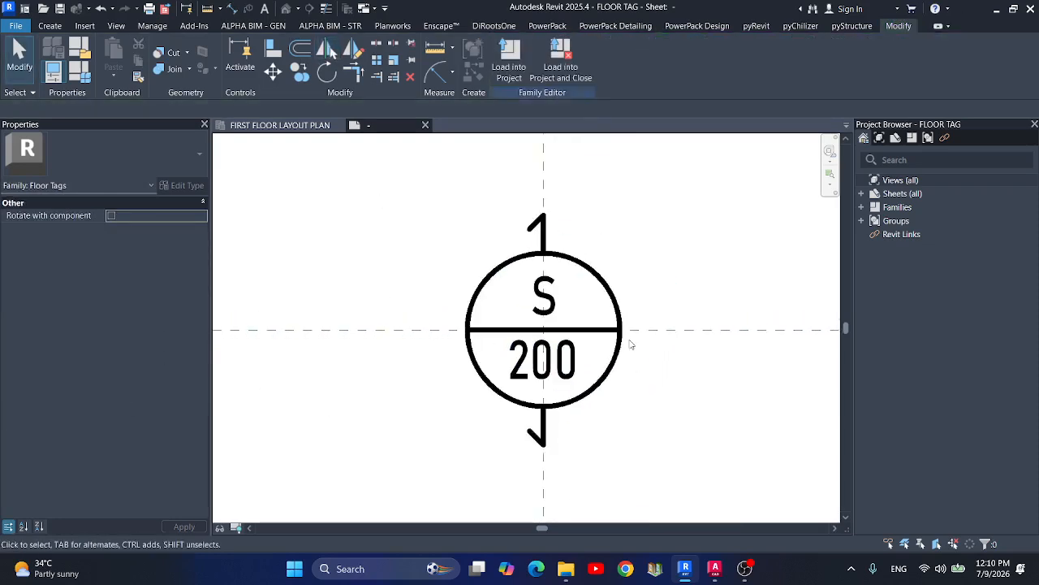
Draw a 2 mm horizontal line out from the circle's right point, ending in a 1 mm, 45° barb slanting up left.
left_click(49, 25)
left_click(111, 58)
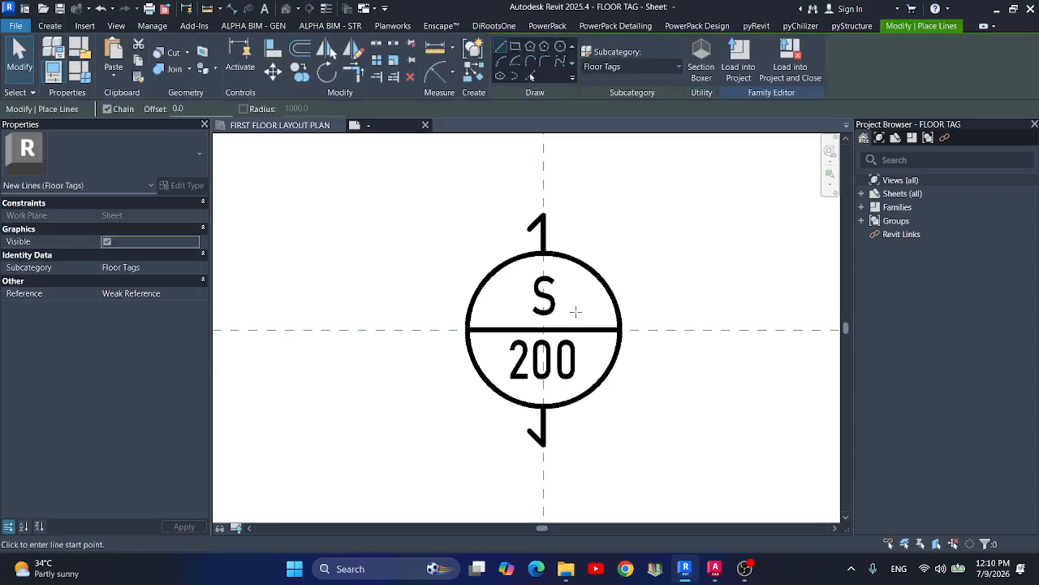
scroll(617, 329, "up", 1)
left_click(621, 332)
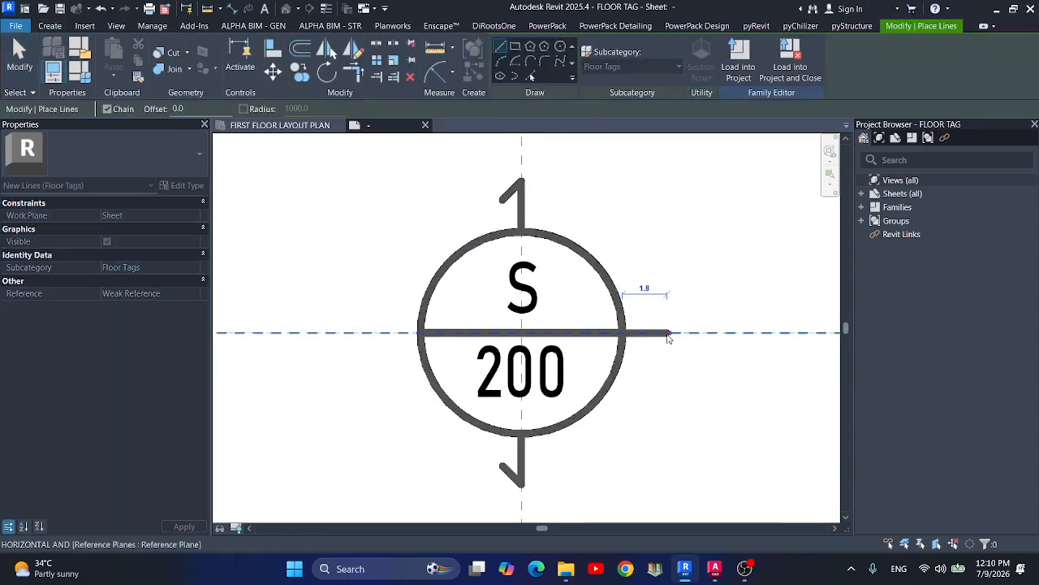
left_click(667, 333)
scroll(667, 332, "up", 2)
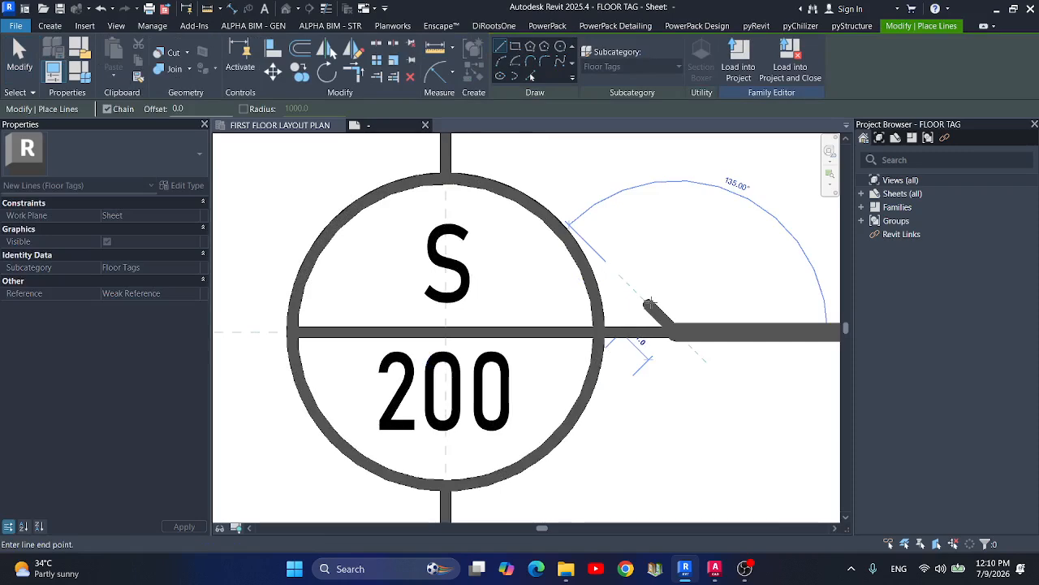
left_click(651, 305)
scroll(674, 320, "down", 2)
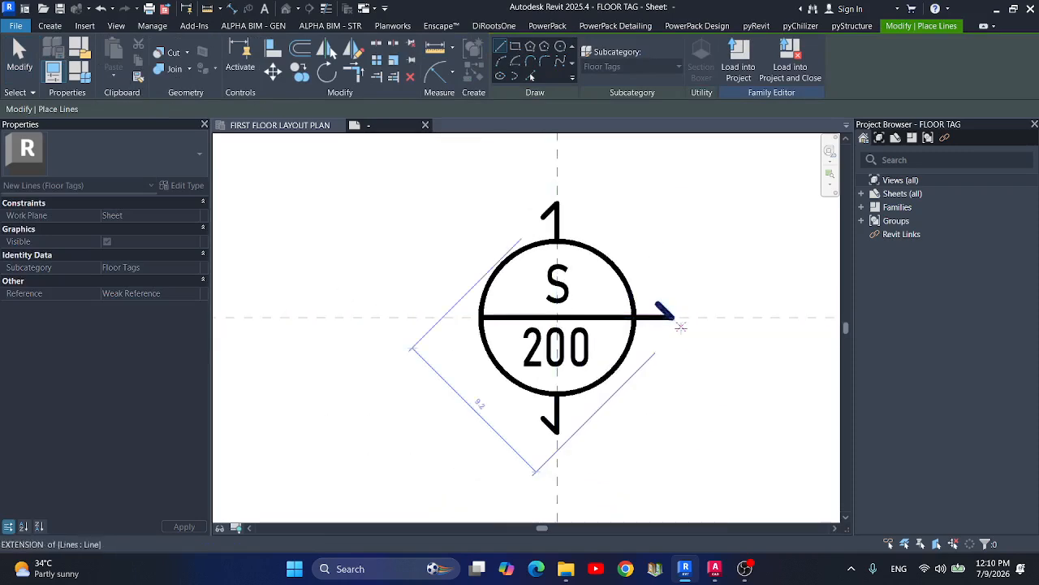
key("Escape")
Draw the opposite half-arrow out from the circle's left point, ending in a 1 mm, 45° barb slanting down right.
left_click(438, 317)
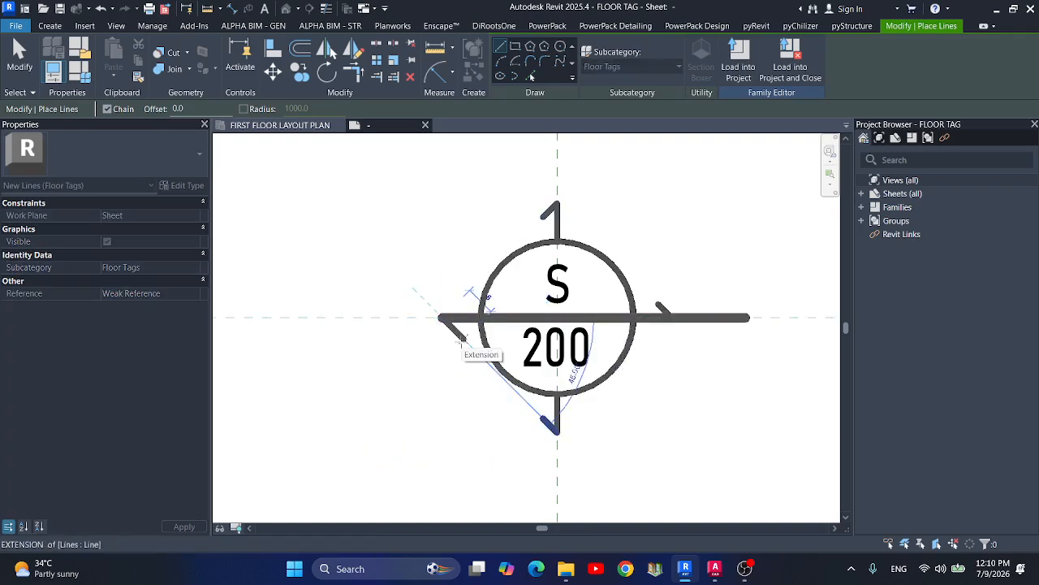
scroll(460, 339, "up", 1)
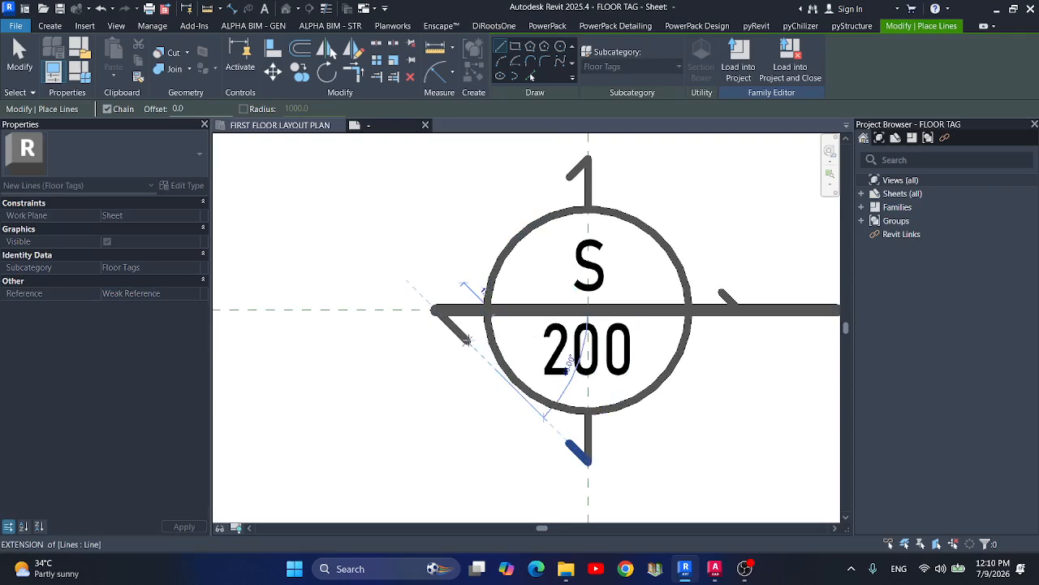
scroll(467, 339, "up", 1)
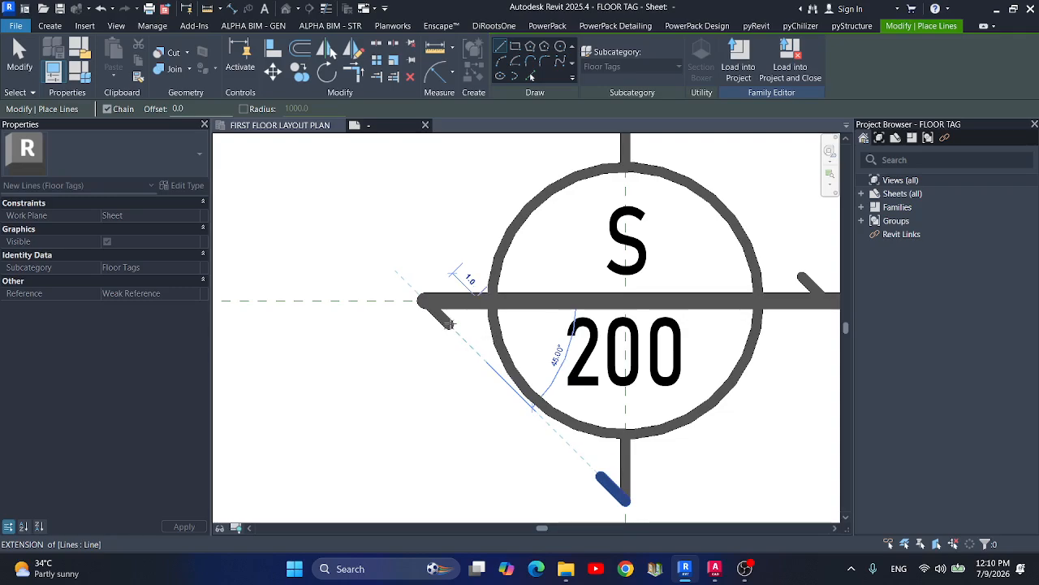
left_click(449, 323)
key("Escape")
key("Escape")
scroll(587, 390, "down", 2)
scroll(701, 441, "down", 1)
scroll(694, 444, "up", 1)
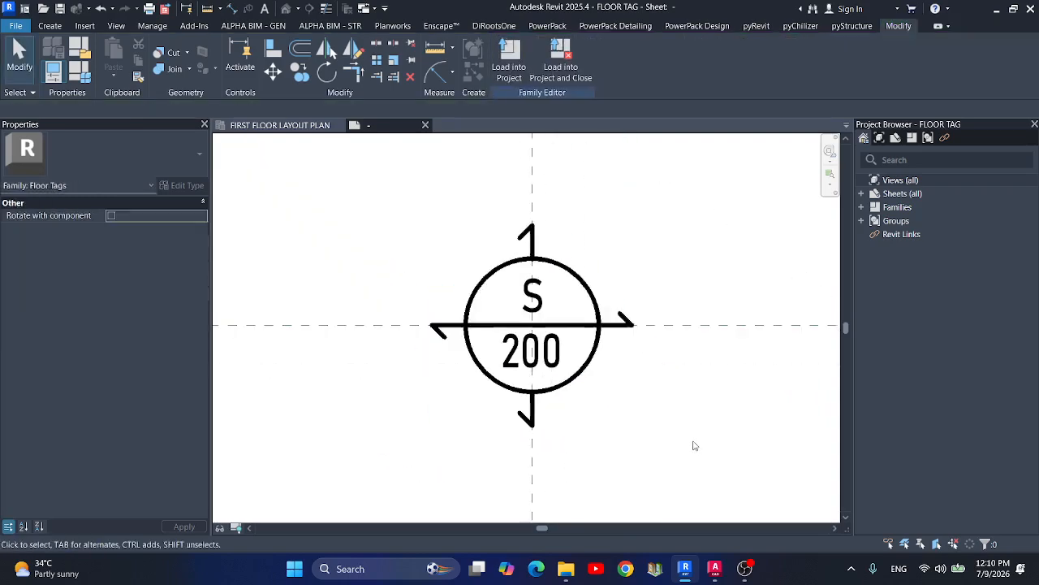
Compare the tag with the slab symbol in AutoCAD's STR DRAWING.dwg, then inspect the upper and right arrow lines back in Revit.
left_click(715, 569)
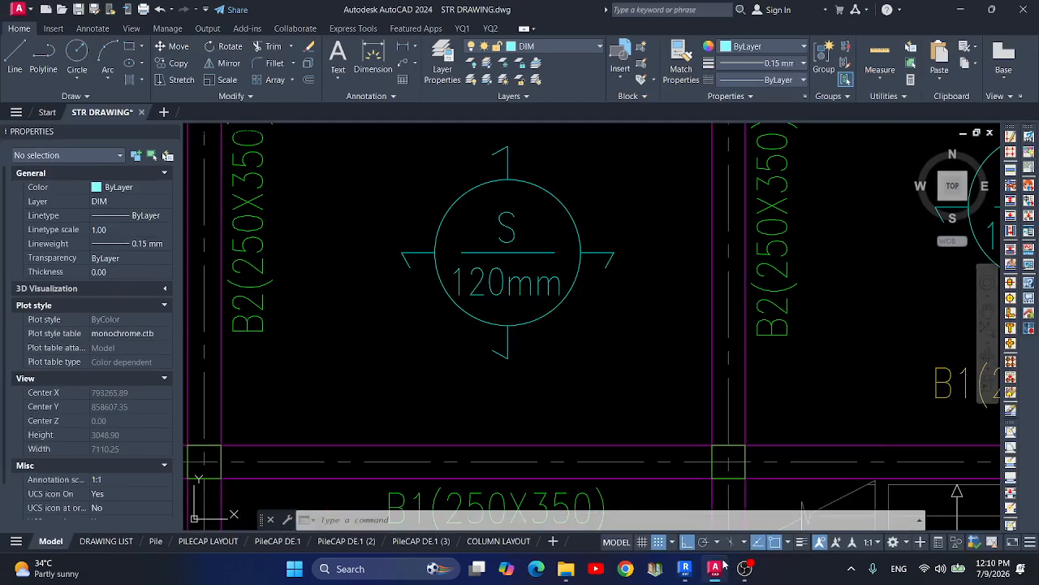
left_click(715, 567)
scroll(536, 259, "up", 1)
left_click(556, 258)
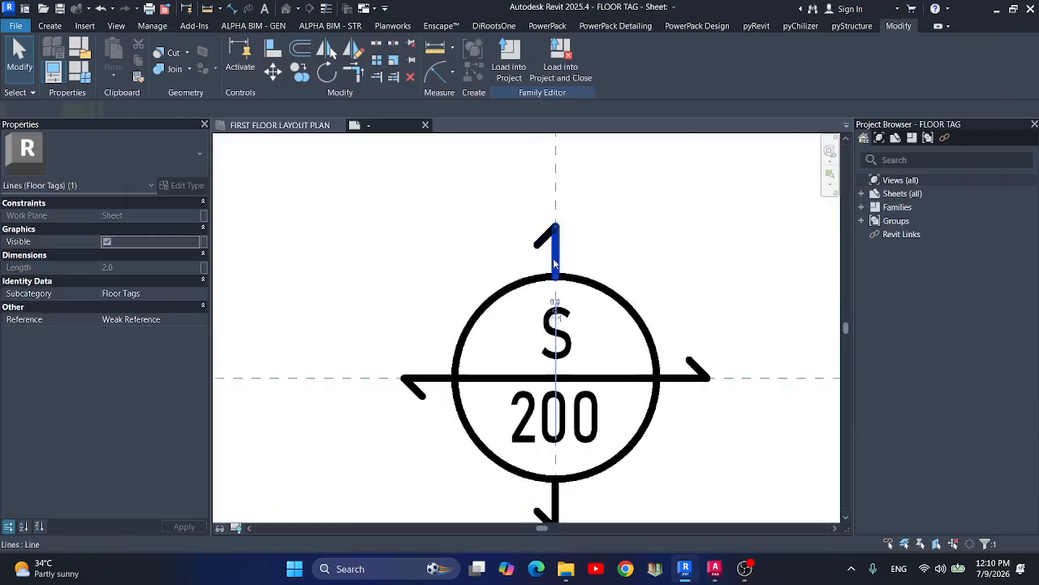
key("Escape")
scroll(626, 297, "down", 2)
scroll(673, 345, "up", 1)
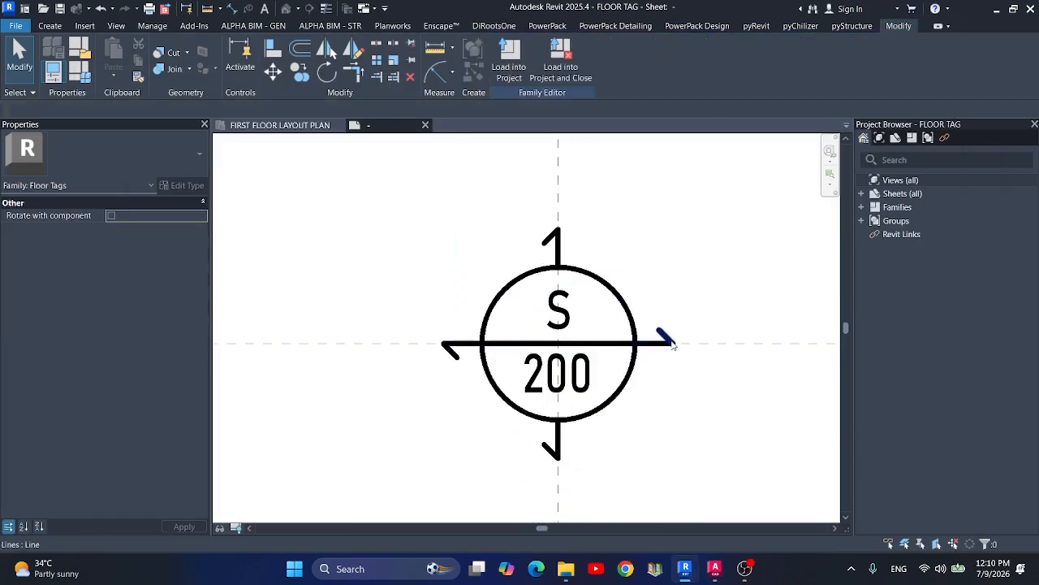
left_click(662, 347)
key("Escape")
scroll(704, 372, "down", 2)
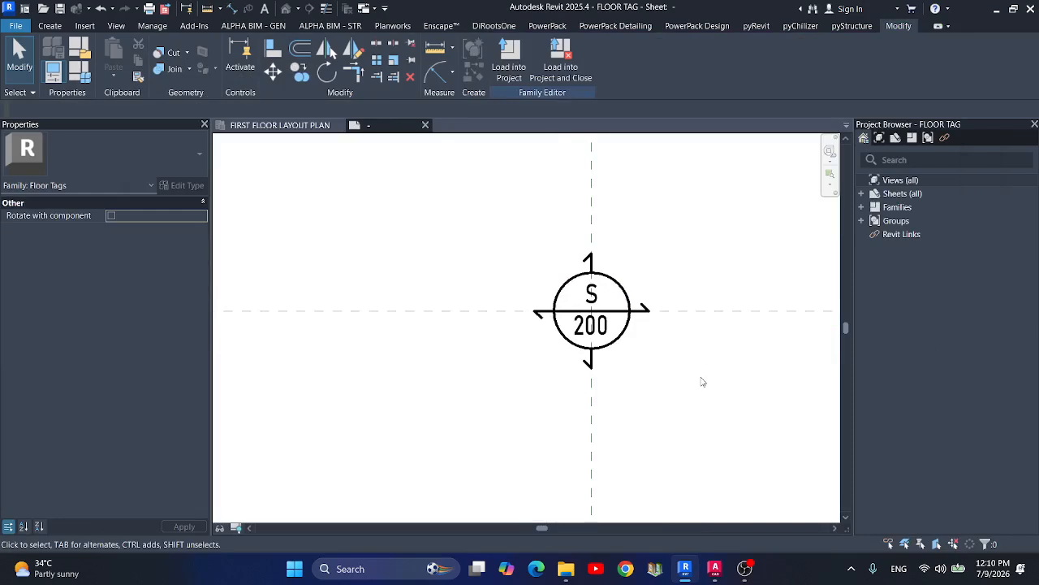
scroll(520, 313, "up", 1)
left_click(512, 315)
scroll(514, 316, "up", 1)
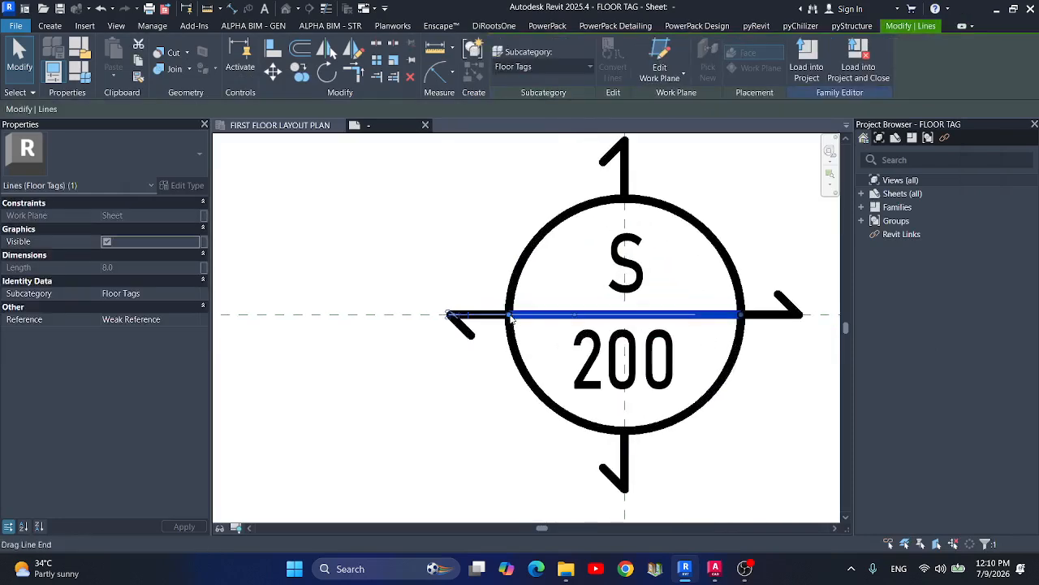
left_click_drag(742, 371, 509, 156)
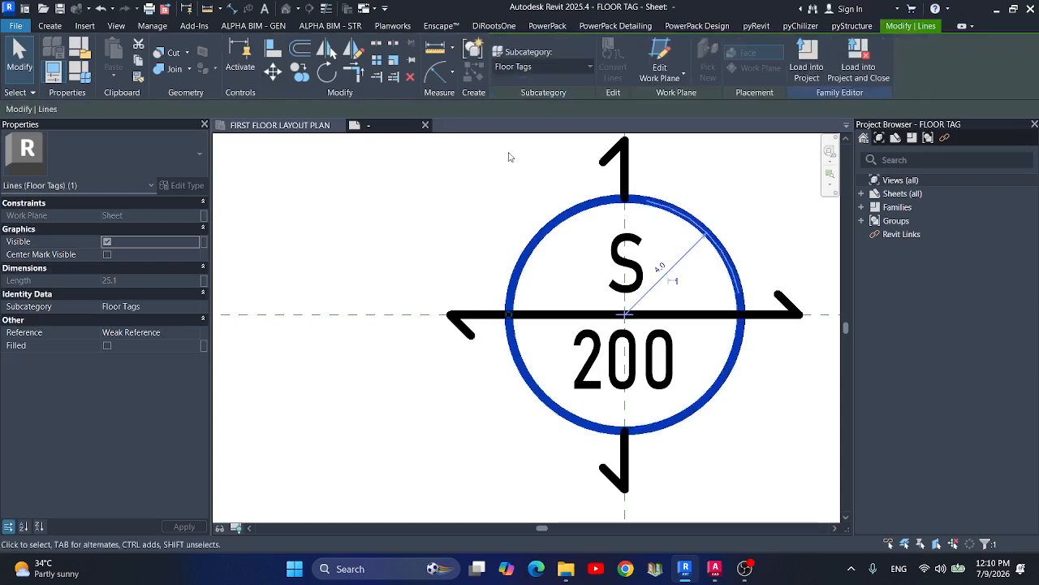
key("Escape")
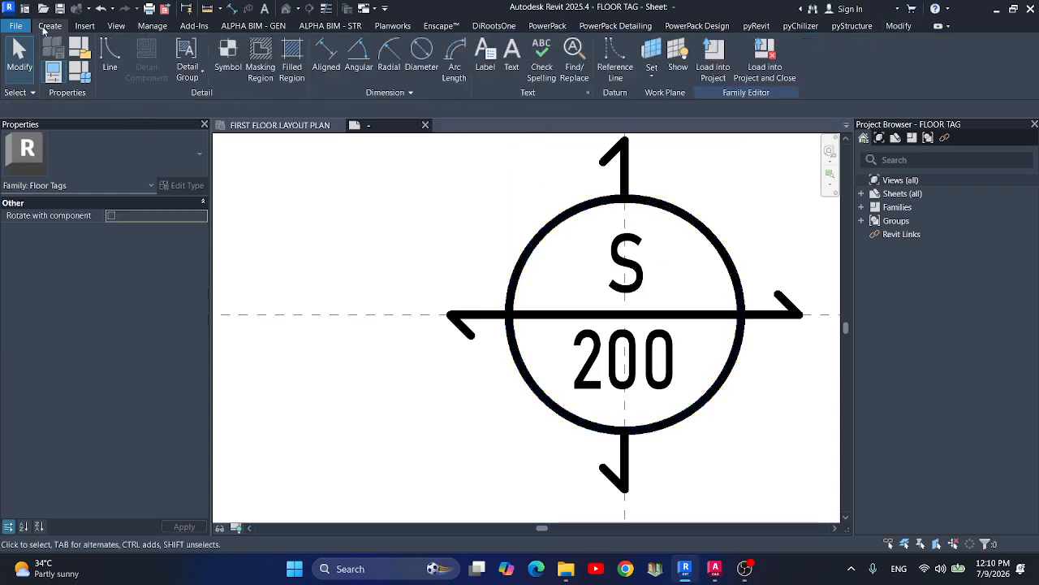
Draw a concentric guide circle of about 3.4 mm radius inside the tag circle, centred on the reference plane intersection.
left_click(112, 60)
left_click(559, 47)
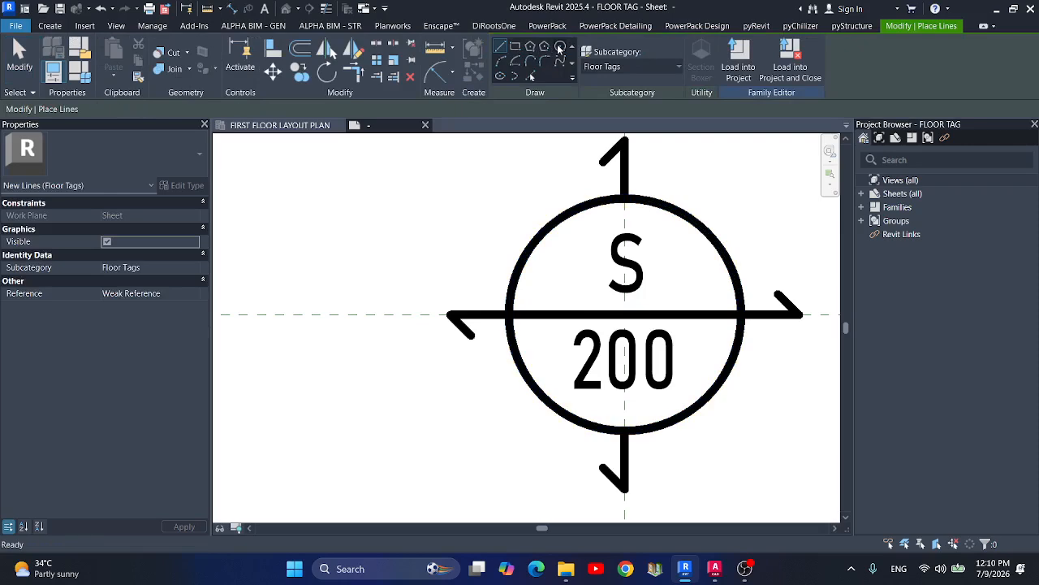
left_click(625, 315)
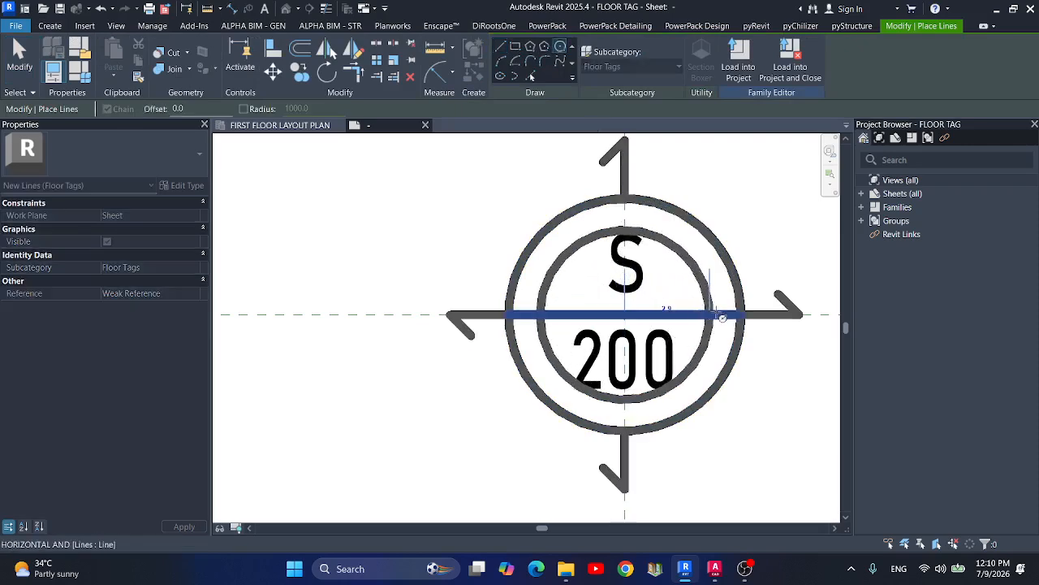
left_click(726, 346)
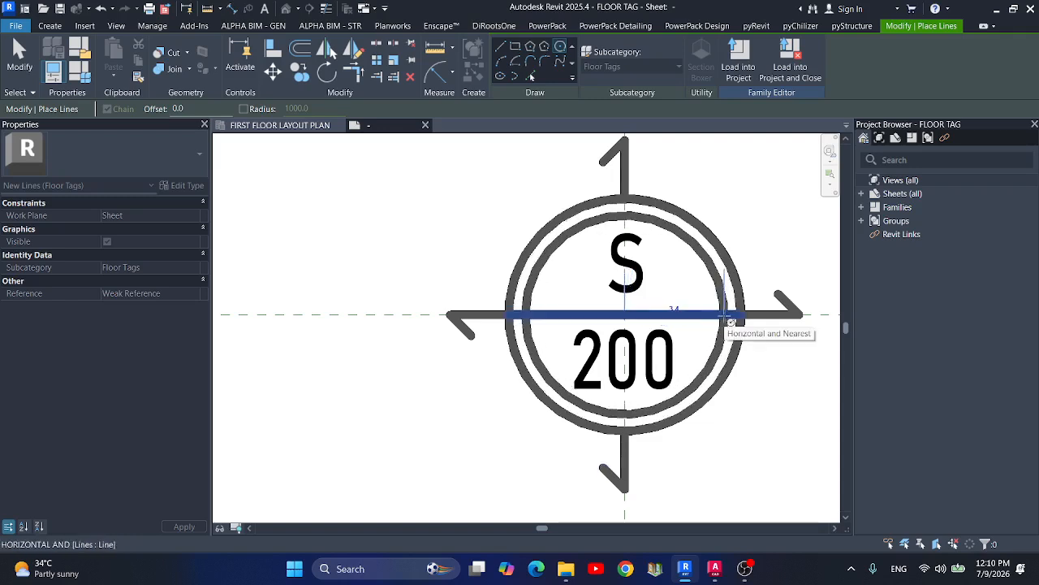
key("Escape")
Shorten both ends of the horizontal divider line so they stop at the inner guide circle.
scroll(507, 312, "up", 3)
left_click(525, 307)
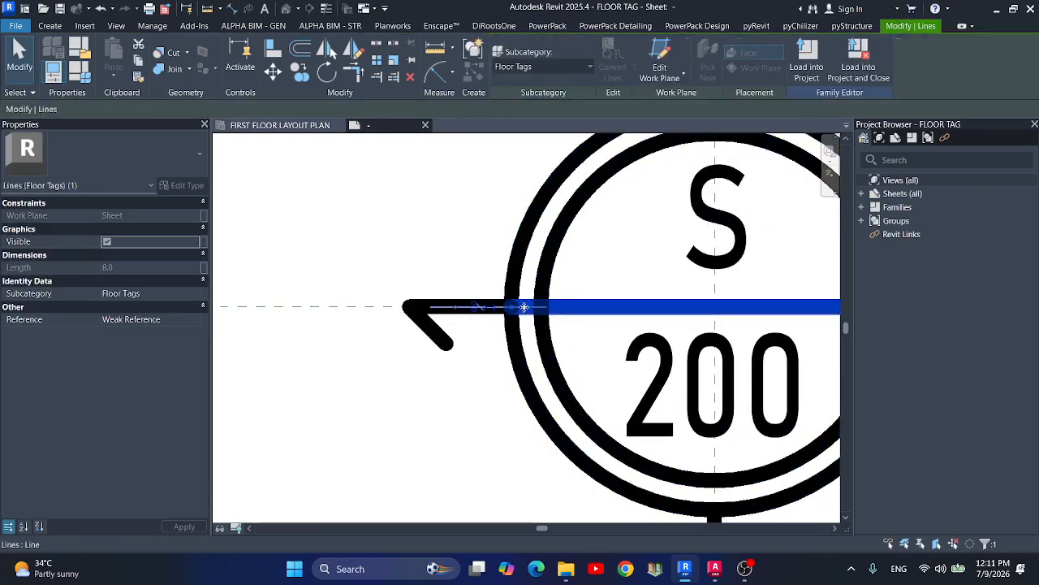
left_click_drag(512, 307, 543, 306)
scroll(471, 308, "down", 3)
key("Escape")
scroll(713, 310, "up", 3)
left_click(721, 307)
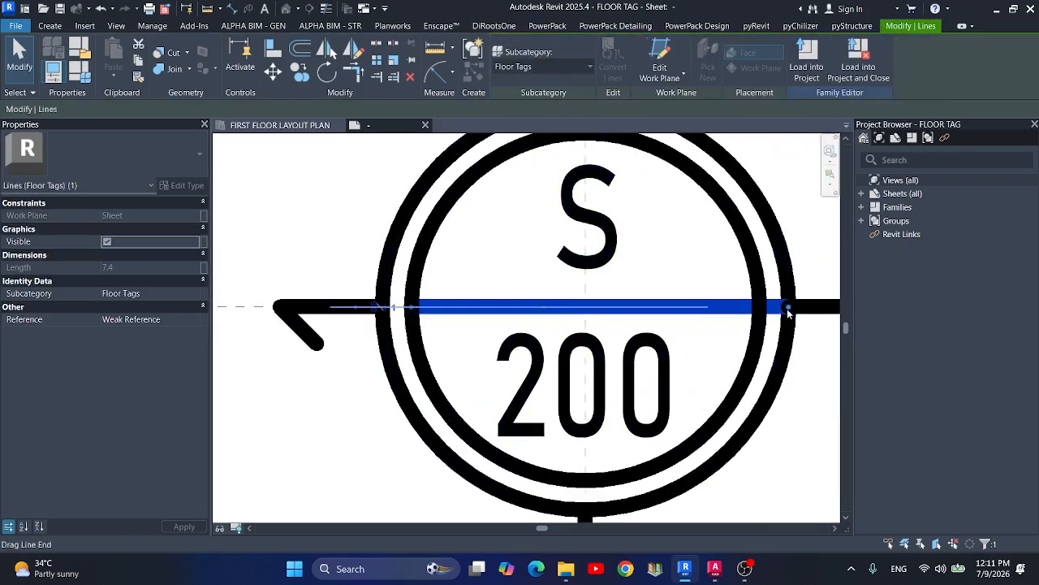
left_click_drag(786, 309, 787, 308)
scroll(660, 313, "down", 5)
key("Escape")
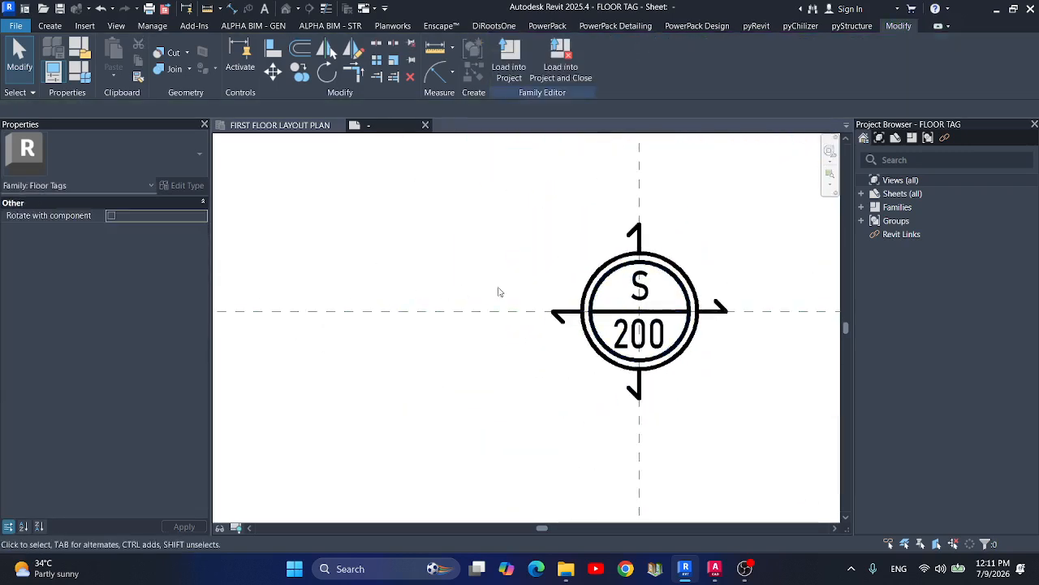
scroll(638, 295, "up", 2)
scroll(419, 266, "down", 2)
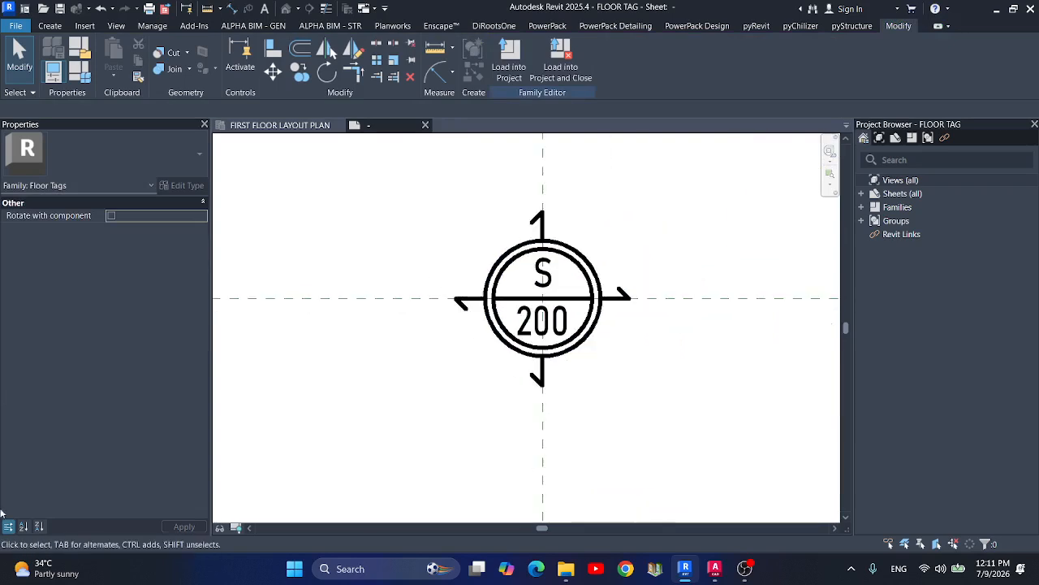
Delete the inner guide circle from the tag.
scroll(504, 274, "up", 2)
left_click(509, 273)
key("Delete")
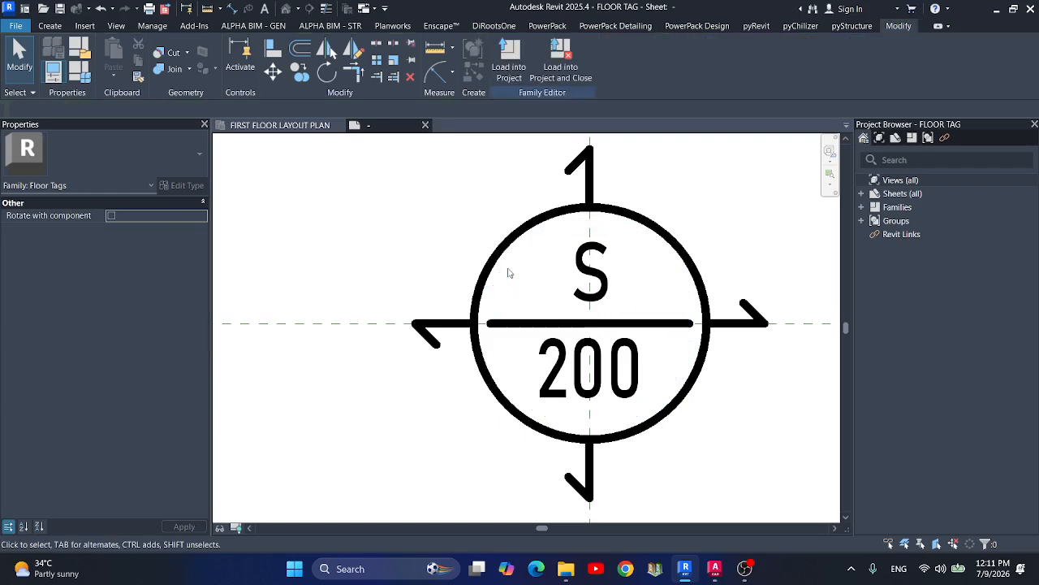
scroll(509, 273, "down", 2)
scroll(680, 447, "down", 2)
scroll(661, 439, "up", 1)
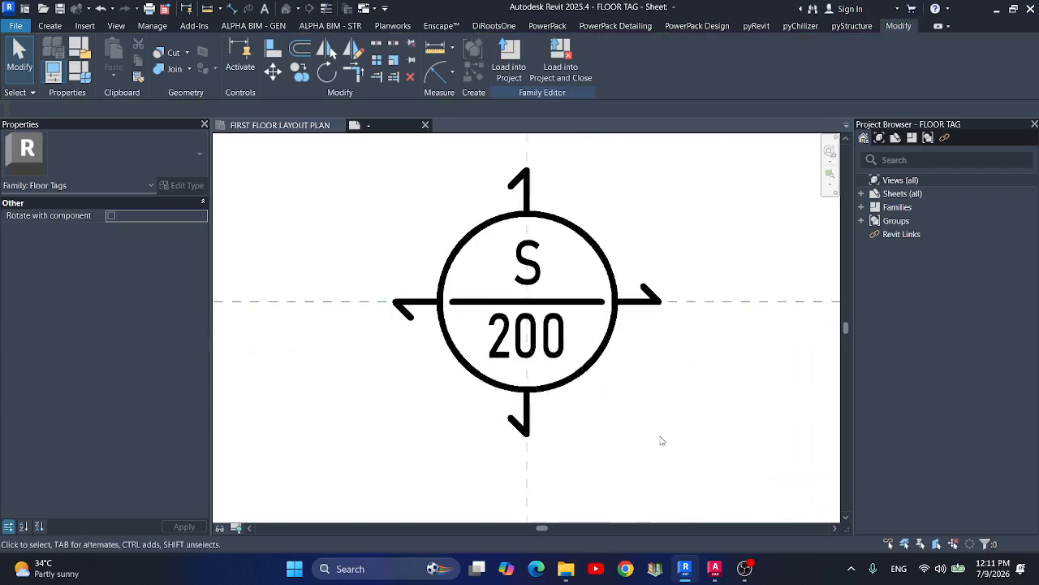
Delete the slanted barbs from all four arrows, keeping the straight lines around the tag circle.
scroll(519, 272, "up", 2)
scroll(526, 270, "down", 1)
scroll(526, 270, "up", 1)
left_click(540, 243)
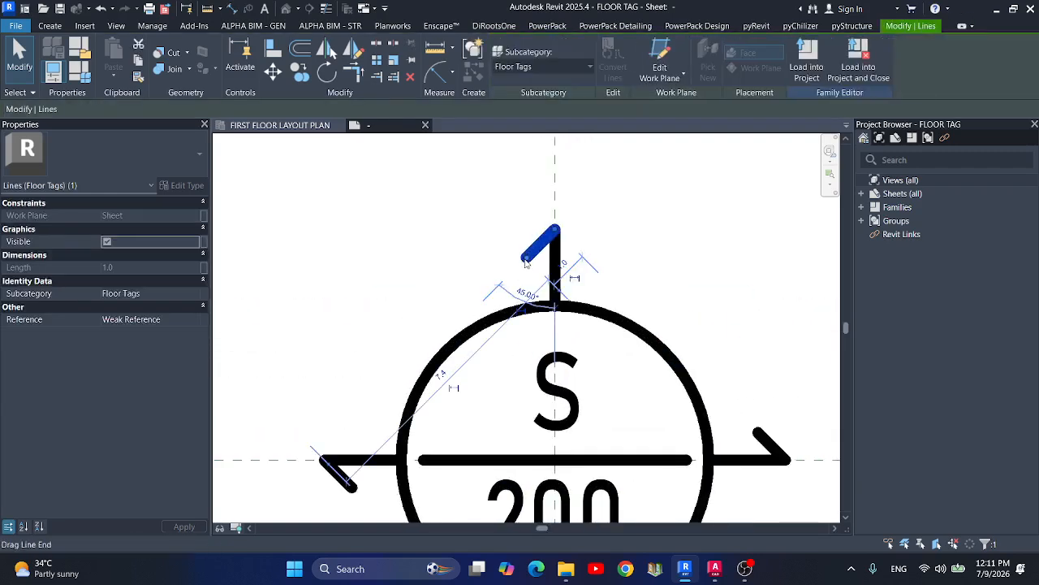
key("Delete")
scroll(453, 330, "down", 1)
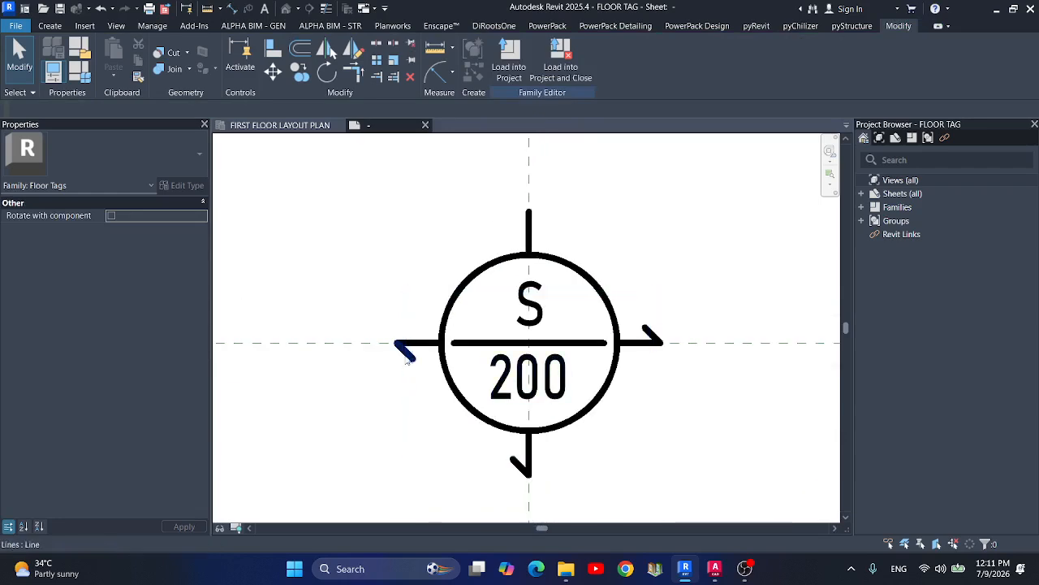
left_click(405, 352)
key("Delete")
left_click(654, 335)
key("Delete")
left_click(518, 466)
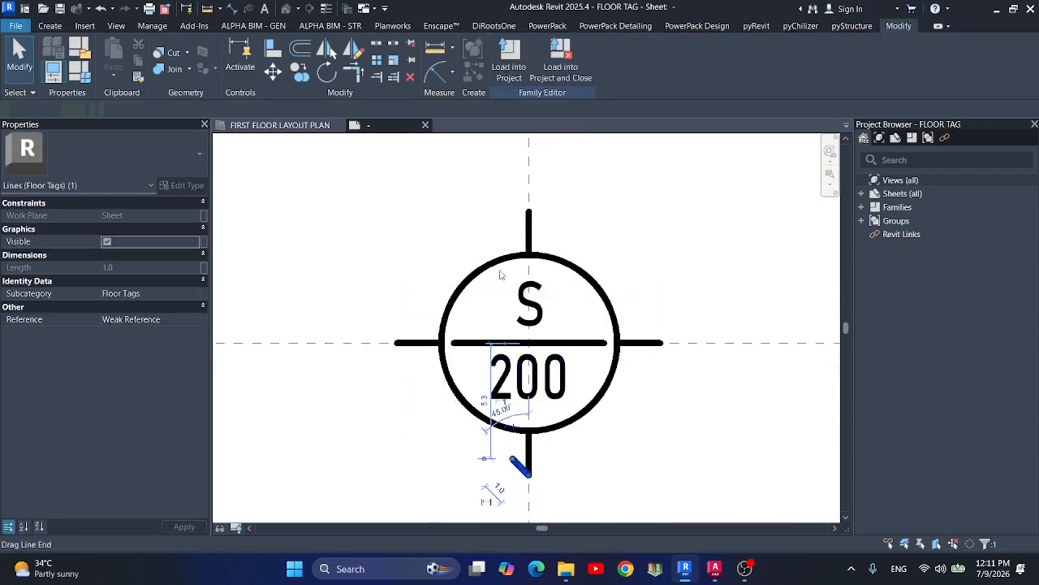
key("Delete")
Set the length of the vertical line above the tag circle to 2.5 mm.
scroll(519, 235, "up", 1)
left_click(532, 229)
left_click(492, 228)
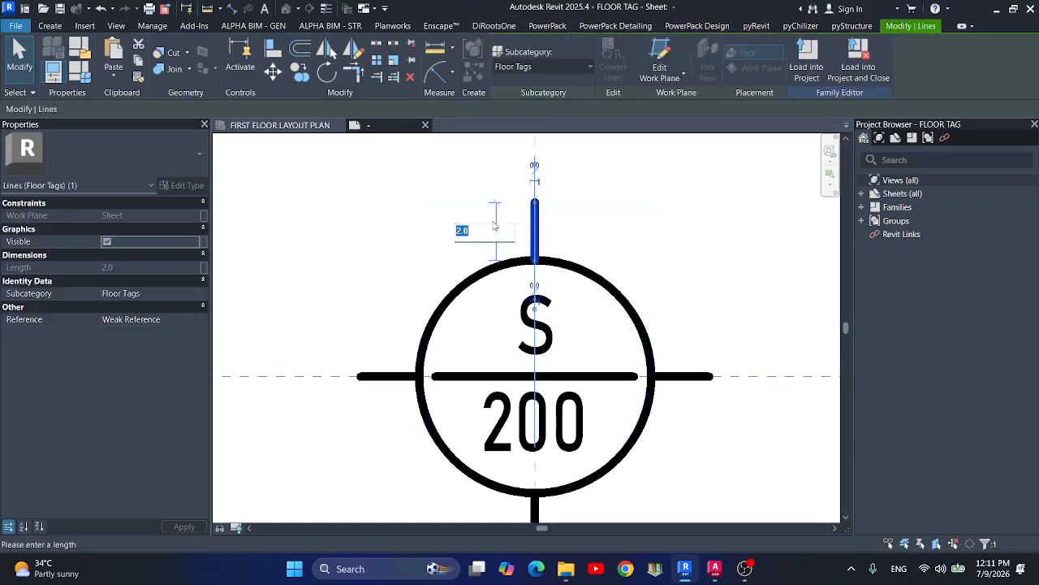
key("Return")
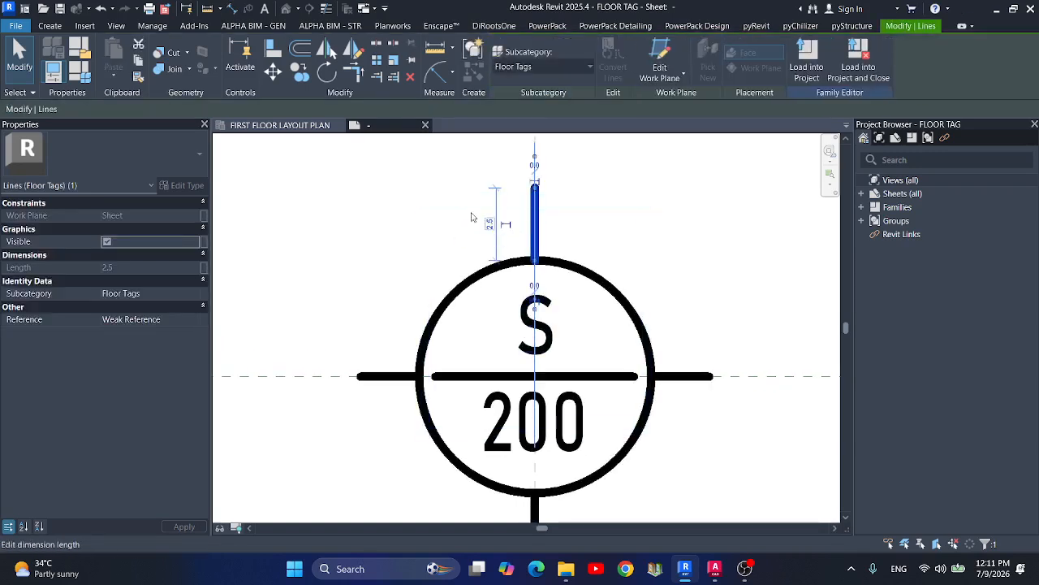
left_click(471, 212)
left_click(407, 175)
scroll(462, 222, "down", 2)
Set the length of the horizontal line on the circle's right side to 2.5 mm.
left_click(618, 326)
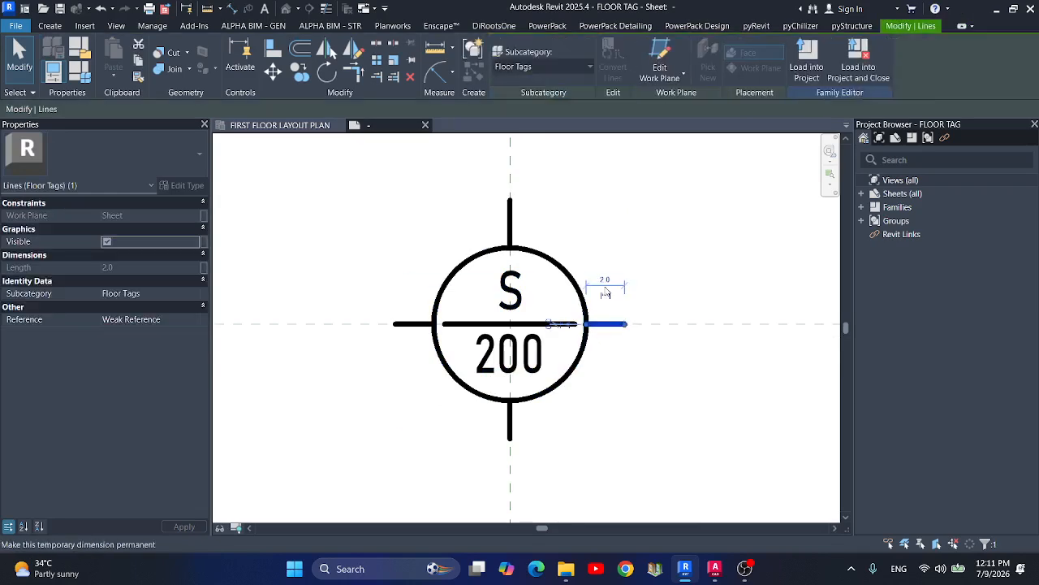
left_click(605, 280)
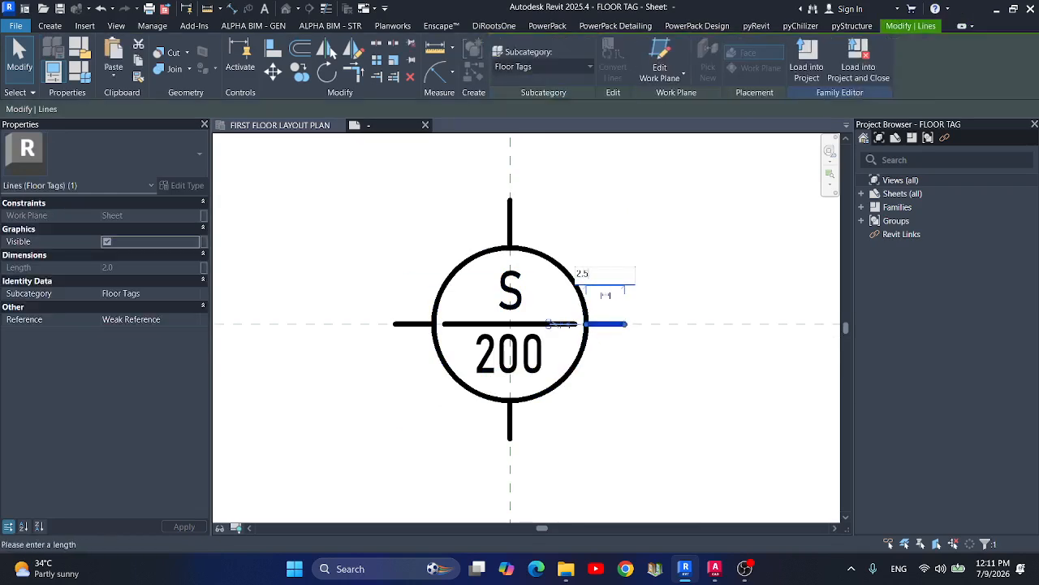
key("Return")
left_click(642, 420)
Set the length of the vertical line below the tag circle to 2.5 mm.
left_click(509, 431)
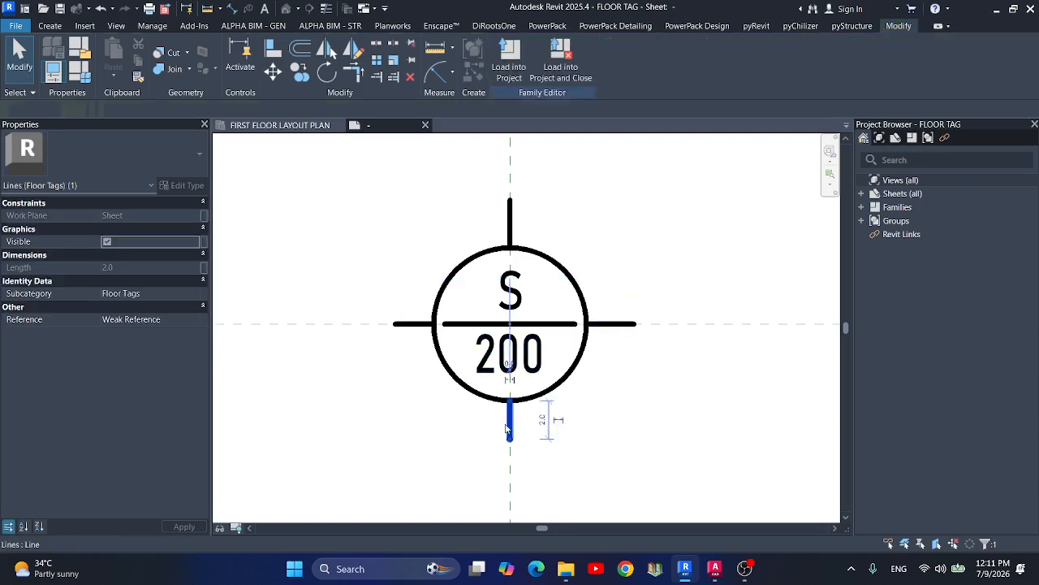
left_click(537, 422)
left_click(509, 424)
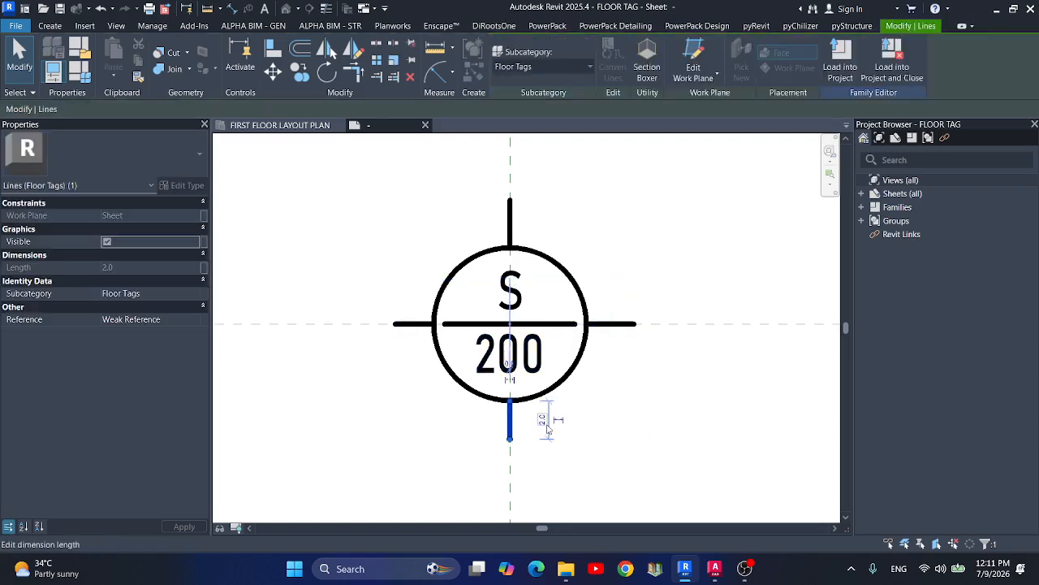
left_click(544, 420)
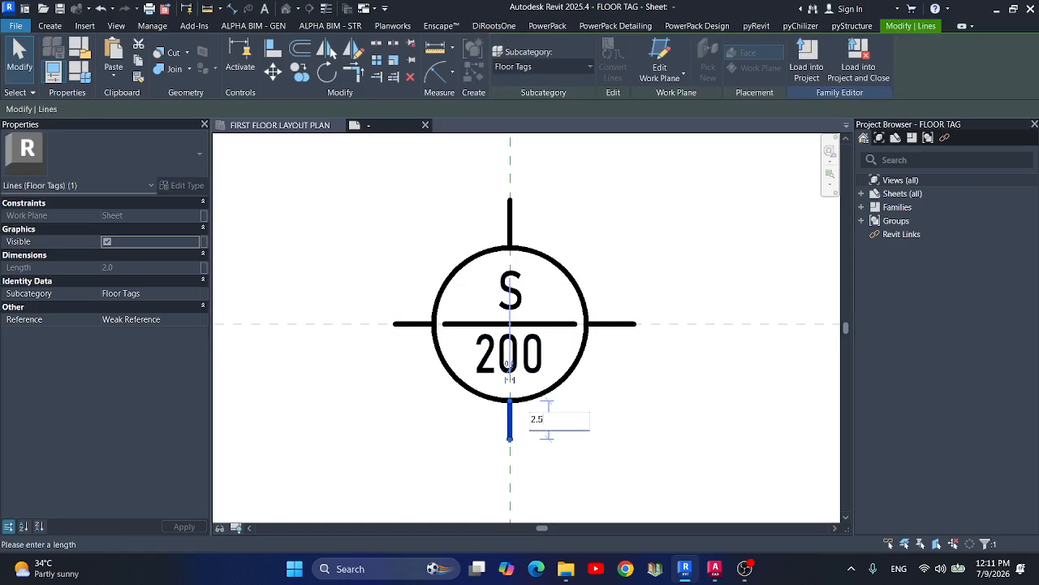
type("2.5")
key("Return")
left_click(365, 345)
Set the length of the horizontal line on the circle's left side to 2.5 mm.
left_click(416, 322)
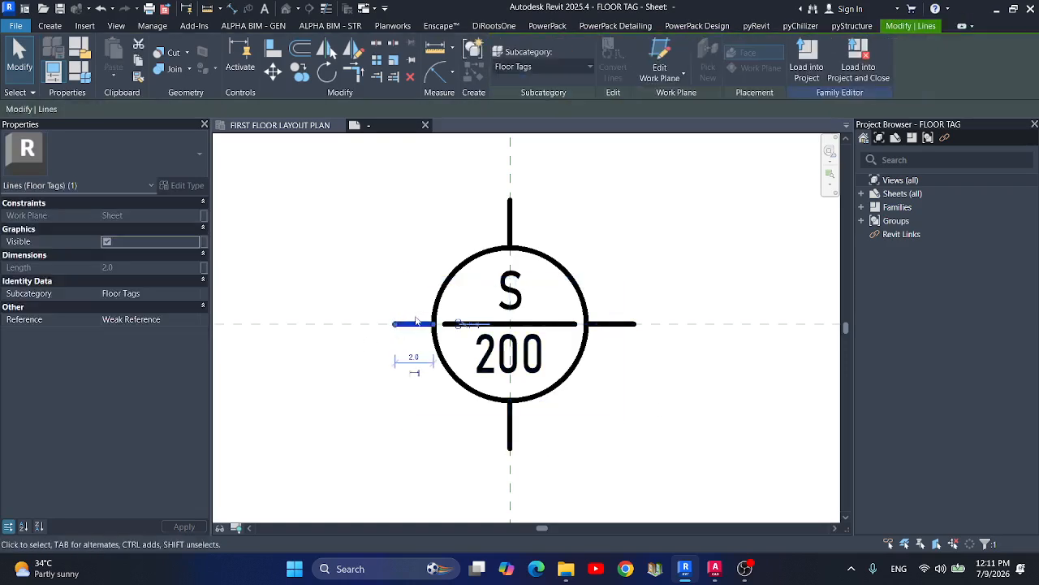
left_click(413, 359)
type("2.5")
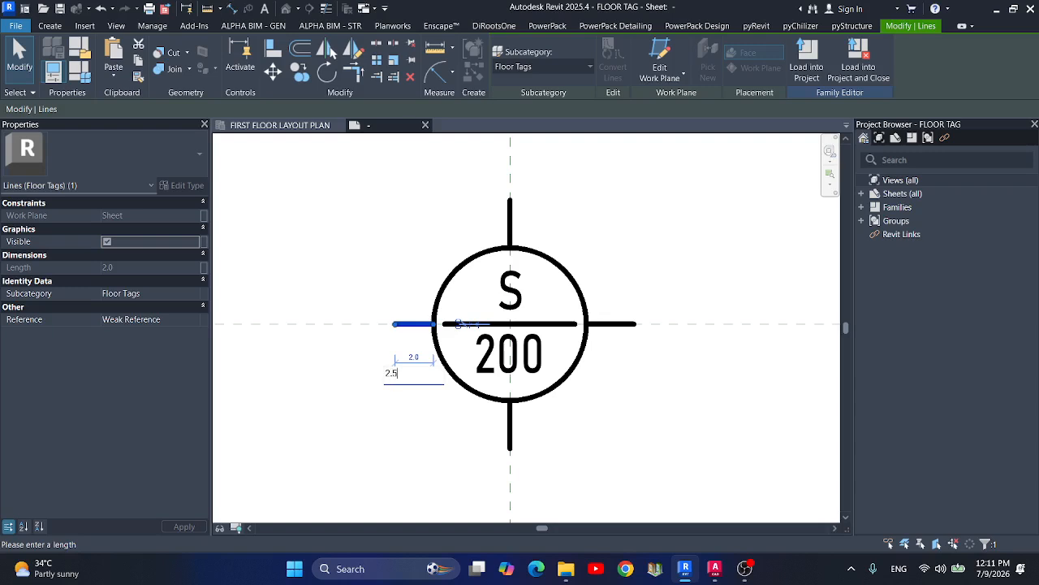
key("Return")
left_click(341, 268)
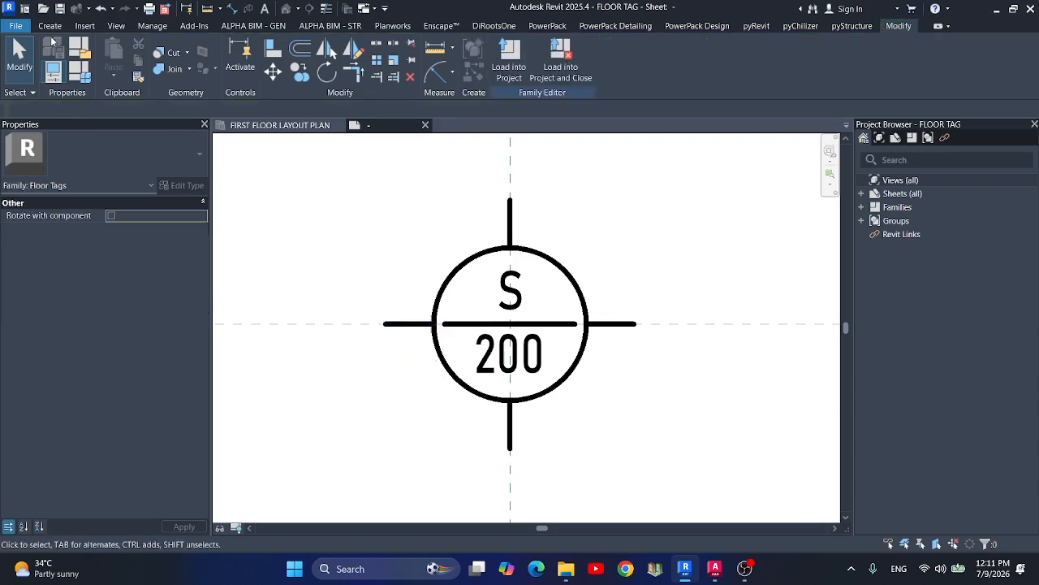
Draw a 1.2 mm arrow barb slanting down to the left at 45° from the upper end of the line above the circle.
left_click(49, 25)
left_click(112, 57)
scroll(499, 196, "up", 2)
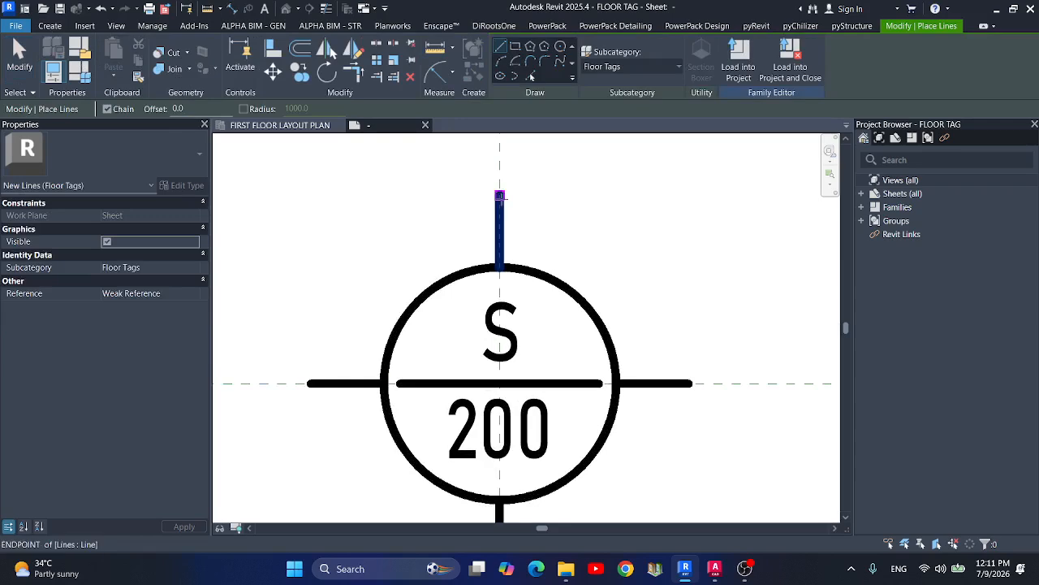
left_click(500, 196)
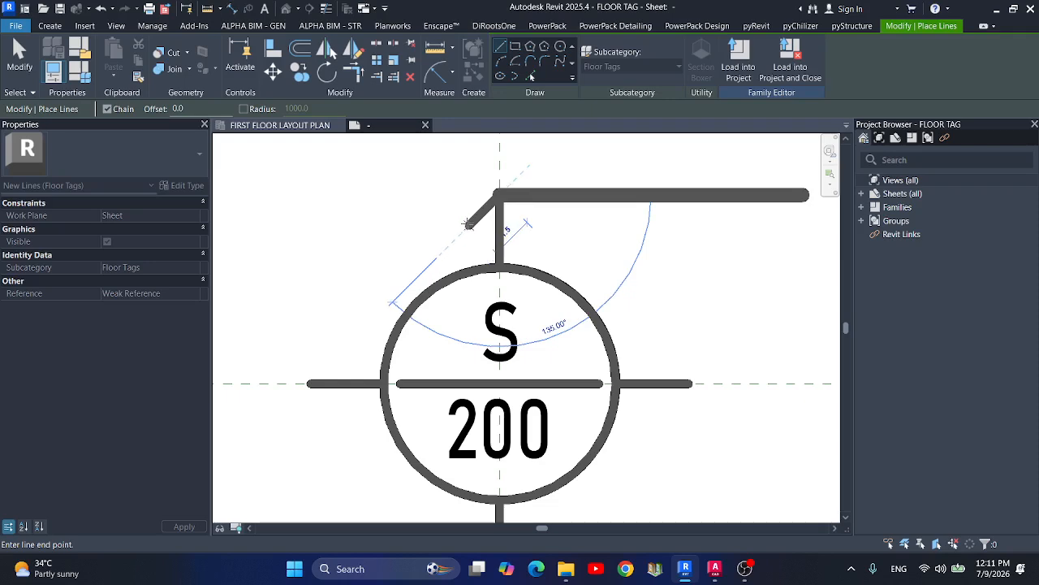
type("1.2")
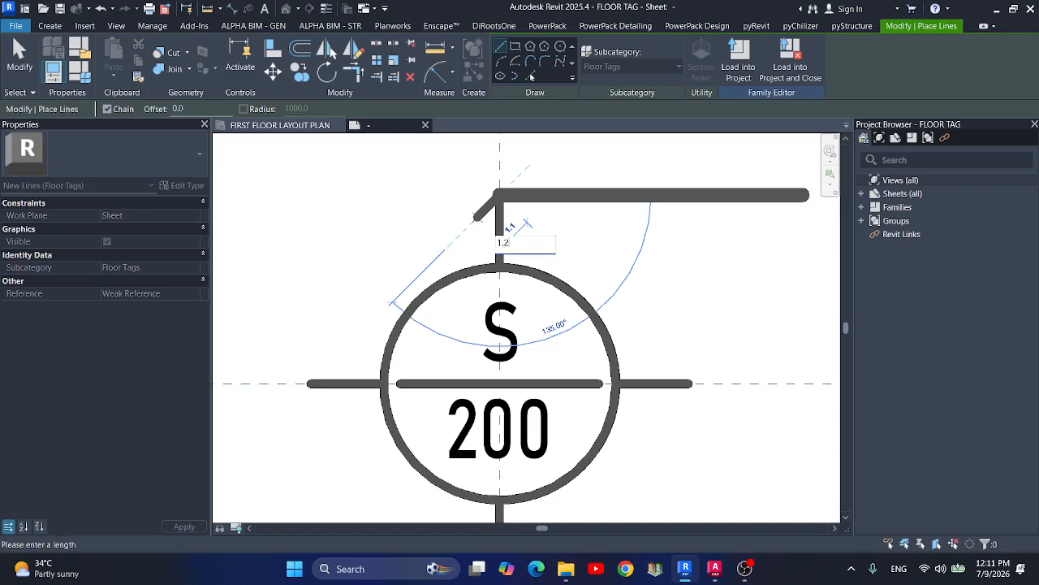
key("Return")
key("Escape")
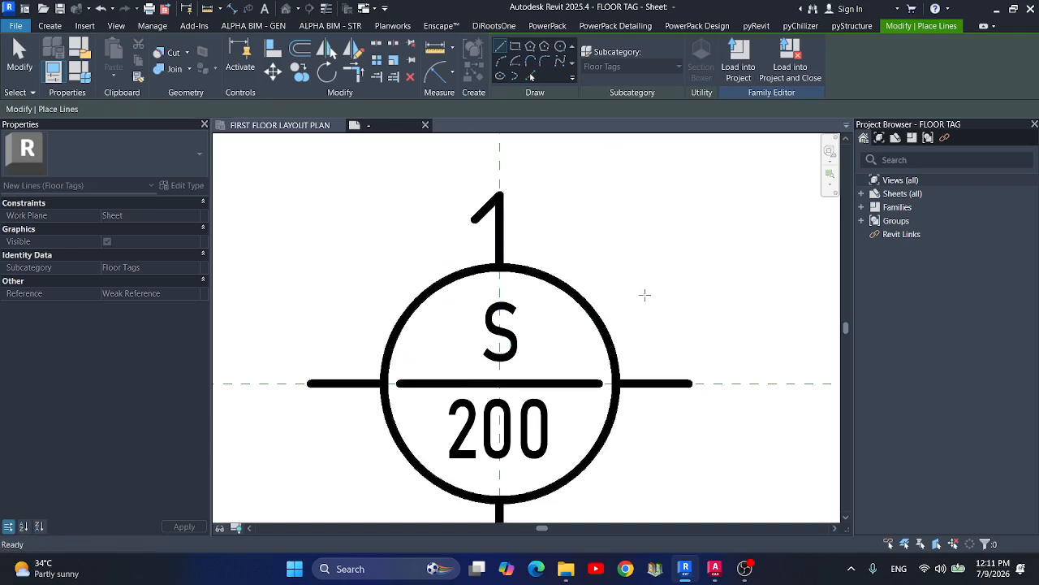
Draw a matching 45° barb slanting up and back from the outer end of the circle's right-hand line.
left_click(688, 383)
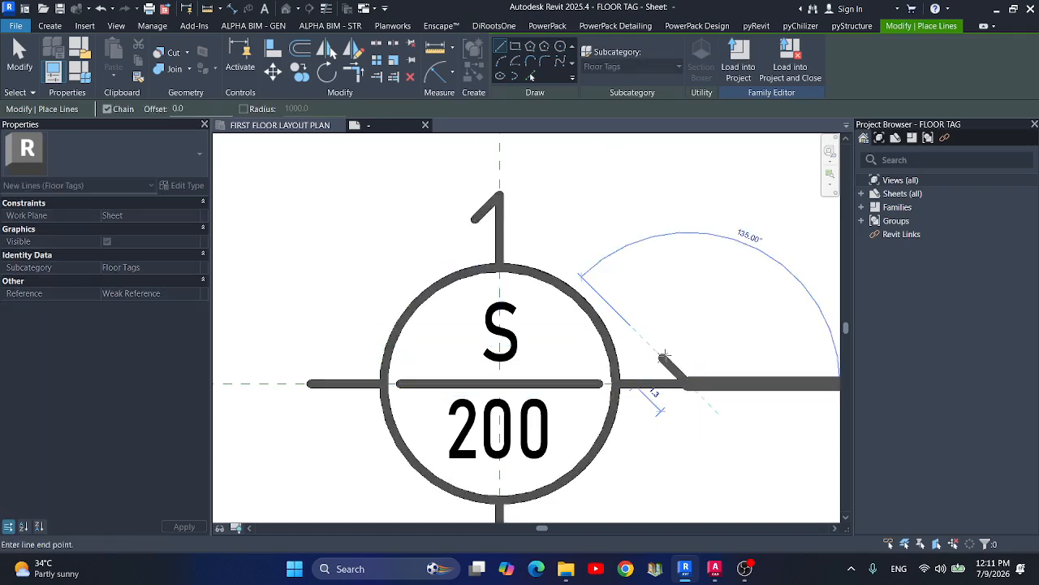
type("2")
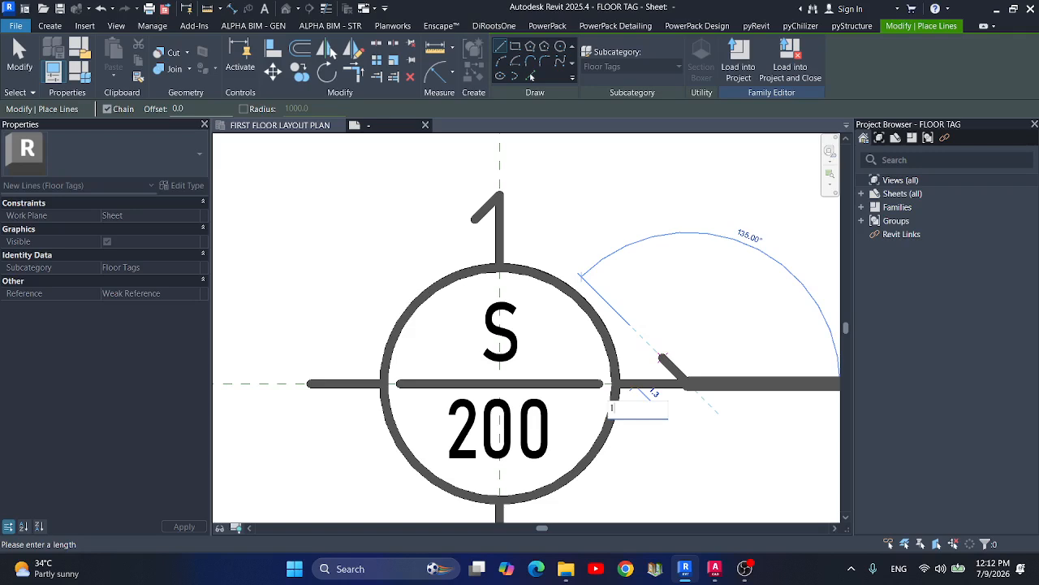
key("Return")
key("Escape")
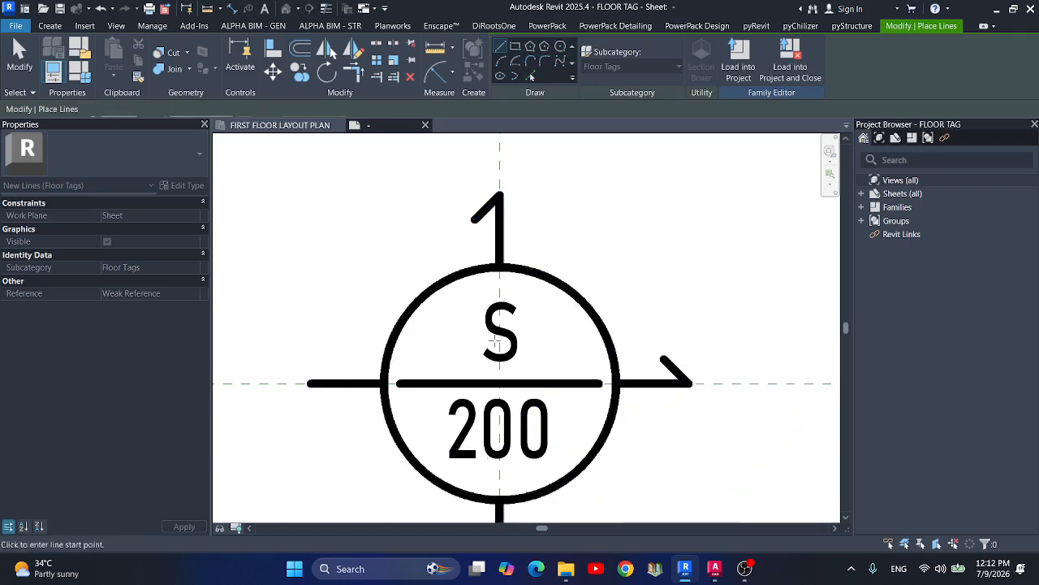
Draw a barb about 1.2 mm long, slanting down to the right at 45° from the outer end of the left-hand line.
scroll(499, 326, "down", 2)
scroll(352, 372, "up", 1)
left_click(381, 362)
scroll(406, 380, "up", 1)
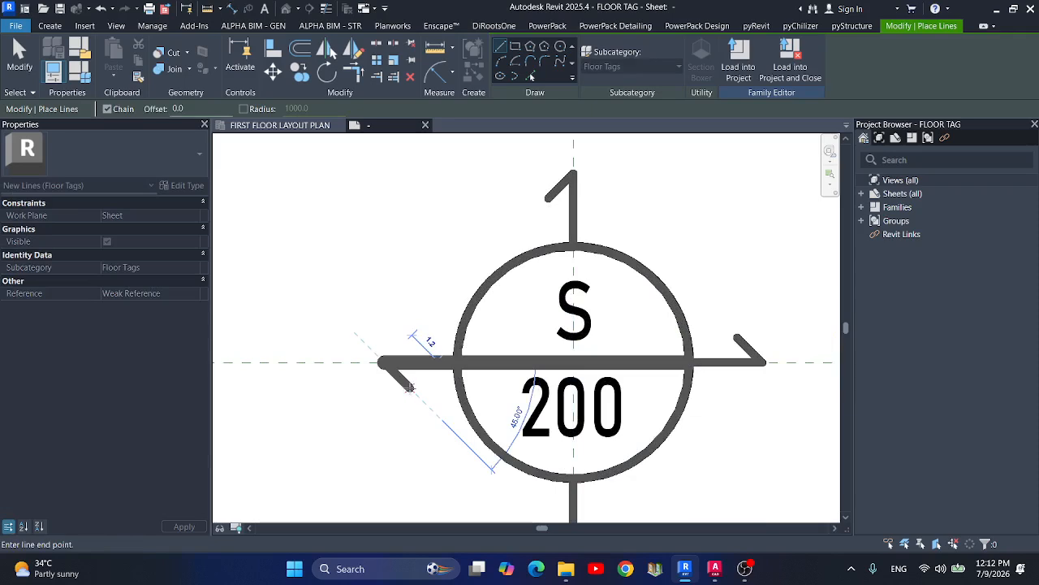
left_click(410, 388)
key("Escape")
Draw a barb about 1.2 mm long, slanting up to the right at 45° from the lower end of the bottom line.
scroll(431, 276, "down", 1)
scroll(527, 462, "up", 1)
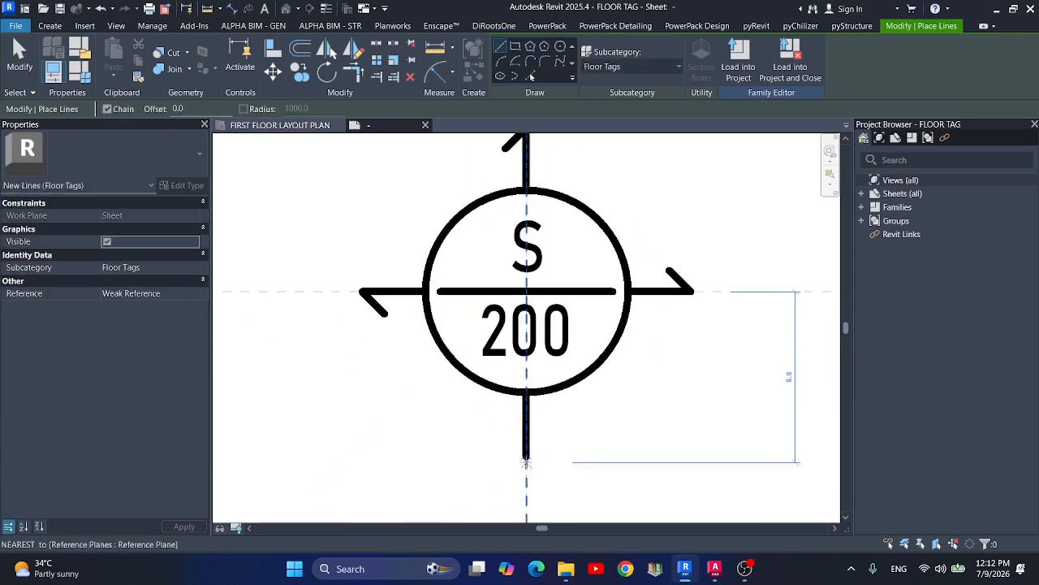
left_click(526, 461)
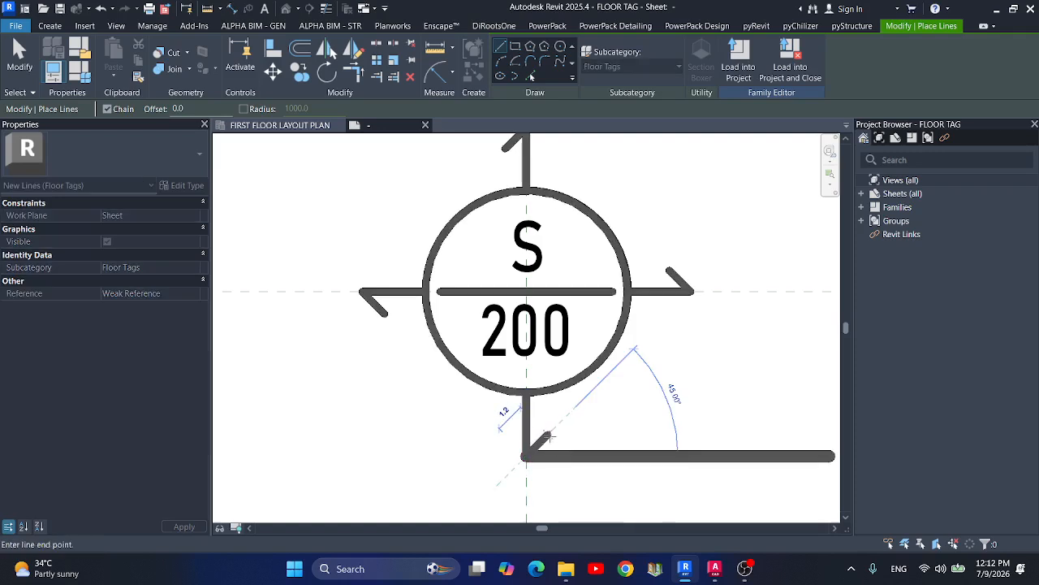
left_click(550, 436)
key("Escape")
key("Escape")
scroll(573, 411, "down", 2)
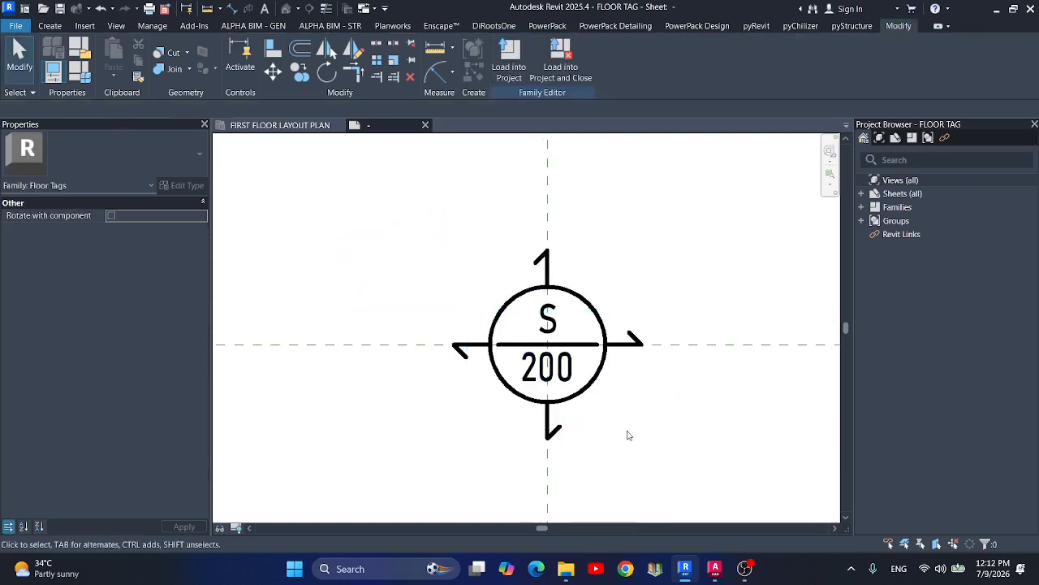
Format the thickness label's Default Thickness parameter independently of project settings, with 0 decimal places and the mm unit symbol.
scroll(627, 435, "down", 2)
scroll(634, 398, "up", 2)
scroll(475, 273, "up", 1)
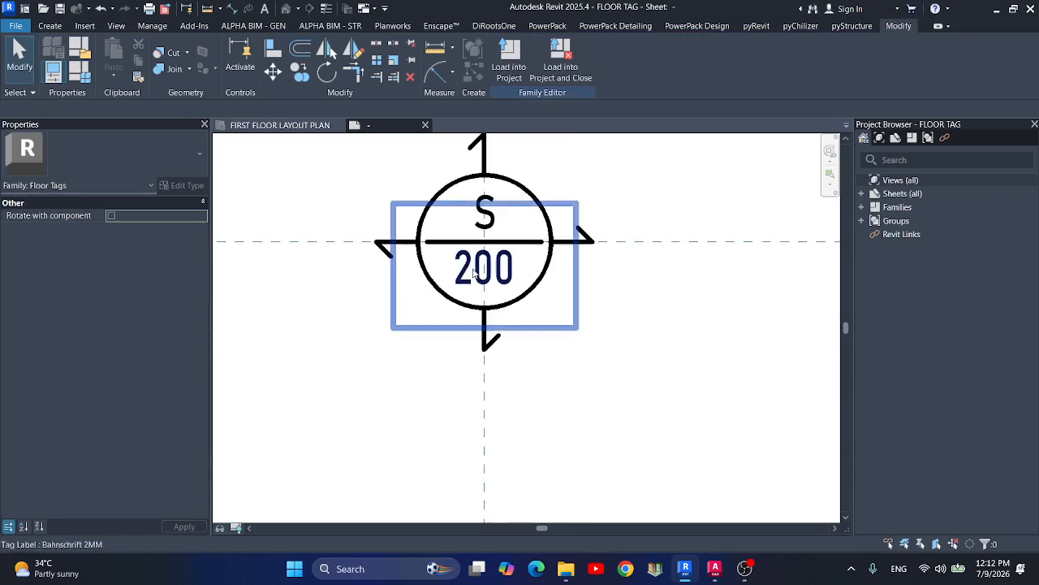
left_click(475, 273)
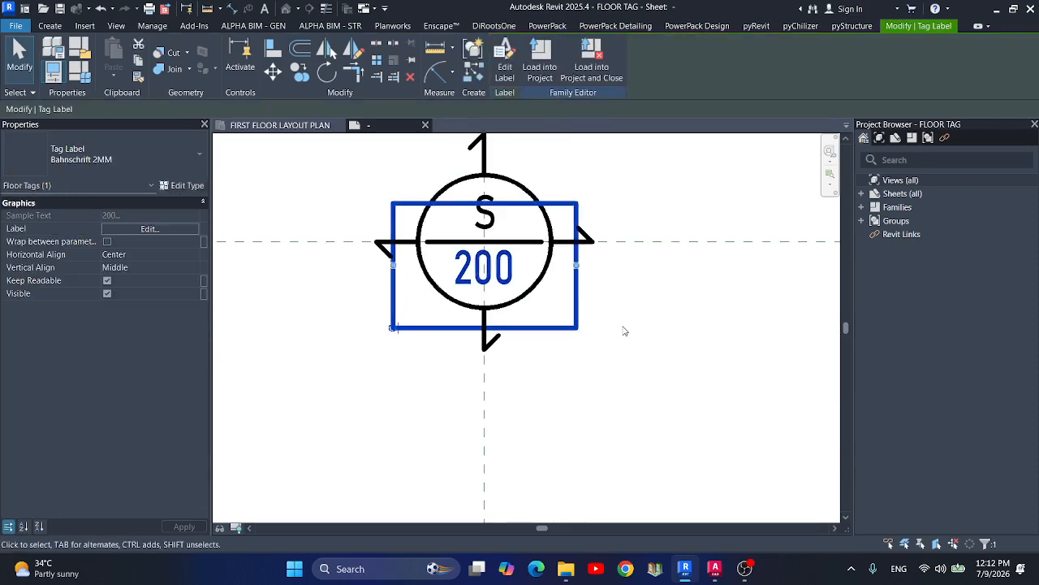
left_click(504, 68)
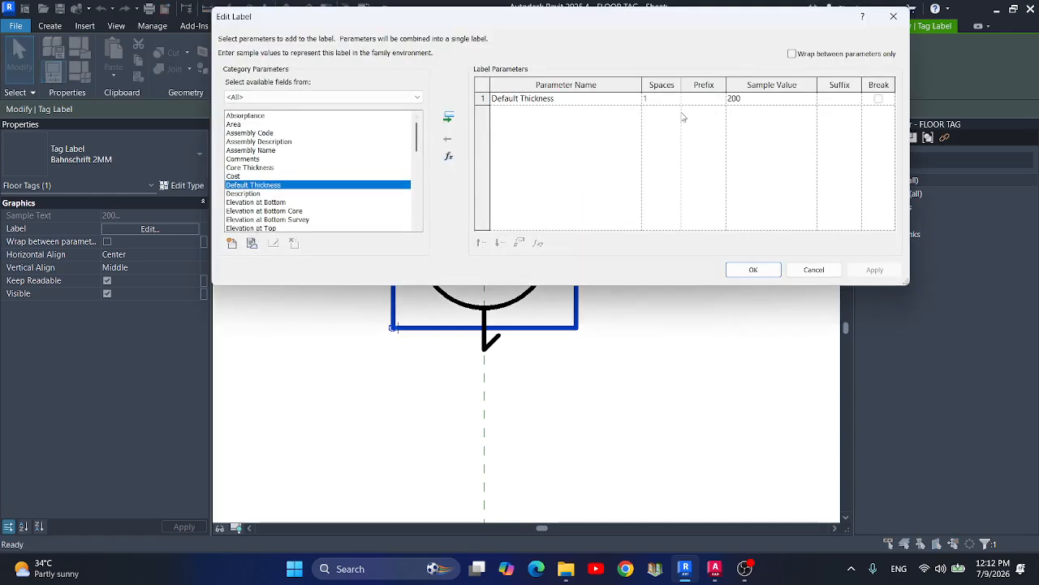
left_click(587, 99)
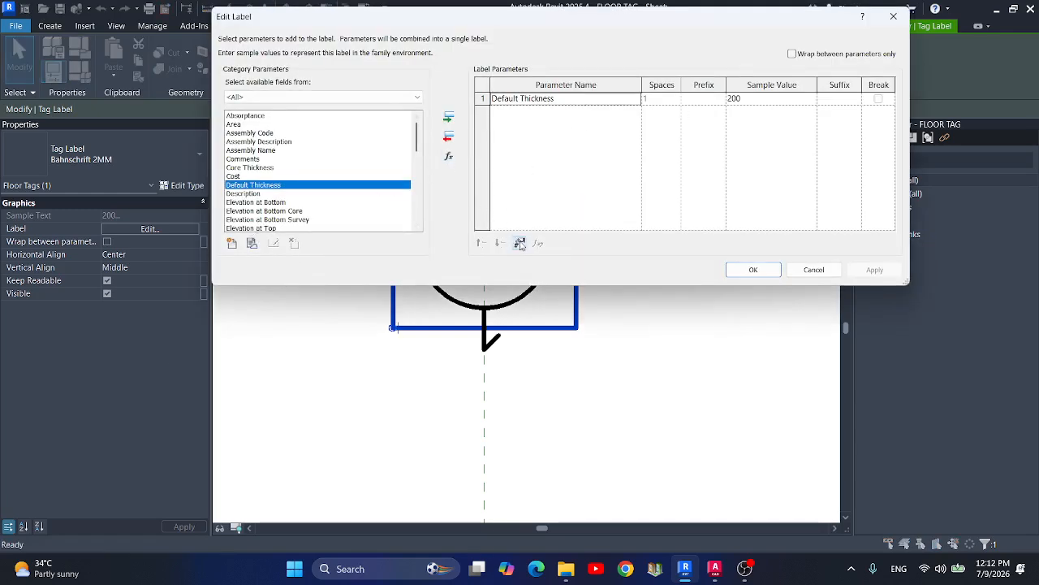
left_click(520, 243)
left_click(242, 114)
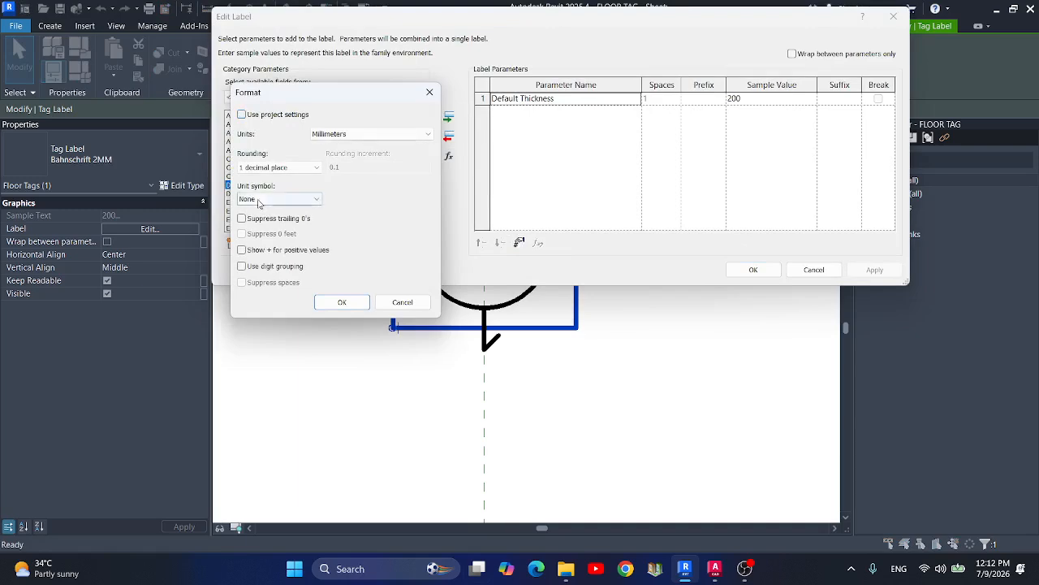
left_click(267, 167)
left_click(254, 205)
left_click(278, 199)
left_click(260, 216)
left_click(340, 301)
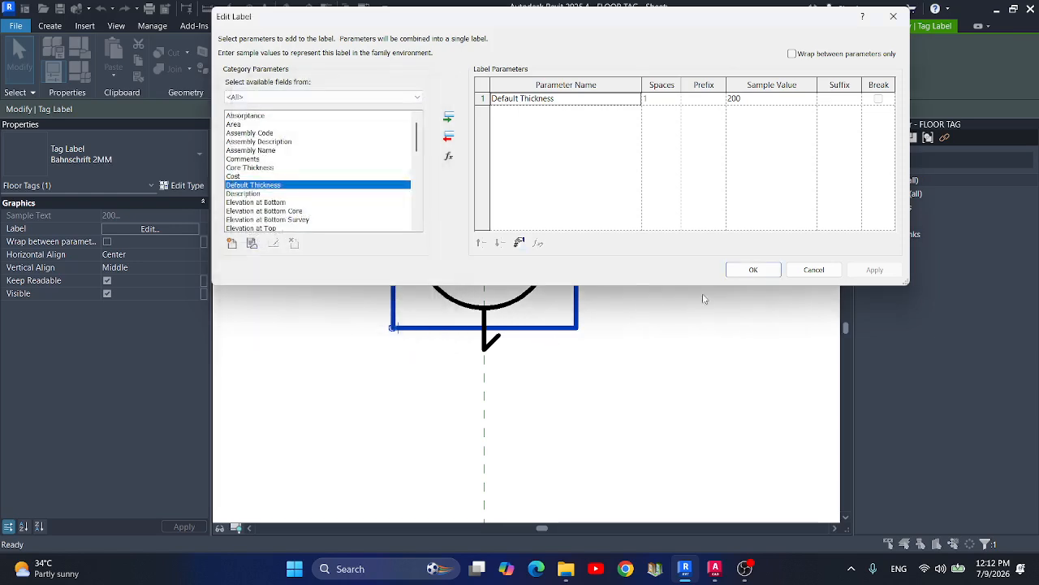
left_click(751, 269)
Widen the thickness label box slightly and load the family into the project, overwriting the existing version and its parameter values without saving the project.
left_click_drag(577, 266, 598, 265)
left_click(678, 358)
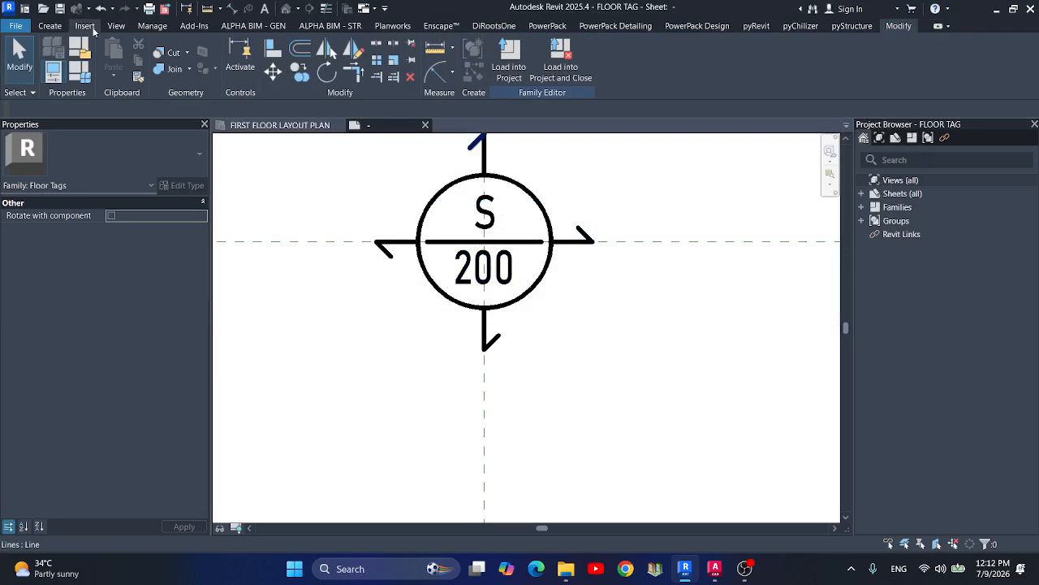
left_click(510, 63)
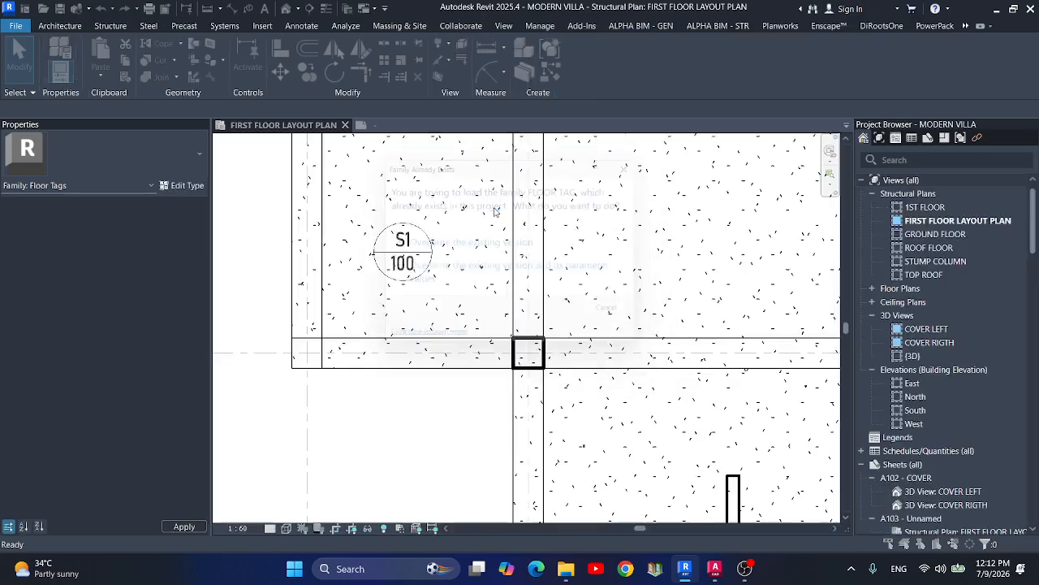
left_click(494, 273)
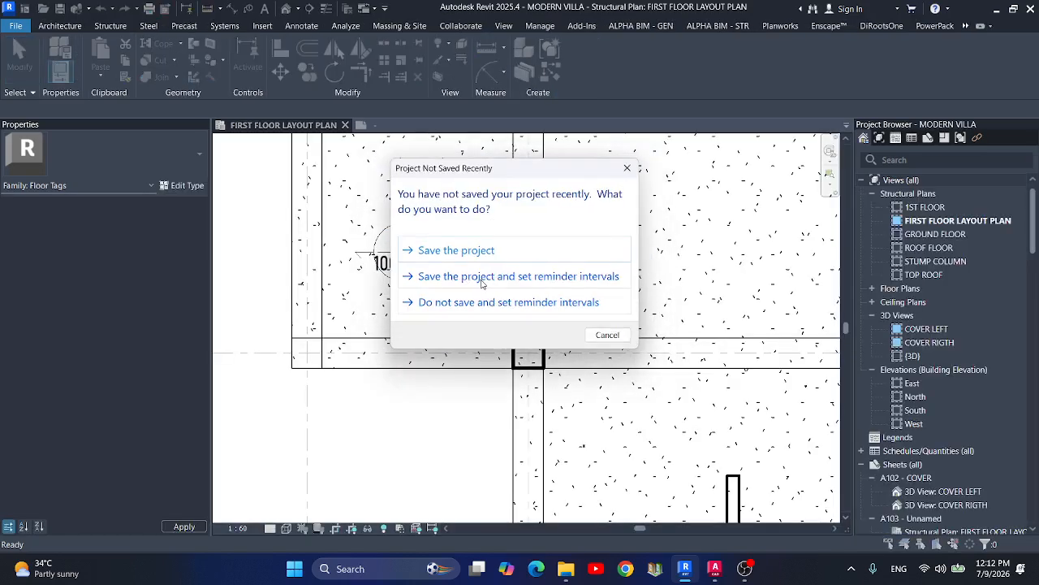
left_click(626, 168)
Turn on thin line display and examine the reloaded floor tag on the first floor layout plan.
scroll(447, 252, "up", 5)
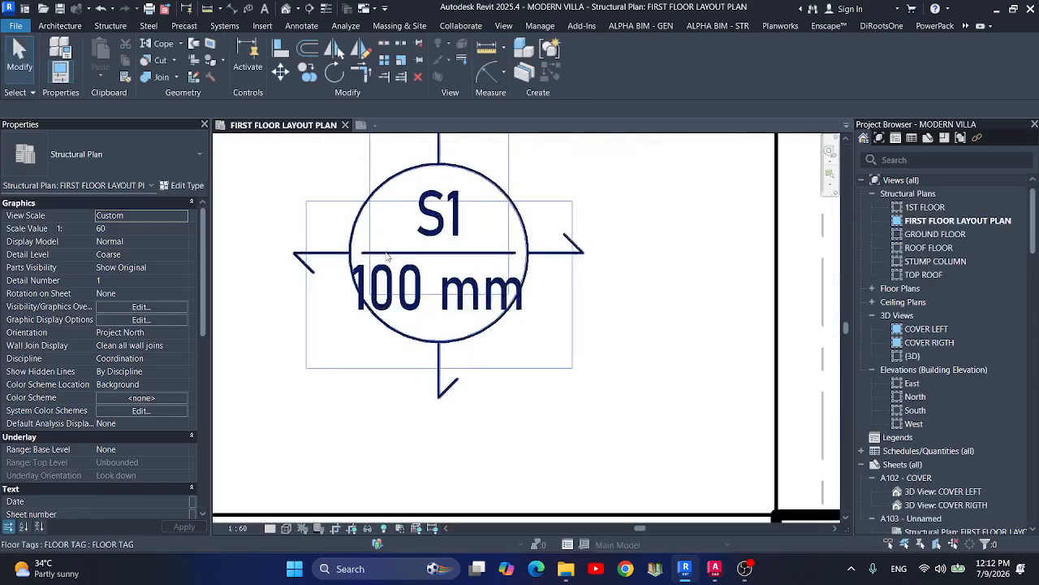
left_click(325, 9)
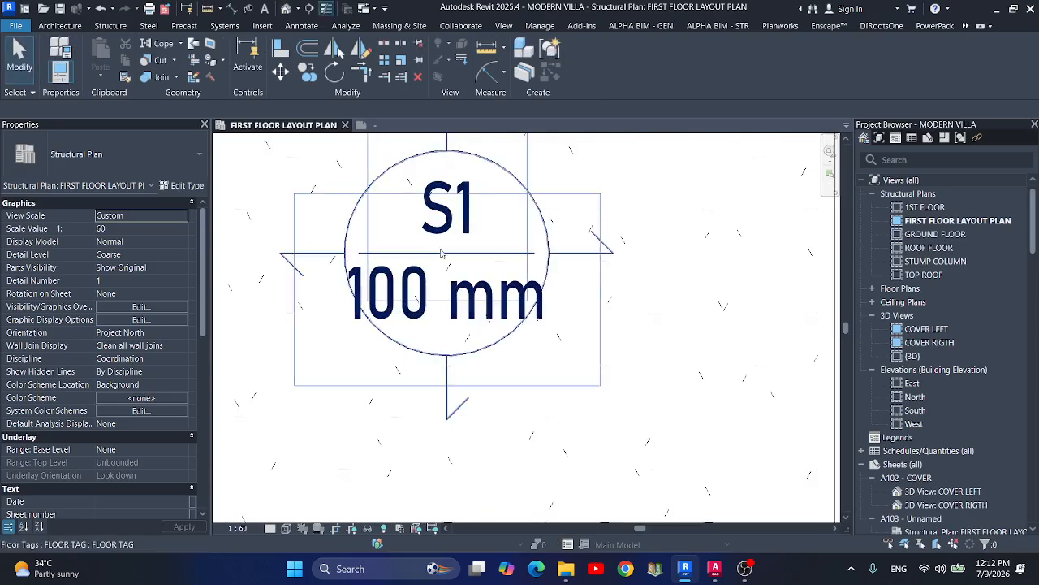
scroll(553, 381, "down", 3)
scroll(552, 381, "up", 3)
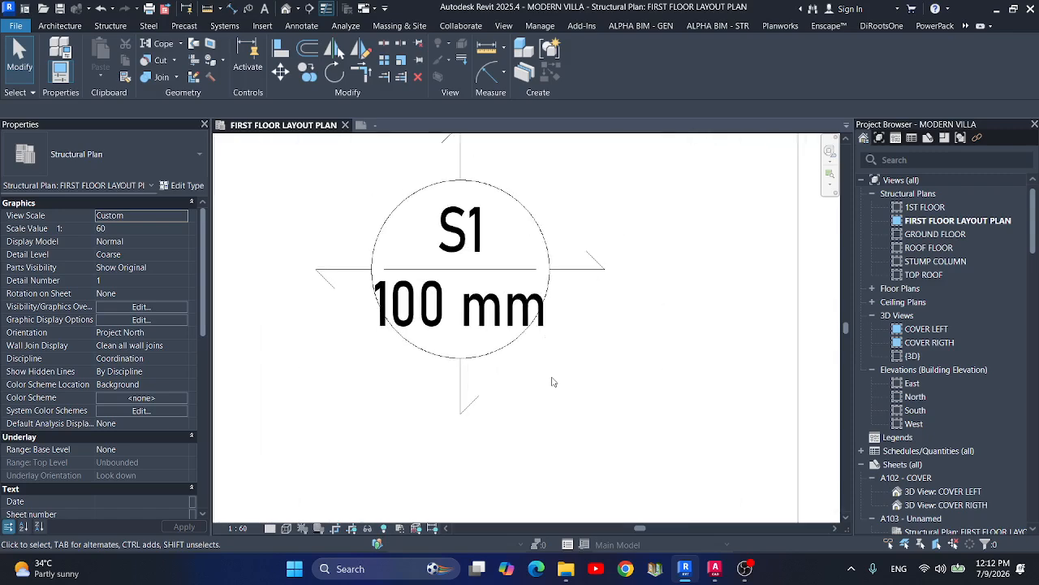
left_click(453, 326)
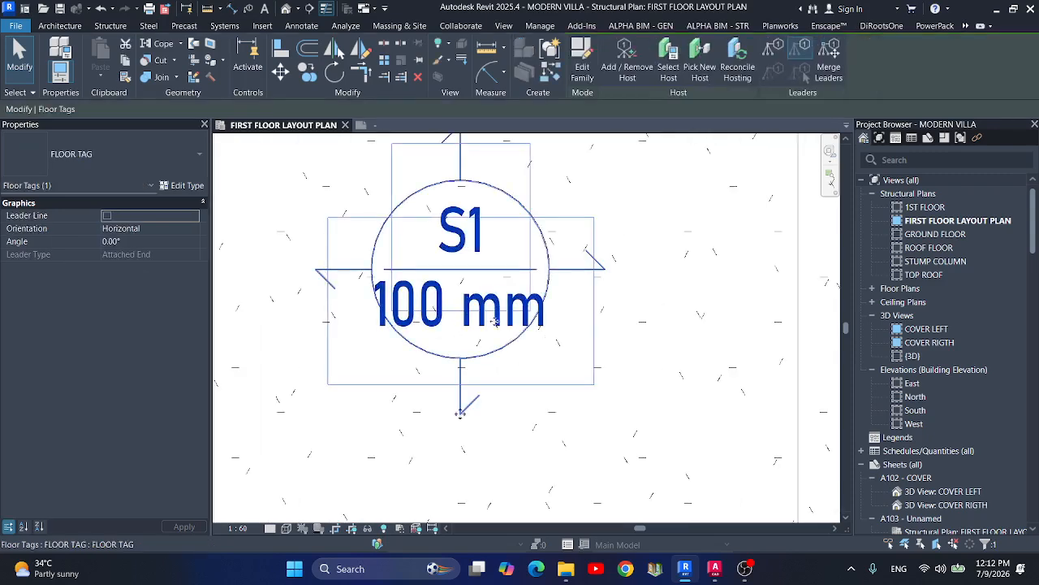
In the floor tag family, set the thickness label's Default Thickness parameter to format by project settings.
left_click(371, 127)
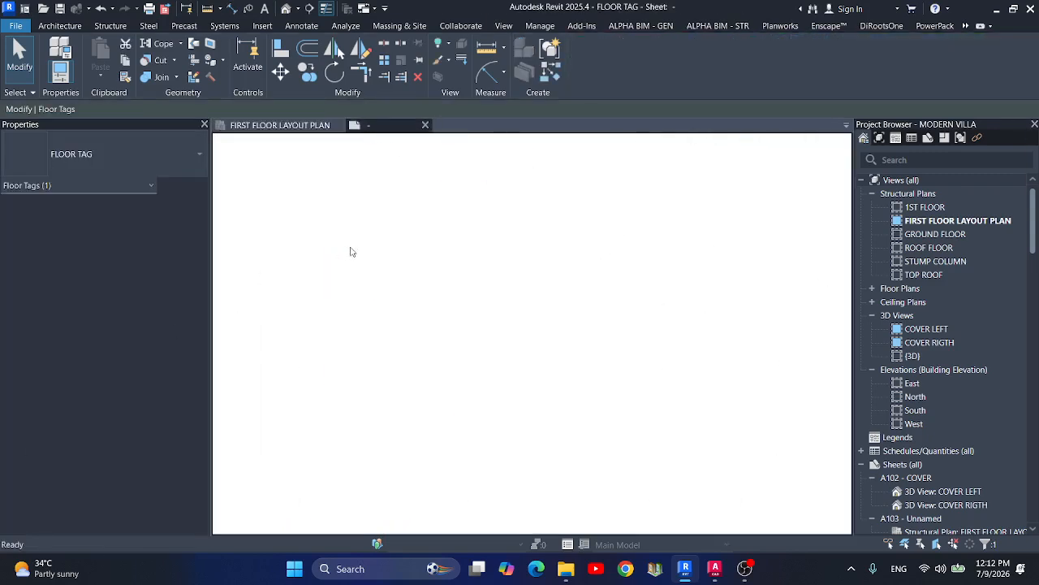
left_click(497, 279)
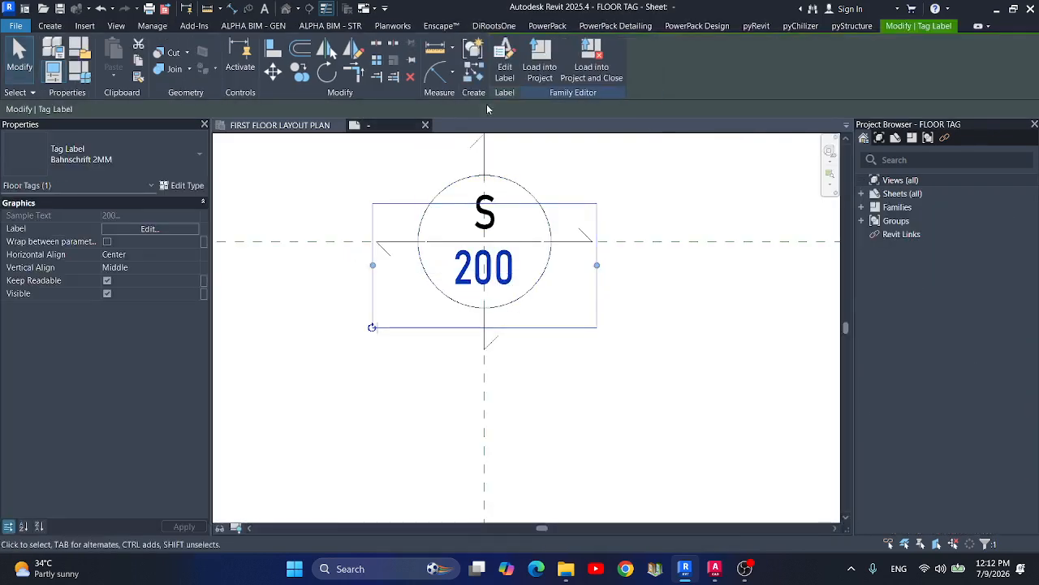
left_click(501, 65)
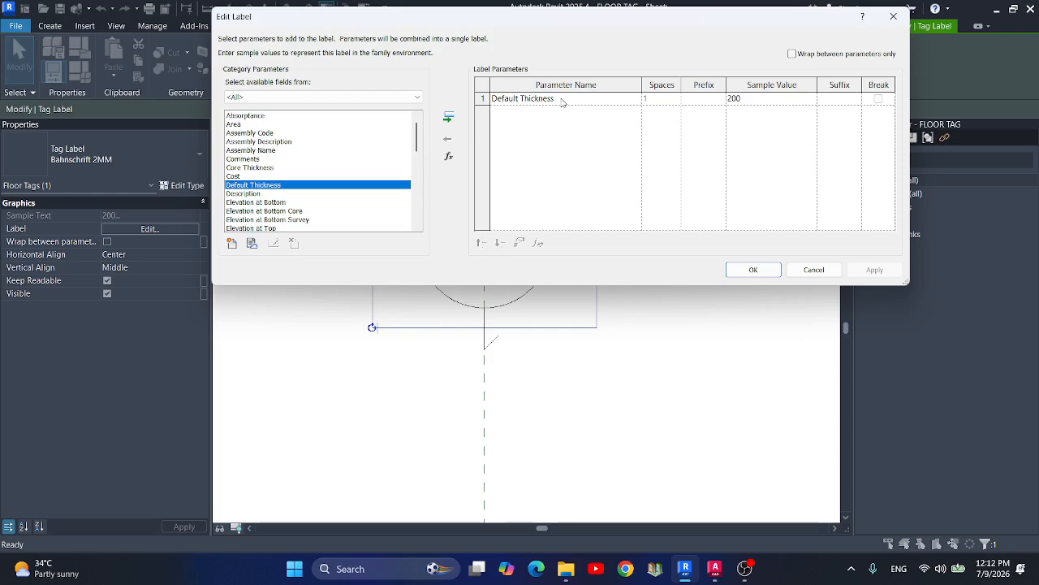
left_click(519, 241)
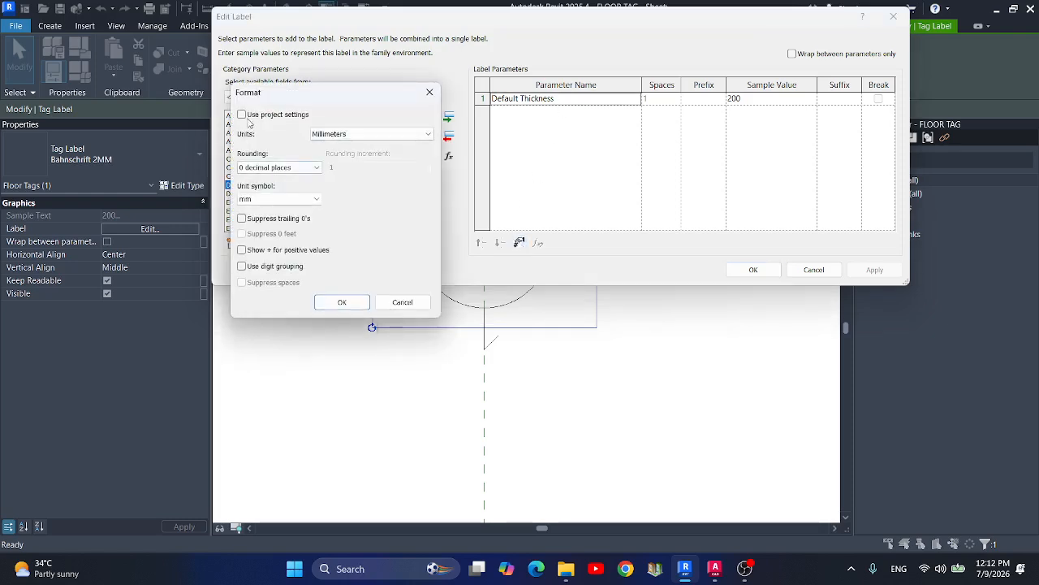
left_click(242, 115)
left_click(342, 302)
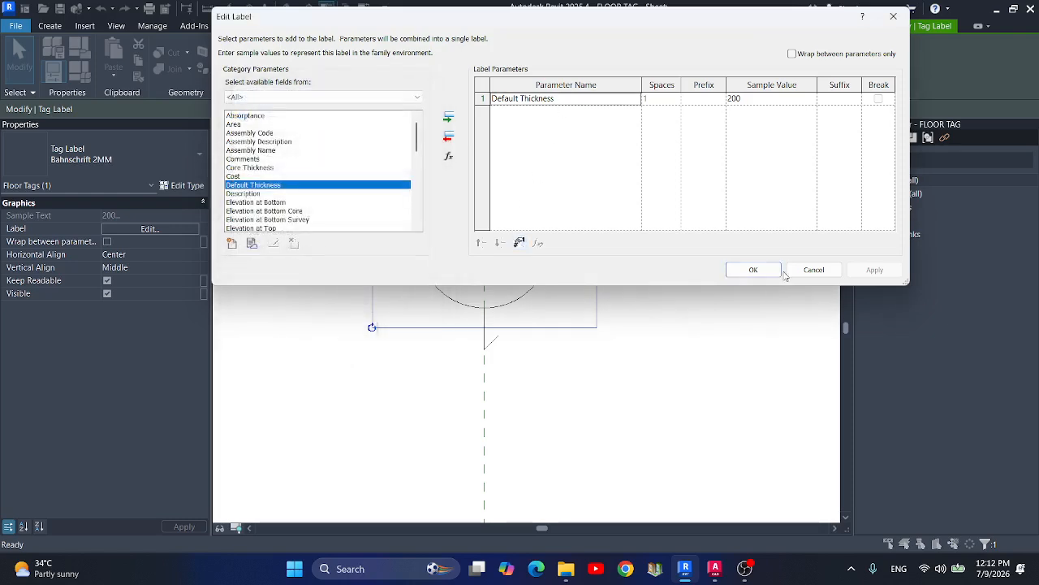
left_click(755, 270)
Narrow the thickness label box to slightly wider than the tag circle.
left_click(599, 274)
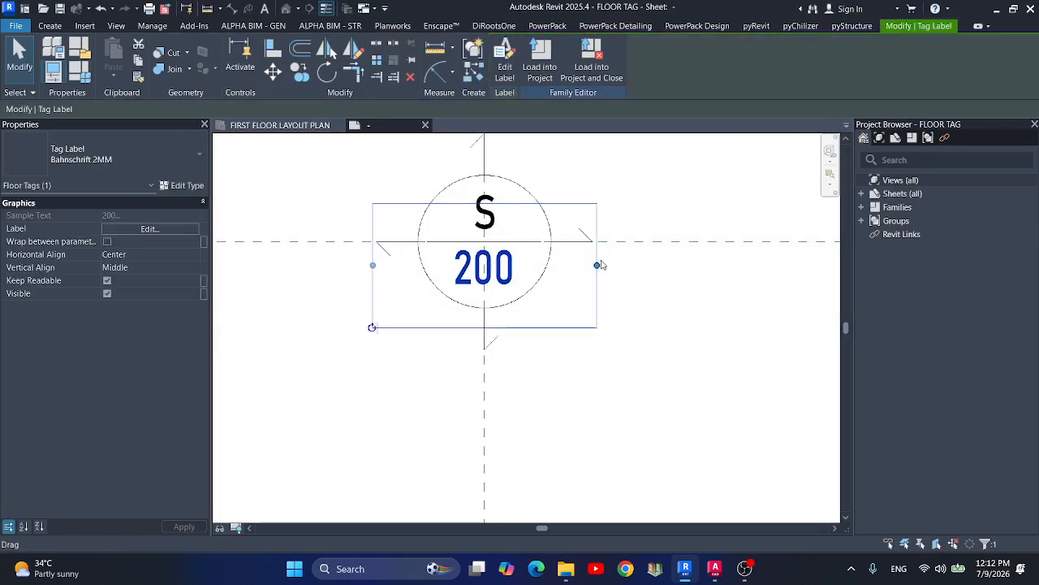
left_click_drag(597, 265, 554, 277)
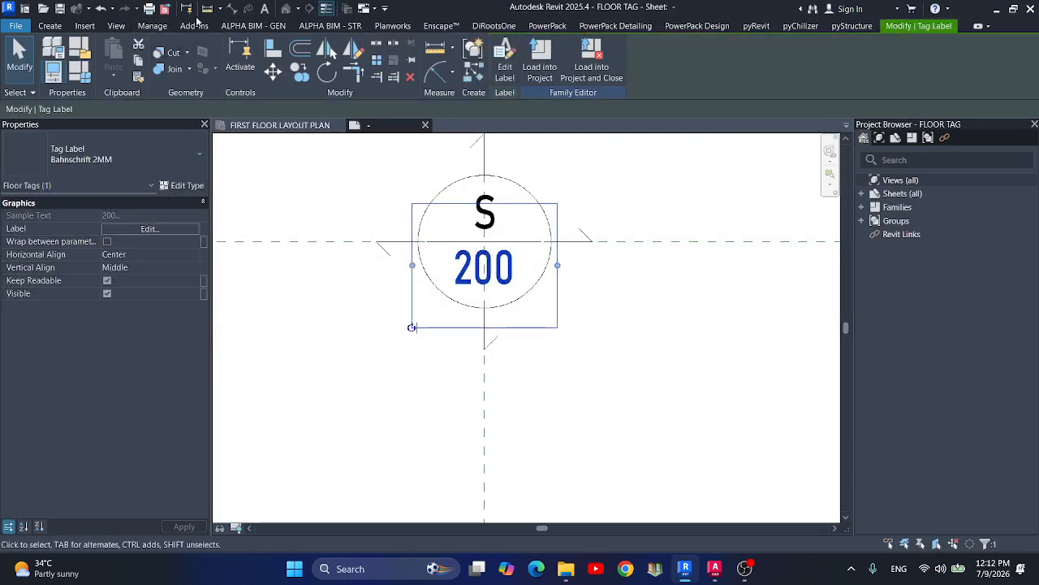
key("Escape")
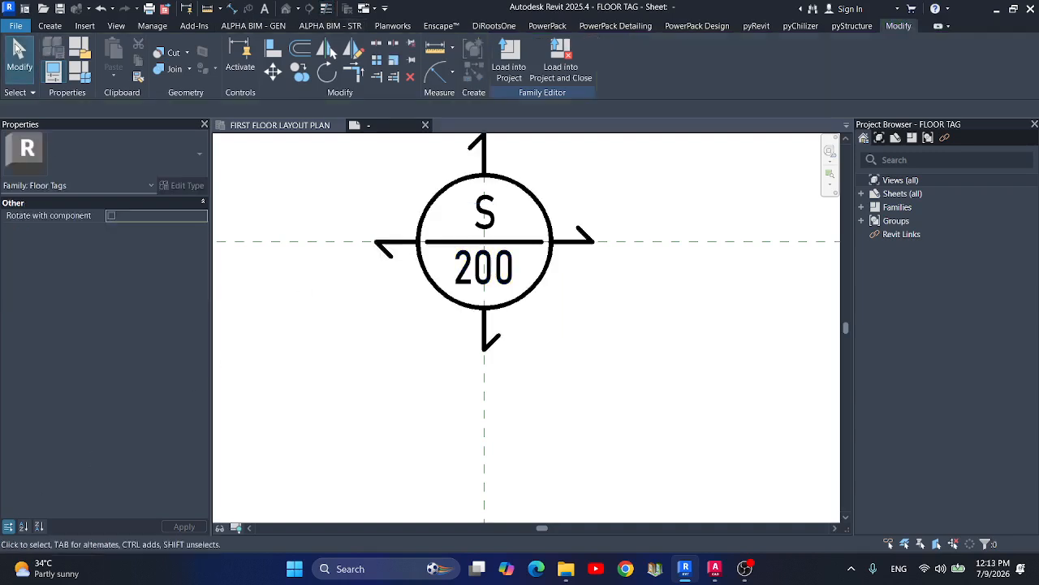
Save the floor tag family and load it into the project, overwriting the existing version.
left_click(58, 9)
left_click(509, 59)
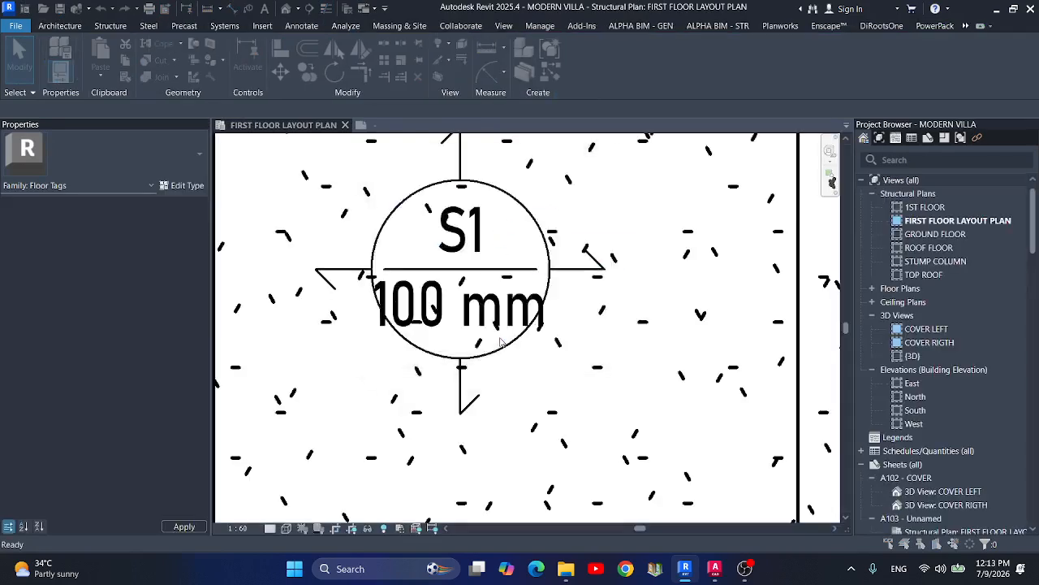
left_click(468, 281)
Examine the reloaded floor tag on the first floor layout plan with thin line display on and off.
scroll(469, 284, "down", 6)
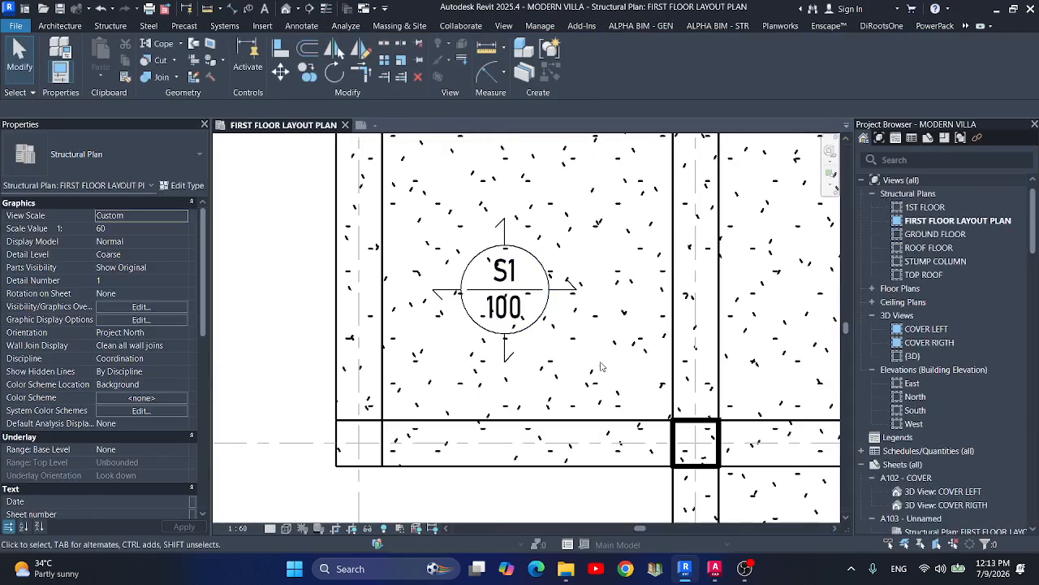
scroll(352, 354, "down", 3)
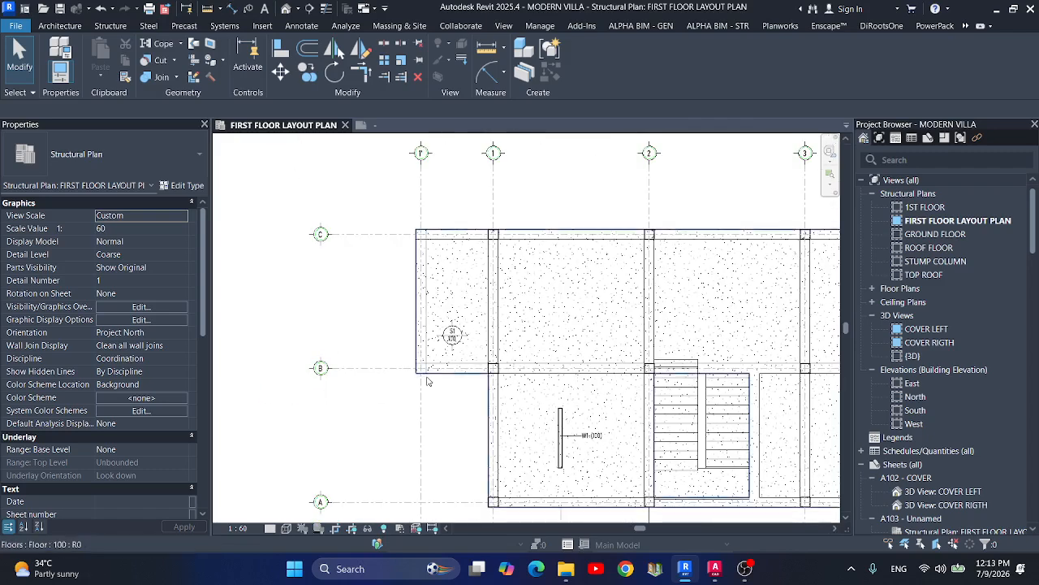
scroll(429, 366, "up", 5)
left_click(328, 9)
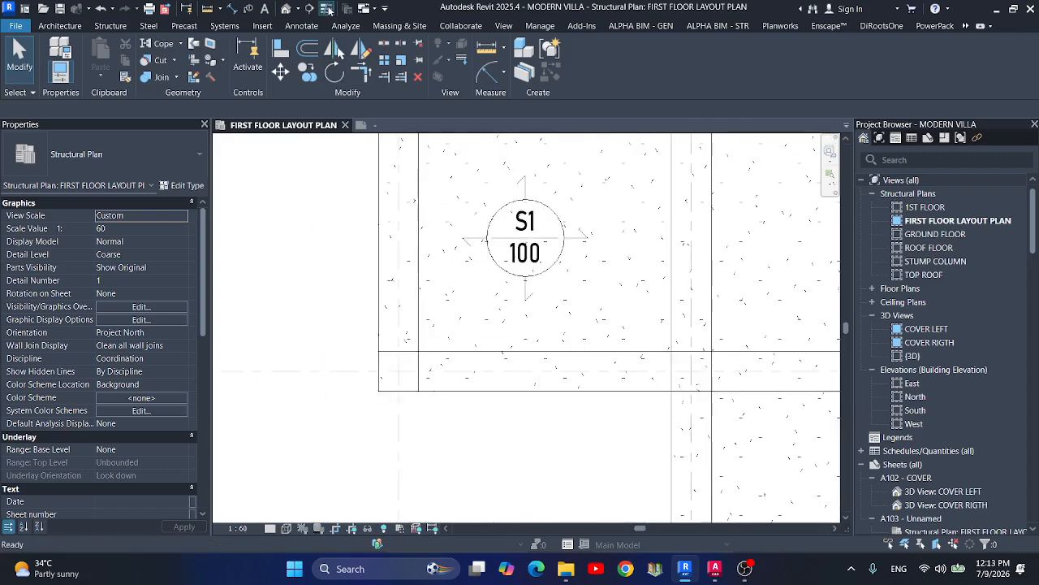
left_click(328, 9)
scroll(527, 226, "up", 2)
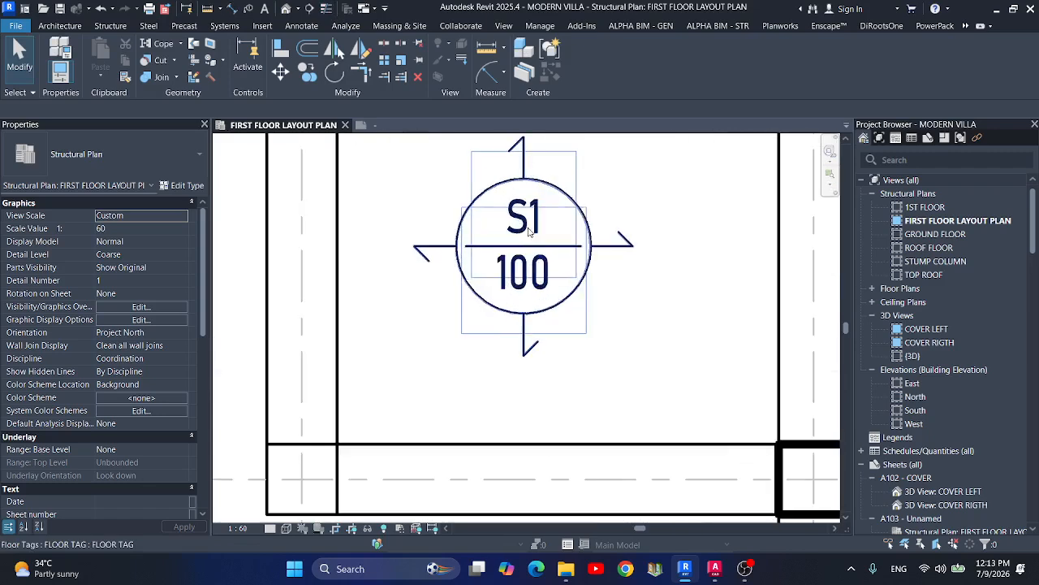
Open the placed floor tag's family for editing and create a Floor Tags subcategory named BOU TAG in the object styles.
left_click(508, 188)
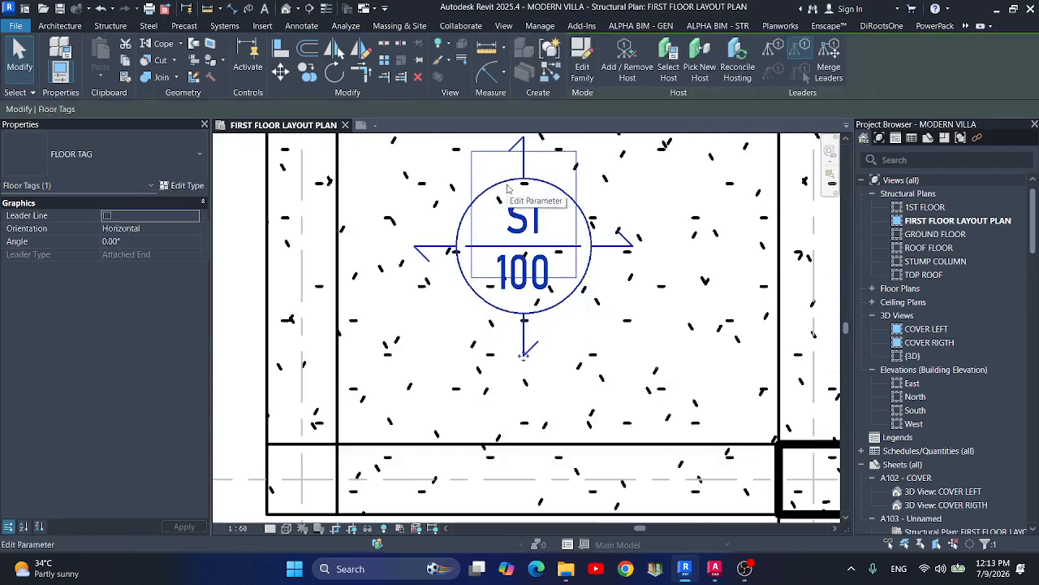
left_click(576, 68)
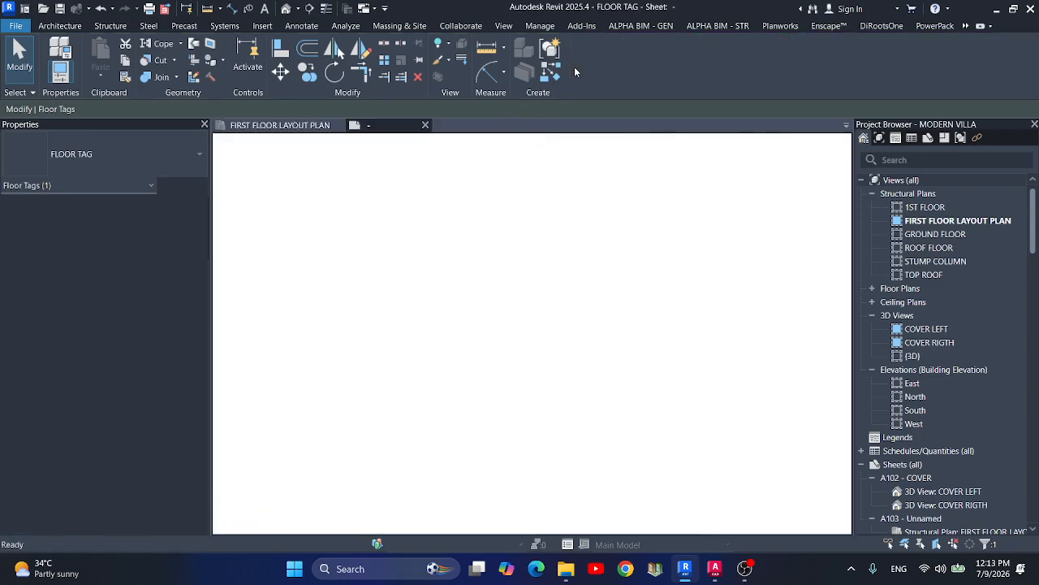
scroll(517, 189, "up", 2)
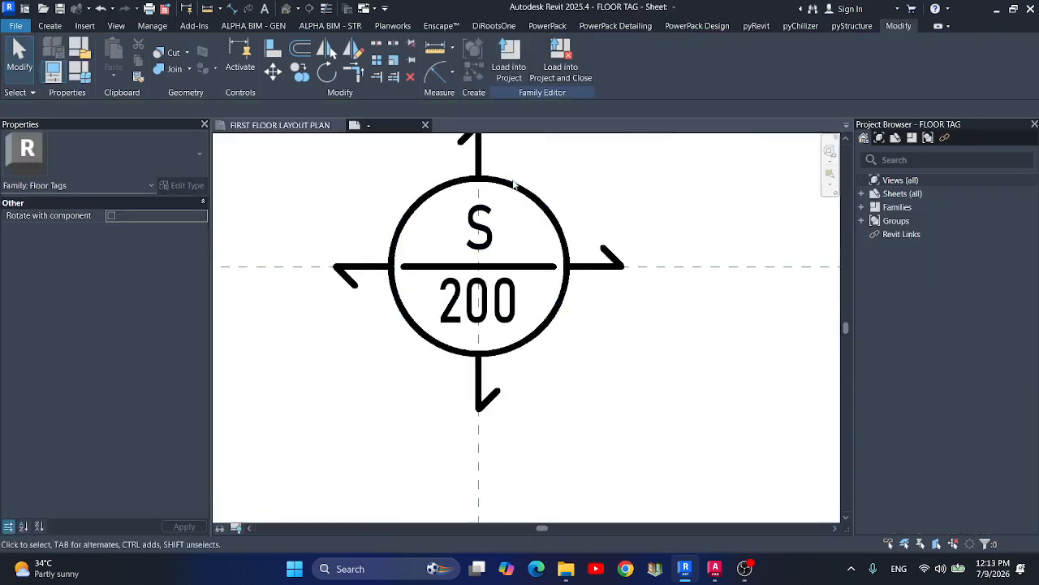
left_click(517, 189)
left_click(539, 67)
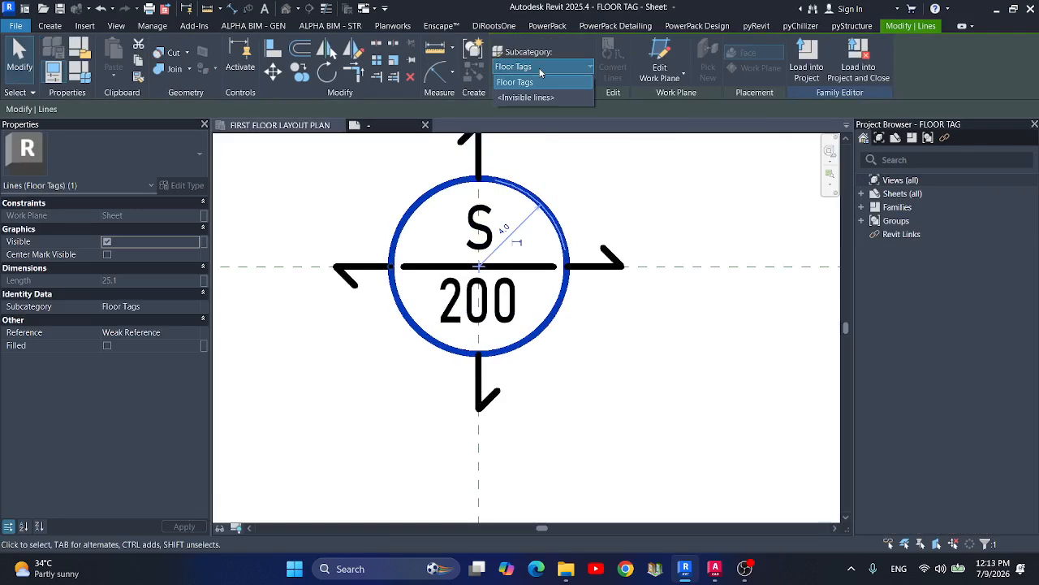
left_click(152, 26)
left_click(87, 57)
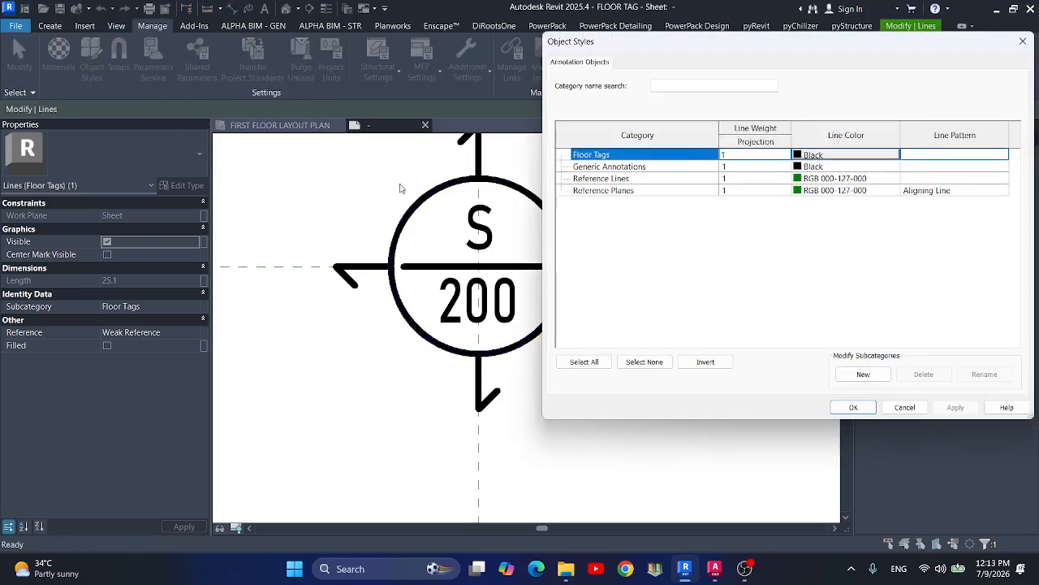
left_click(863, 374)
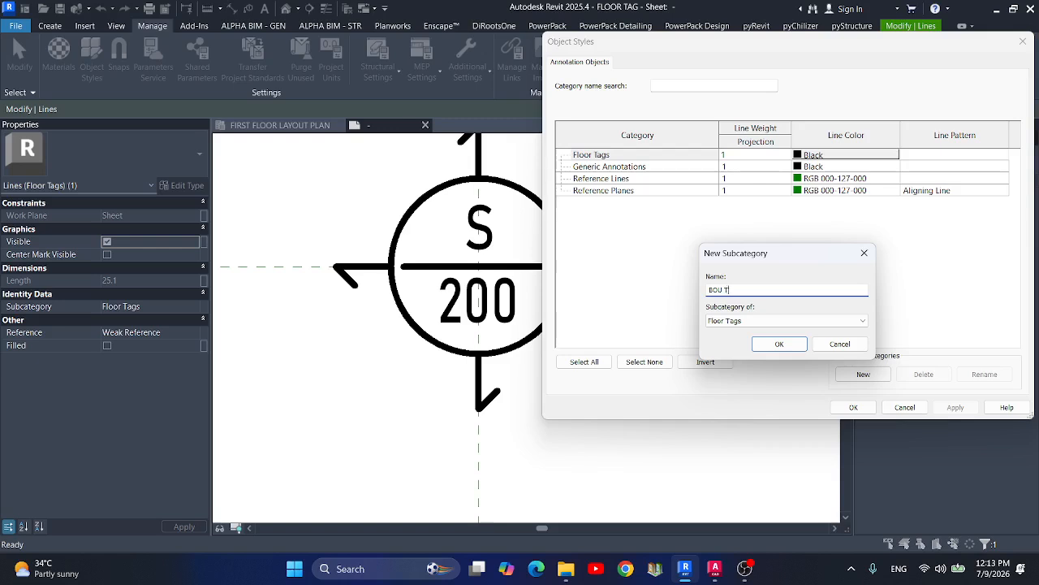
left_click(777, 345)
Set the BOU TAG subcategory's line color to Blue.
left_click(808, 166)
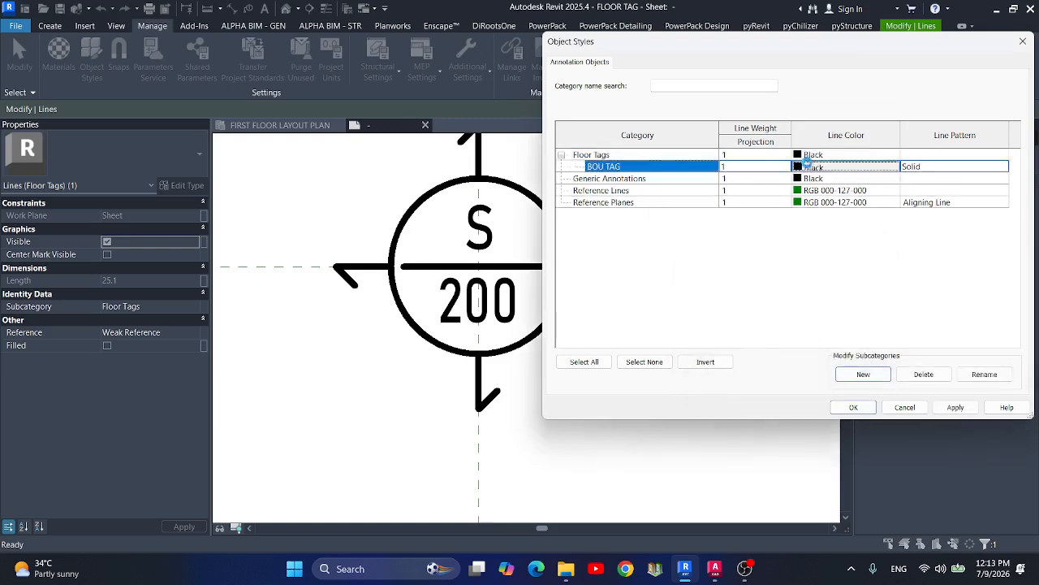
left_click(737, 243)
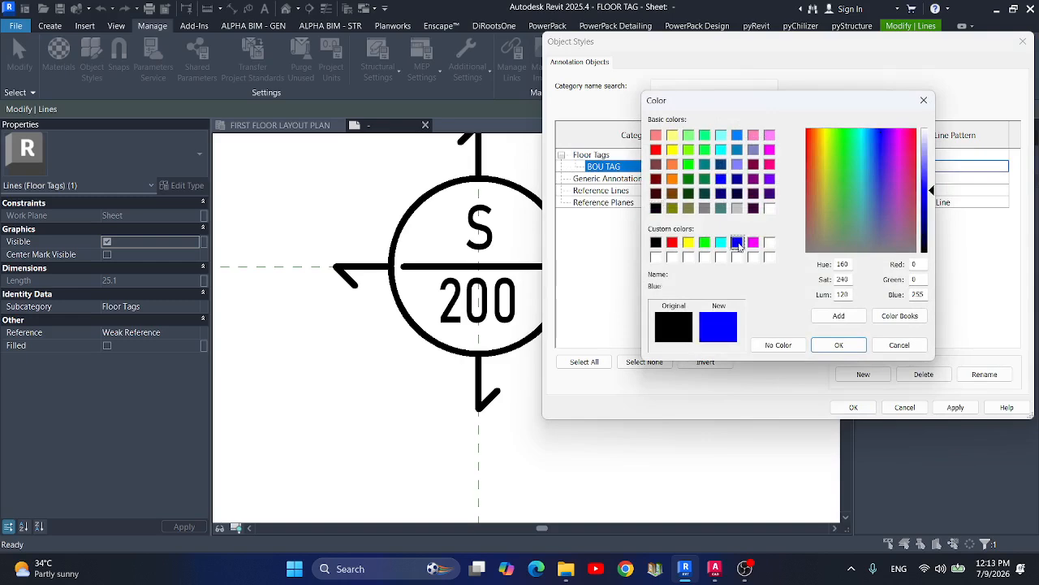
left_click(672, 243)
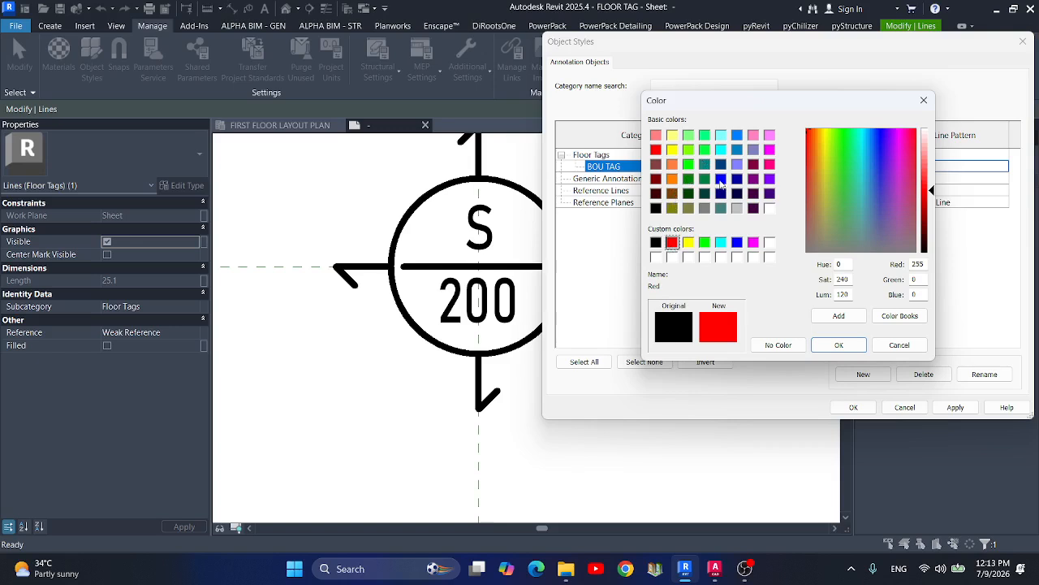
left_click(753, 243)
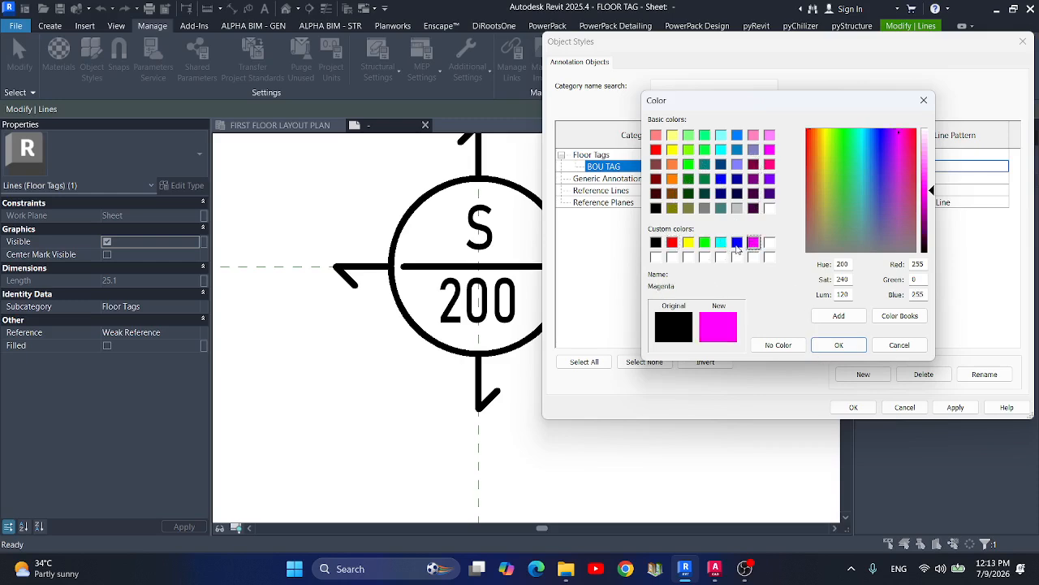
left_click(738, 242)
left_click(839, 344)
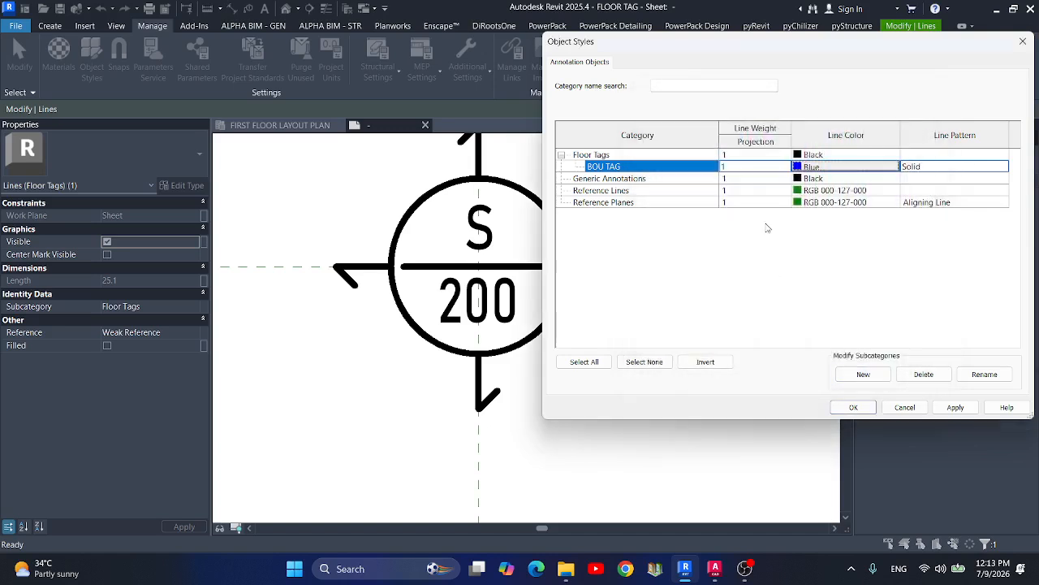
Set the BOU TAG subcategory's projection line weight to 3 and apply the object styles.
left_click(763, 170)
left_click(785, 166)
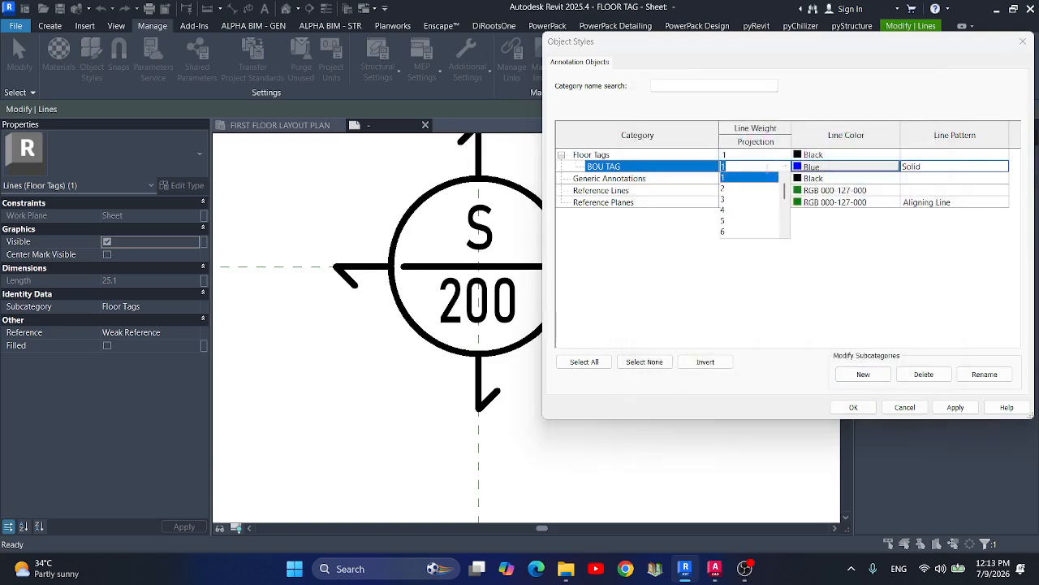
left_click(731, 200)
left_click(956, 407)
left_click(852, 411)
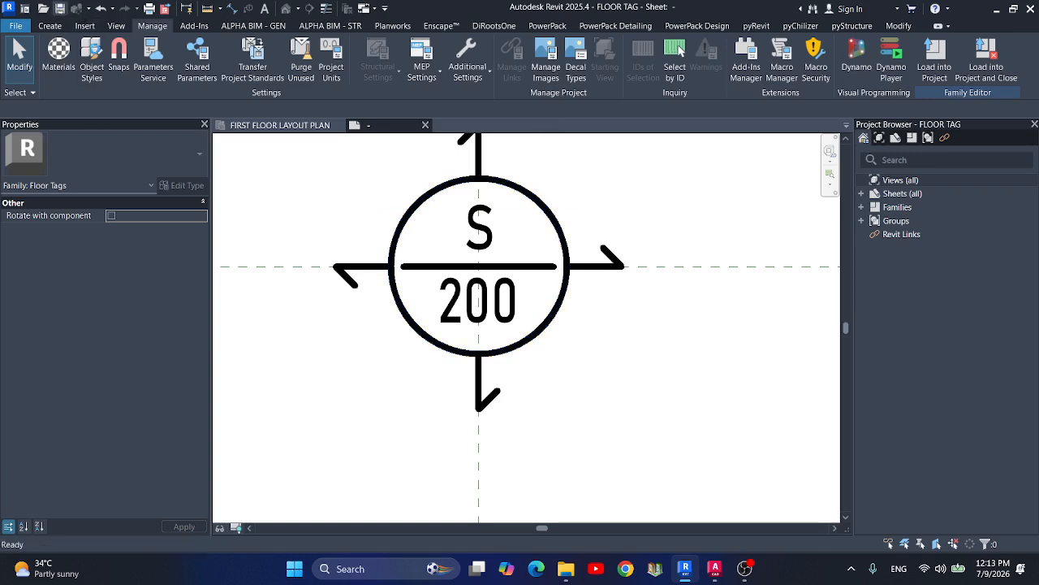
Assign the tag's circle to the BOU TAG subcategory.
left_click(422, 203)
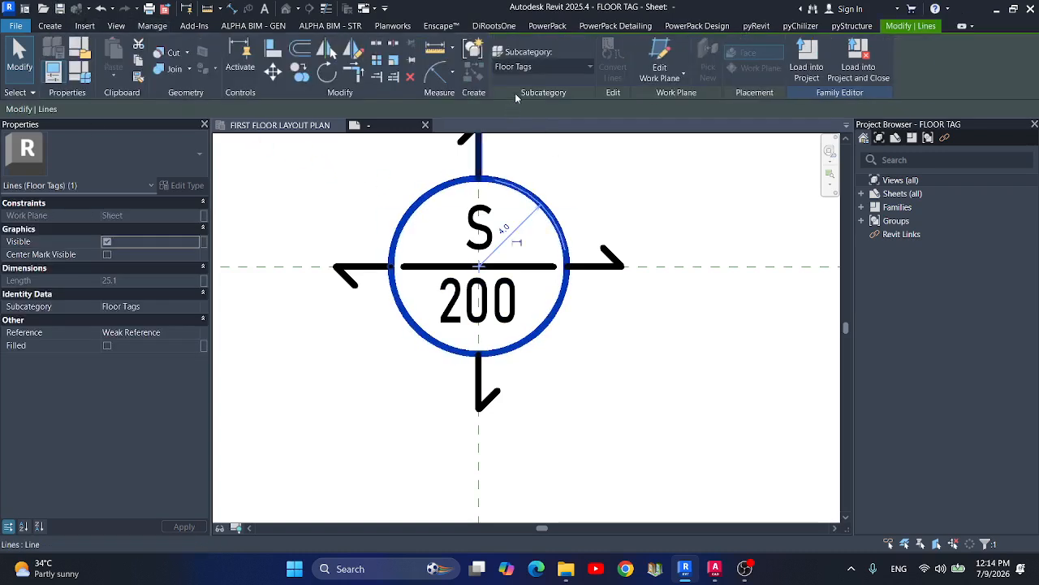
left_click(535, 66)
left_click(517, 111)
left_click(360, 176)
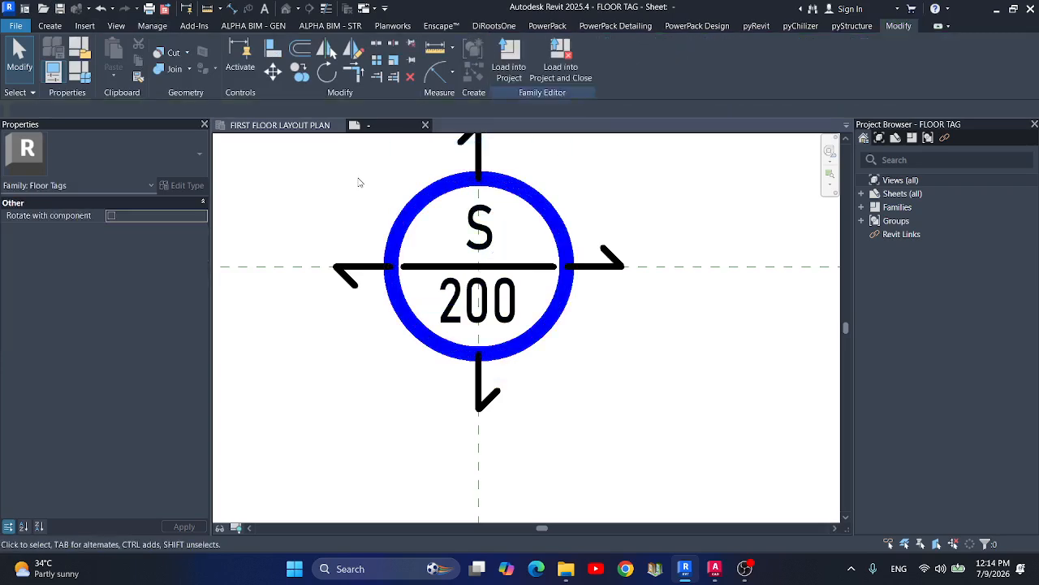
Load the floor tag family with the restyled circle into the project, overwriting the existing version.
scroll(500, 359, "down", 2)
scroll(500, 360, "down", 1)
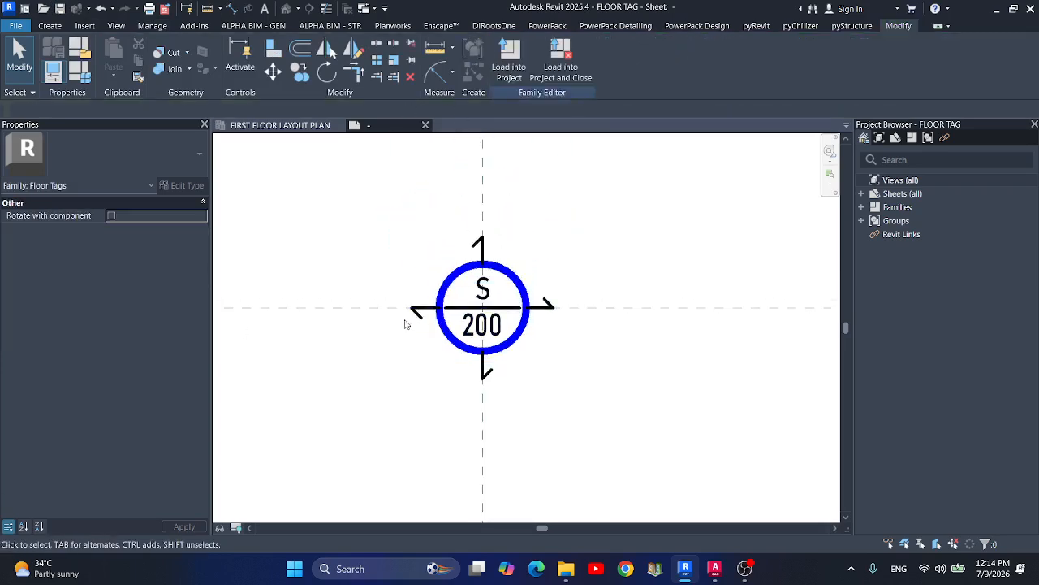
scroll(410, 317, "up", 4)
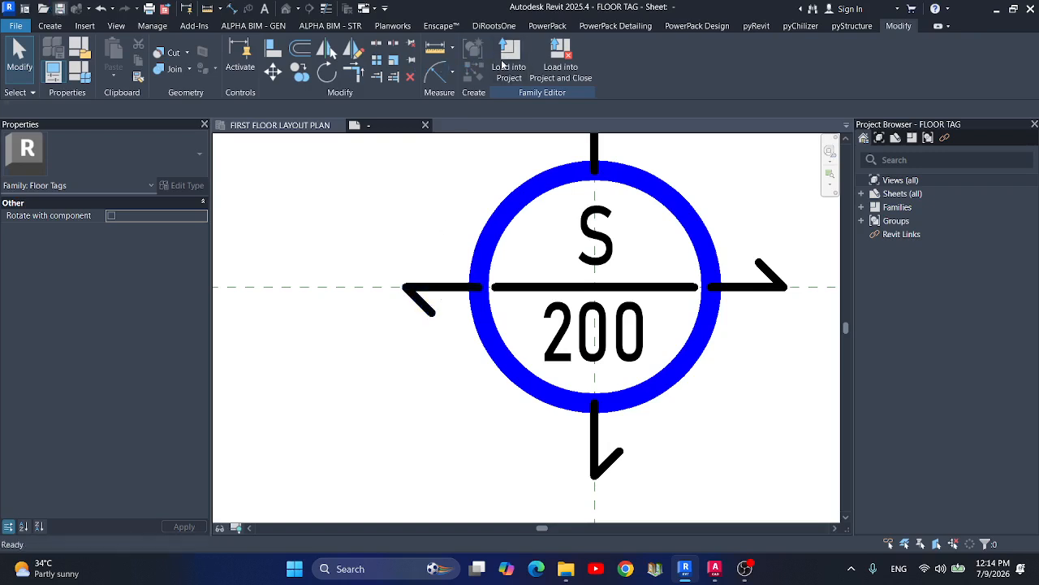
left_click(504, 67)
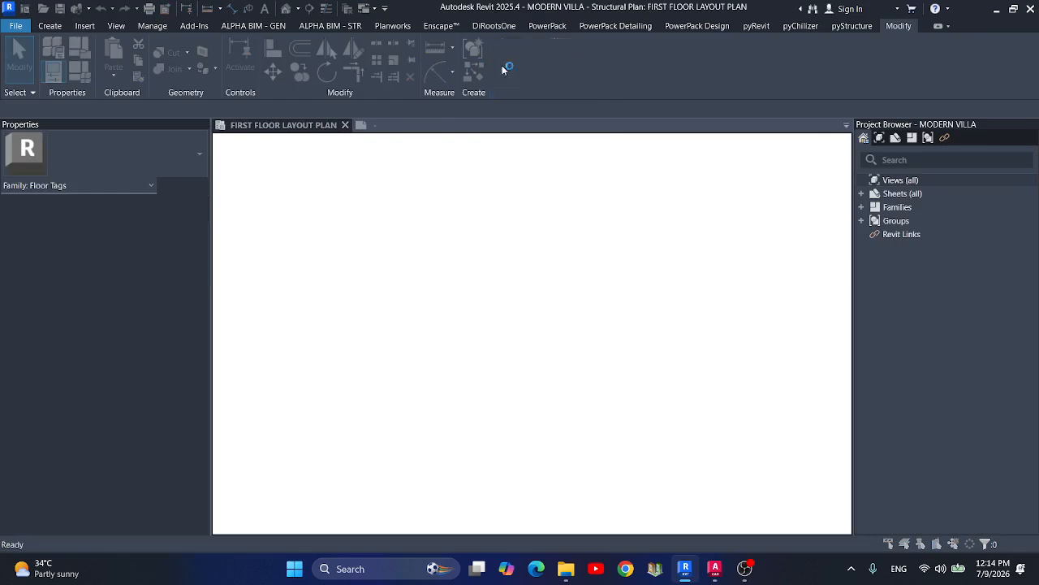
left_click(520, 272)
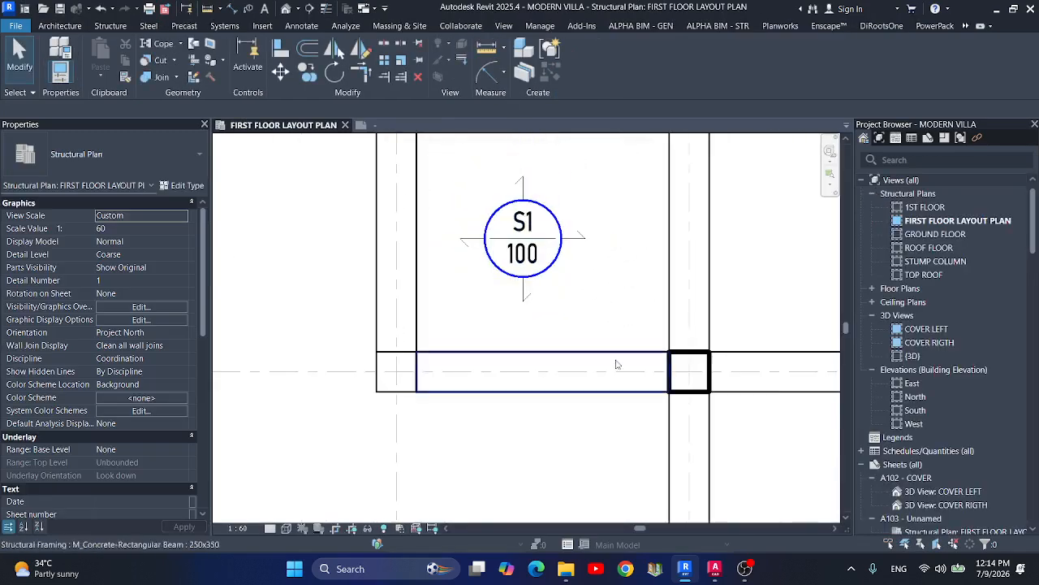
Check the floor tag's restyled circle on the plan and return to the open FLOOR TAG family.
scroll(584, 314, "up", 3)
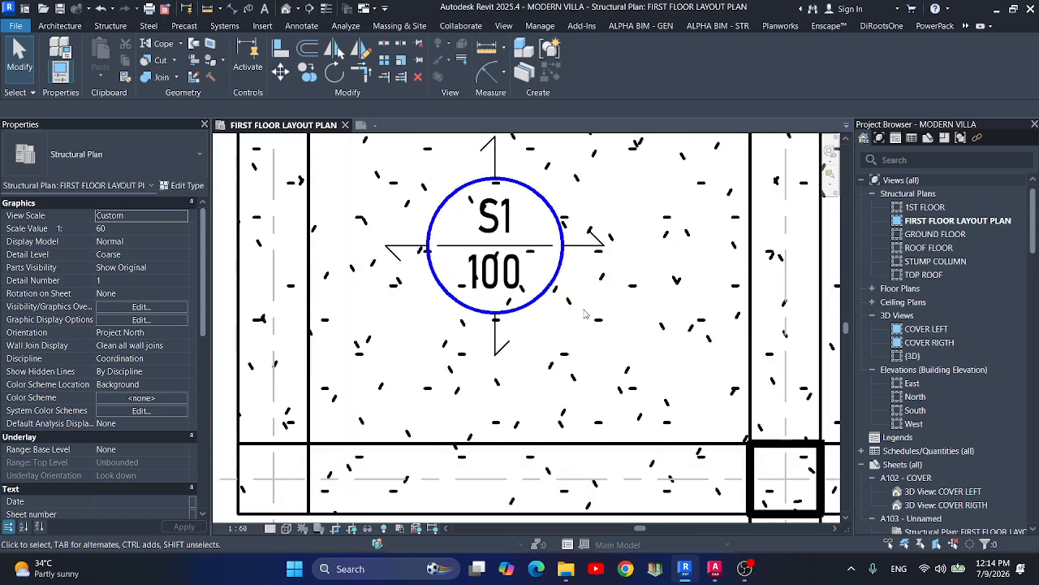
scroll(376, 278, "down", 3)
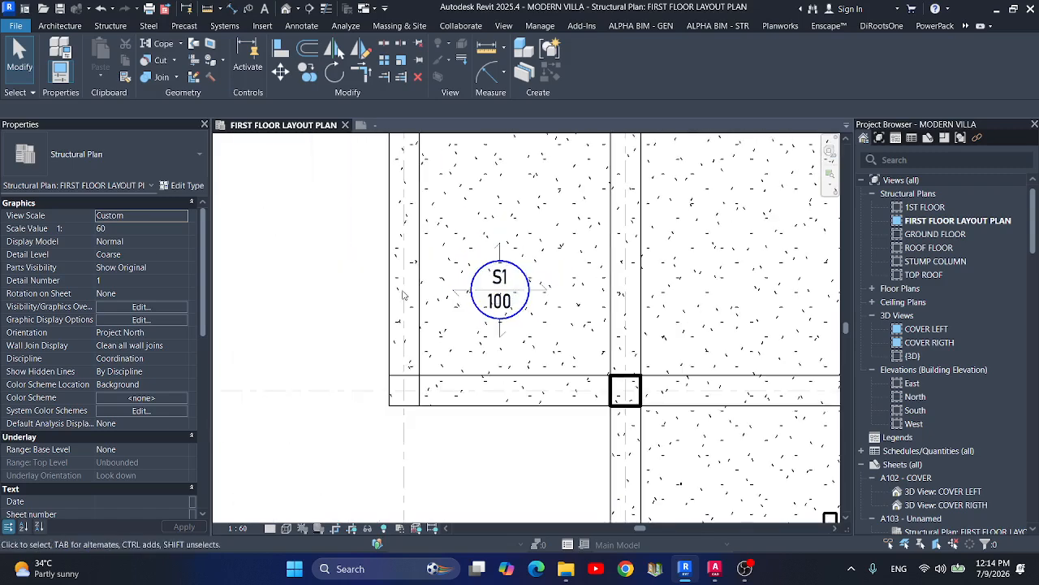
scroll(414, 291, "up", 2)
left_click(555, 280)
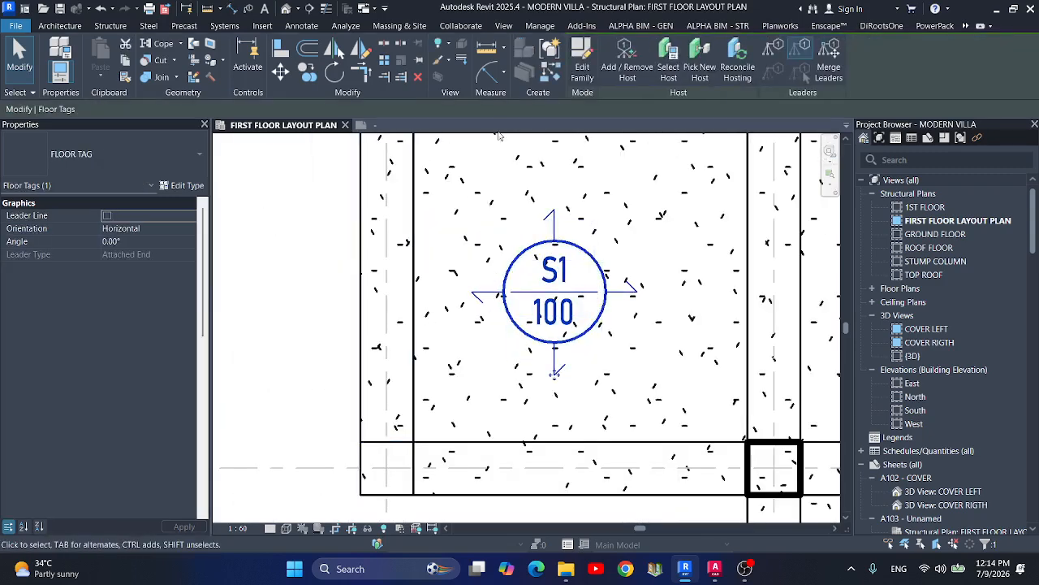
left_click(361, 125)
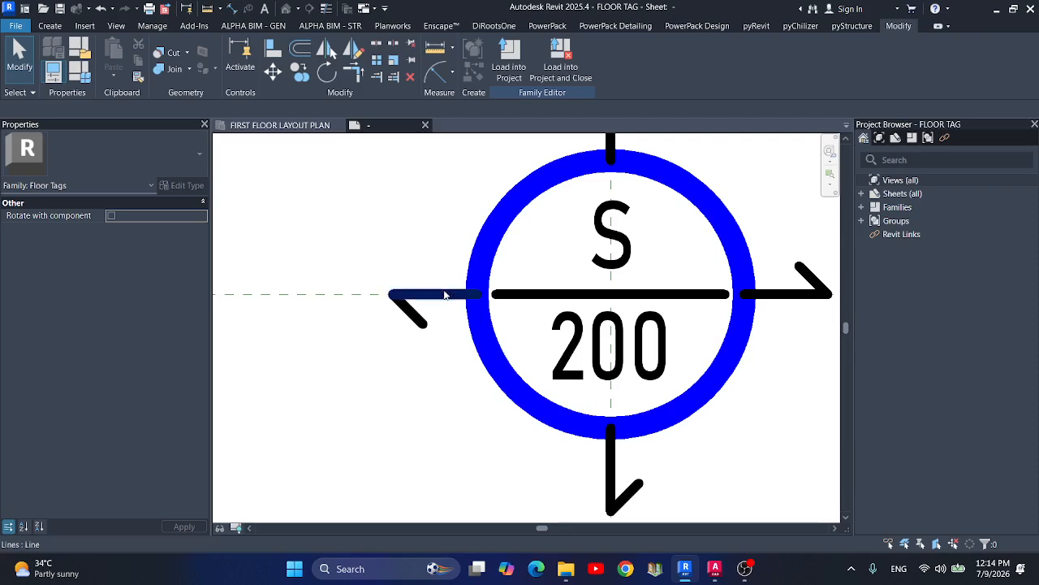
Assign the tag's dividing line and all direction arrow lines to the BOU TAG subcategory, and turn on thin line display.
left_click(445, 294)
left_click(528, 294, "ctrl")
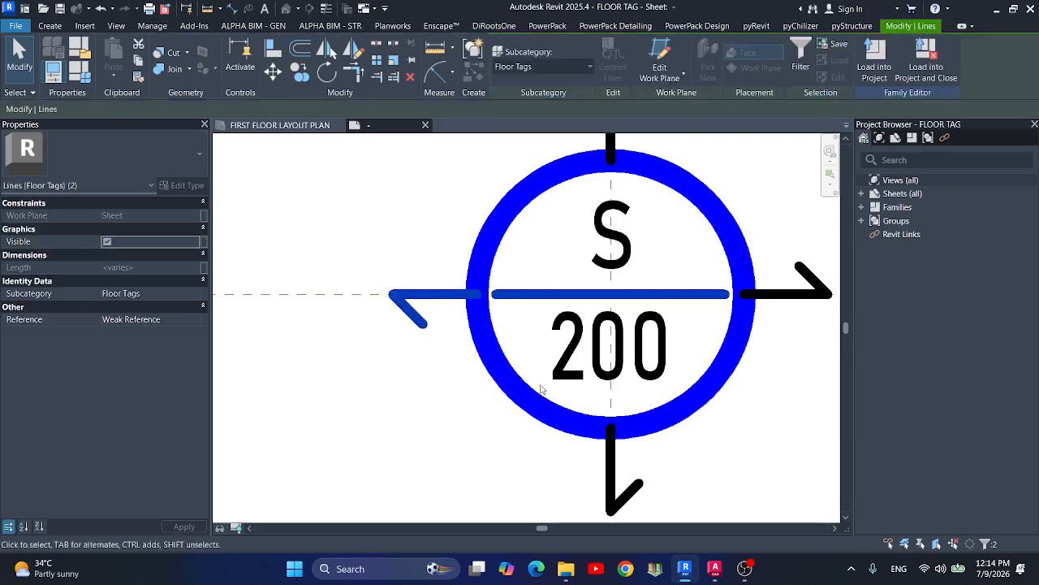
left_click(611, 463, "ctrl")
scroll(485, 362, "down", 1)
scroll(607, 460, "up", 2)
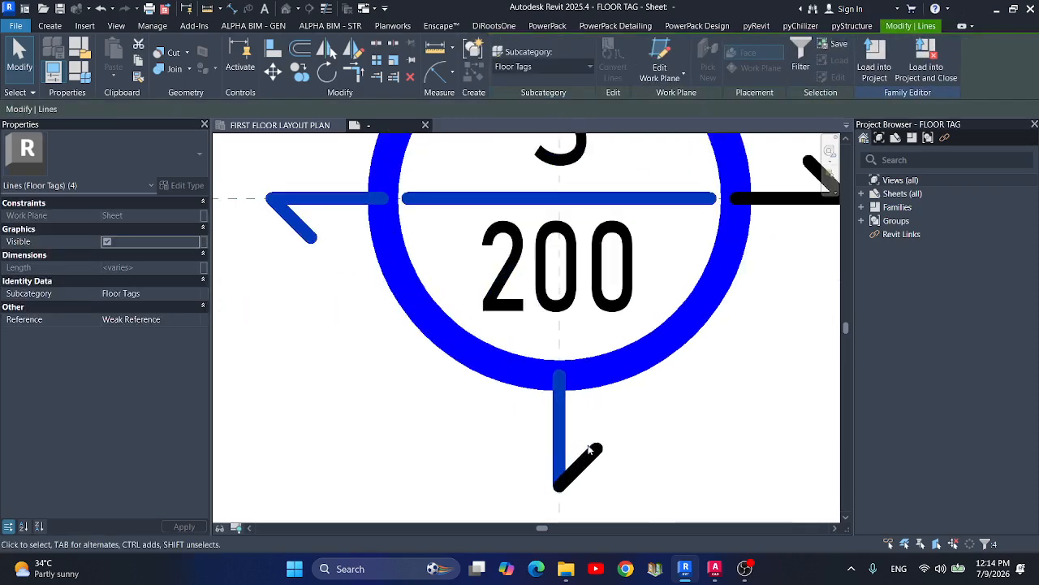
left_click(585, 461, "ctrl")
scroll(543, 448, "down", 2)
scroll(647, 284, "up", 2)
left_click(661, 286, "ctrl")
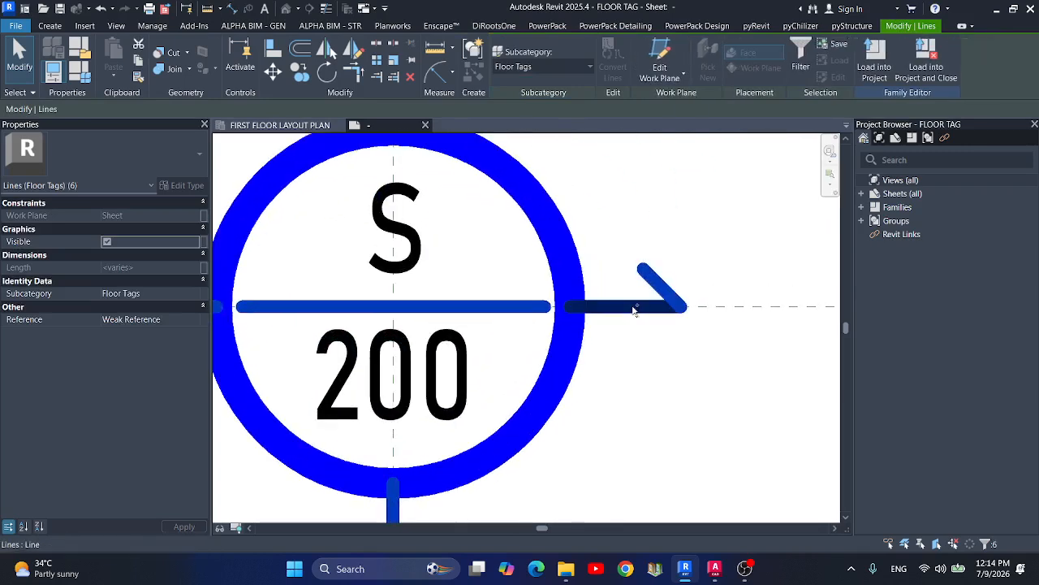
left_click(610, 303, "ctrl")
scroll(611, 364, "down", 2)
scroll(487, 268, "up", 2)
left_click(487, 197, "ctrl")
left_click(502, 227, "ctrl")
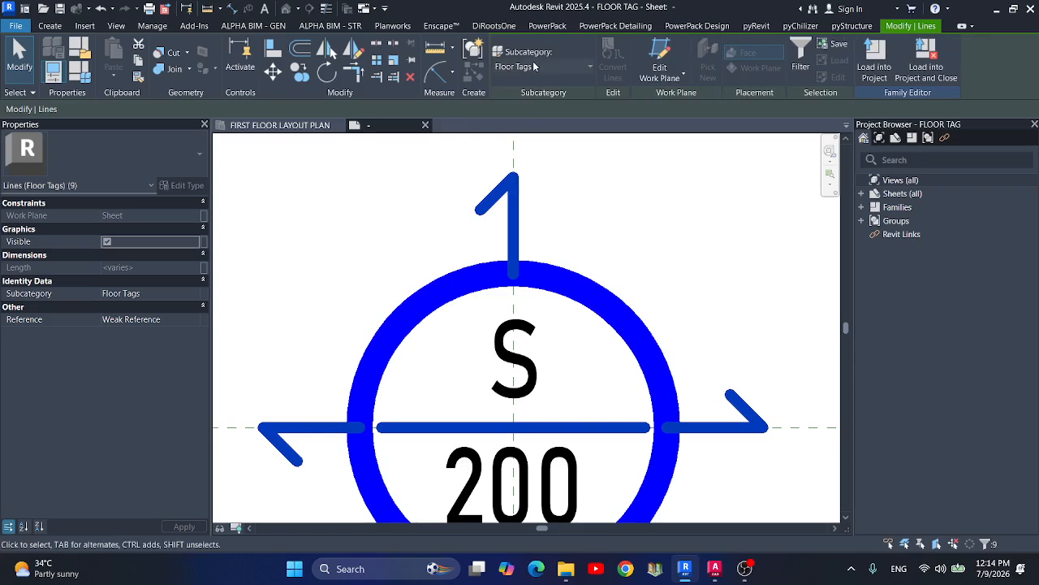
left_click(542, 65)
left_click(528, 111)
left_click(593, 194)
scroll(593, 194, "down", 2)
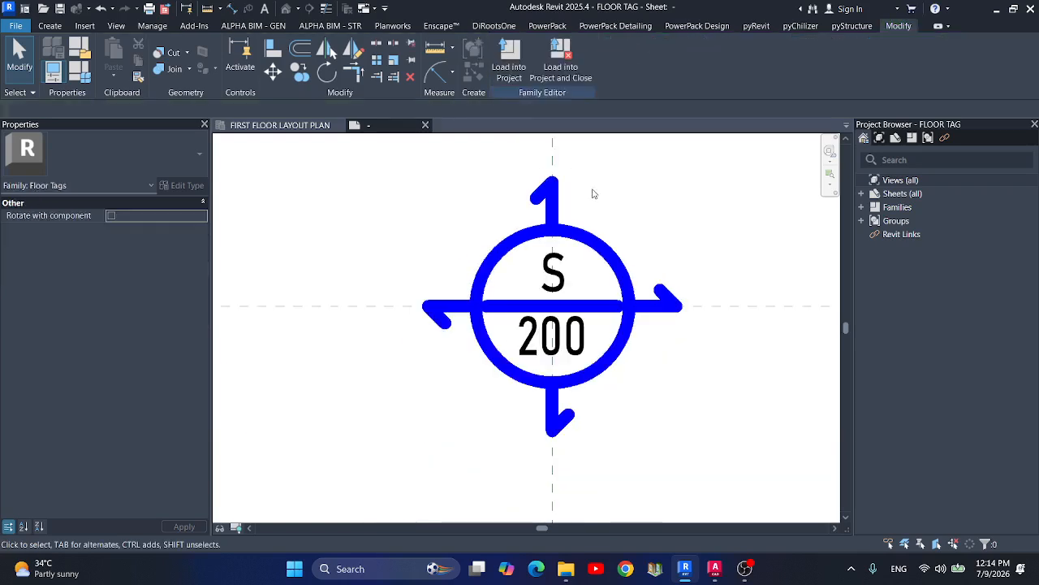
left_click(325, 8)
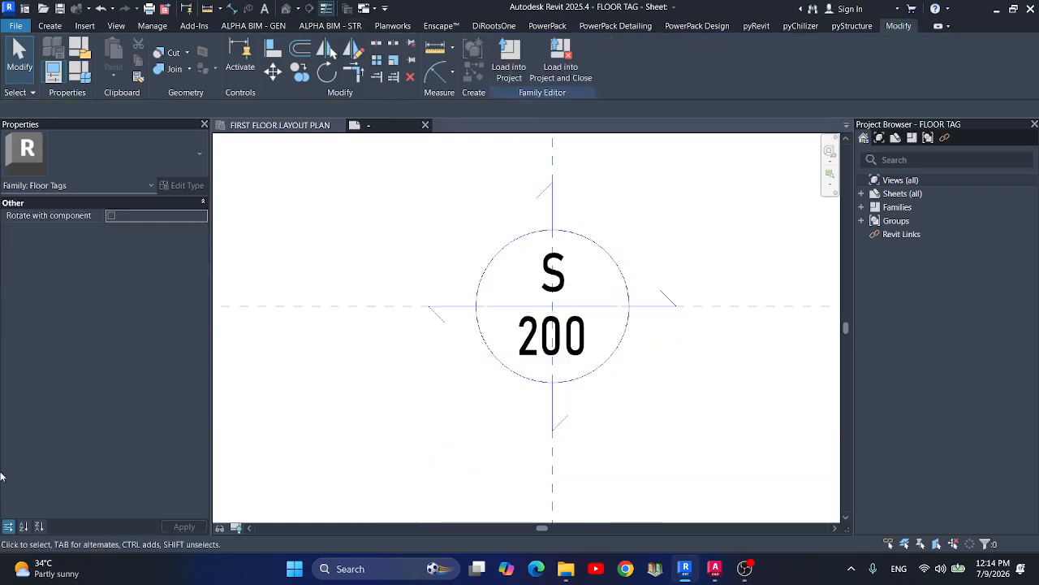
Save the floor tag family and load it into the project, overwriting the existing version.
left_click(61, 9)
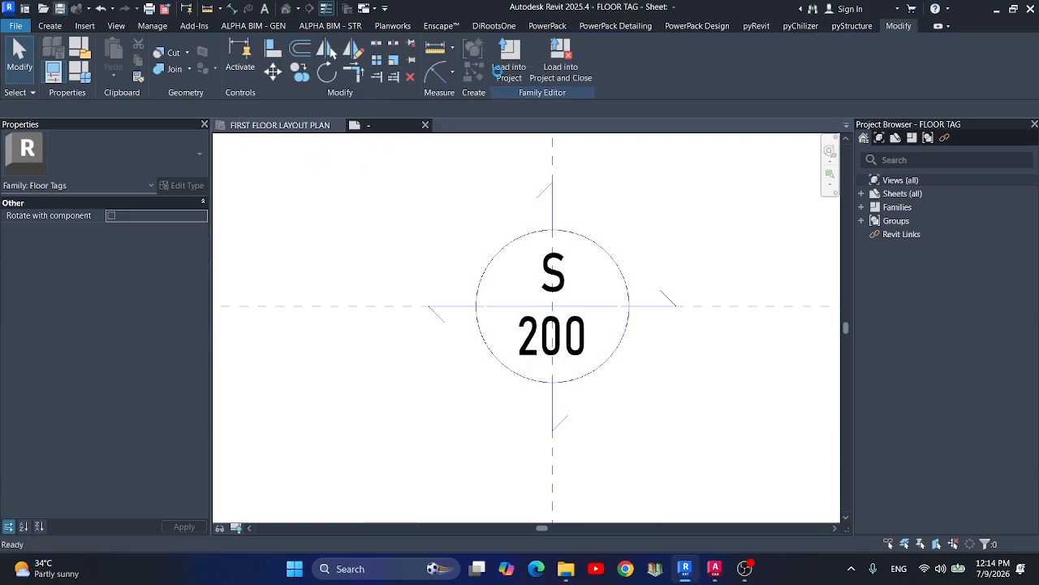
left_click(503, 70)
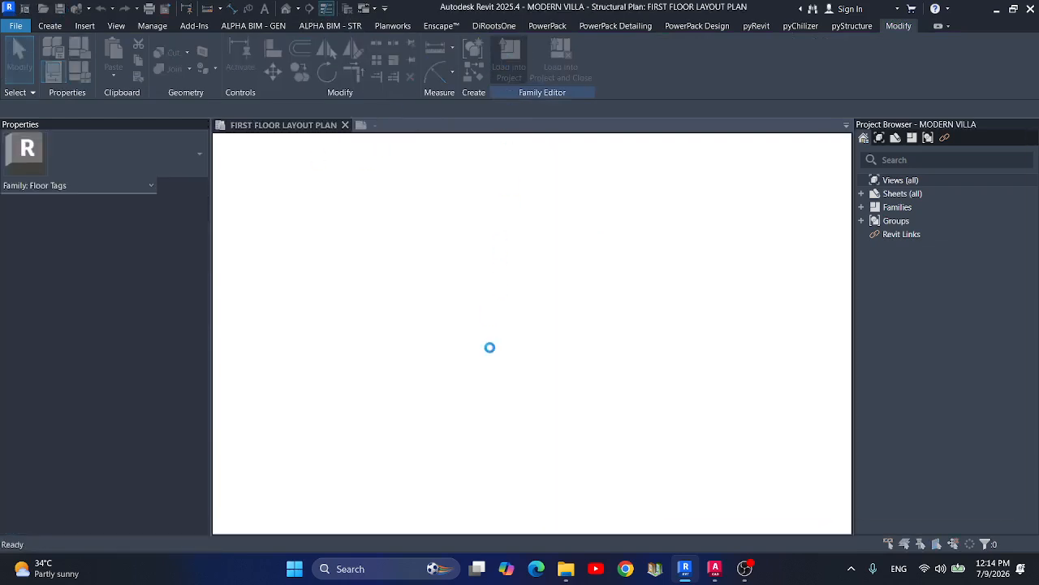
left_click(487, 274)
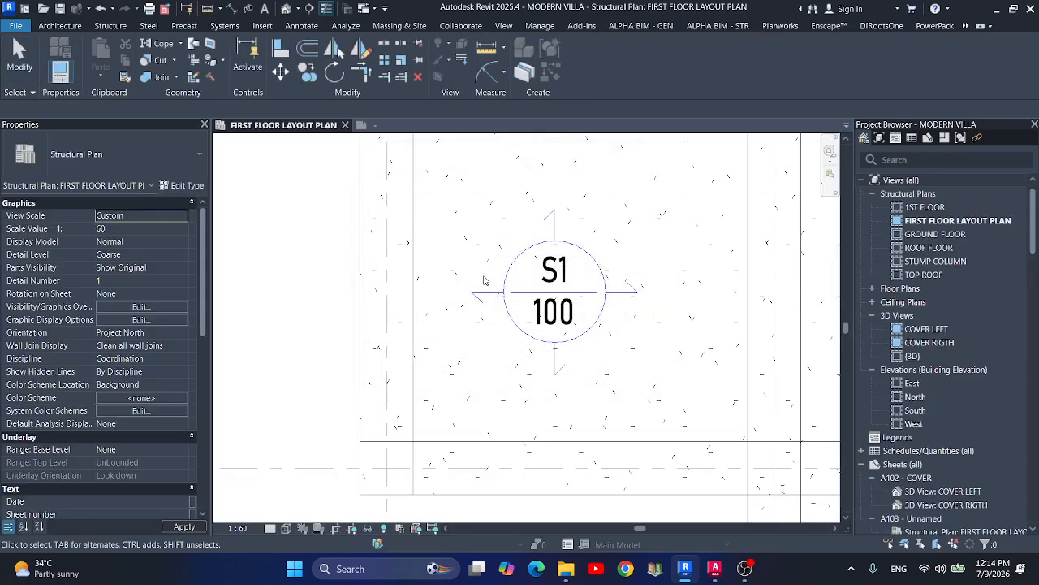
Add the RC FLOOR filter to the visibility/graphic overrides of the FIRST FLOOR LAYOUT PLAN view.
scroll(559, 280, "up", 2)
scroll(390, 309, "down", 3)
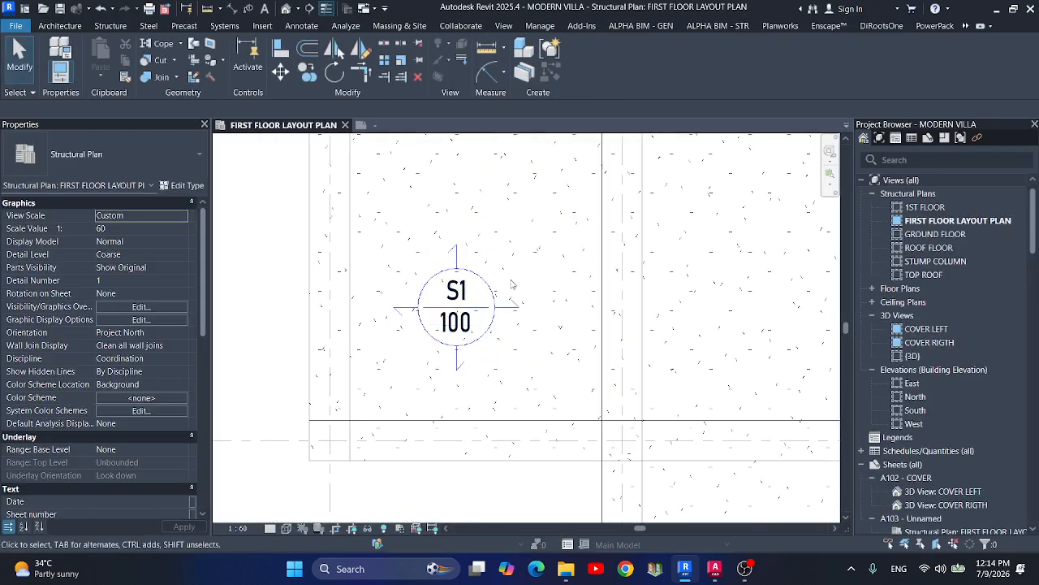
scroll(645, 293, "down", 2)
scroll(636, 317, "down", 3)
scroll(537, 235, "up", 4)
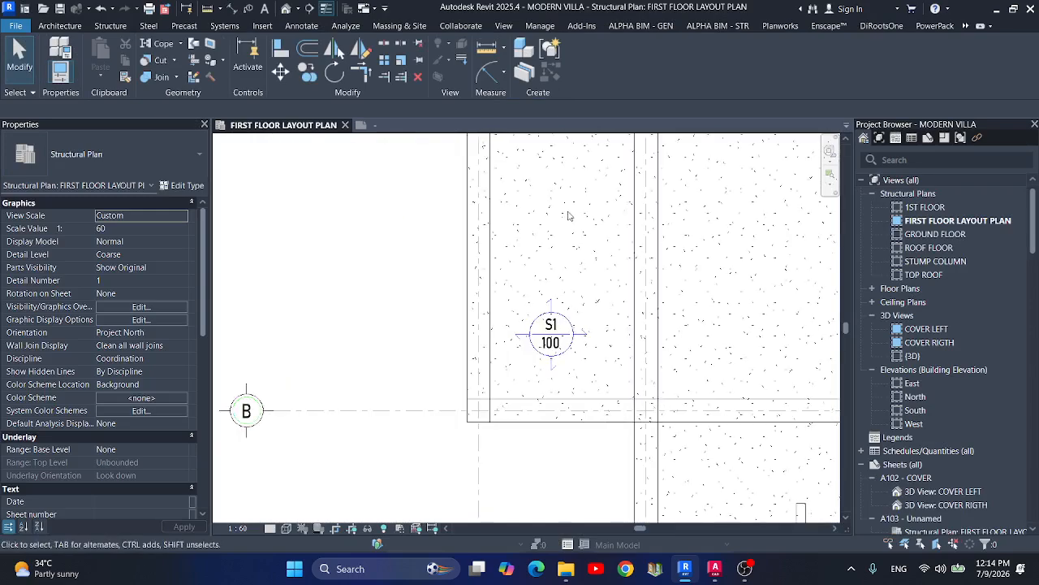
key("v")
key("g")
left_click(341, 61)
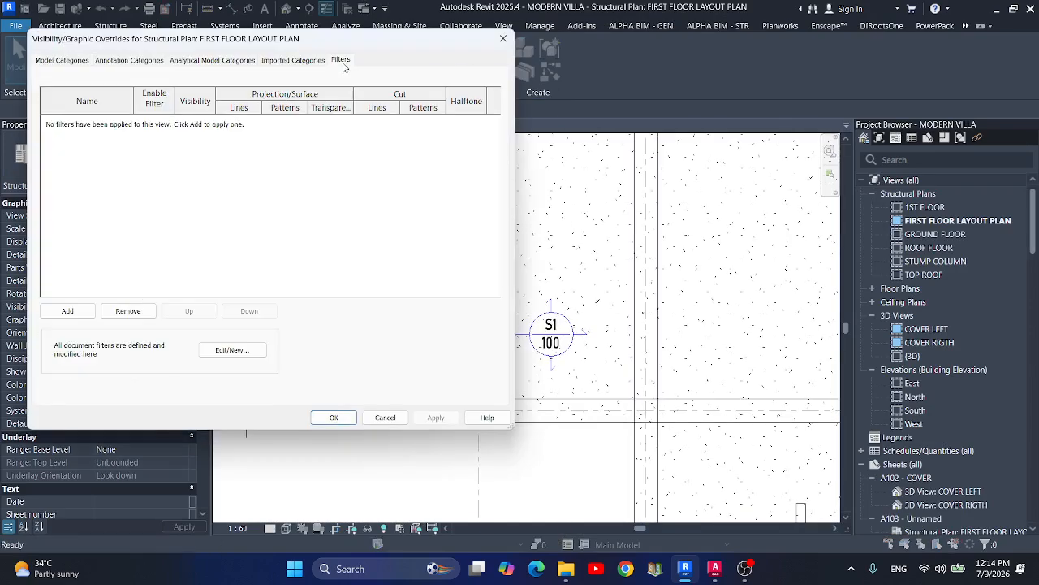
left_click(68, 311)
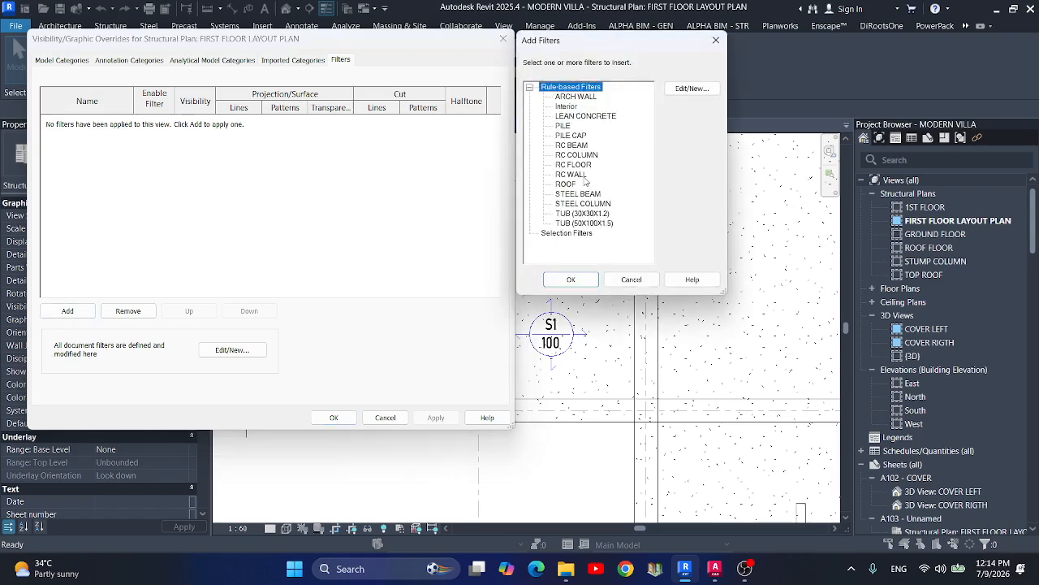
left_click(581, 175)
left_click(567, 166)
left_click(571, 279)
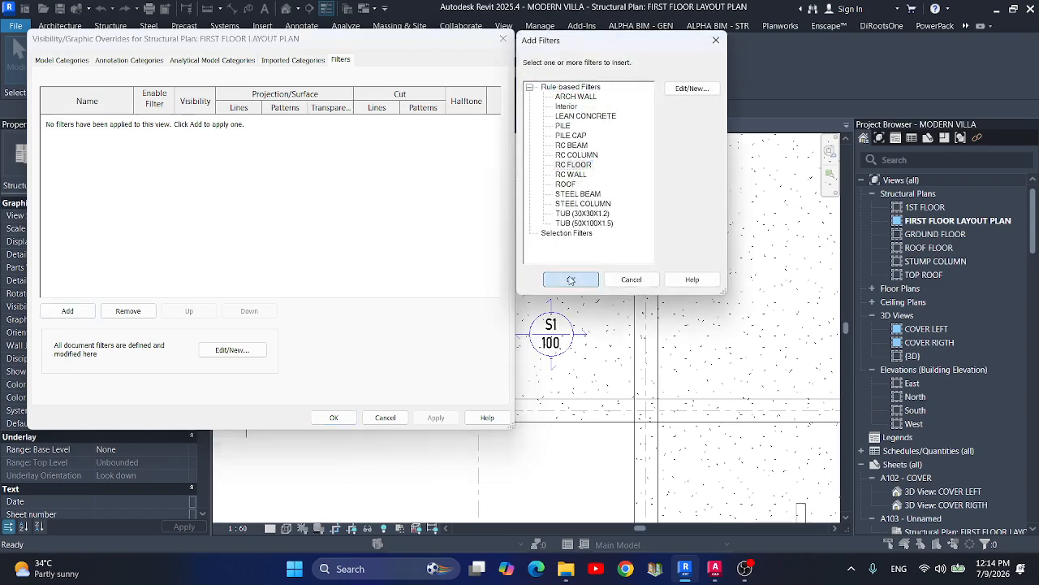
Hide the projection/surface fill patterns for the RC FLOOR filter and apply the view overrides.
left_click(260, 123)
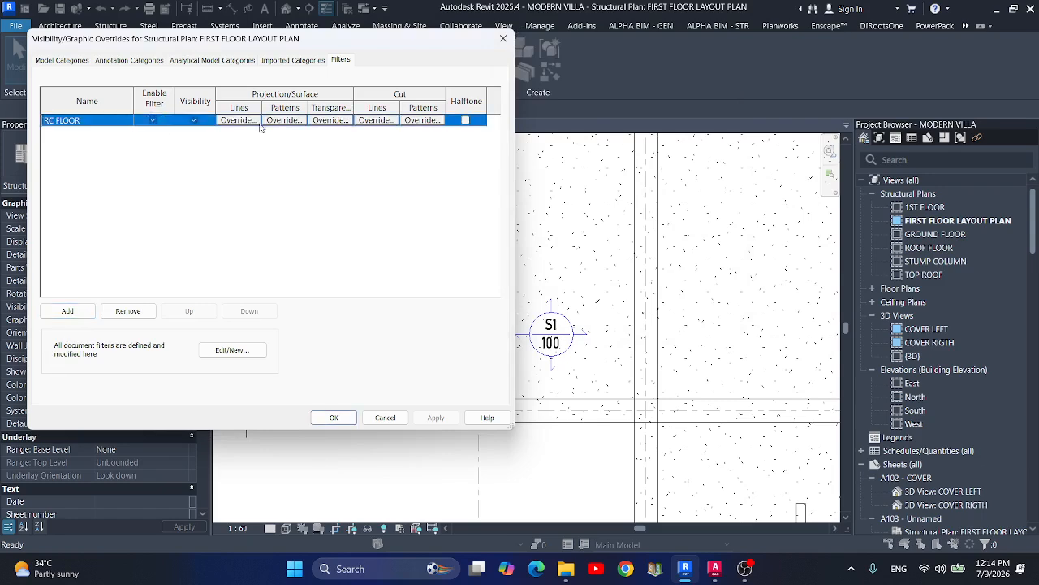
left_click(297, 122)
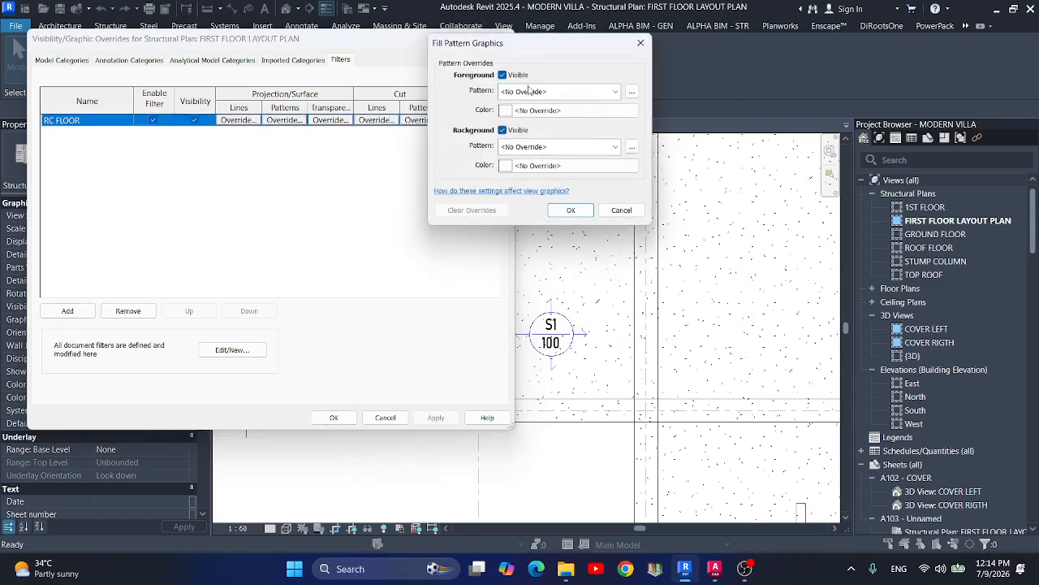
left_click(570, 210)
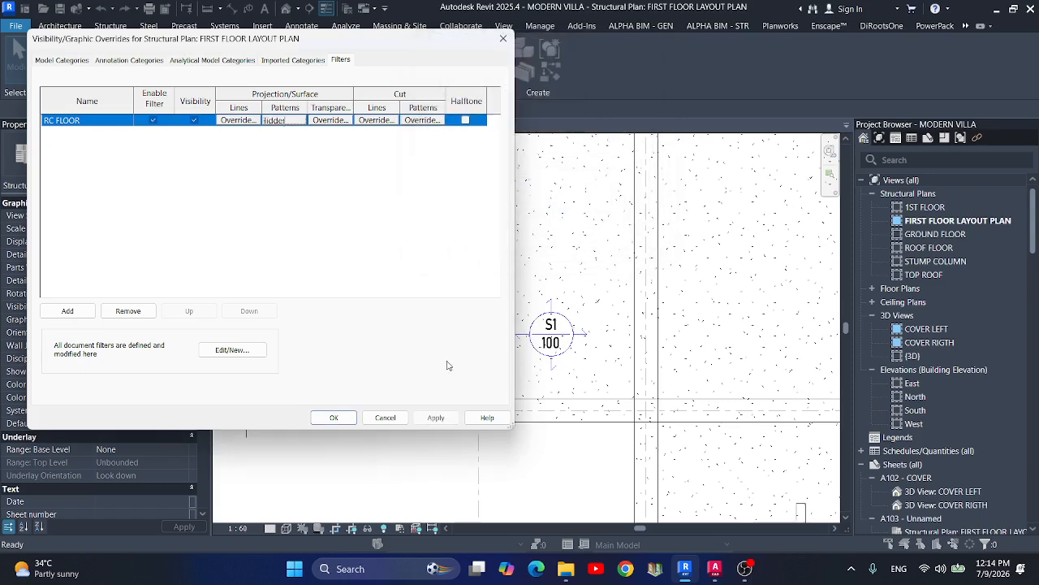
left_click(332, 416)
Move the S1 floor tag up to the middle of its slab bay between grids B and C.
scroll(627, 323, "up", 2)
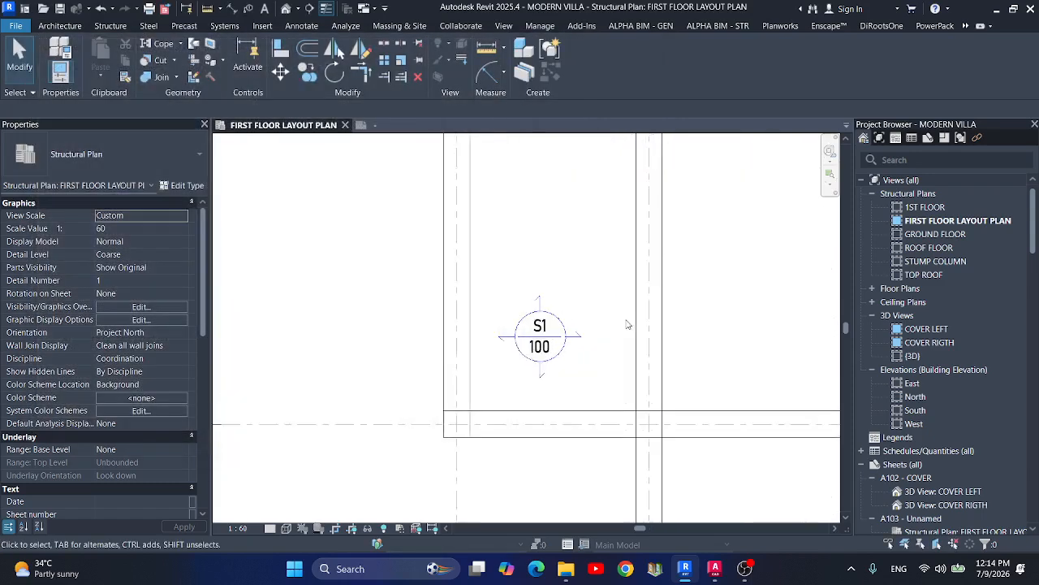
left_click(565, 336)
left_click_drag(551, 327, 571, 215)
scroll(503, 217, "up", 2)
left_click(469, 341)
scroll(468, 336, "down", 2)
scroll(512, 257, "up", 2)
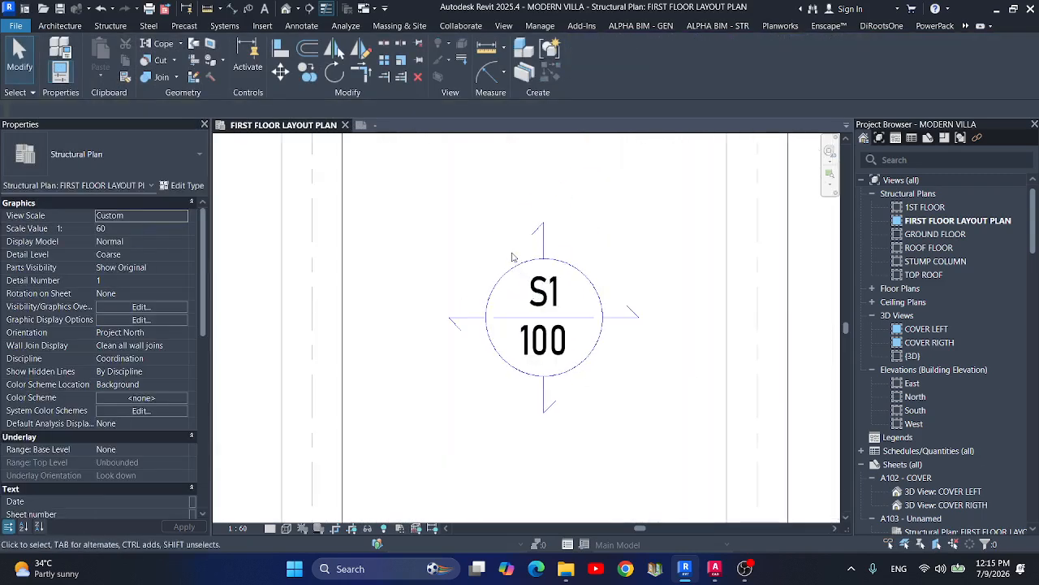
Inspect the S1 floor tag and the W1 wall tag up close, and review the whole first floor layout plan.
left_click(504, 268)
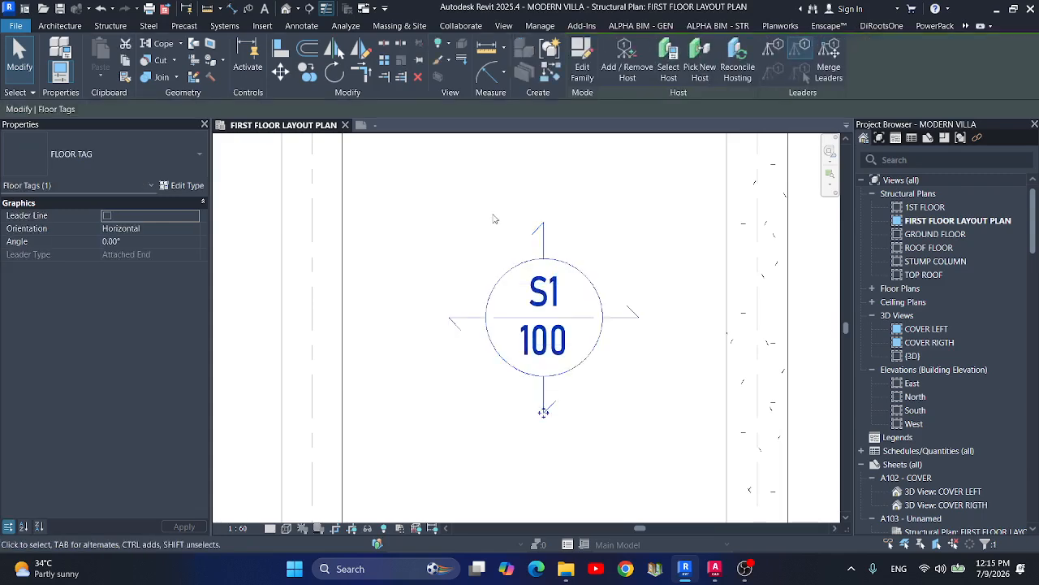
scroll(497, 223, "down", 3)
left_click(367, 242)
scroll(629, 398, "up", 4)
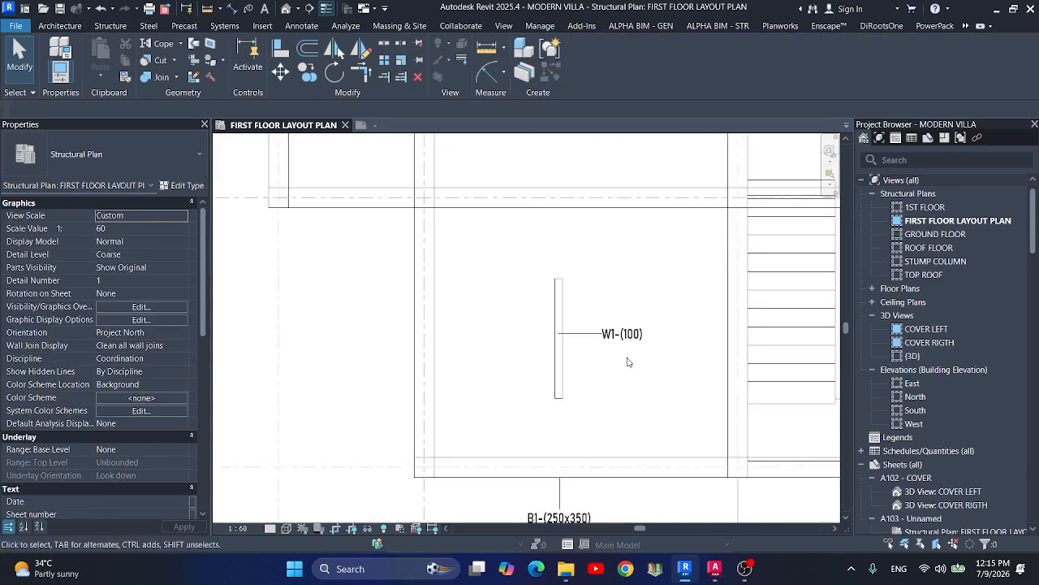
left_click(613, 252)
scroll(613, 406, "down", 2)
scroll(613, 398, "down", 3)
scroll(568, 316, "up", 5)
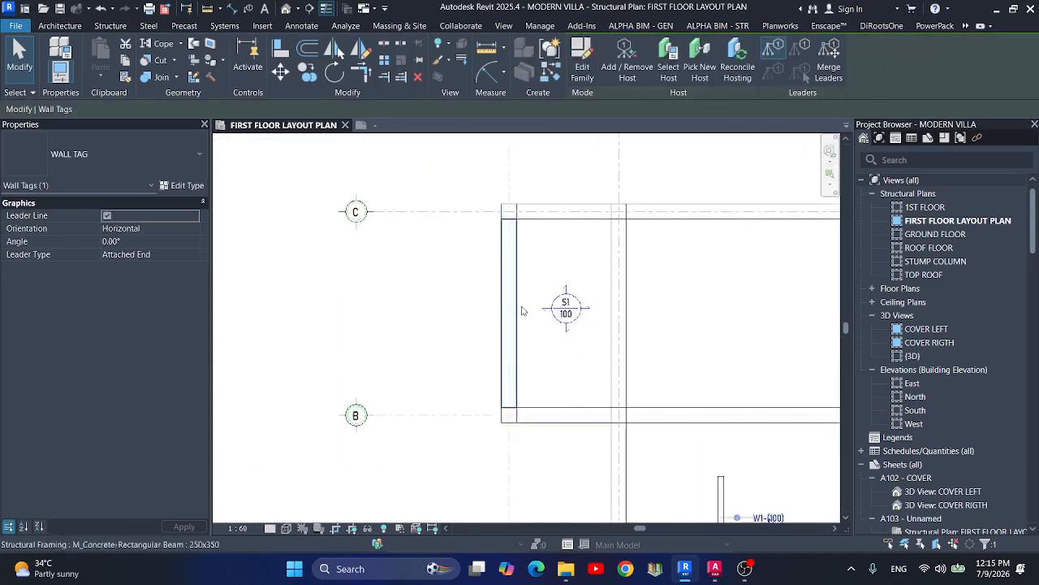
left_click(608, 309)
left_click(419, 309)
left_click(605, 309)
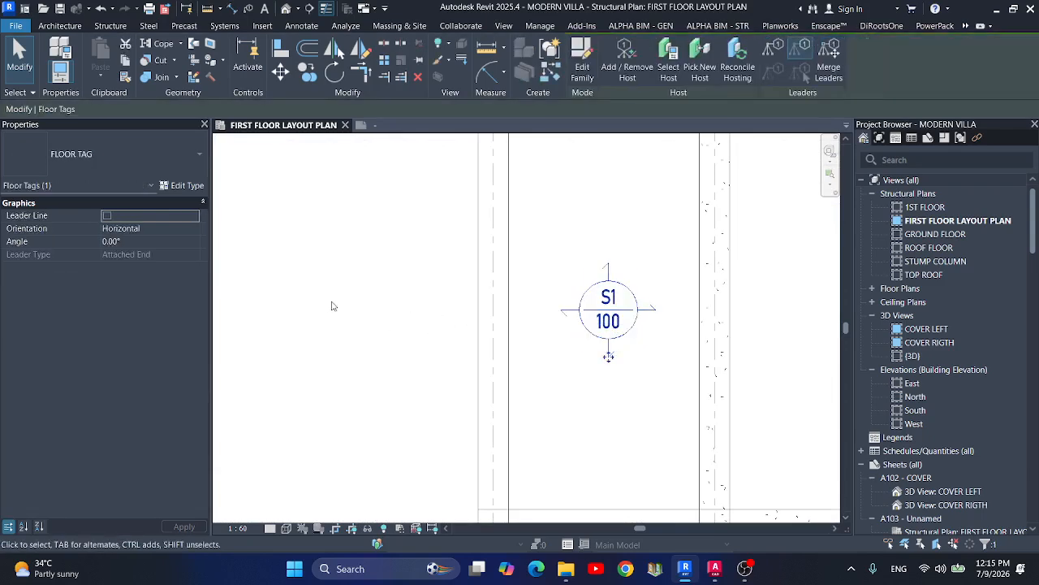
left_click(333, 307)
scroll(397, 304, "down", 2)
scroll(483, 256, "up", 1)
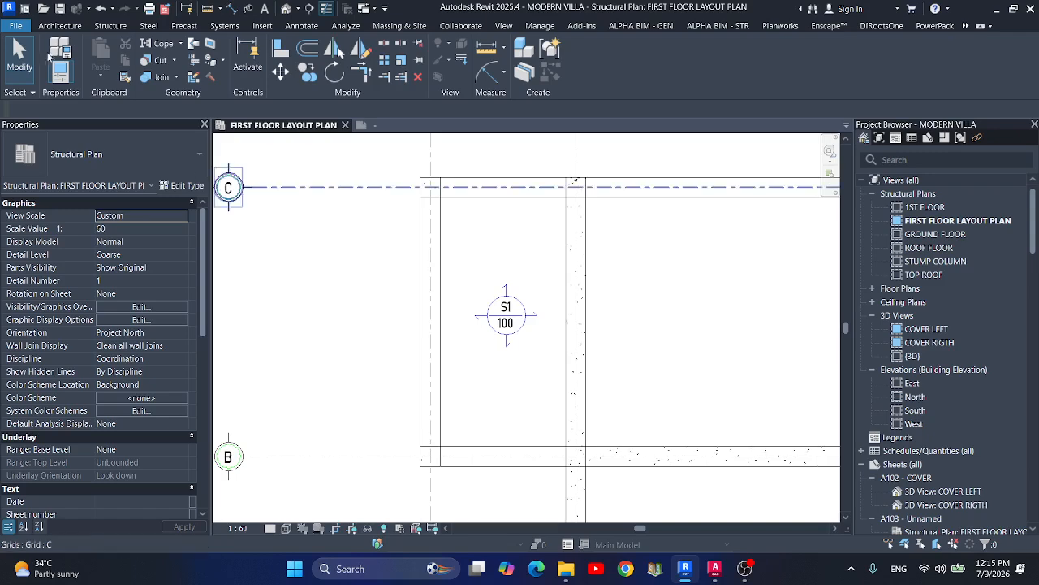
scroll(536, 390, "down", 3)
scroll(553, 424, "down", 4)
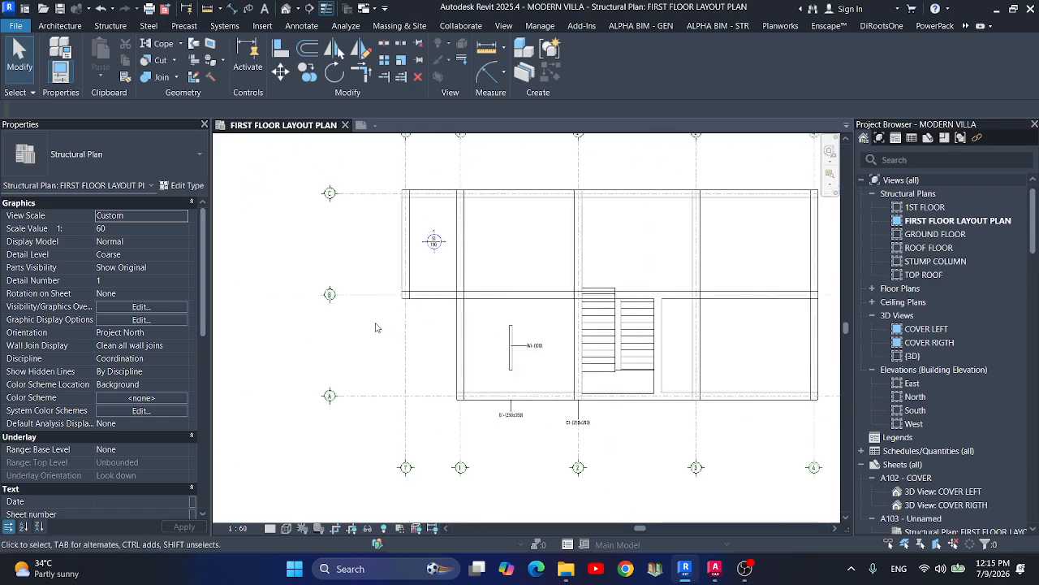
scroll(633, 337, "down", 1)
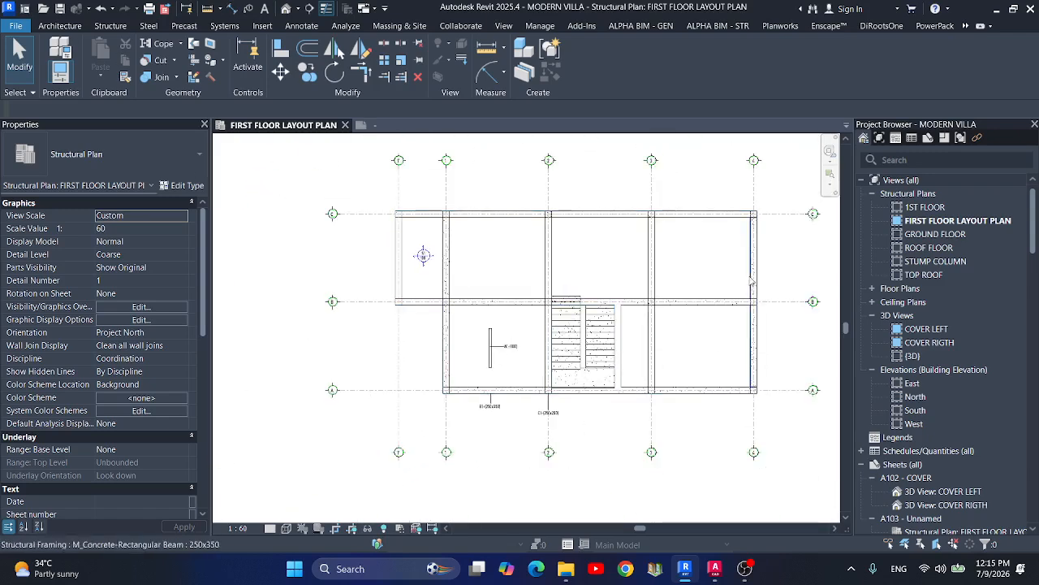